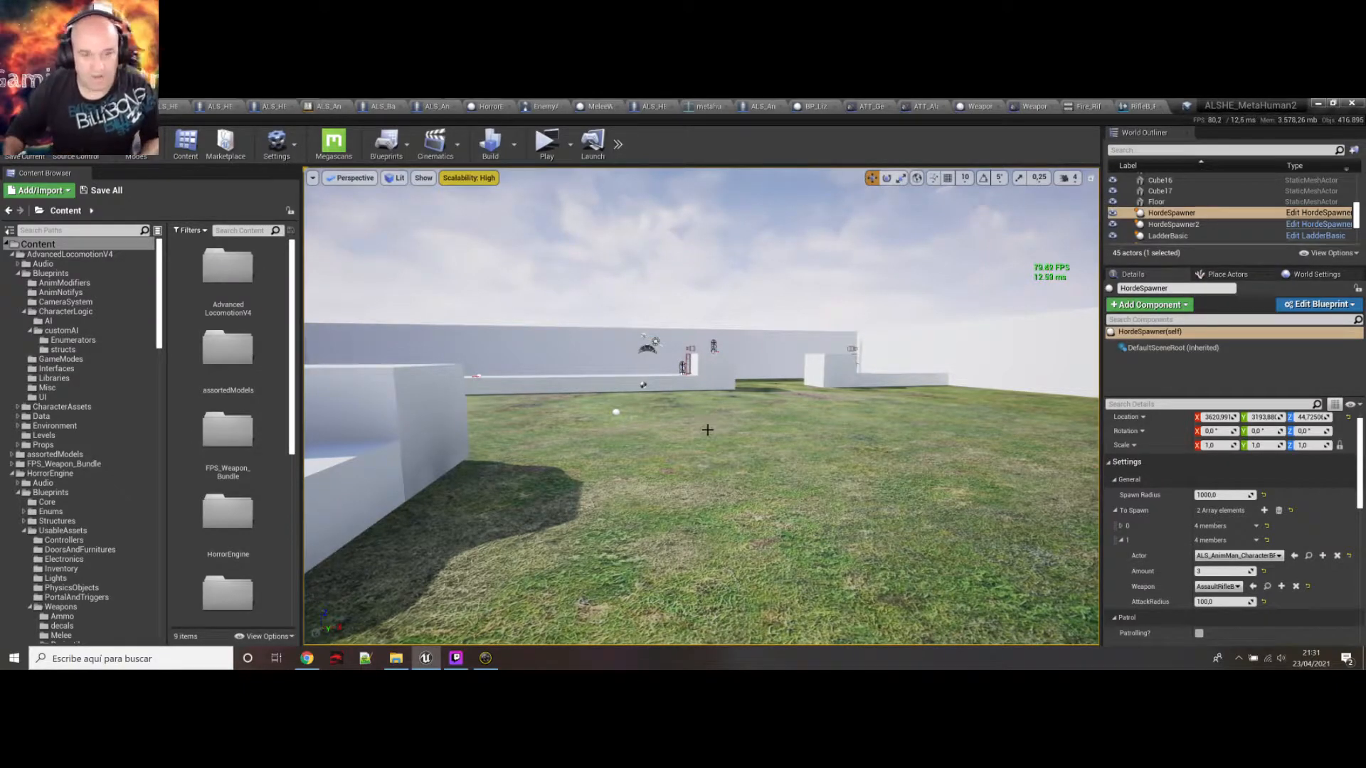
right_click_drag(677, 407, 596, 380)
key("w")
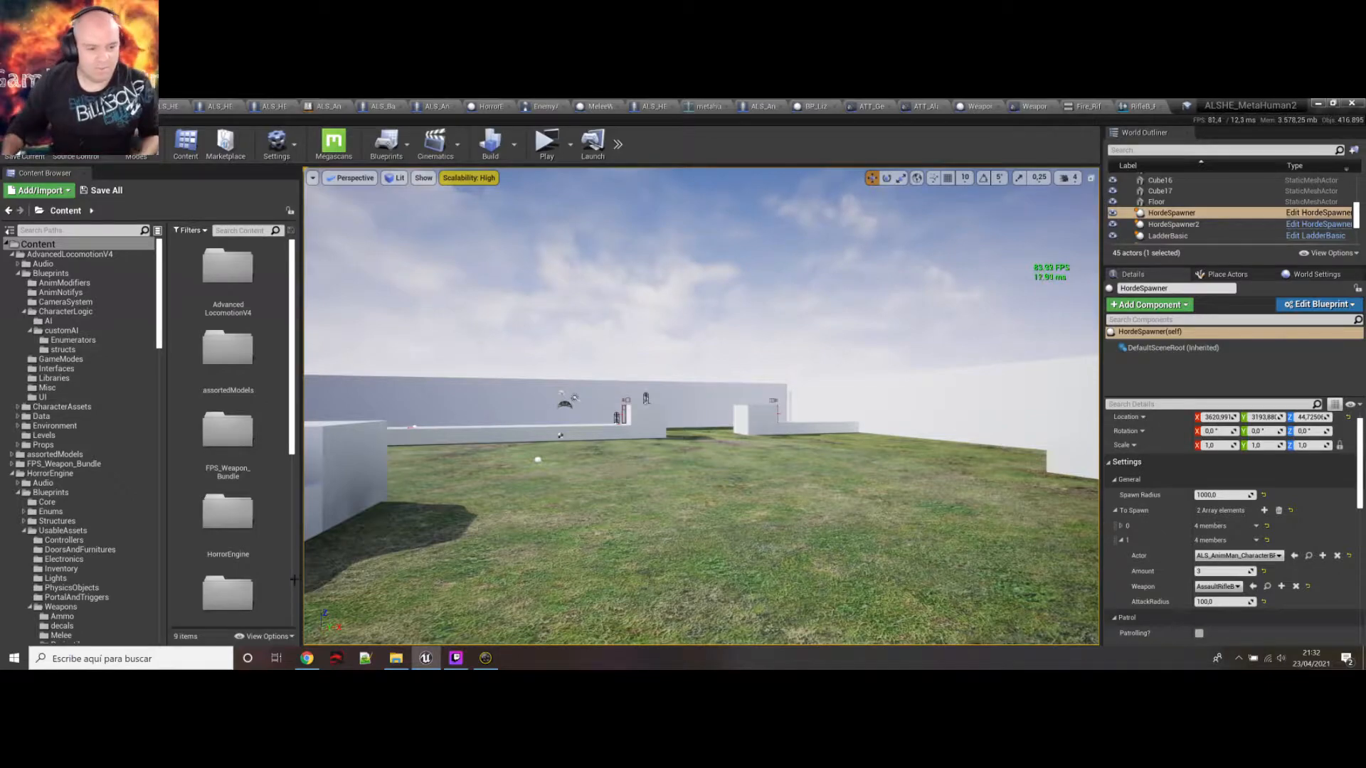
Switch to Chrome and play the ALSHE video about using Metahumans as main character from 5:43 with its sound muted
left_click(305, 626)
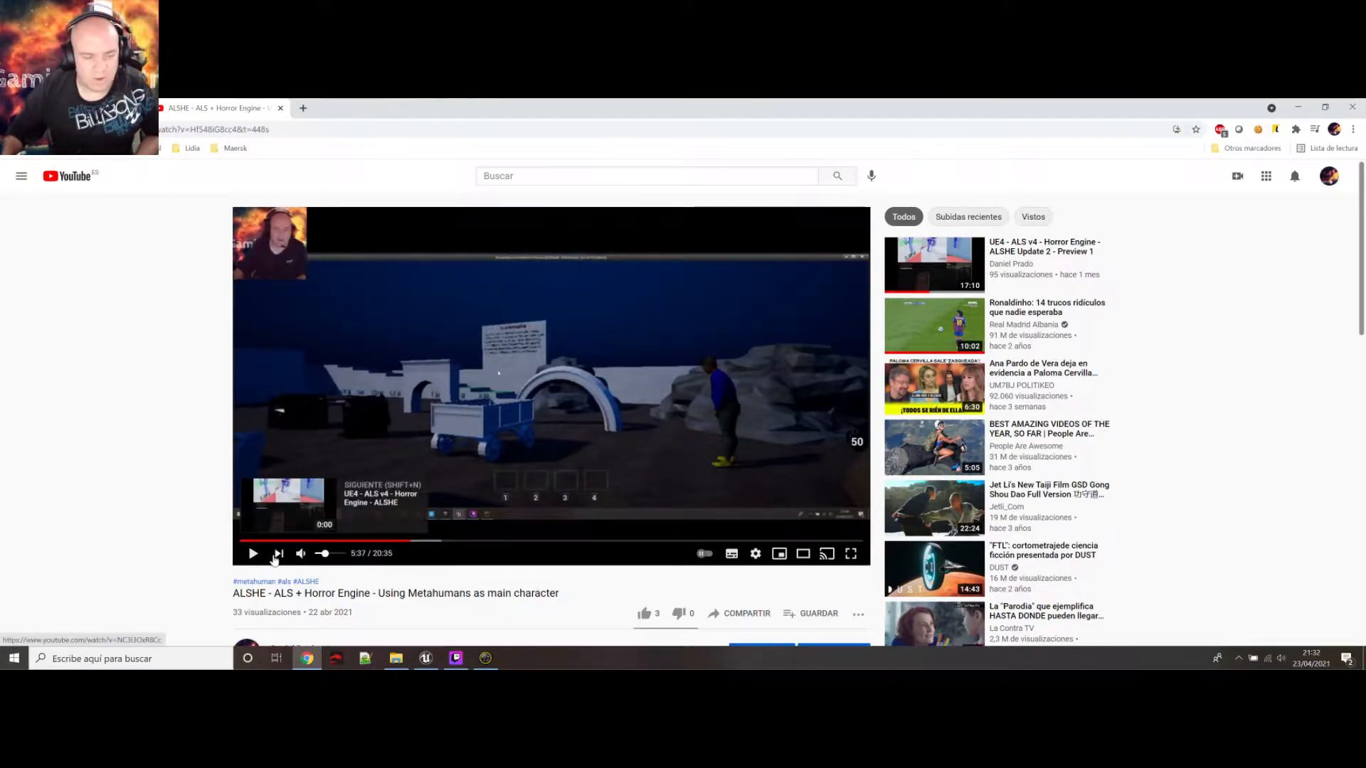
left_click(413, 542)
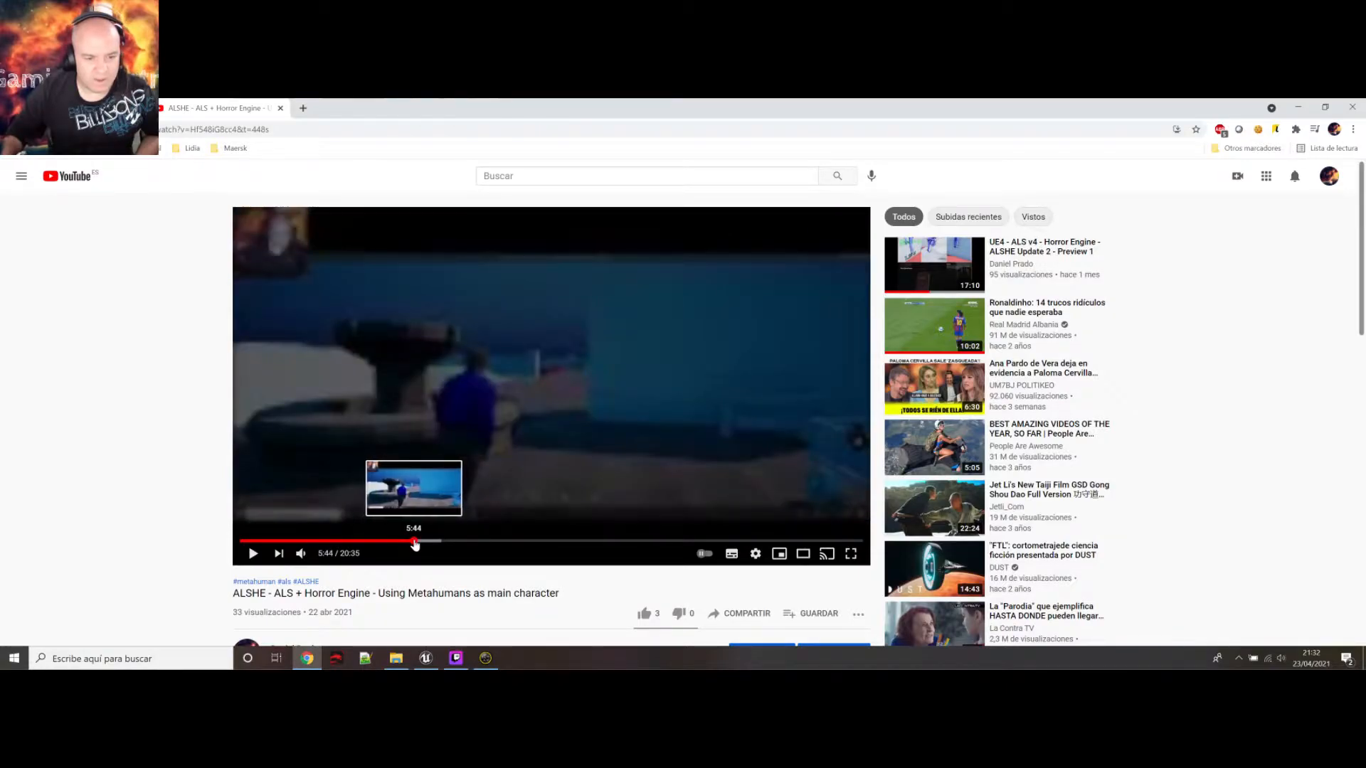
left_click(415, 541)
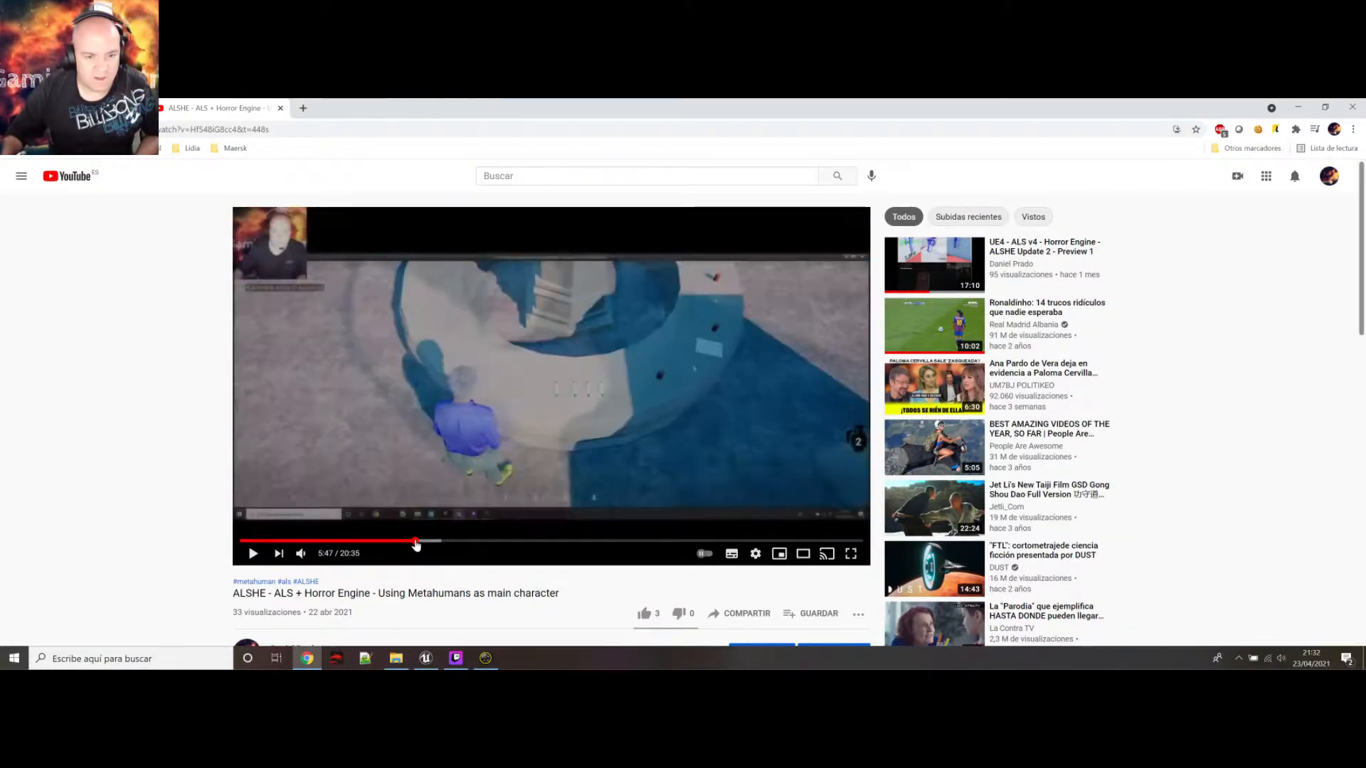
left_click(413, 542)
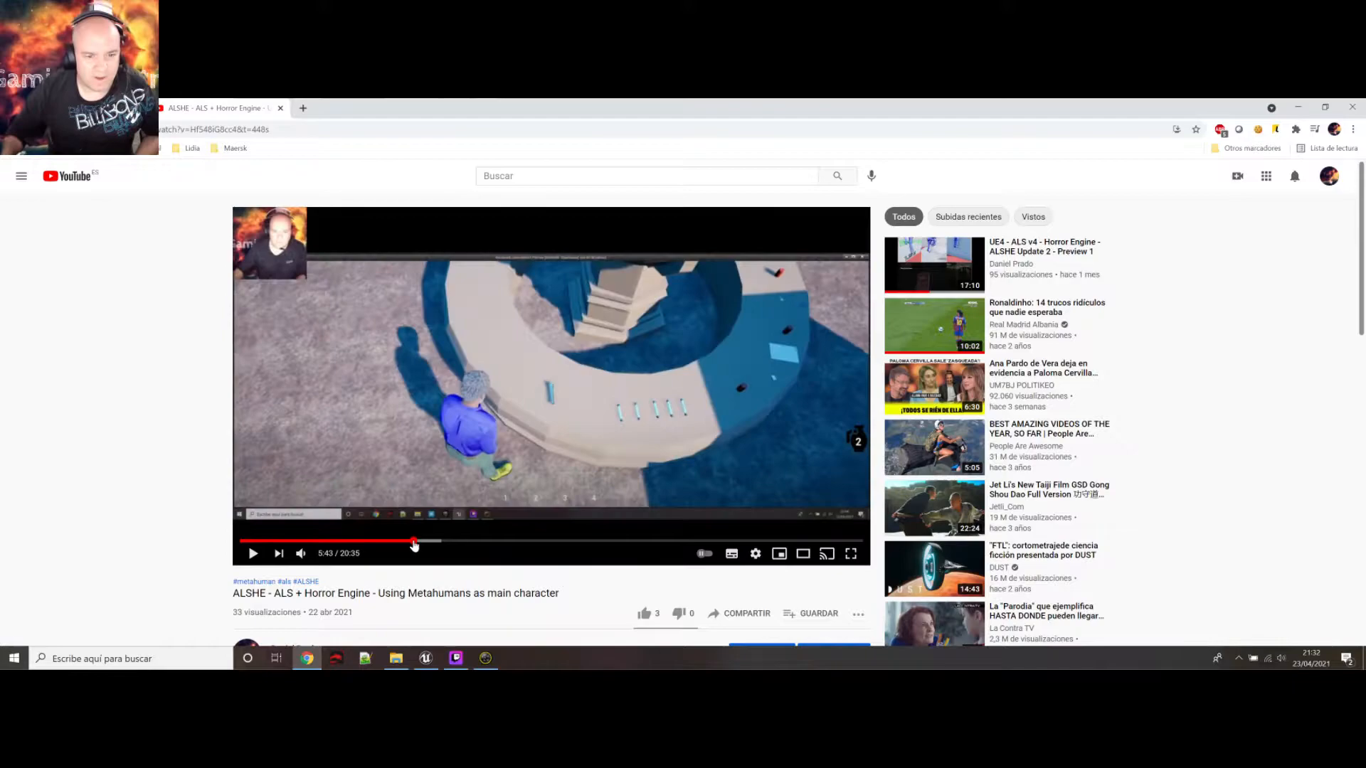
left_click(252, 557)
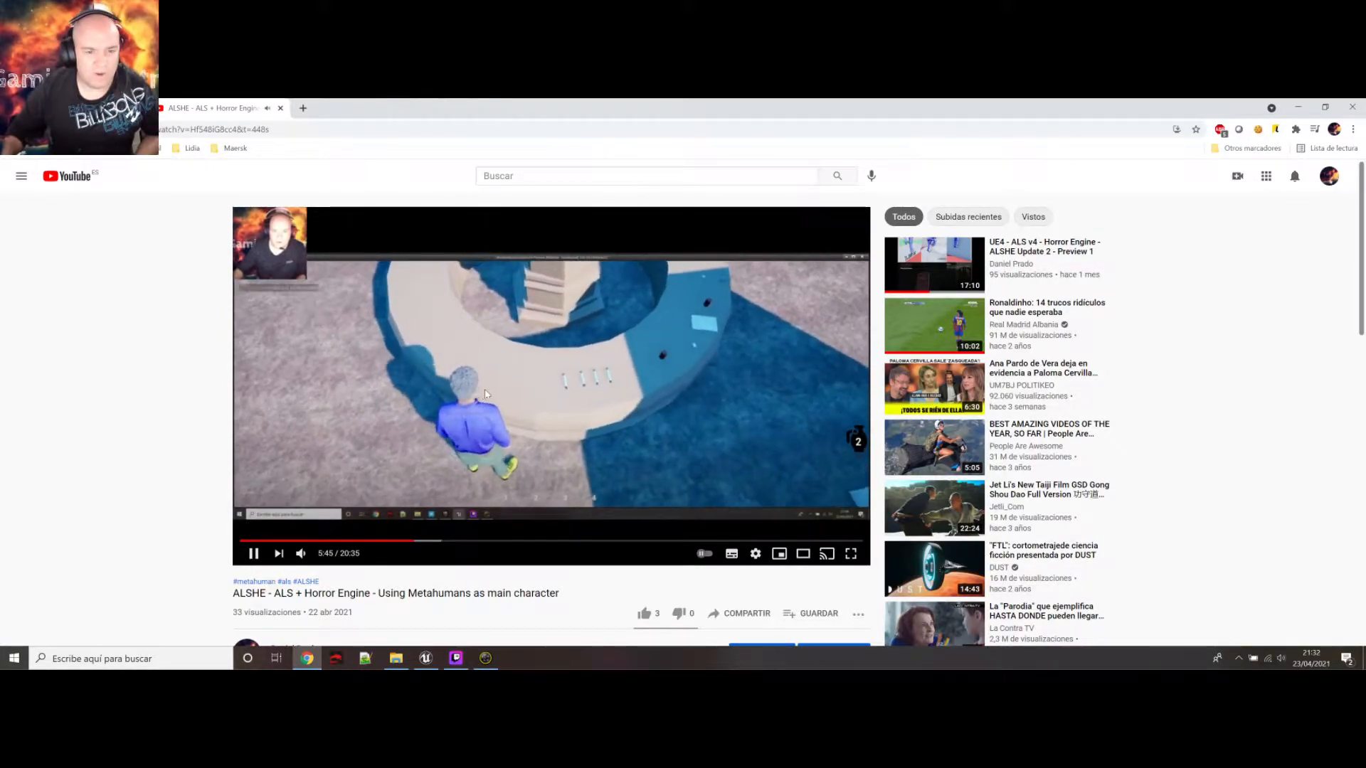
left_click(296, 556)
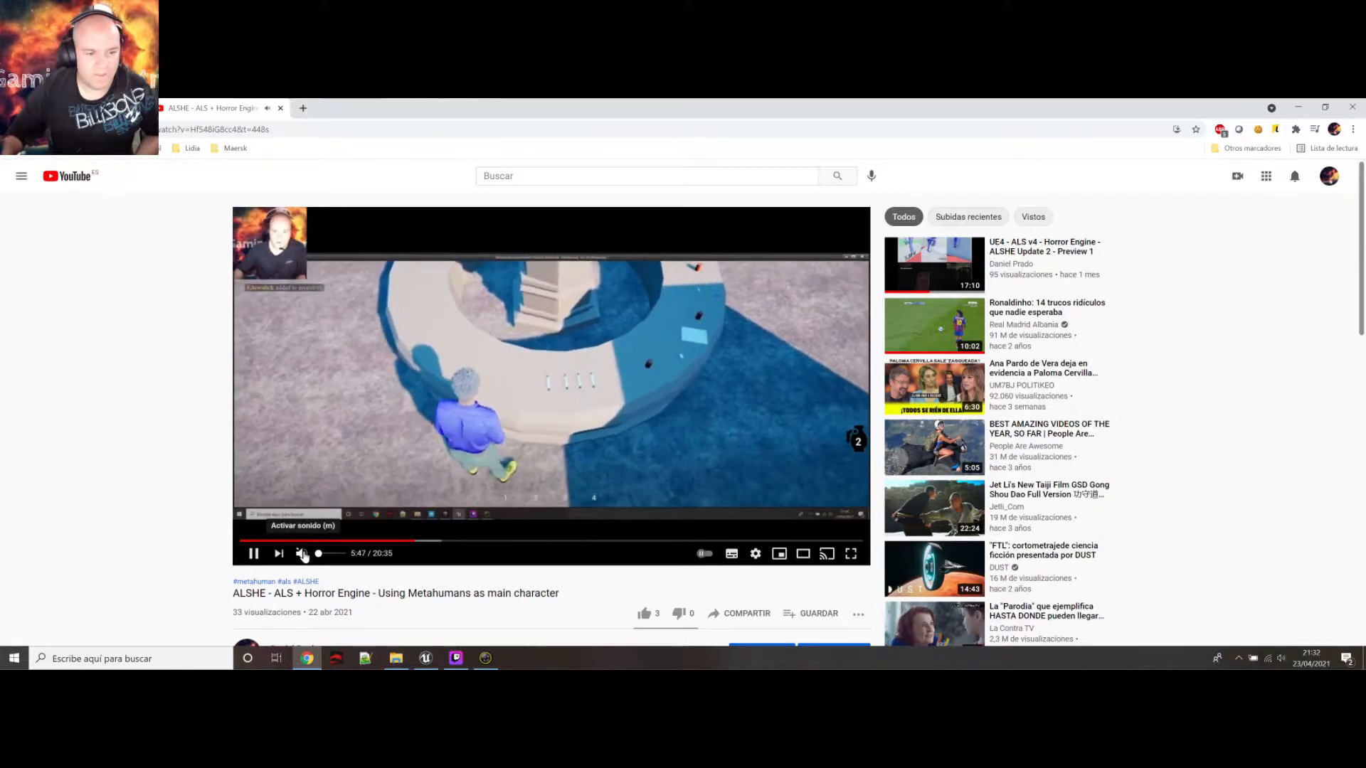
Skim the video forward from the early gameplay through the Metahuman import section to about 15:47
left_click(423, 542)
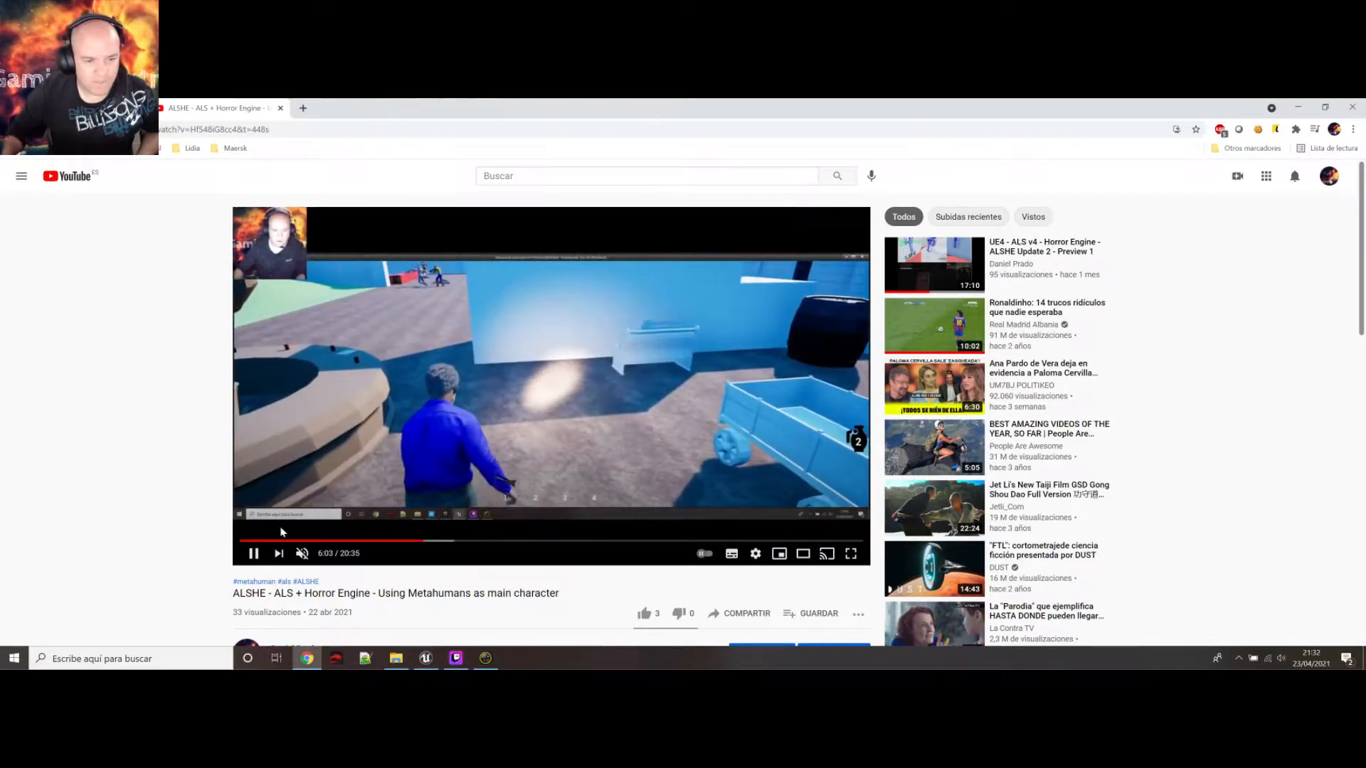
left_click(444, 543)
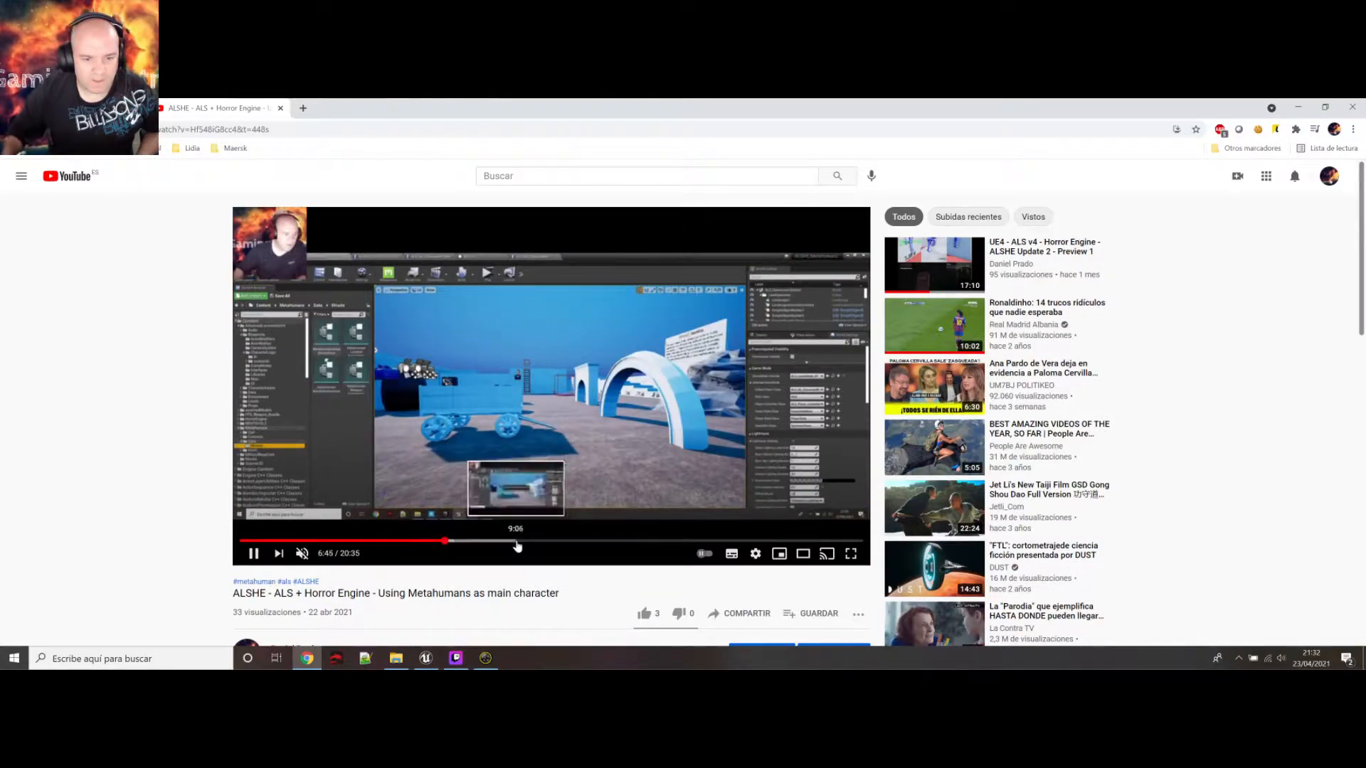
left_click(516, 542)
left_click(562, 542)
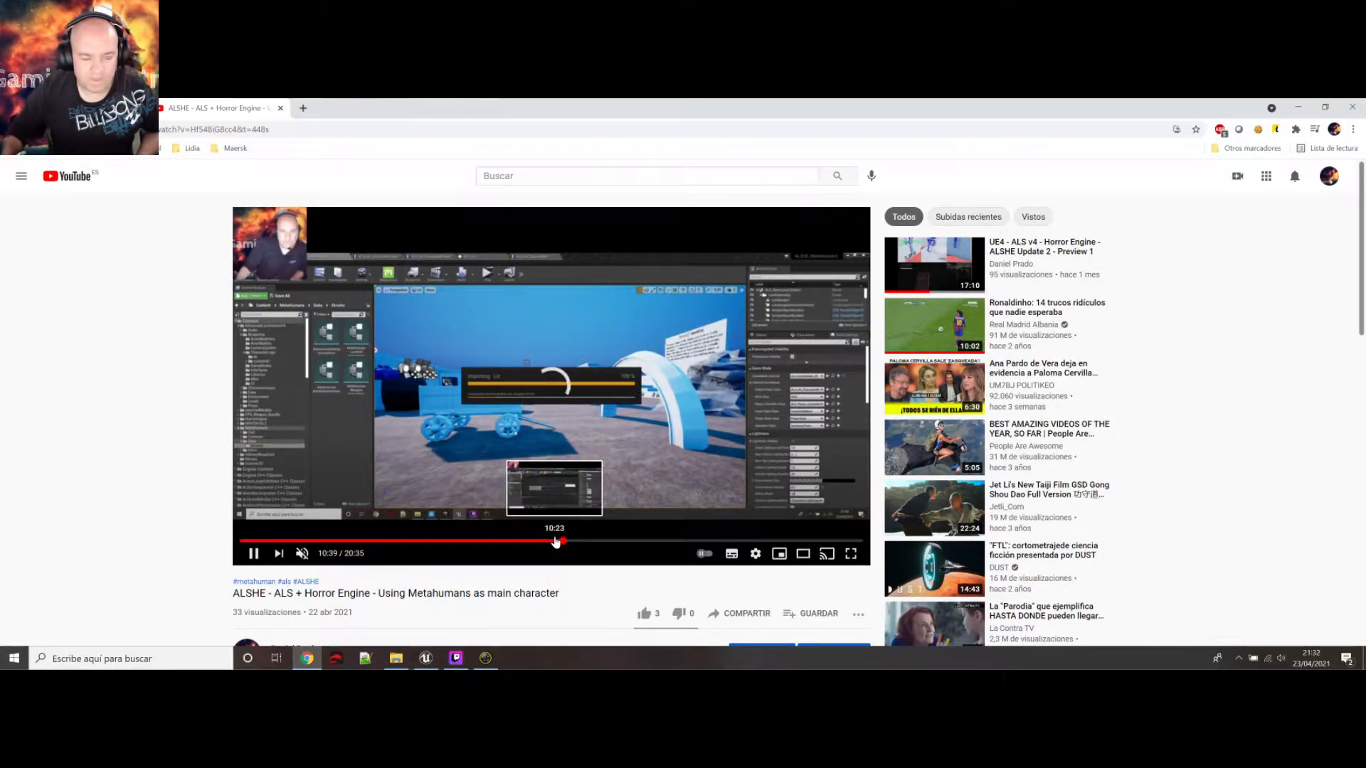
left_click(641, 542)
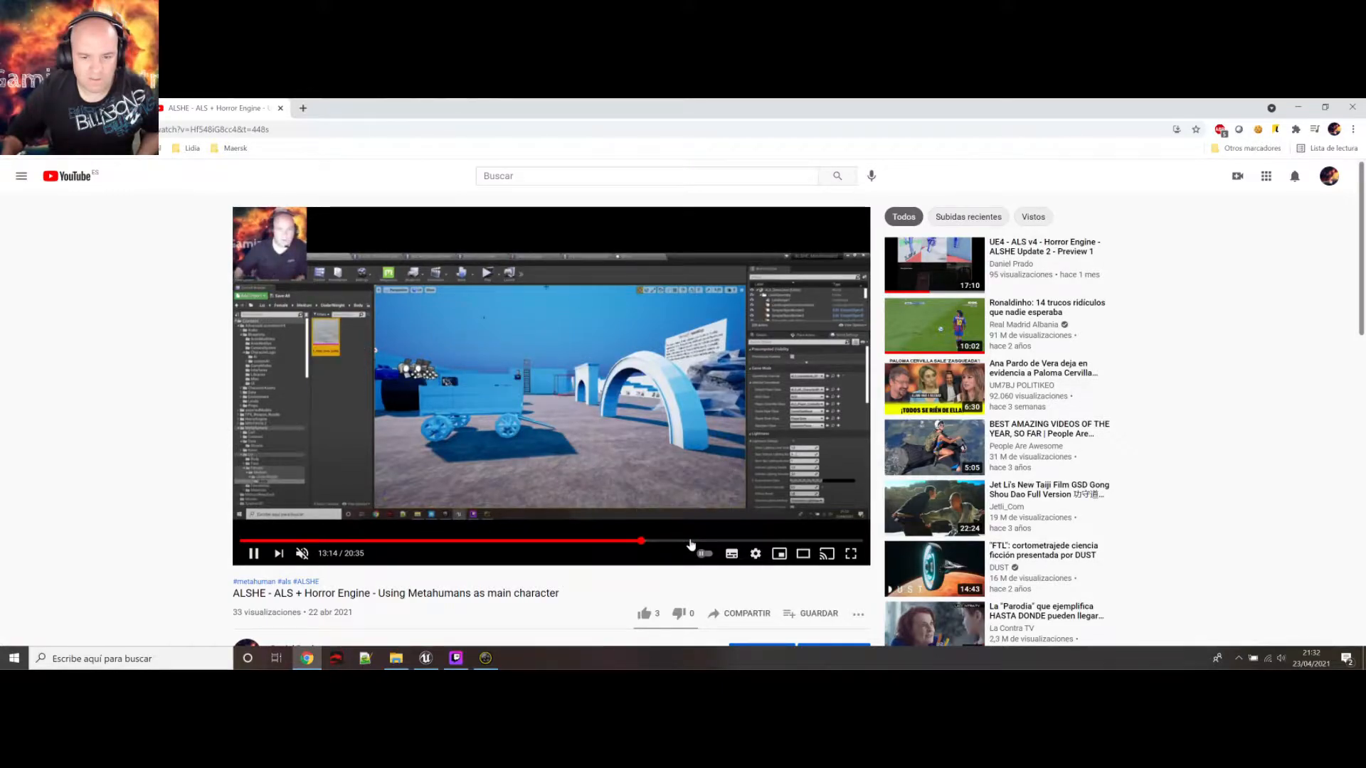
left_click(689, 542)
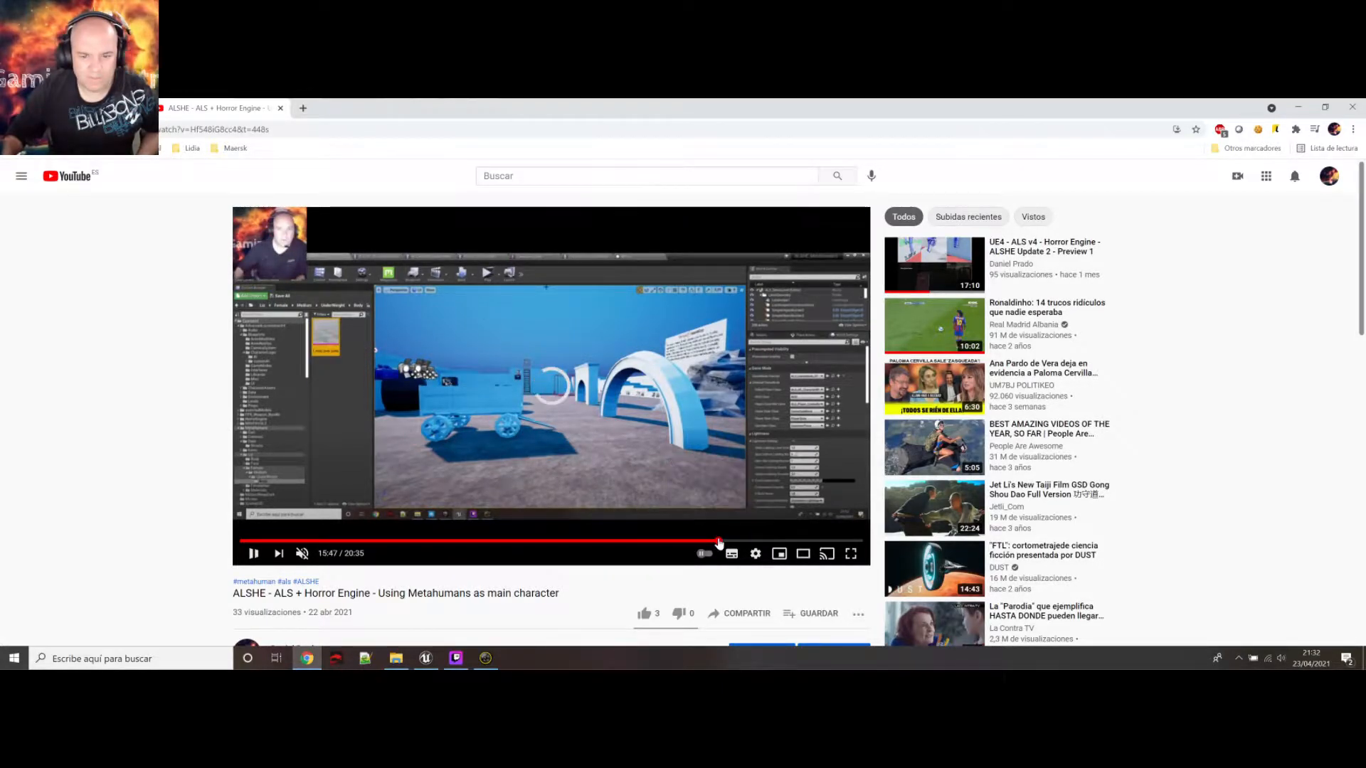
left_click(718, 542)
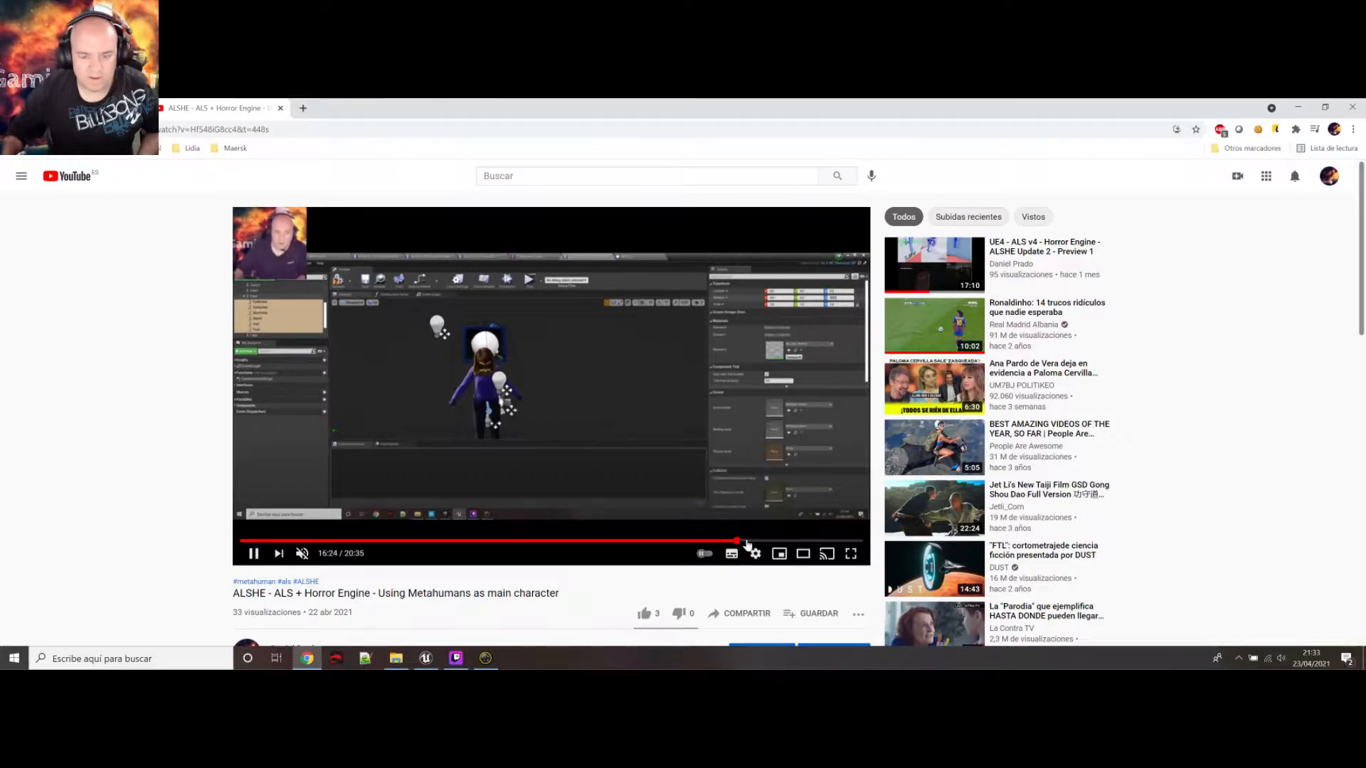
Skip through the character blueprint section to the gameplay test at about 18:19 and pause the video
left_click(737, 542)
left_click(765, 542)
left_click(777, 542)
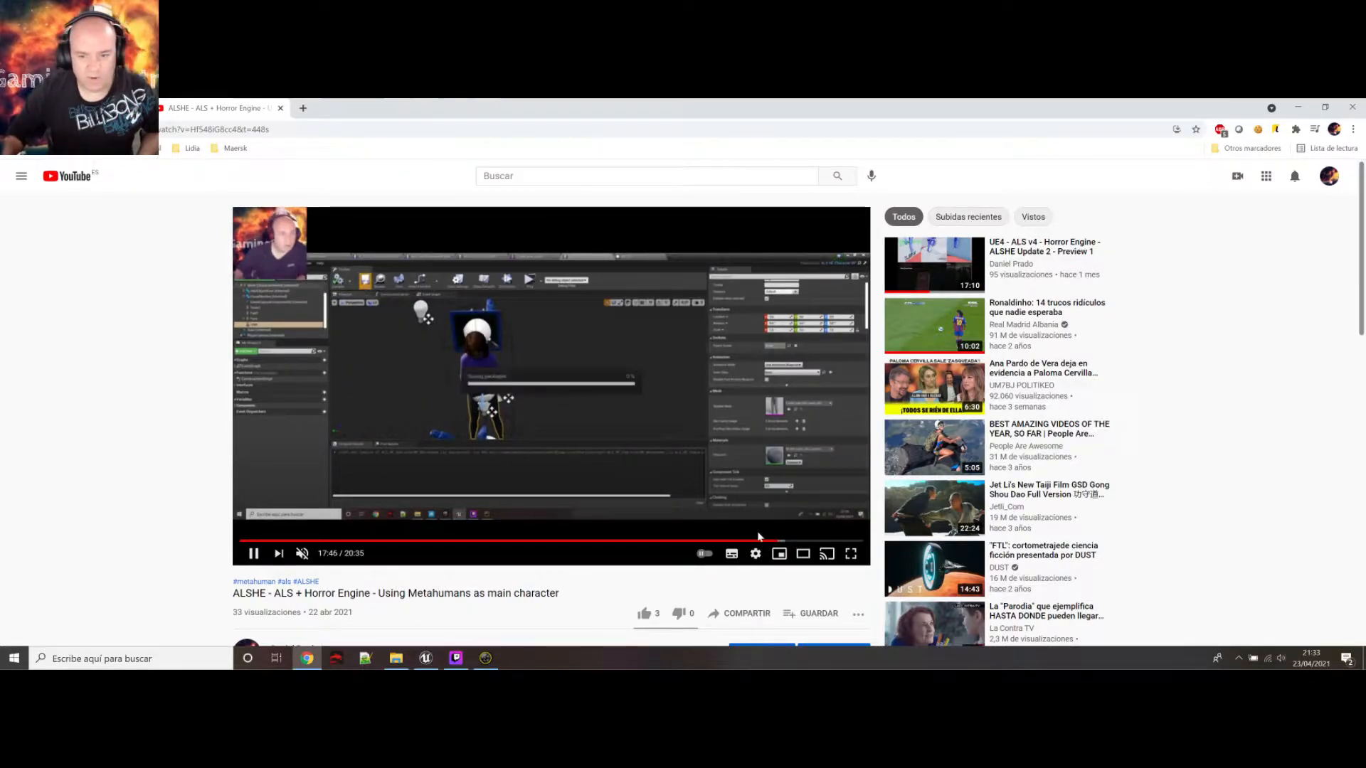
left_click(787, 542)
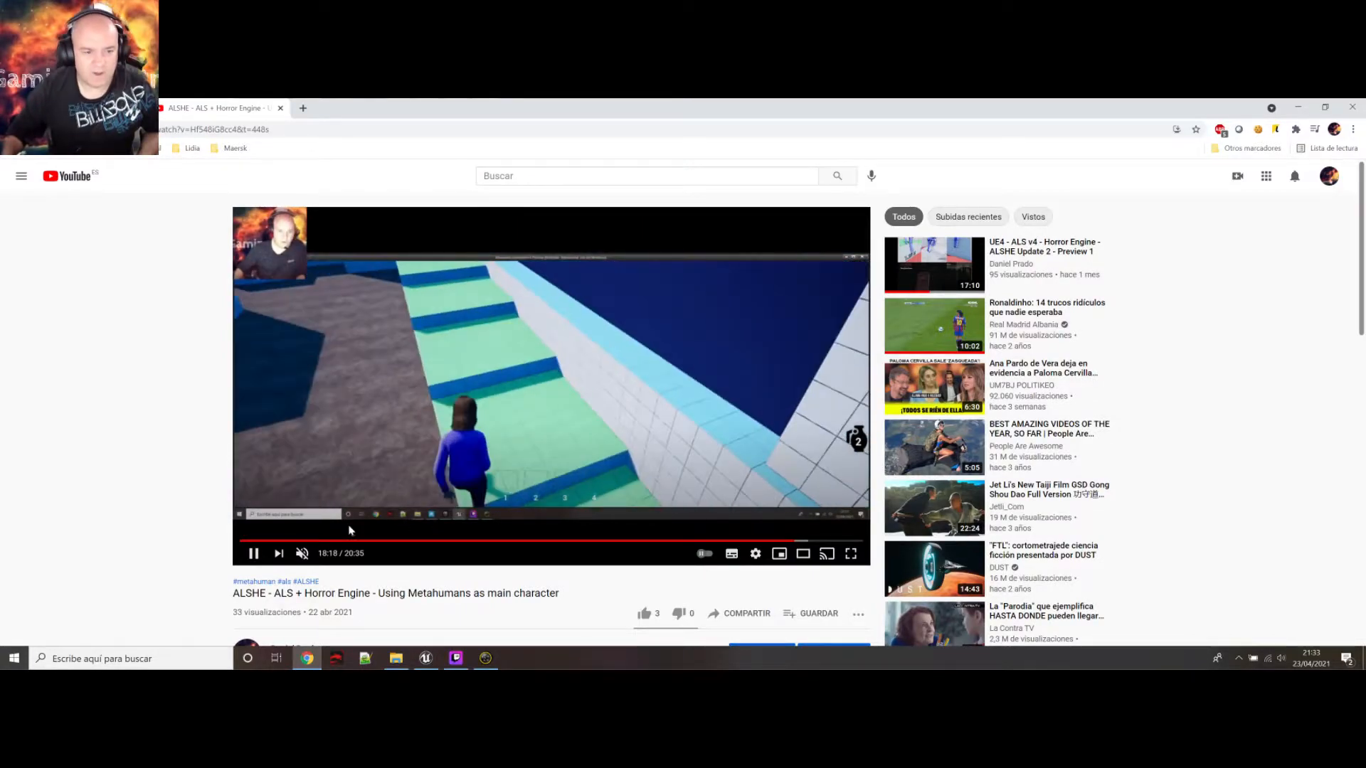
left_click(253, 555)
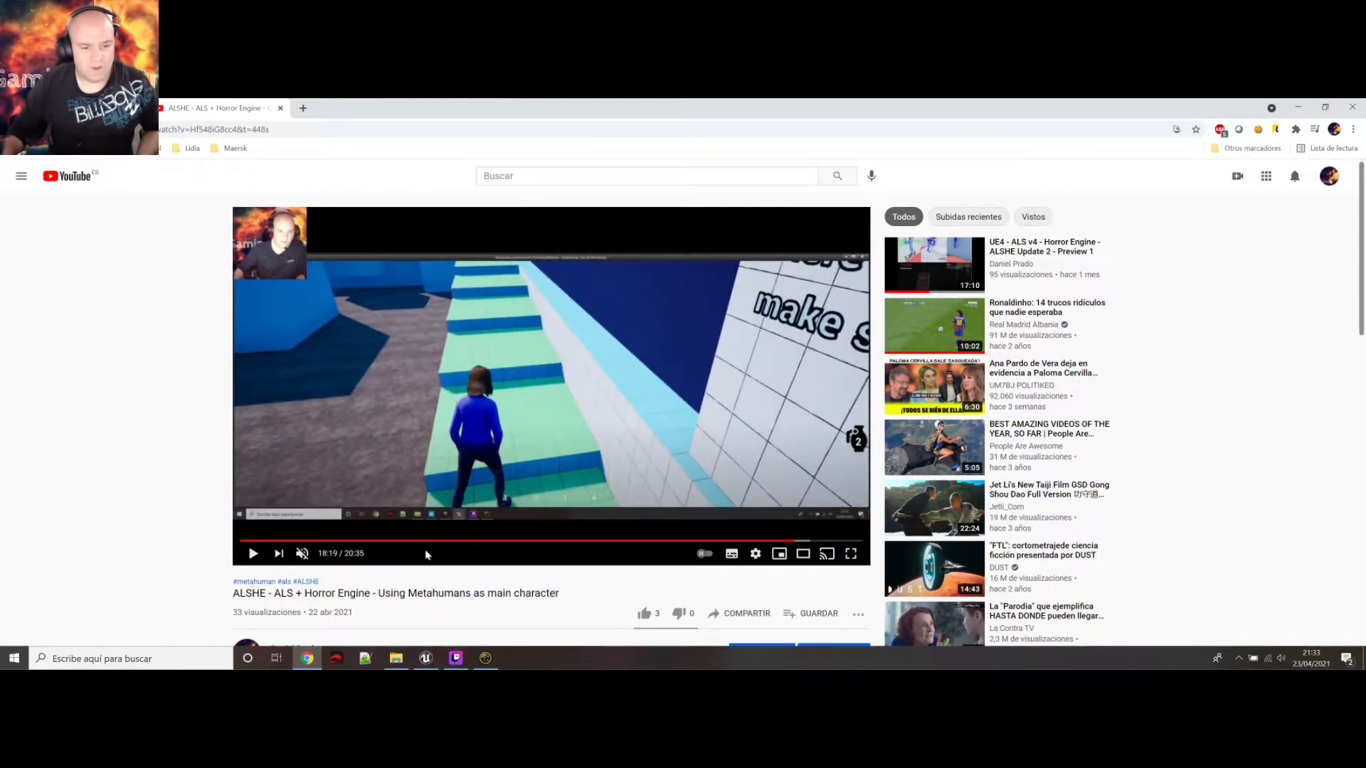
Switch back to Unreal Editor and look through the character blueprints in the CharacterLogic folder
left_click(426, 658)
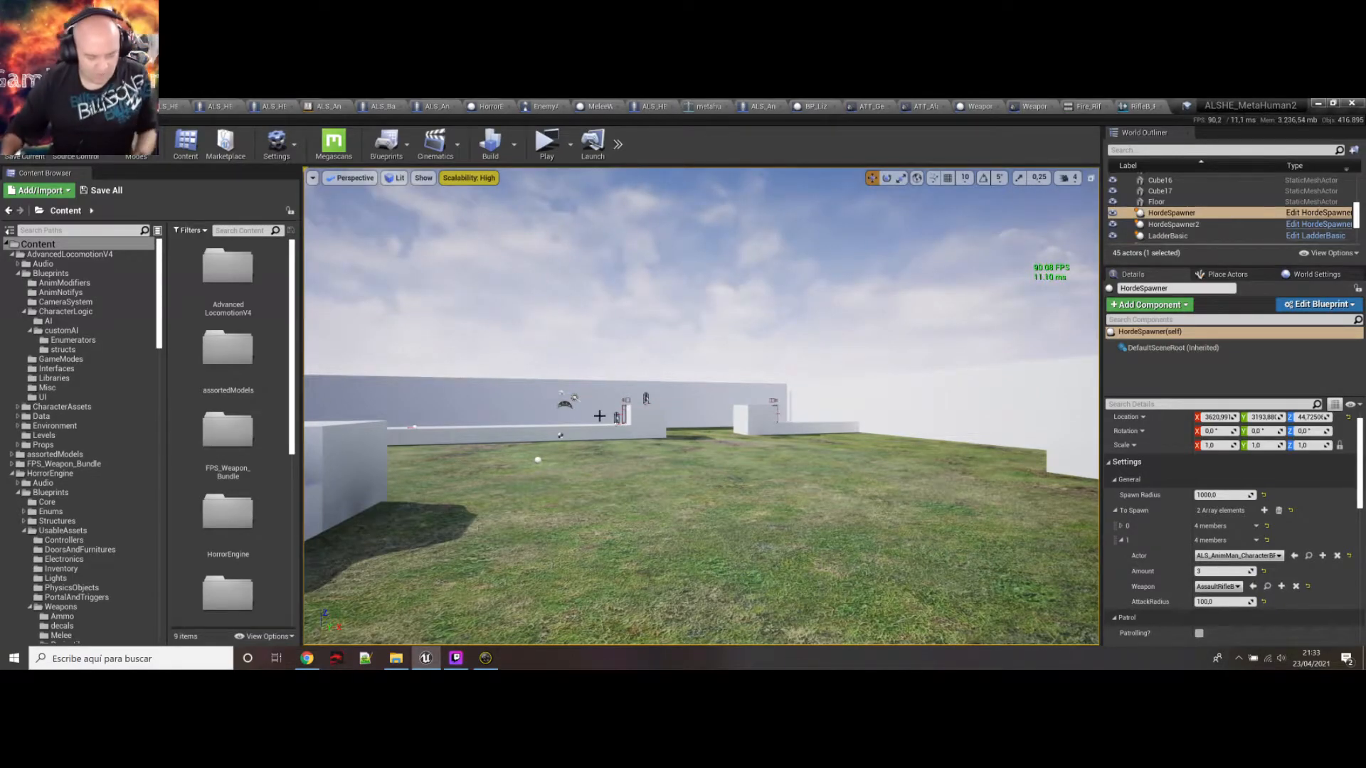
right_click_drag(603, 431, 726, 431)
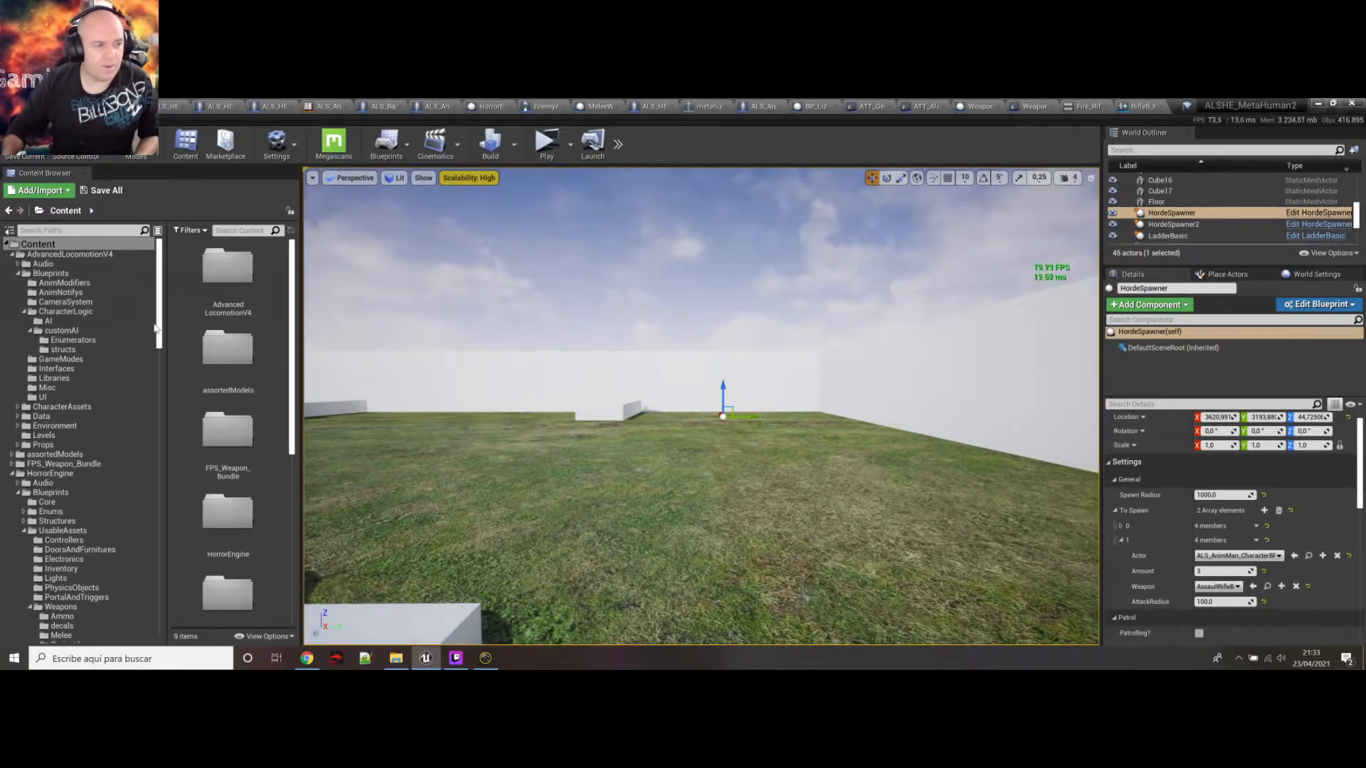
left_click(66, 311)
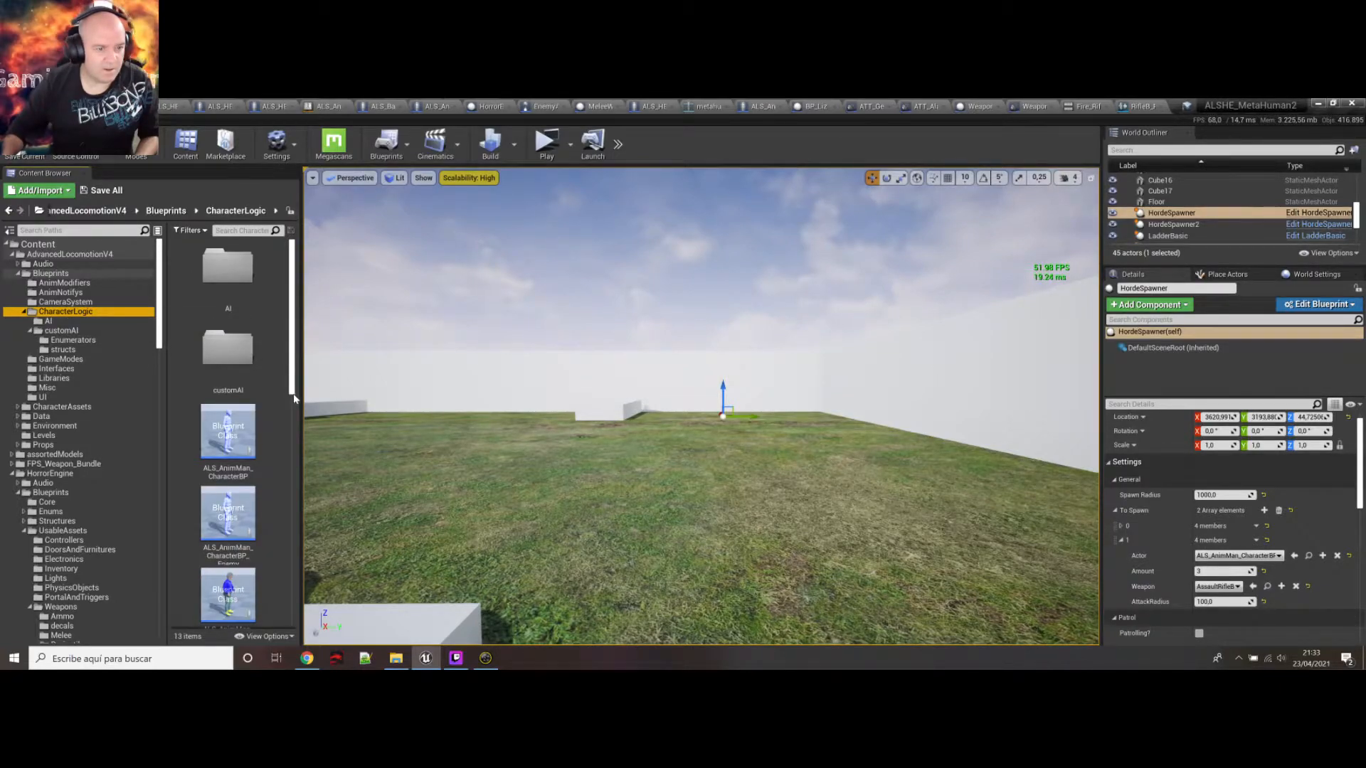
scroll(293, 397, "down", 3)
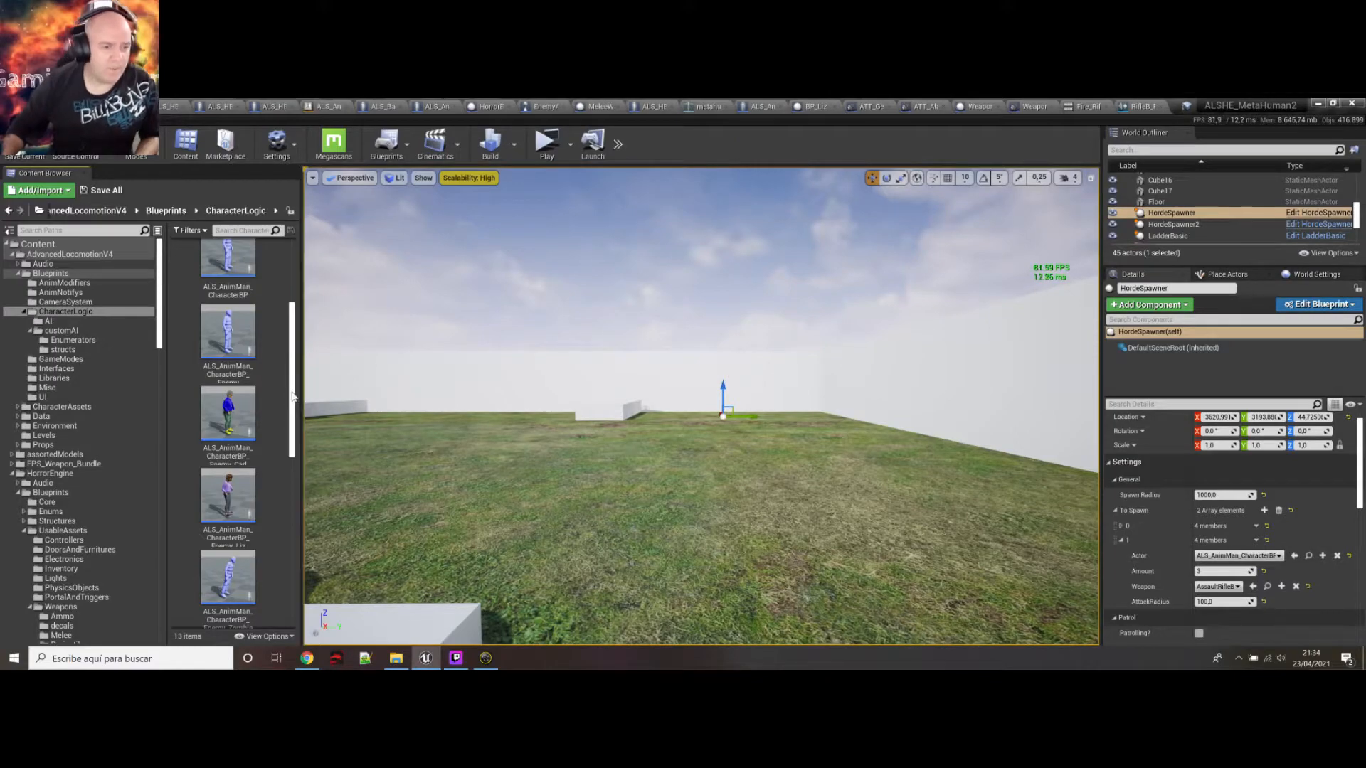
scroll(290, 377, "up", 1)
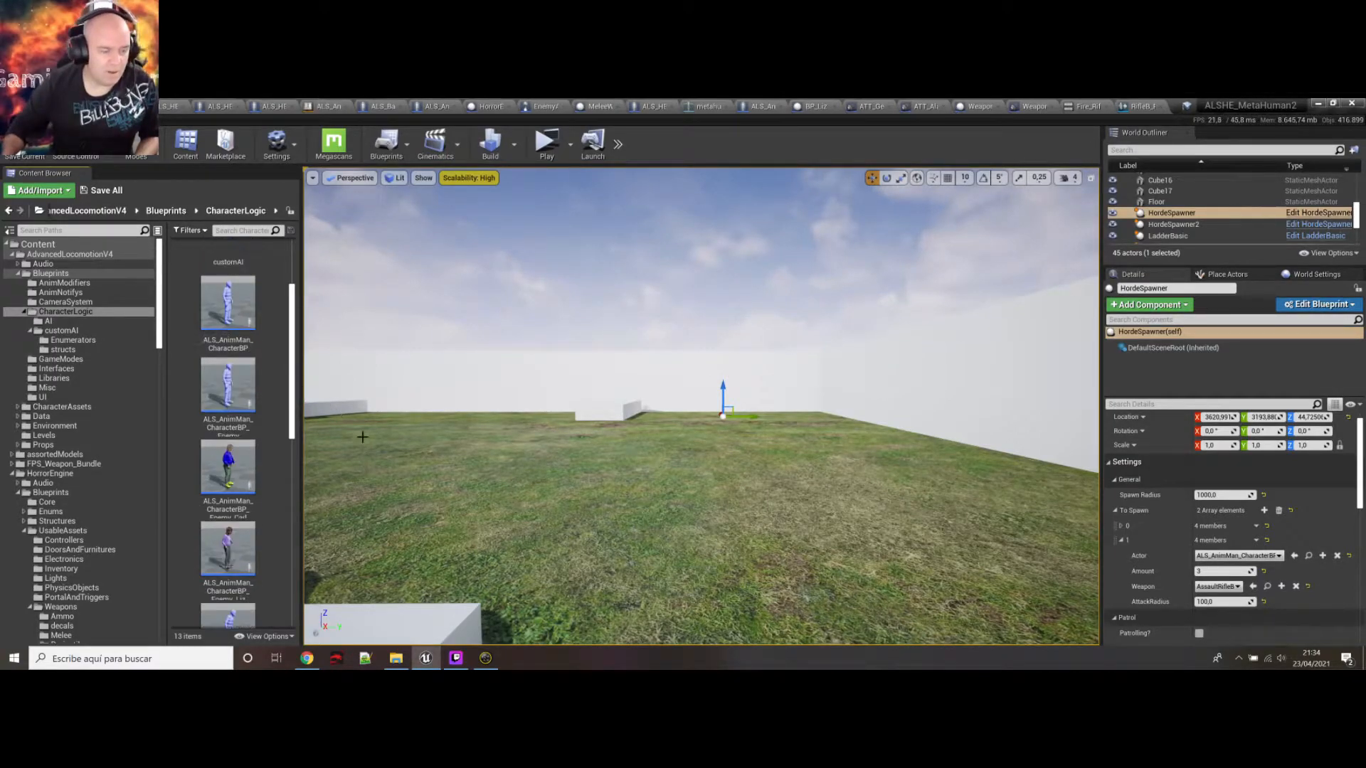
key("ctrl+shift+h")
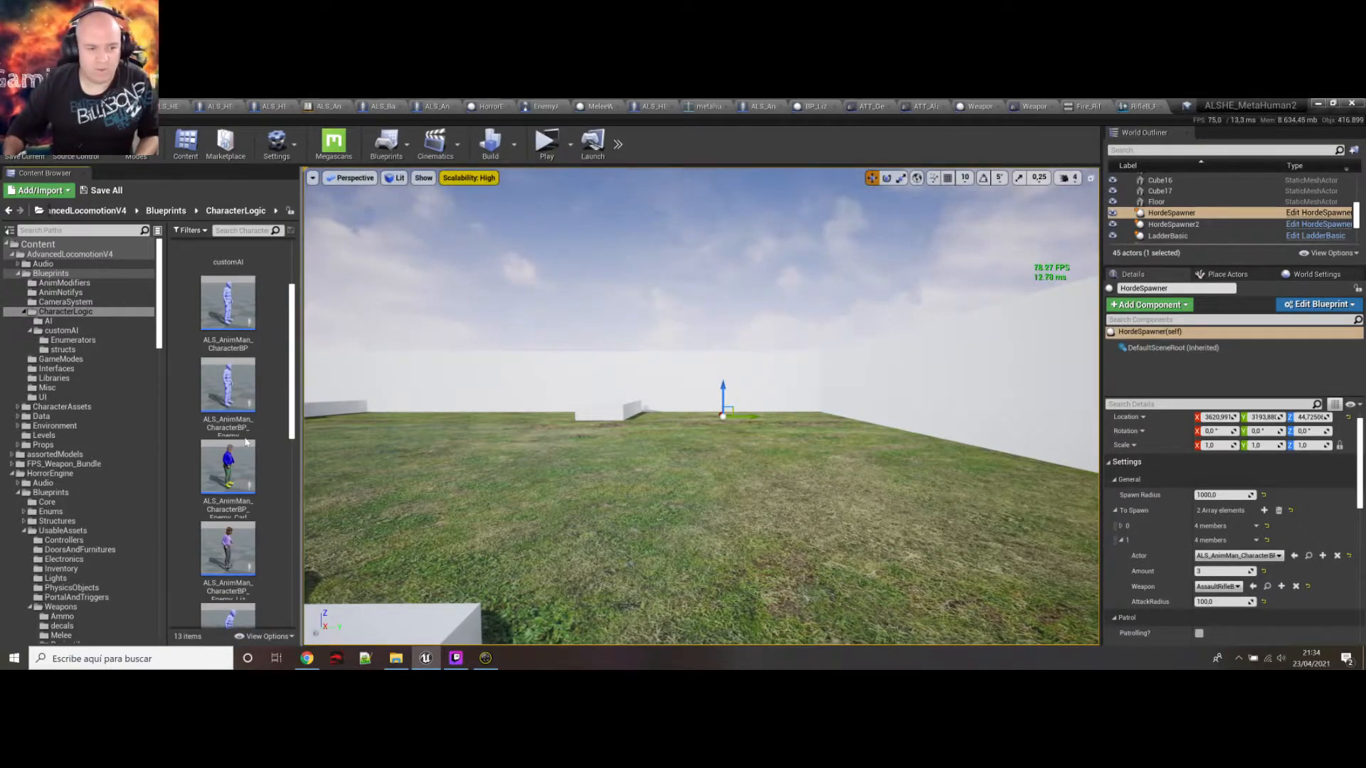
Find the HordeSpawner actor on the grass in front of the far wall and select it
right_click(567, 361)
right_click_drag(525, 347, 246, 360)
key("w")
key("d")
key("a")
key("d")
key("e")
key("w")
key("w")
right_click_drag(701, 406, 847, 409)
key("s")
key("w")
key("w")
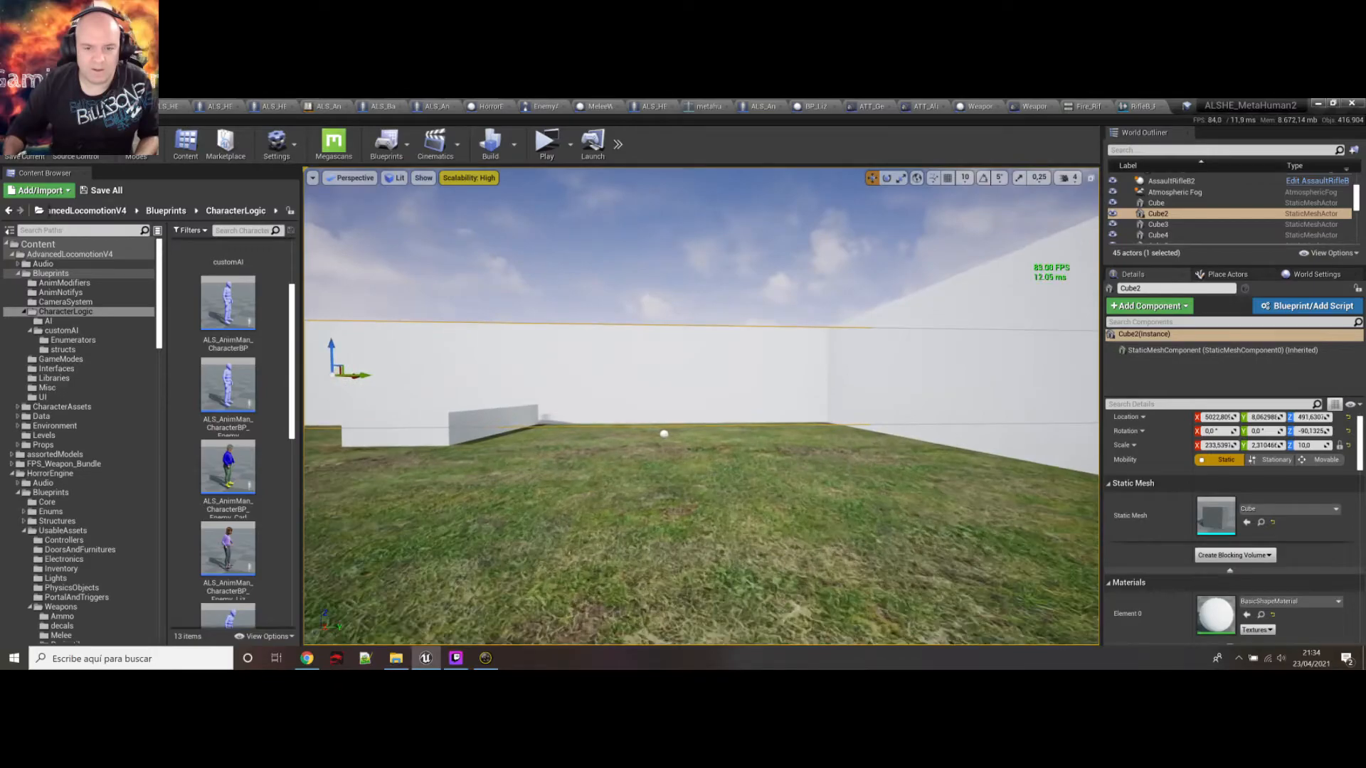
right_click_drag(700, 478, 669, 484)
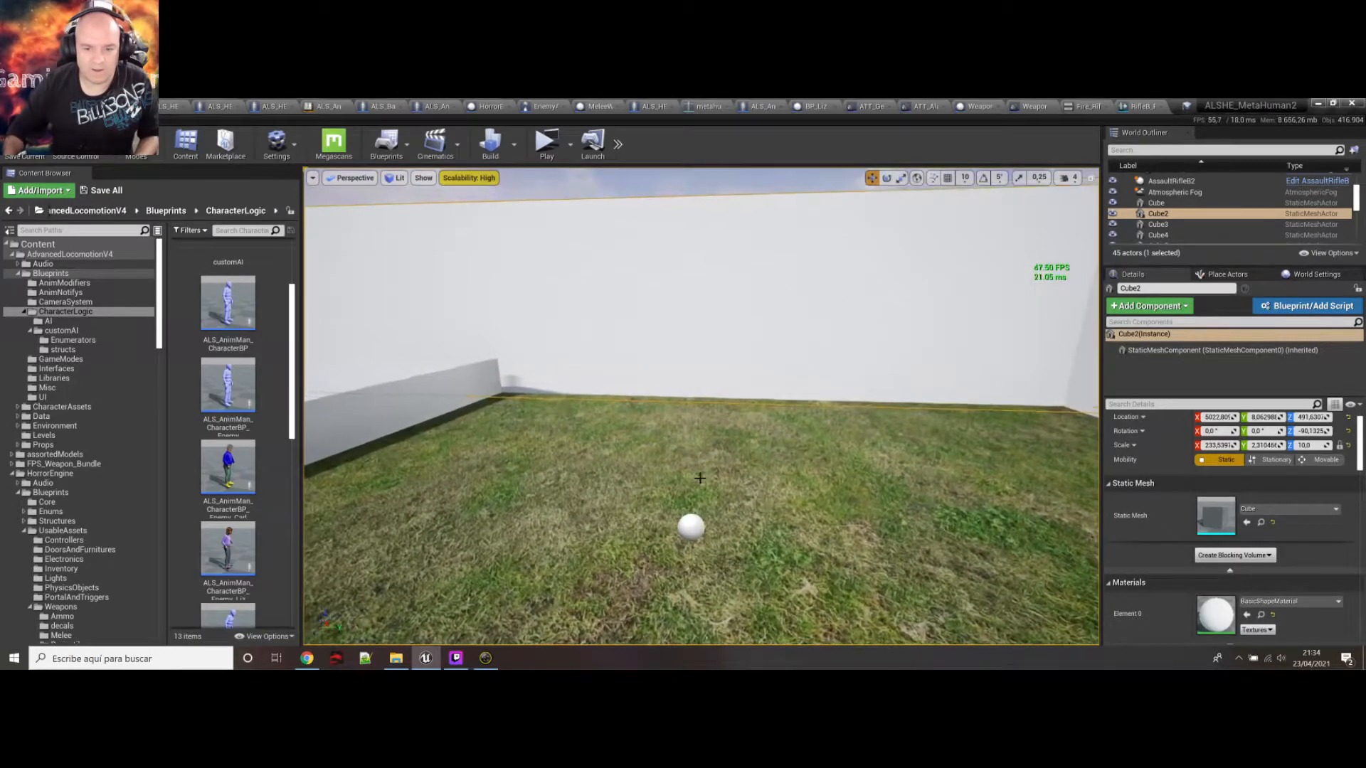
left_click(692, 536)
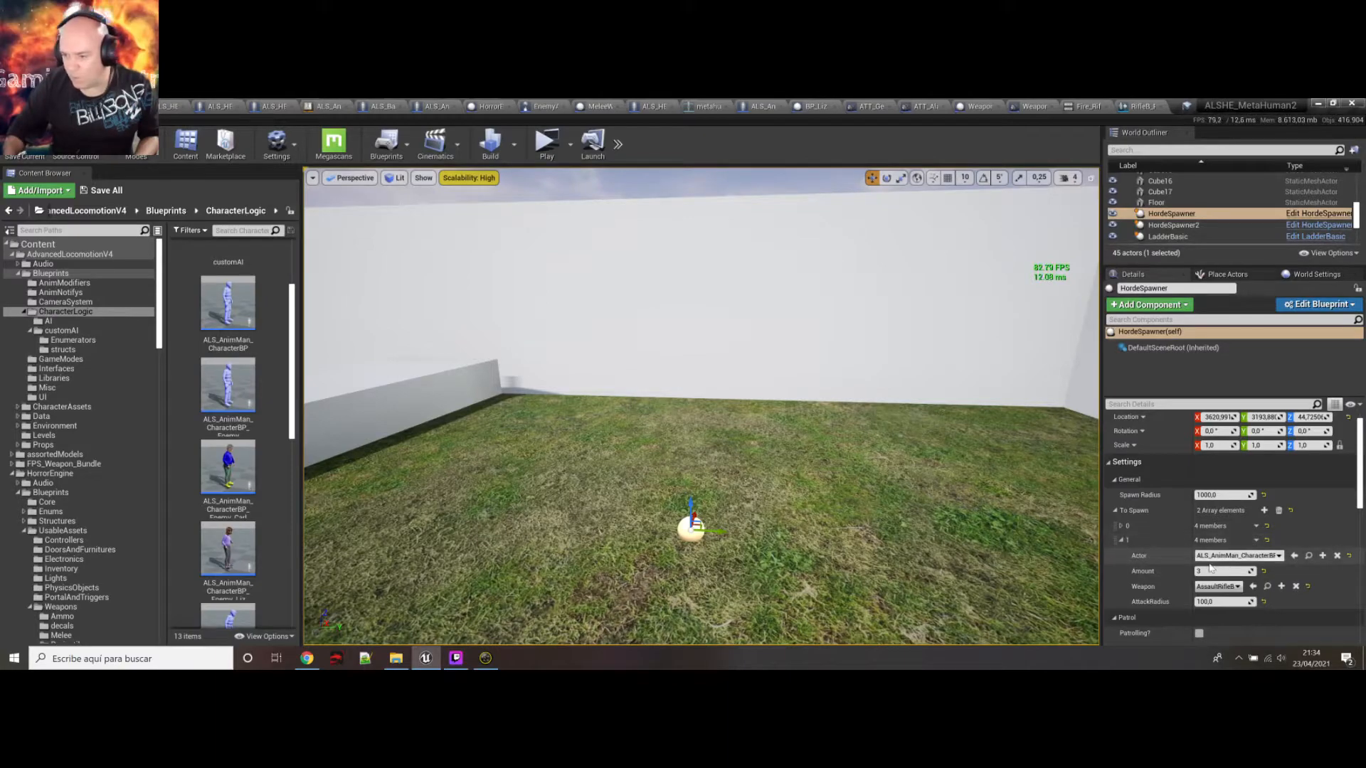
Review the Actor class choices for both To Spawn entries of the HordeSpawner without changing them
left_click(1264, 557)
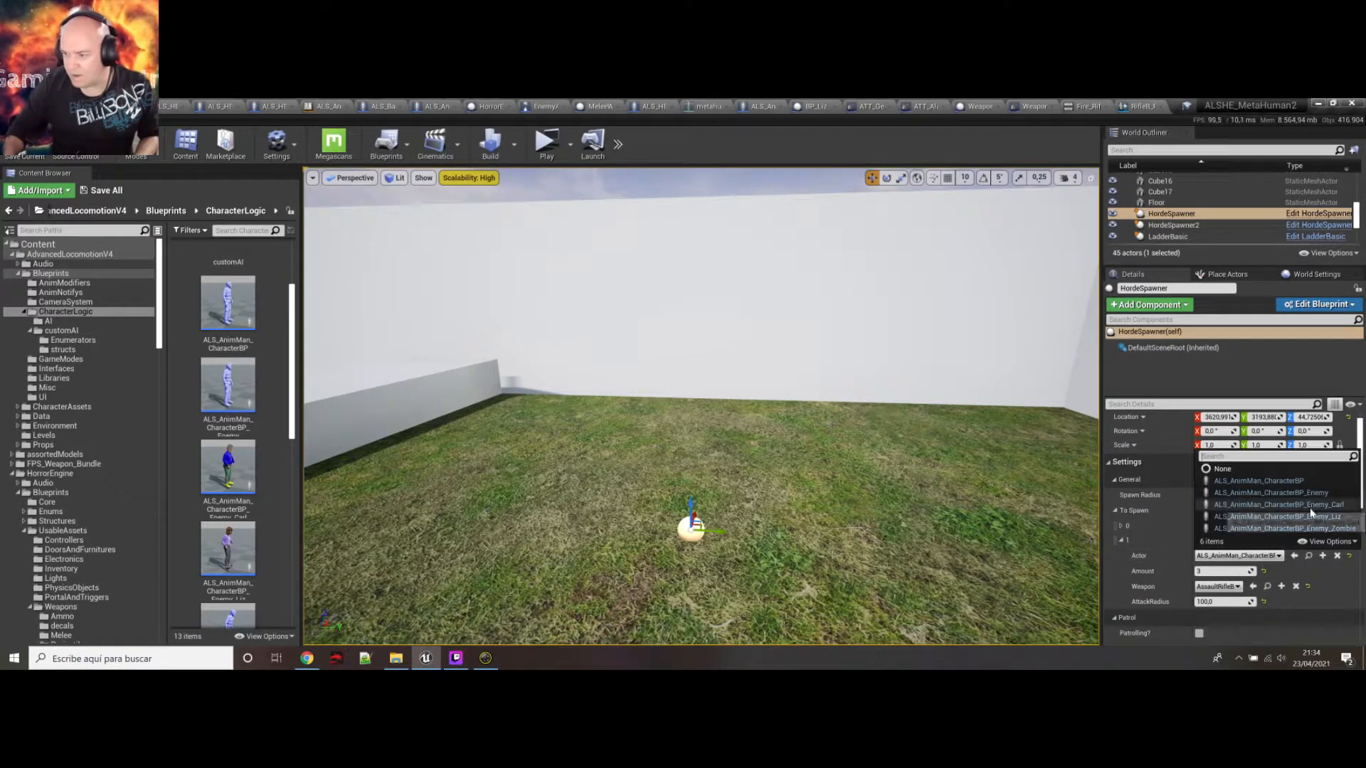
left_click(1121, 528)
left_click(1122, 527)
left_click(1240, 542)
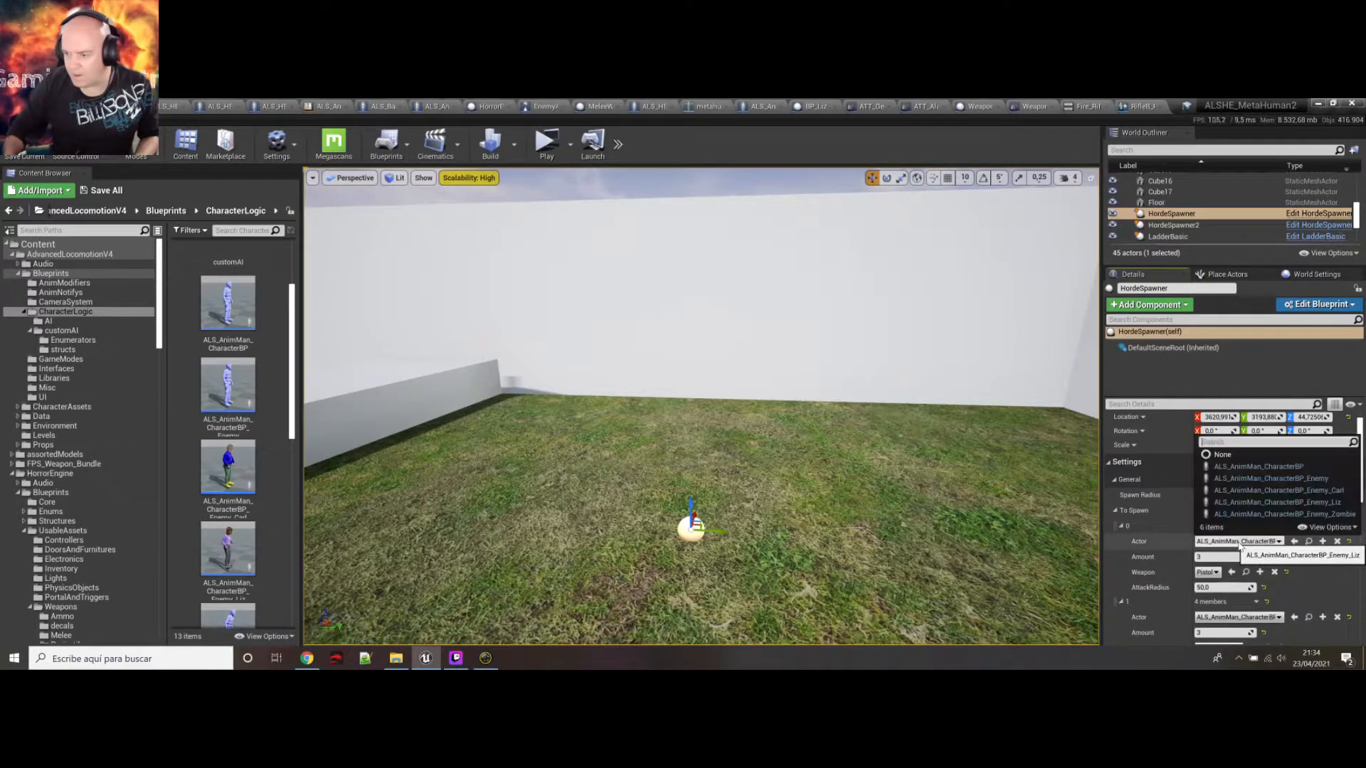
left_click(896, 534)
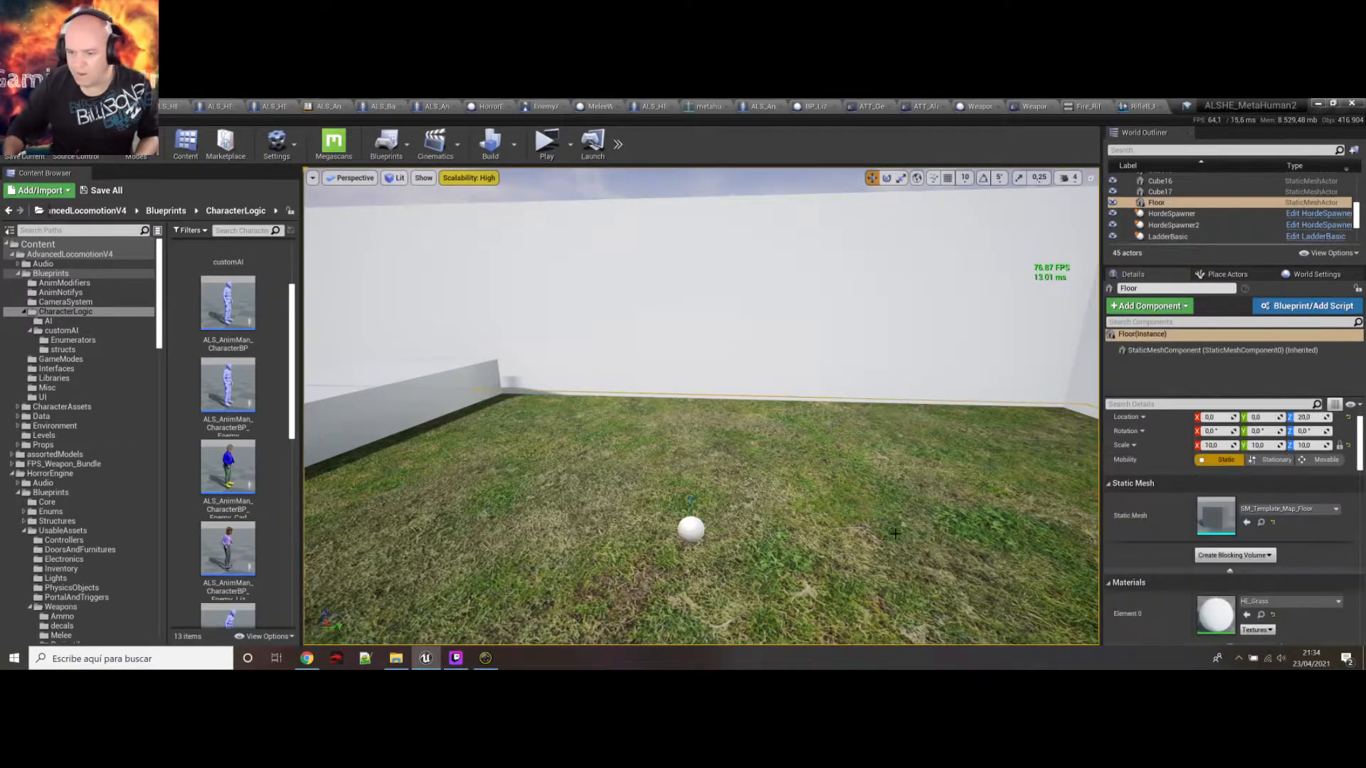
Show the World Settings to check the level's game mode override and default pawn class
right_click(709, 434)
right_click_drag(659, 419, 498, 396)
key("w")
key("w")
left_click(1317, 274)
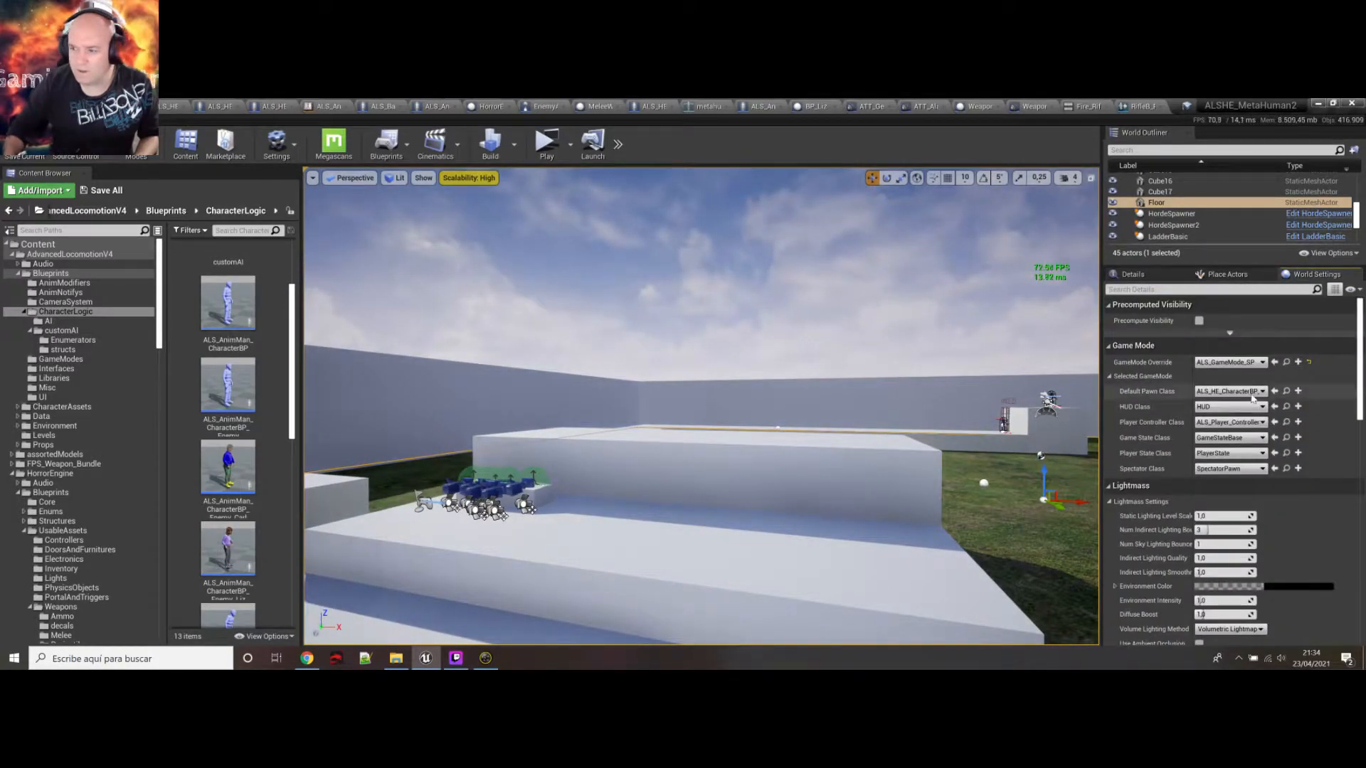
Play the level in a standalone preview window and walk the character towards the weapons table
right_click_drag(843, 421, 893, 422)
key("a")
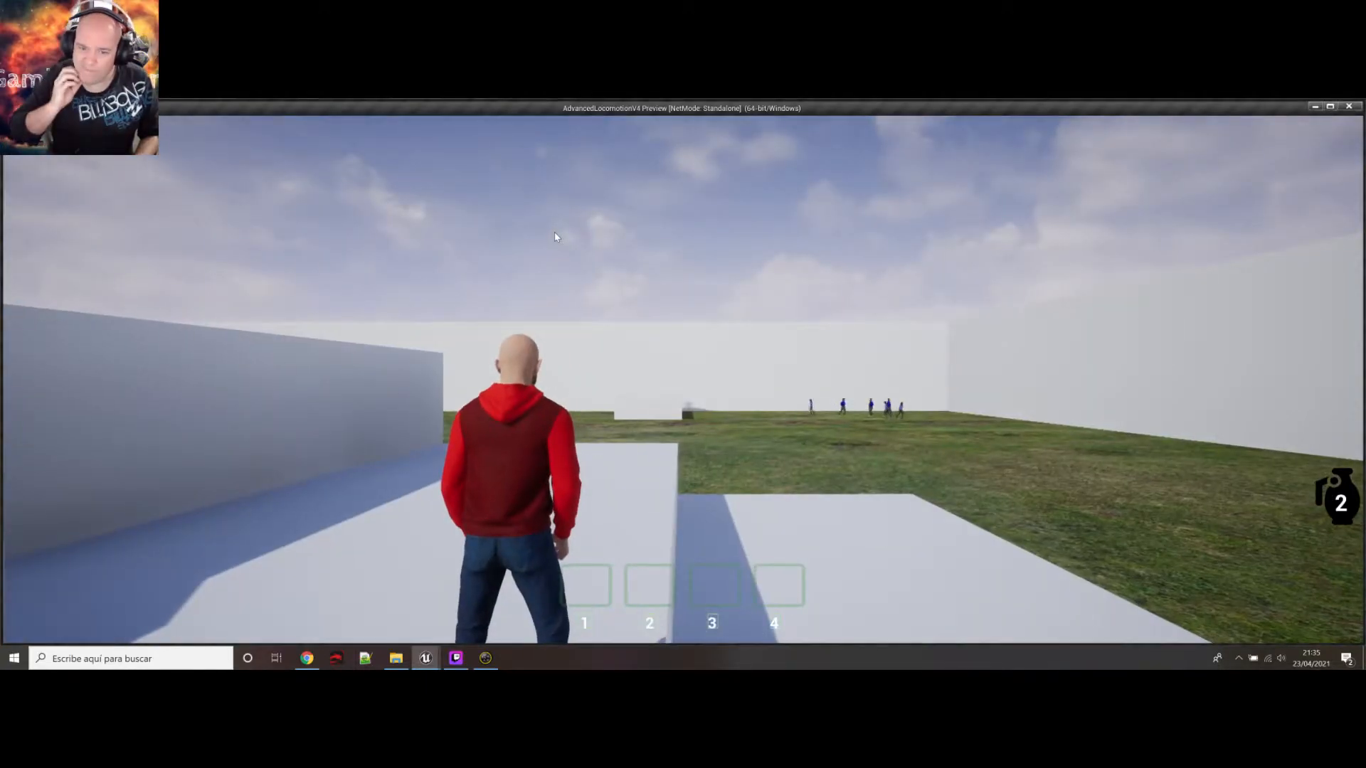
left_click(653, 371)
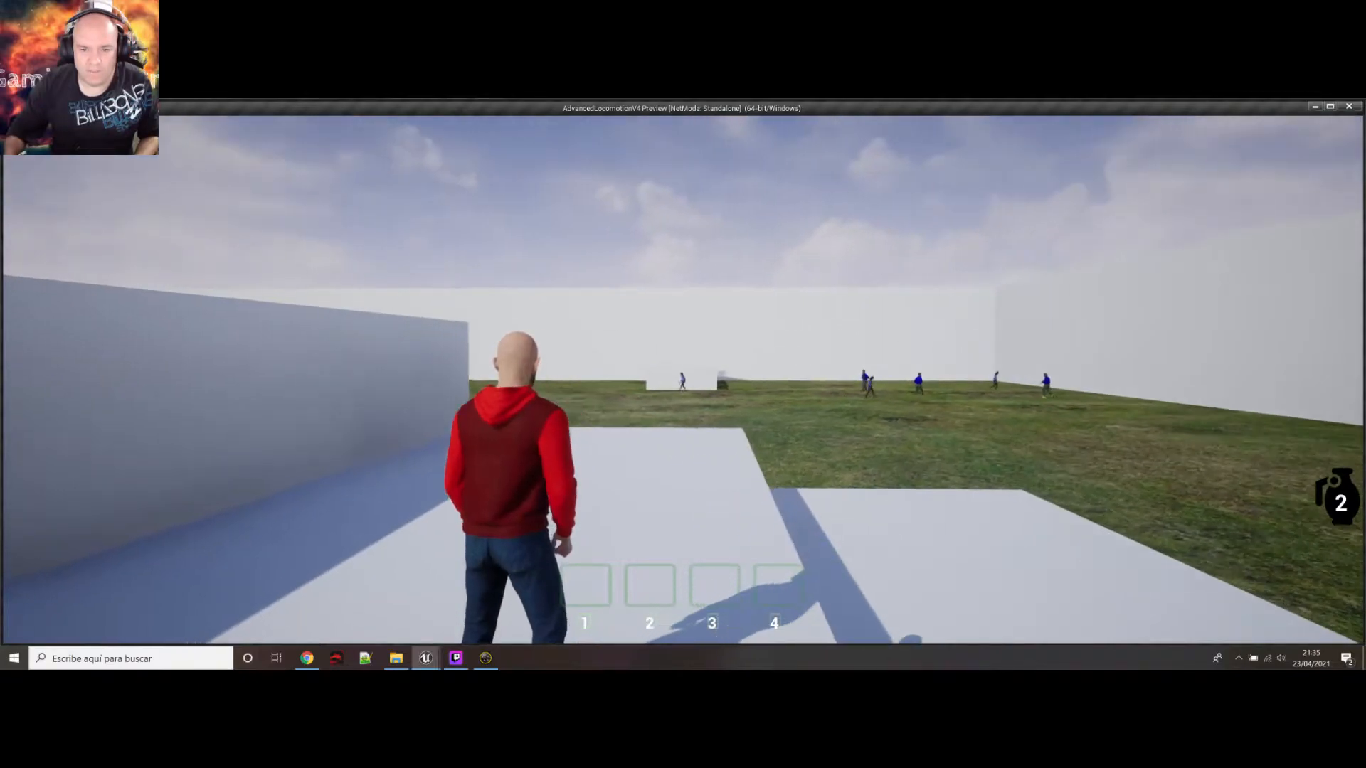
key("w")
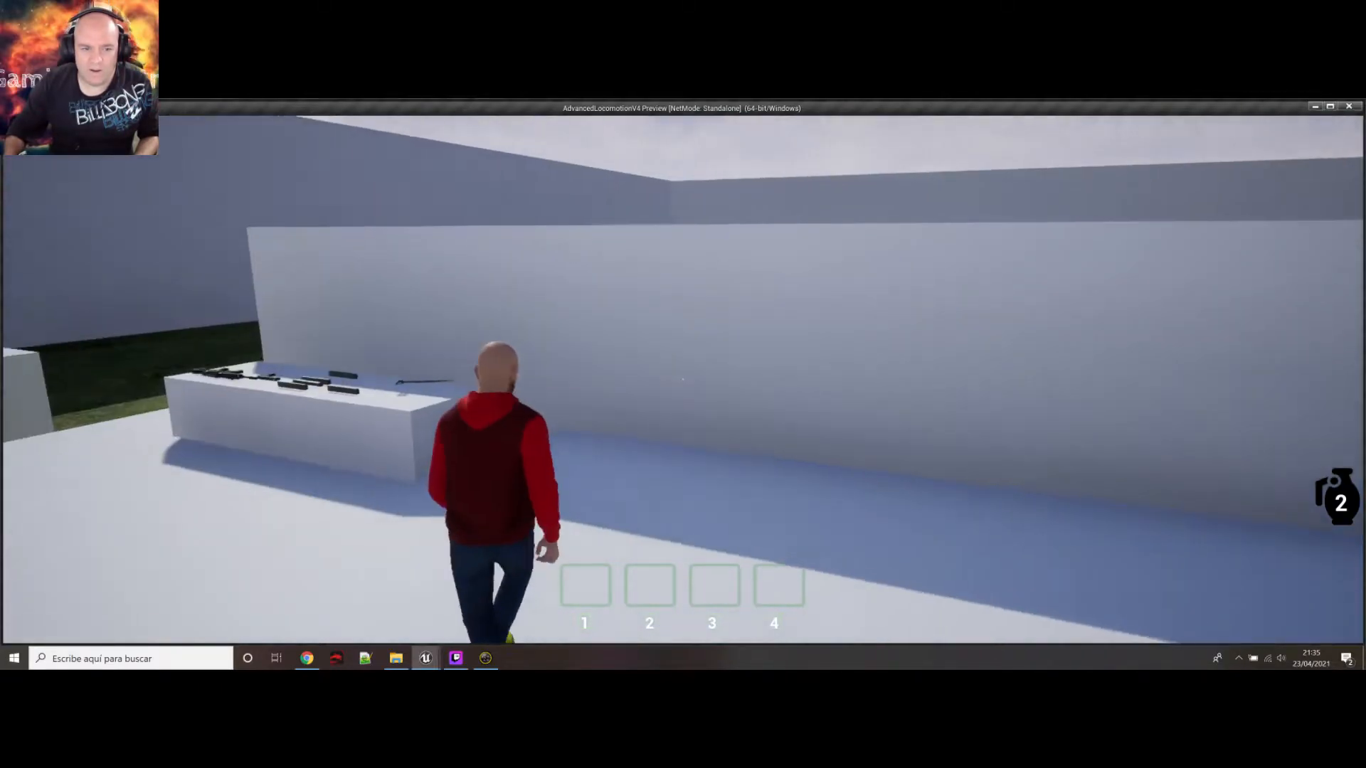
Pick up the 9MM bullets, the other magazines and the pistol from the weapons table
key("e")
key("e")
key("a")
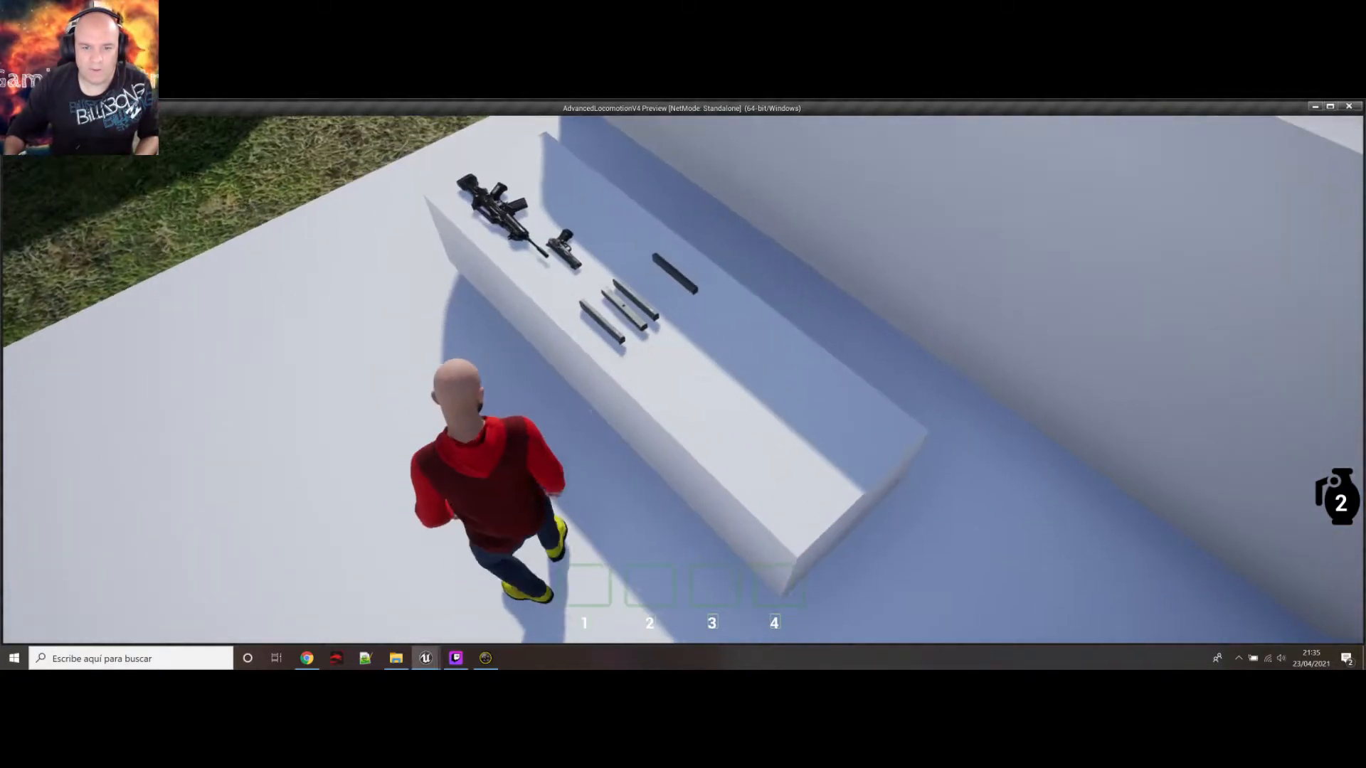
key("e")
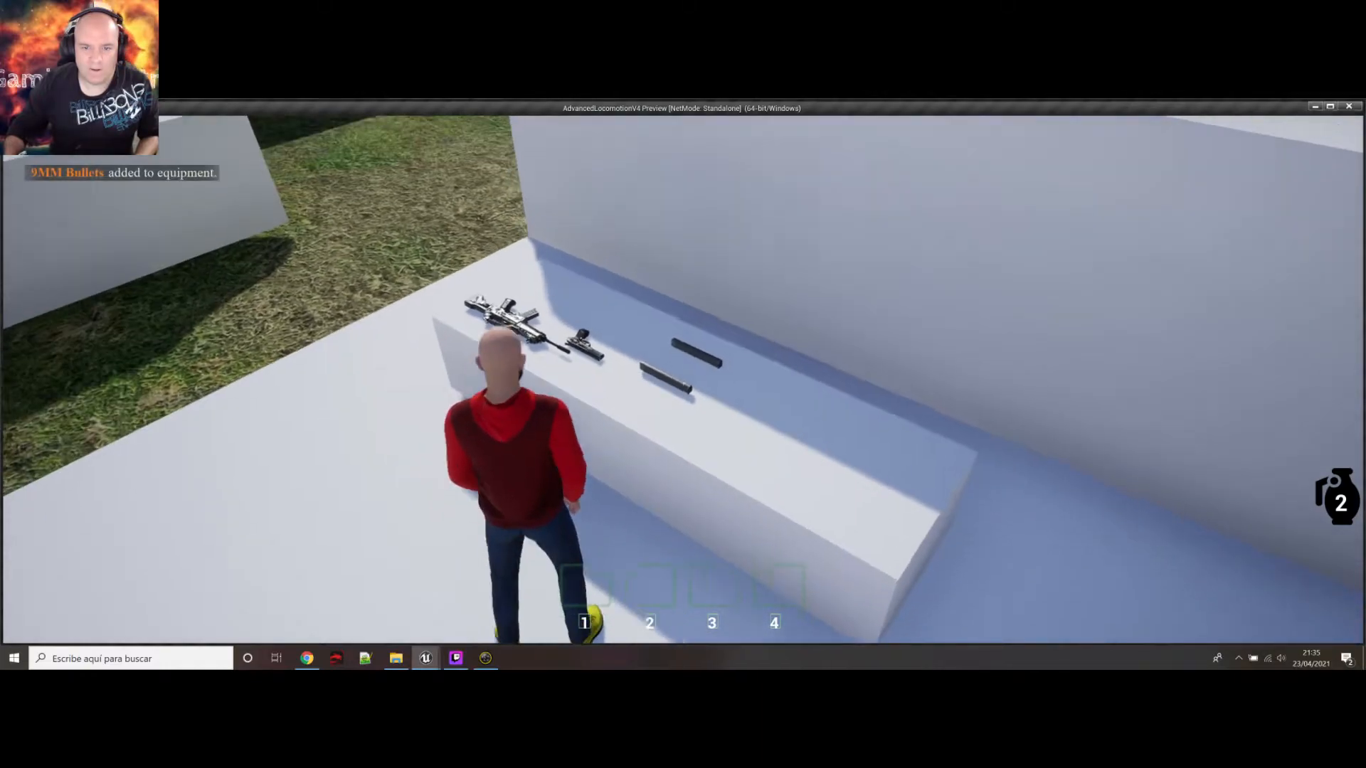
key("e")
key("e")
key("a")
key("e")
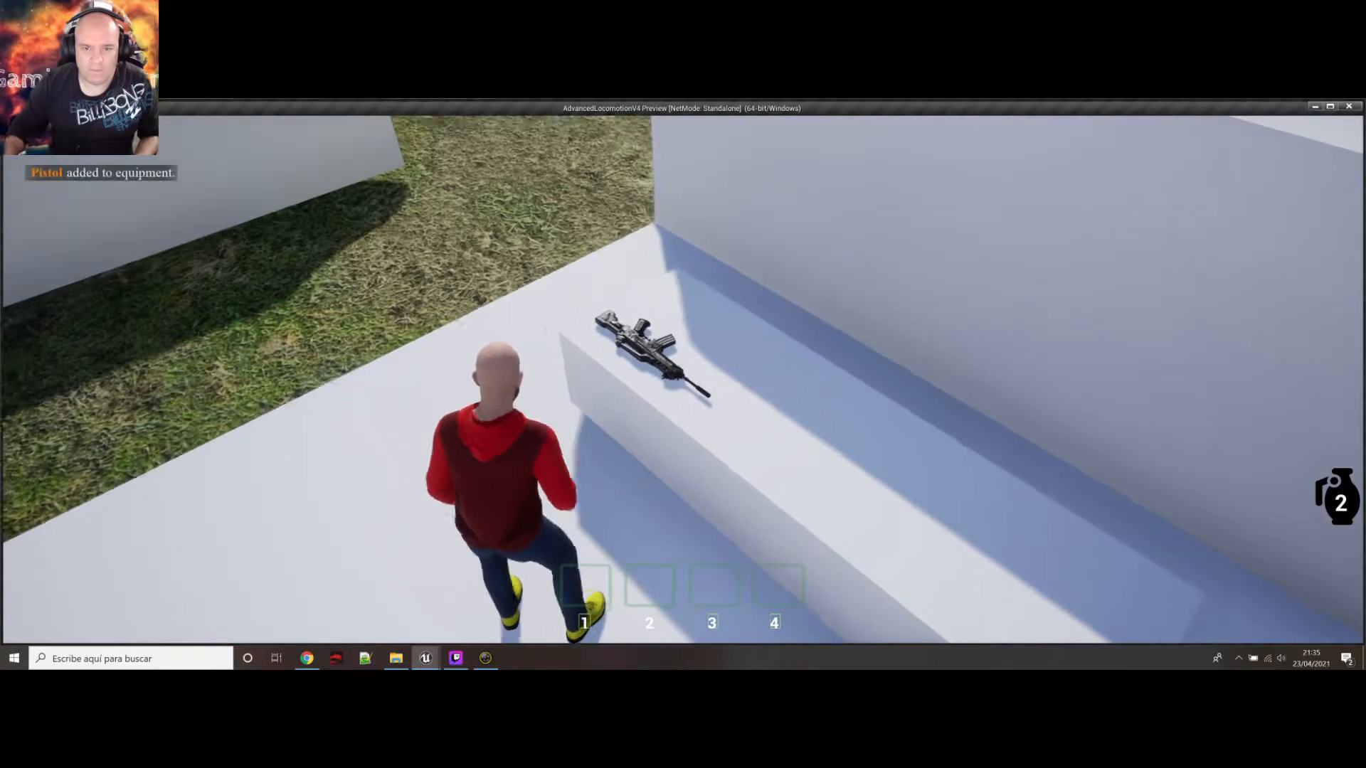
Pick up the assault rifle from the weapons table and climb onto the upper white platform facing the field
key("e")
key("space")
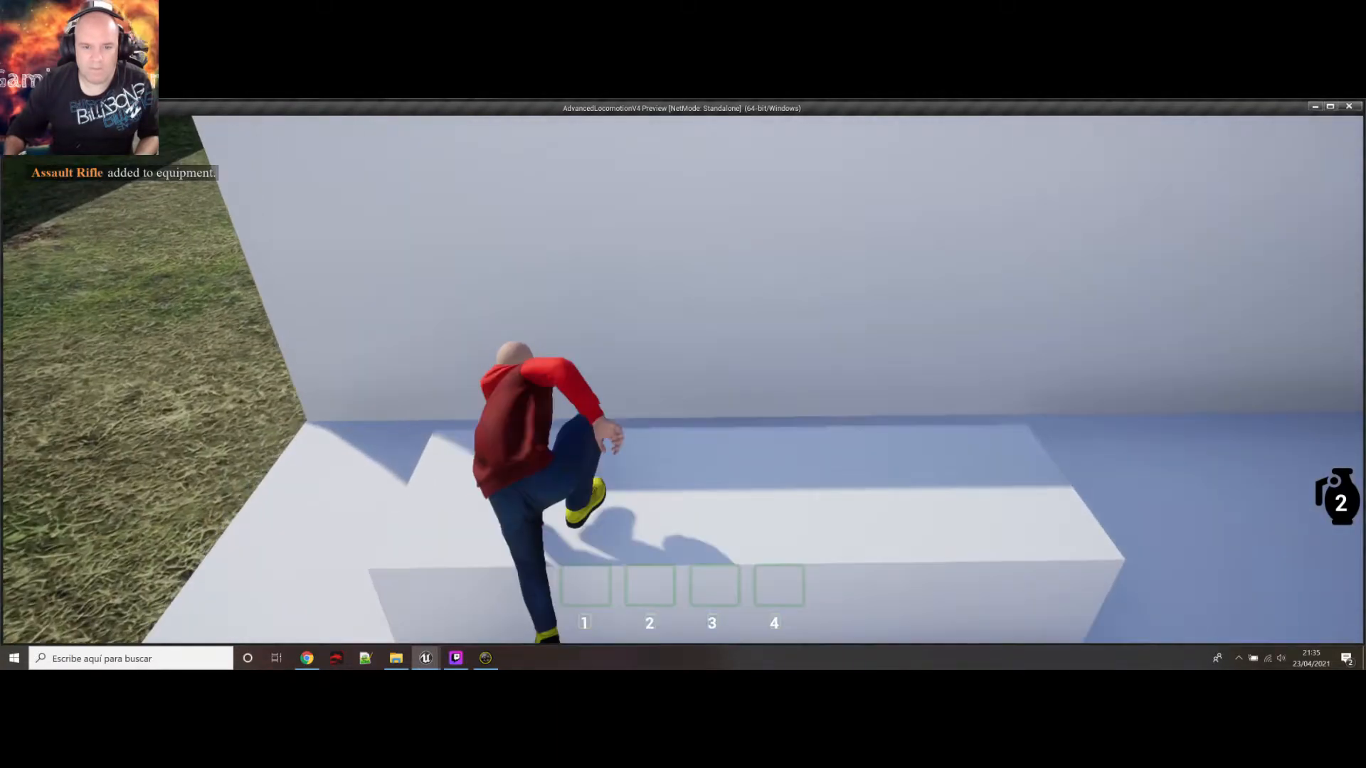
key("space")
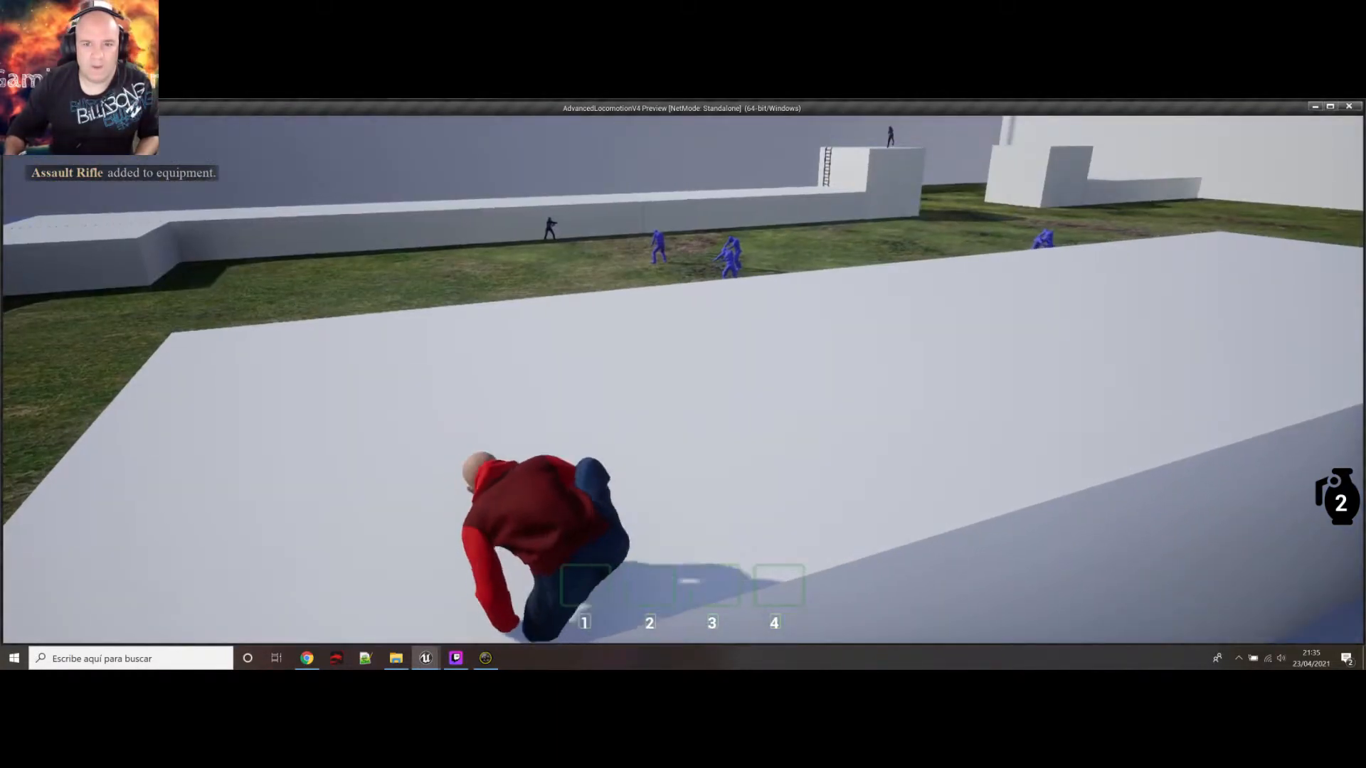
key("w")
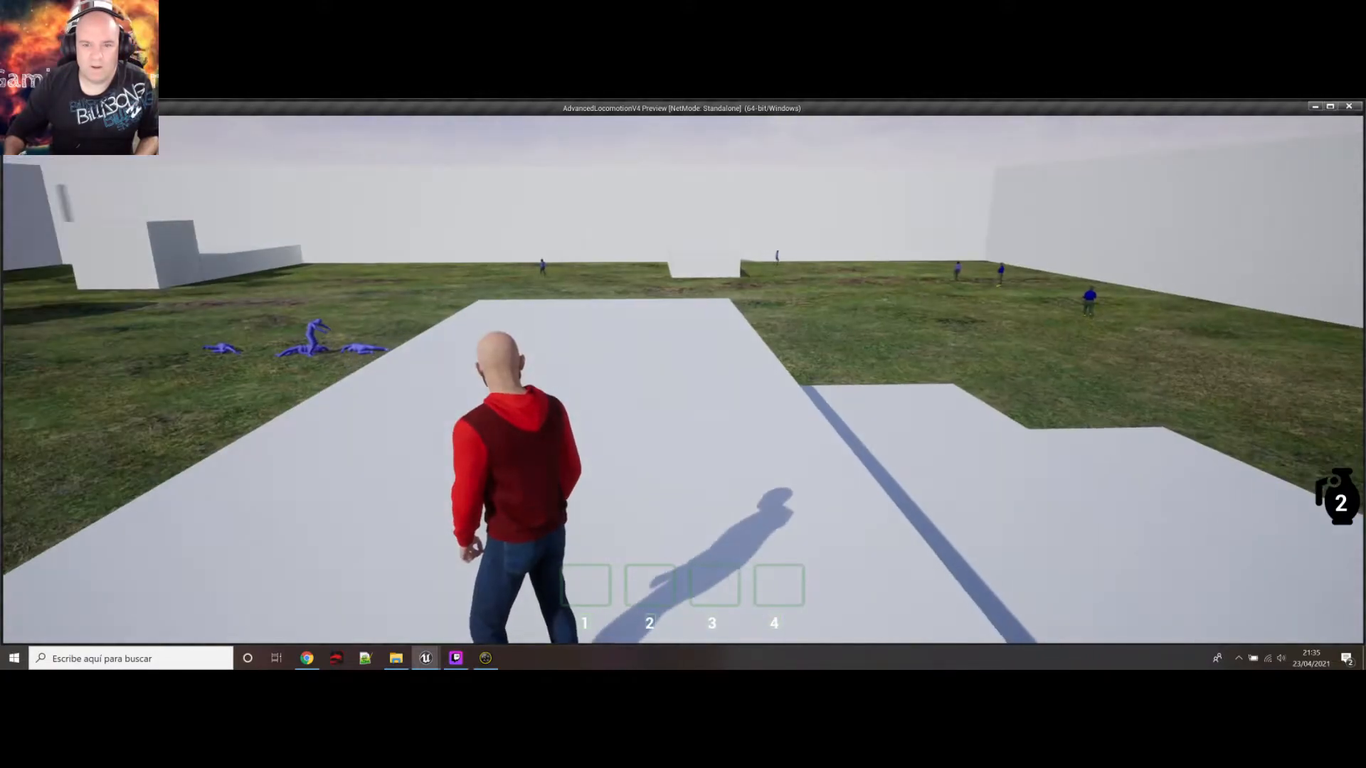
Equip the axe, switch to the pistol and fire test shots into the sky while moving towards the platform's edge
key("1")
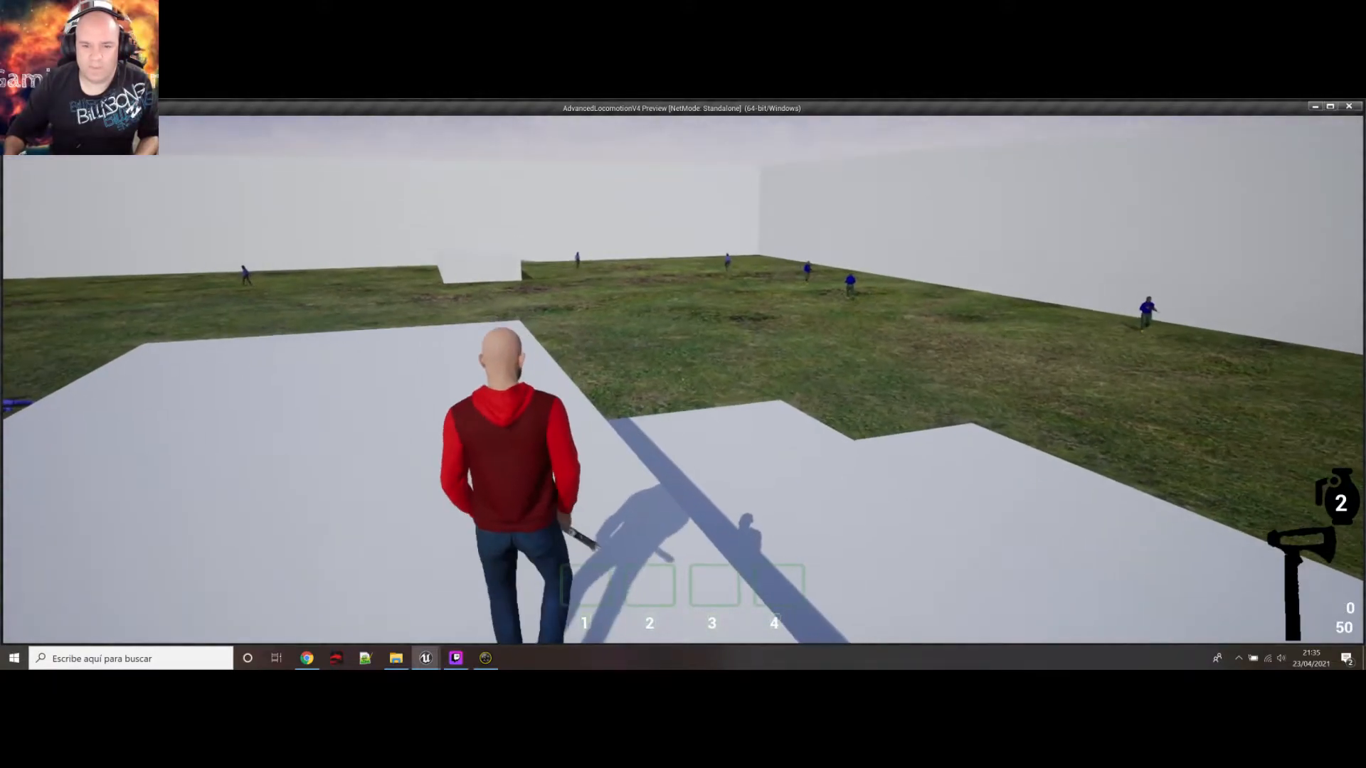
key("2")
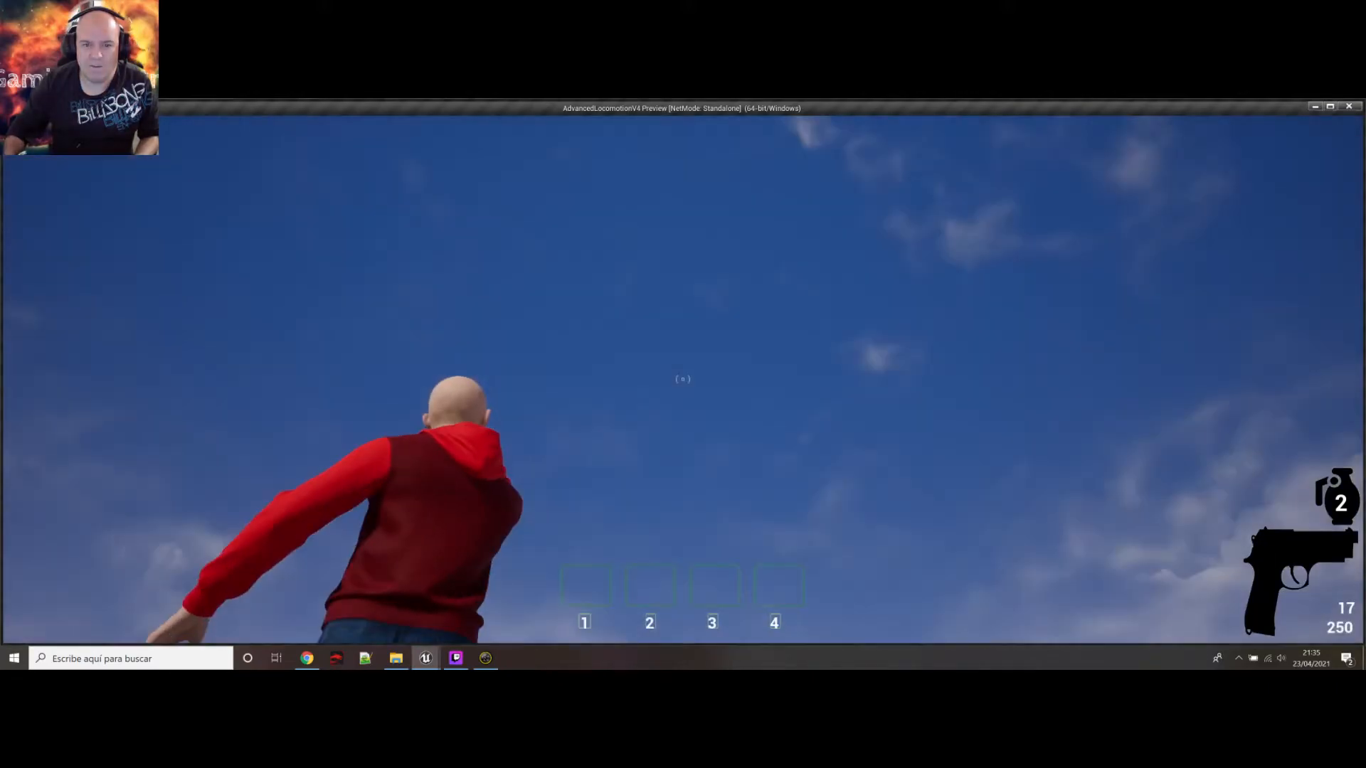
left_click(683, 378)
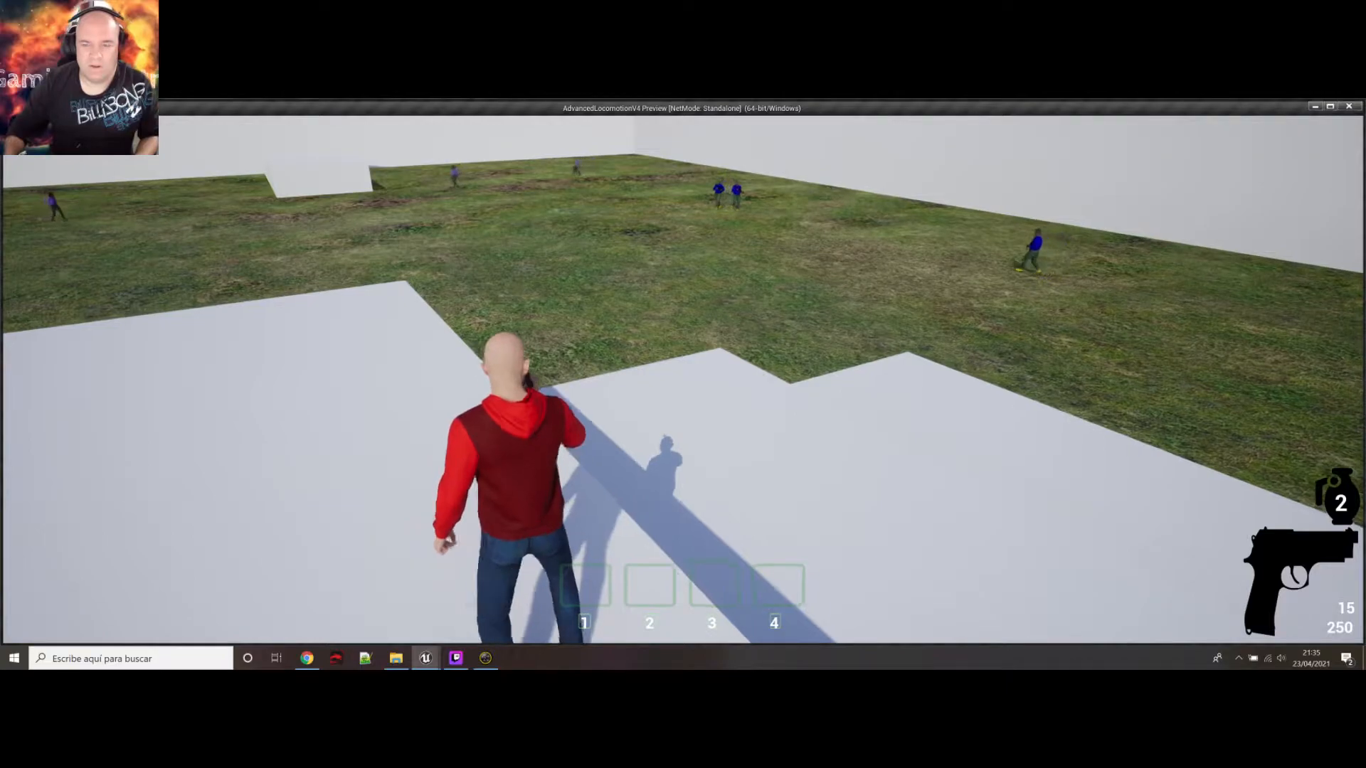
key("w")
key("w")
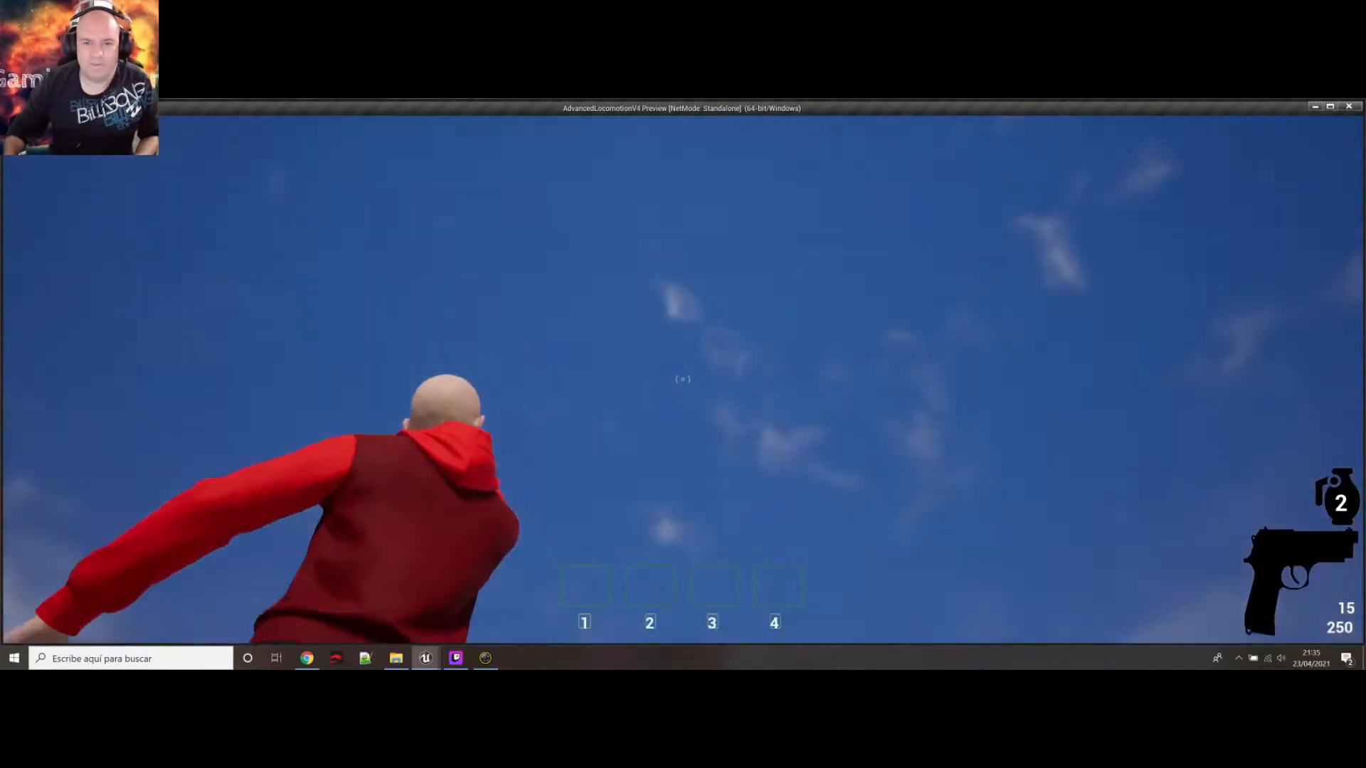
left_click(622, 477)
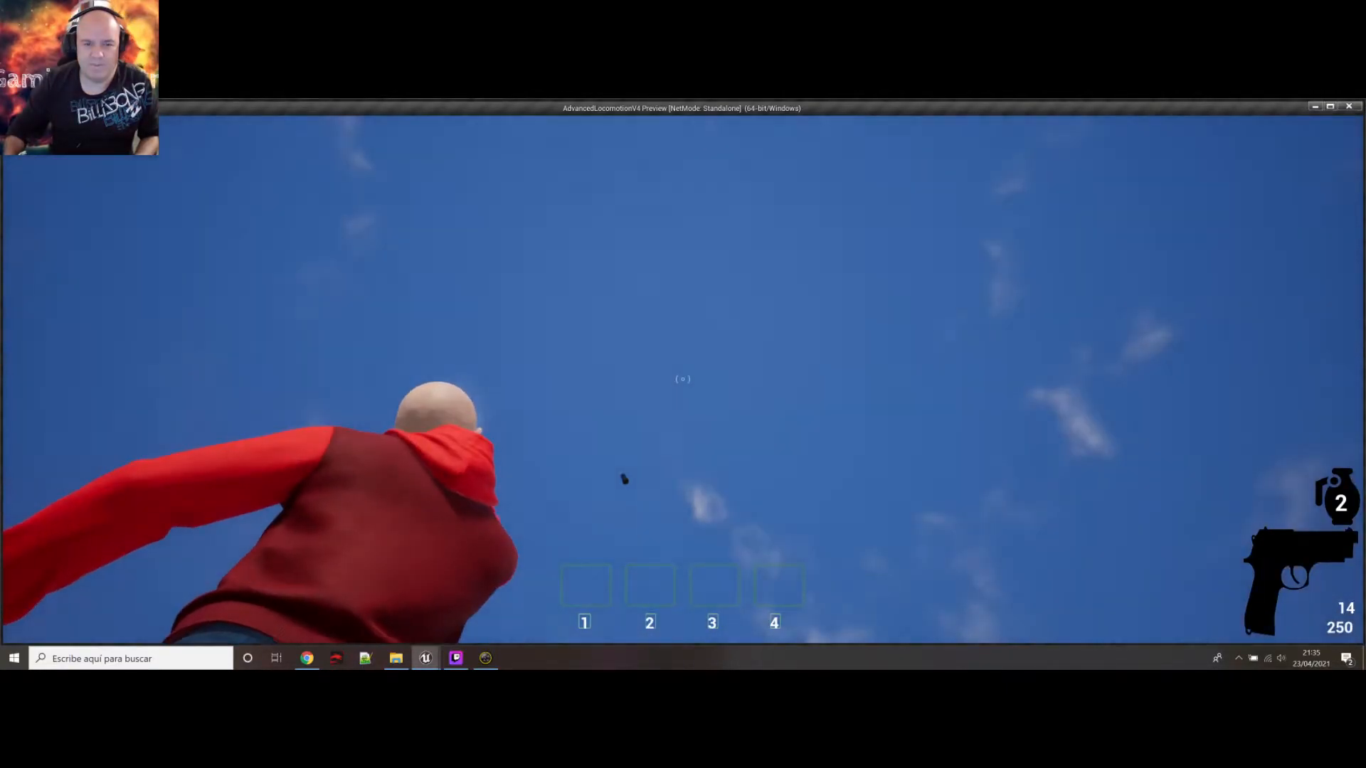
left_click(619, 475)
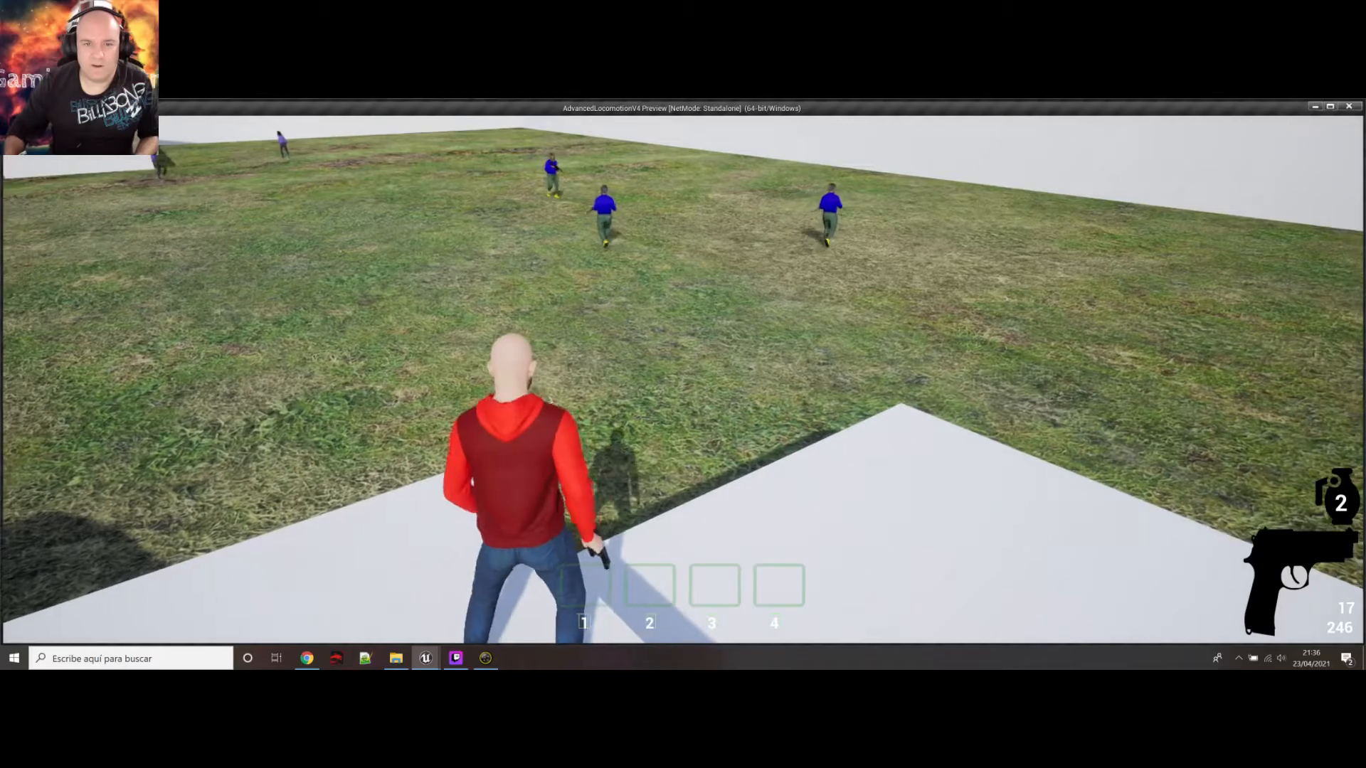
Approach the enemies on the grass with the pistol aimed, and retreat by climbing back onto the upper platform
key("w")
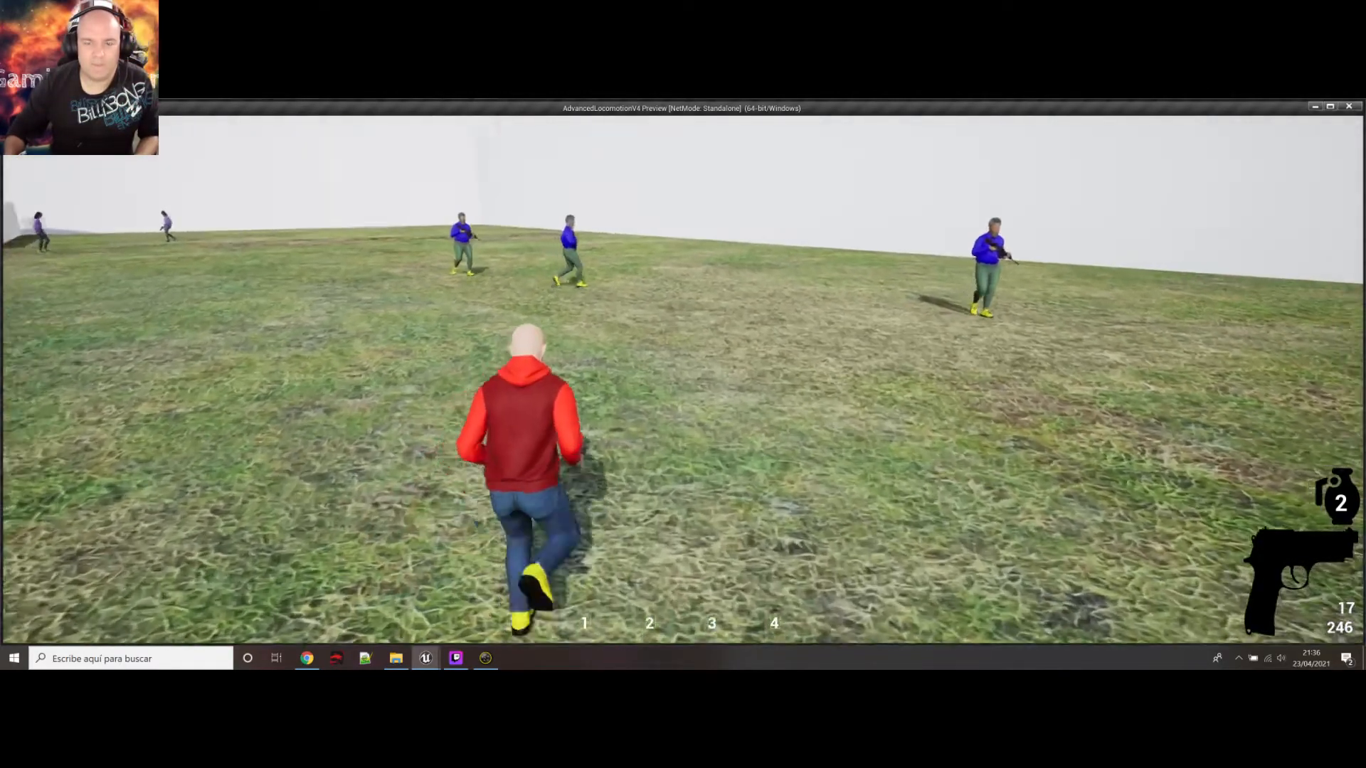
right_click(682, 380)
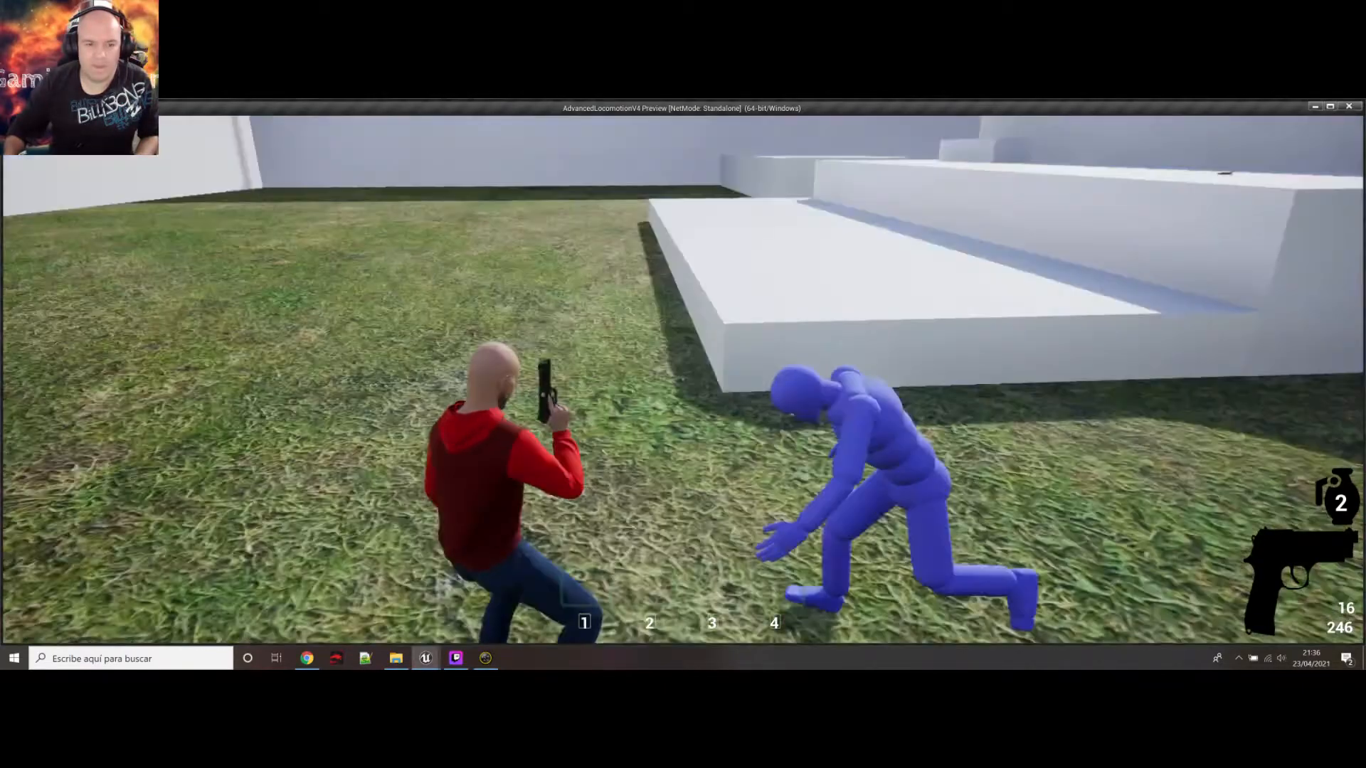
key("w")
key("space")
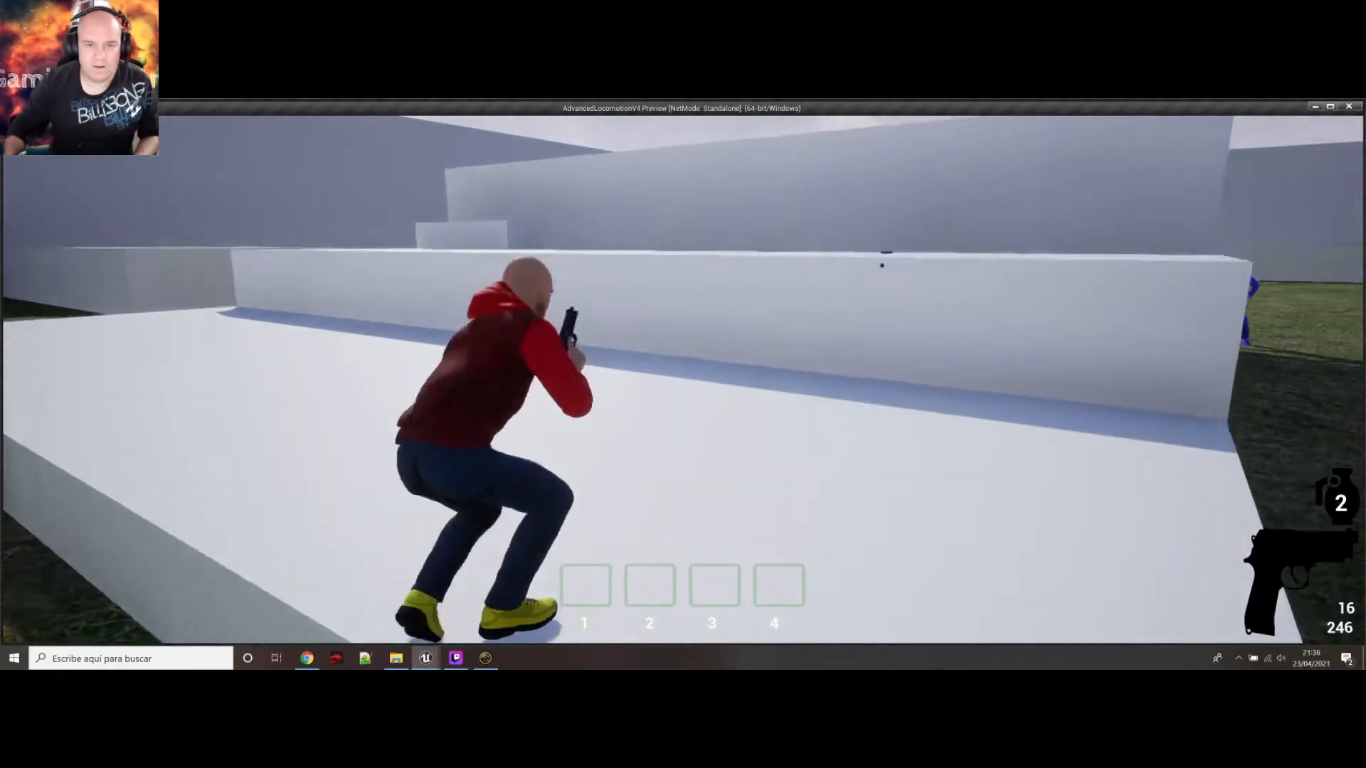
key("space")
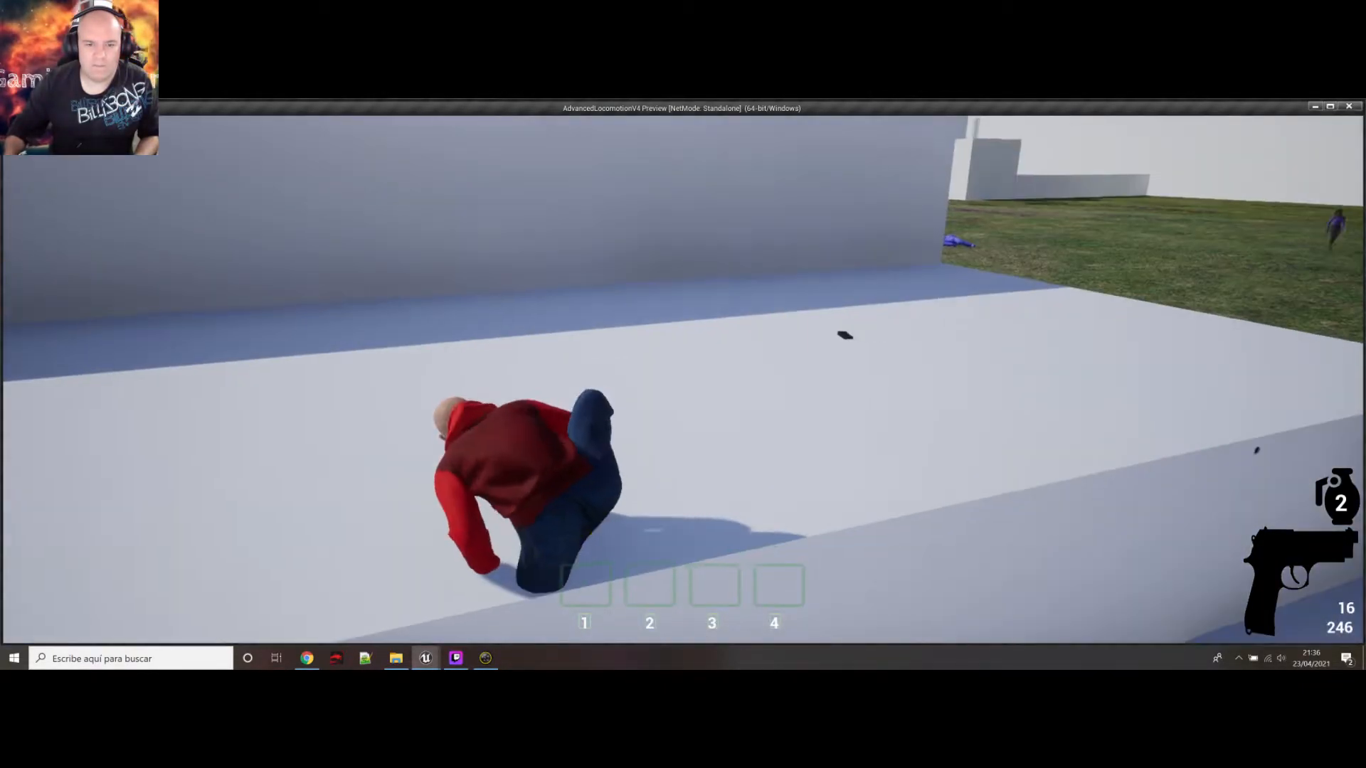
key("space")
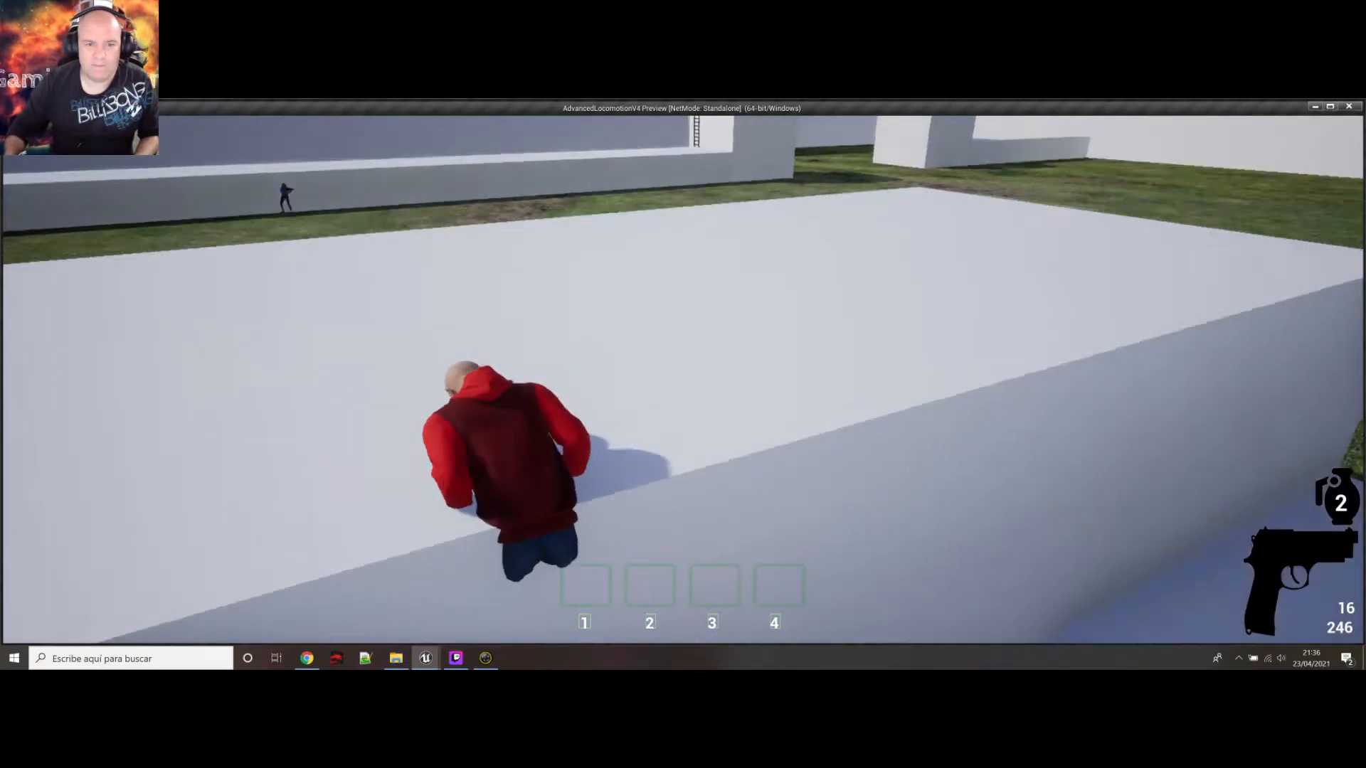
key("w")
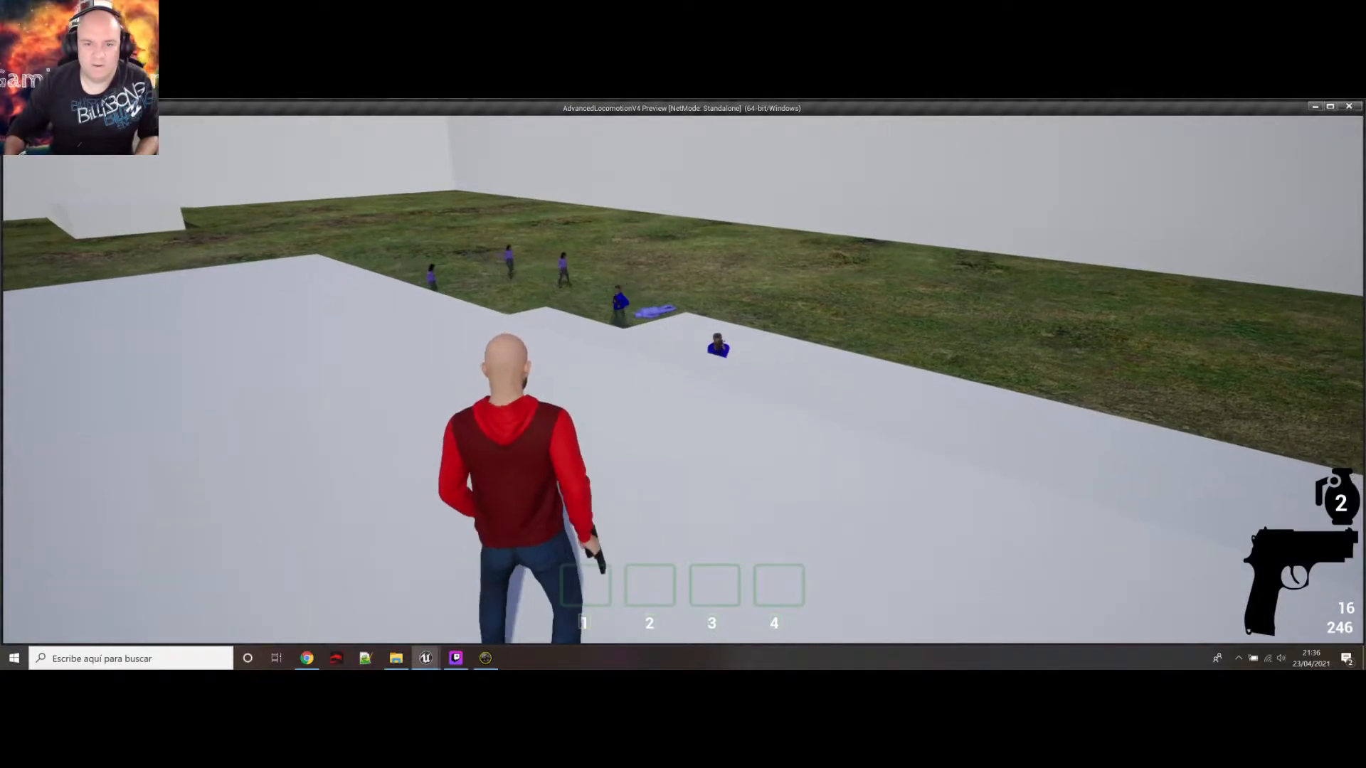
Strafe along the upper platform and shoot at the approaching Metahuman enemies with the pistol
key("a")
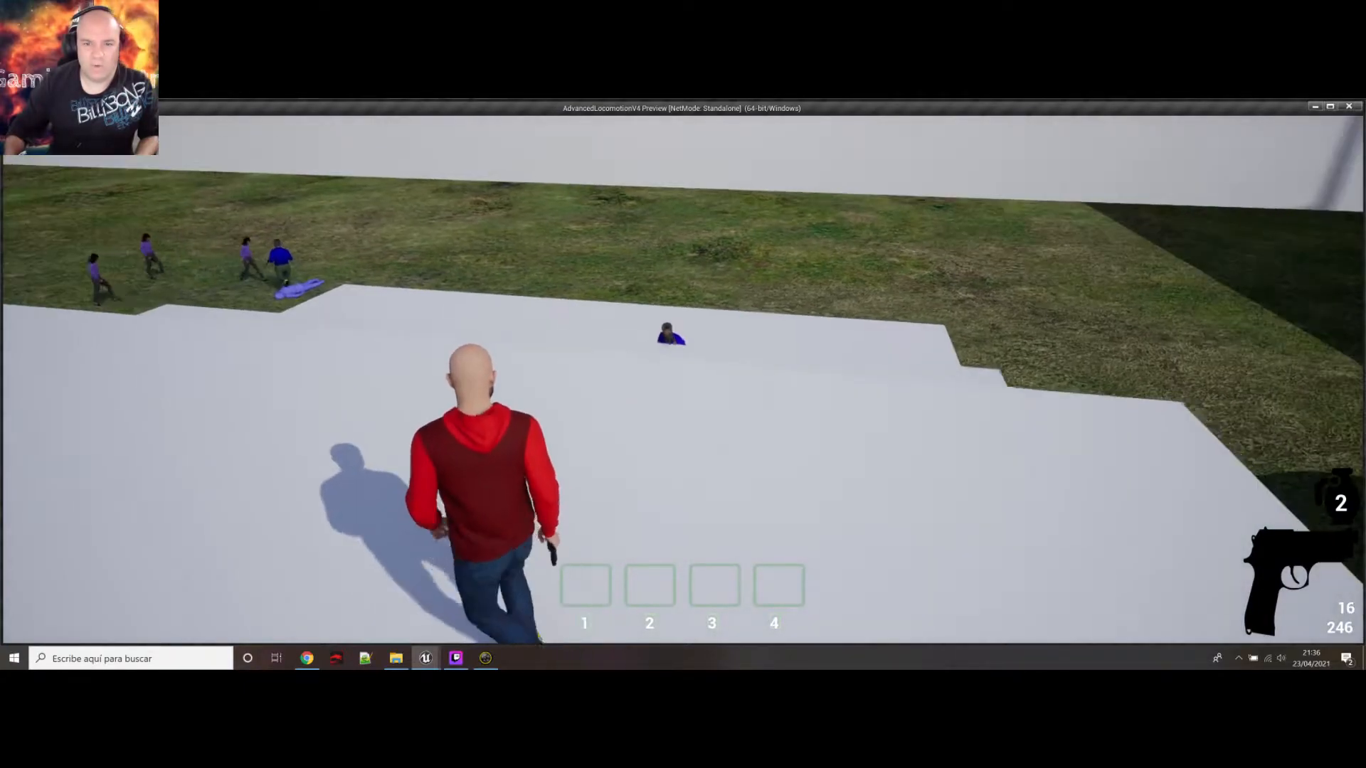
right_click(683, 380)
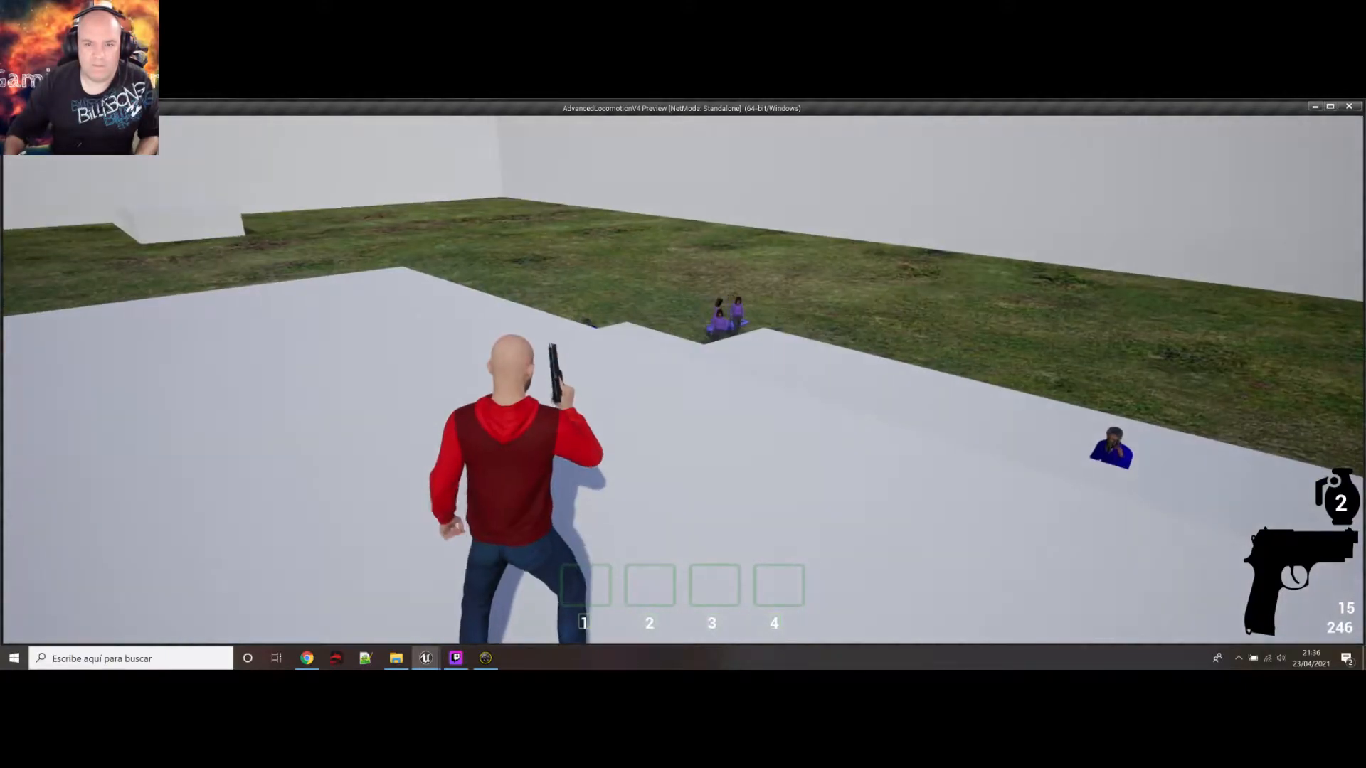
key("a")
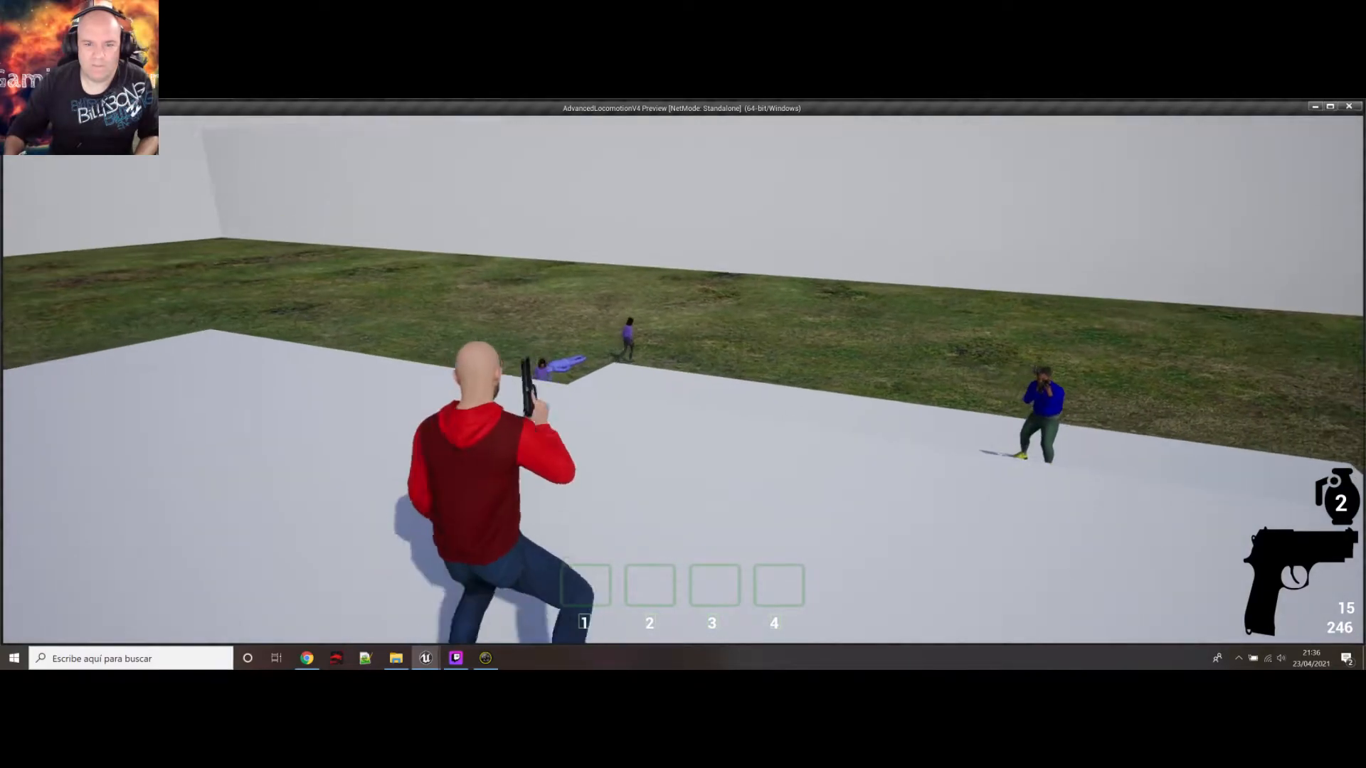
key("a")
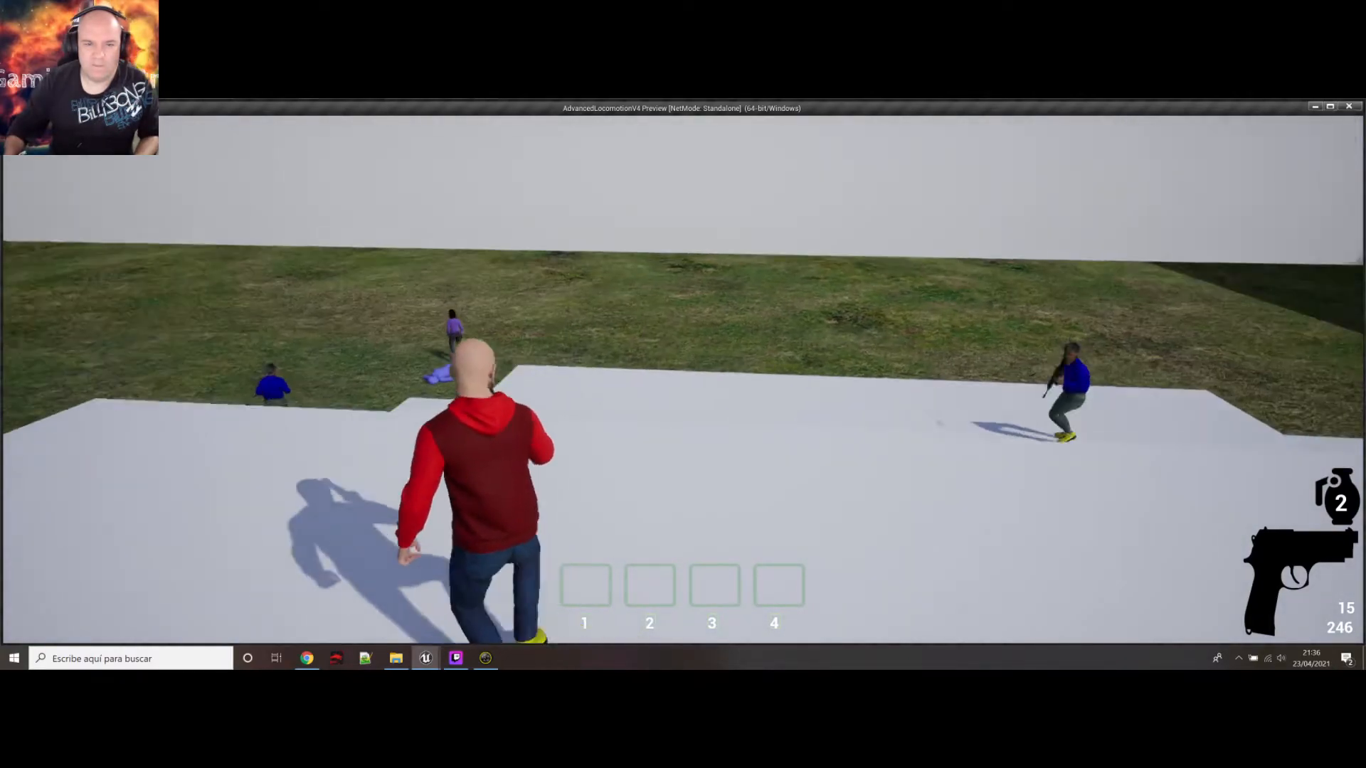
key("w")
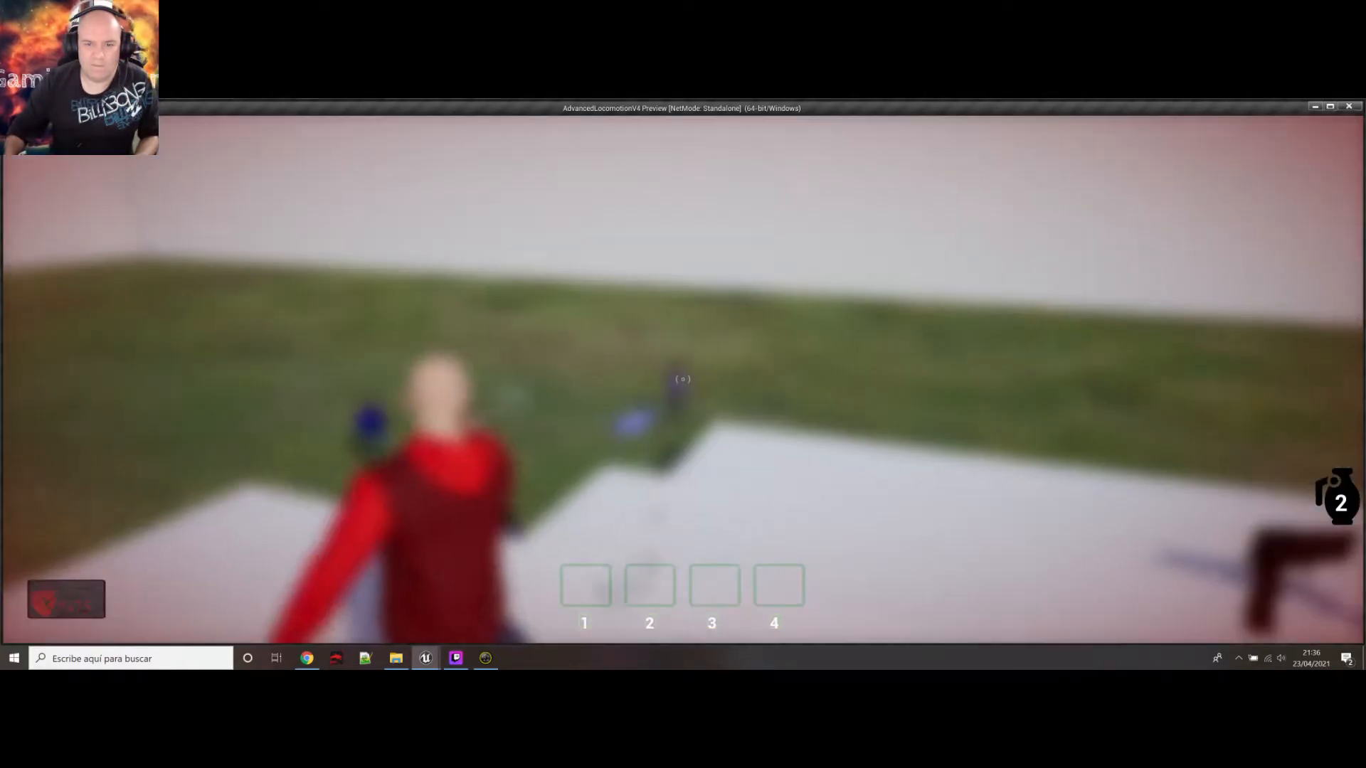
left_click(683, 379)
key("w")
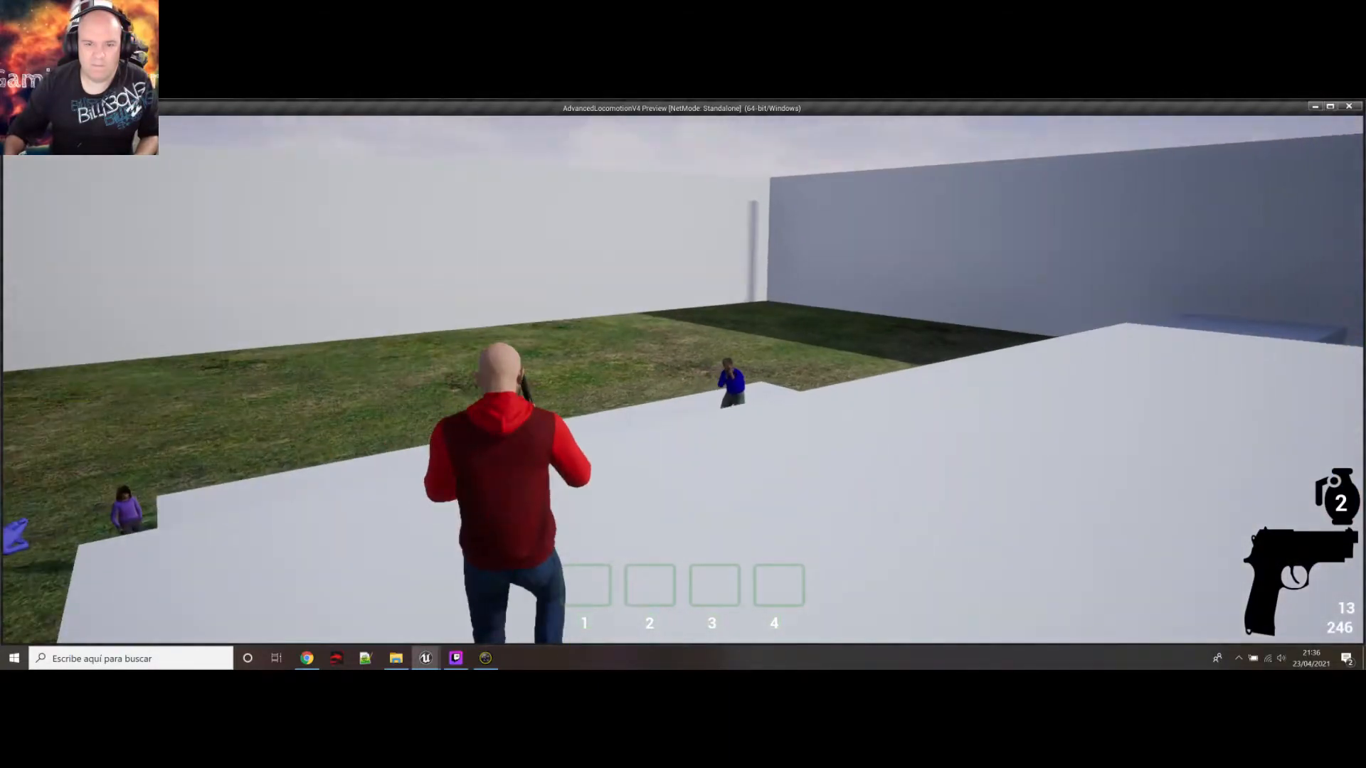
Back away across the platform and throw a grenade at the enemies gathered on the grass
key("s")
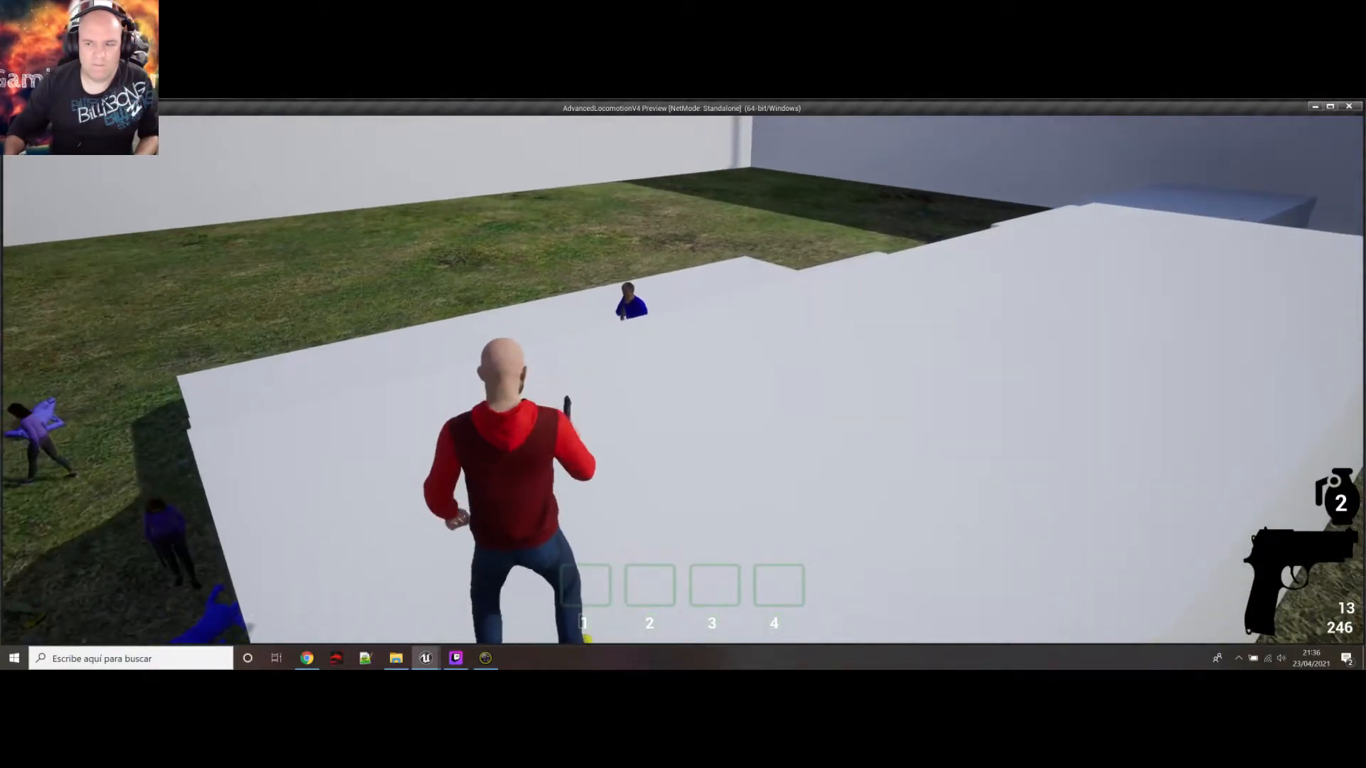
key("s")
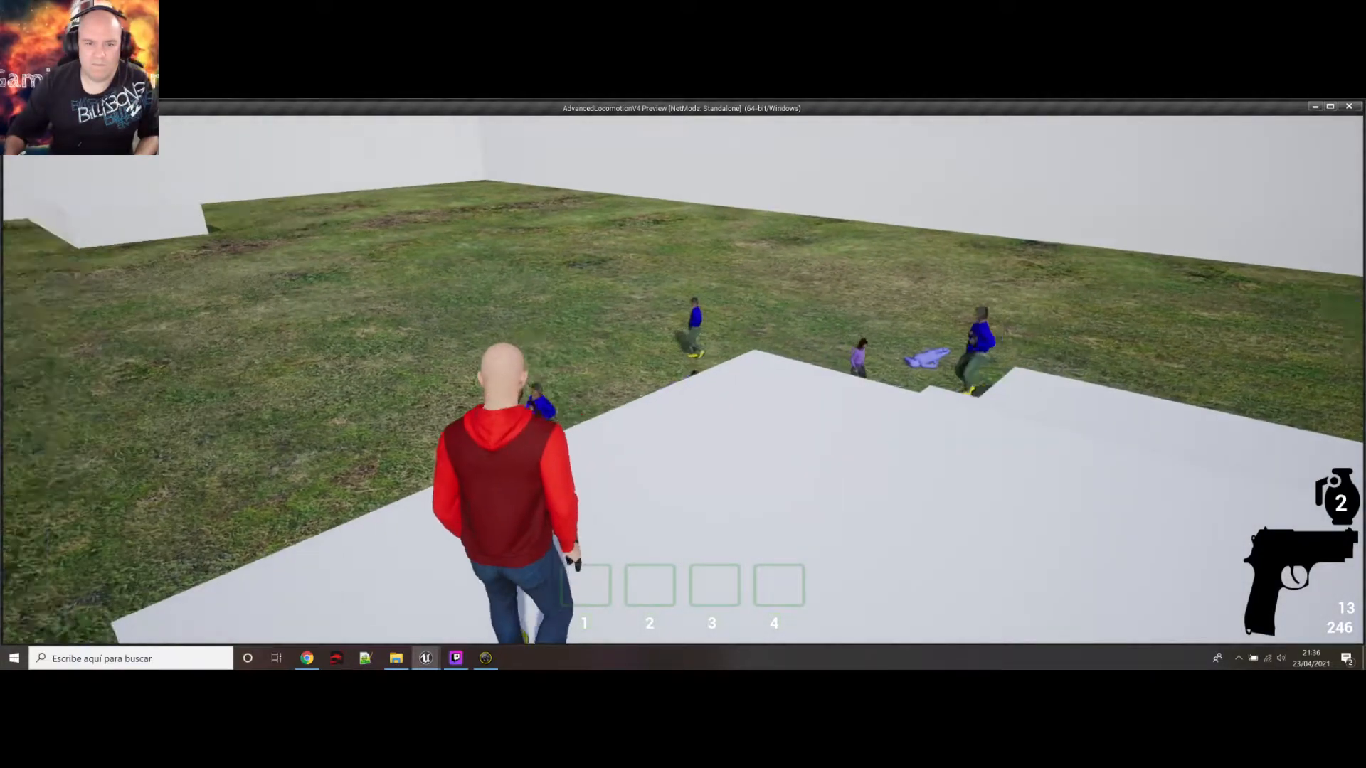
key("s")
key("s")
key("d")
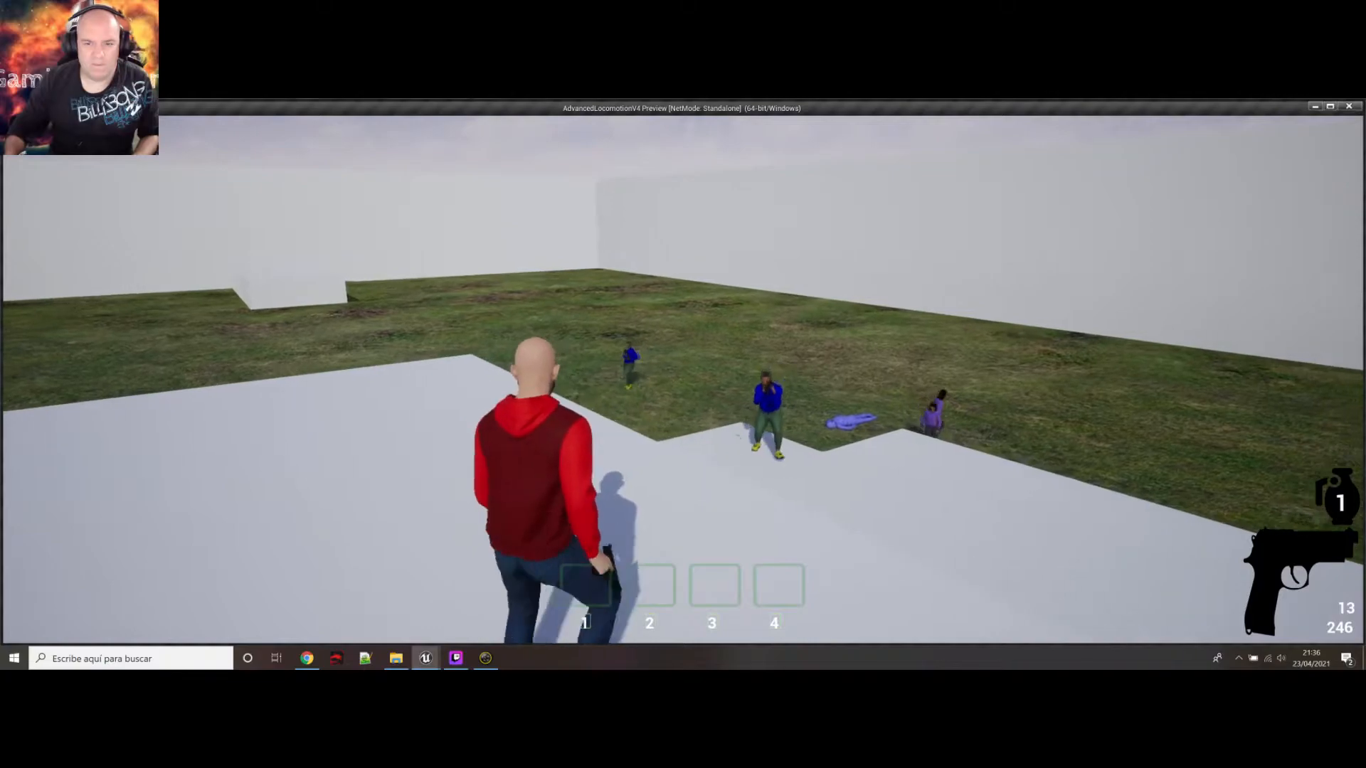
key("s")
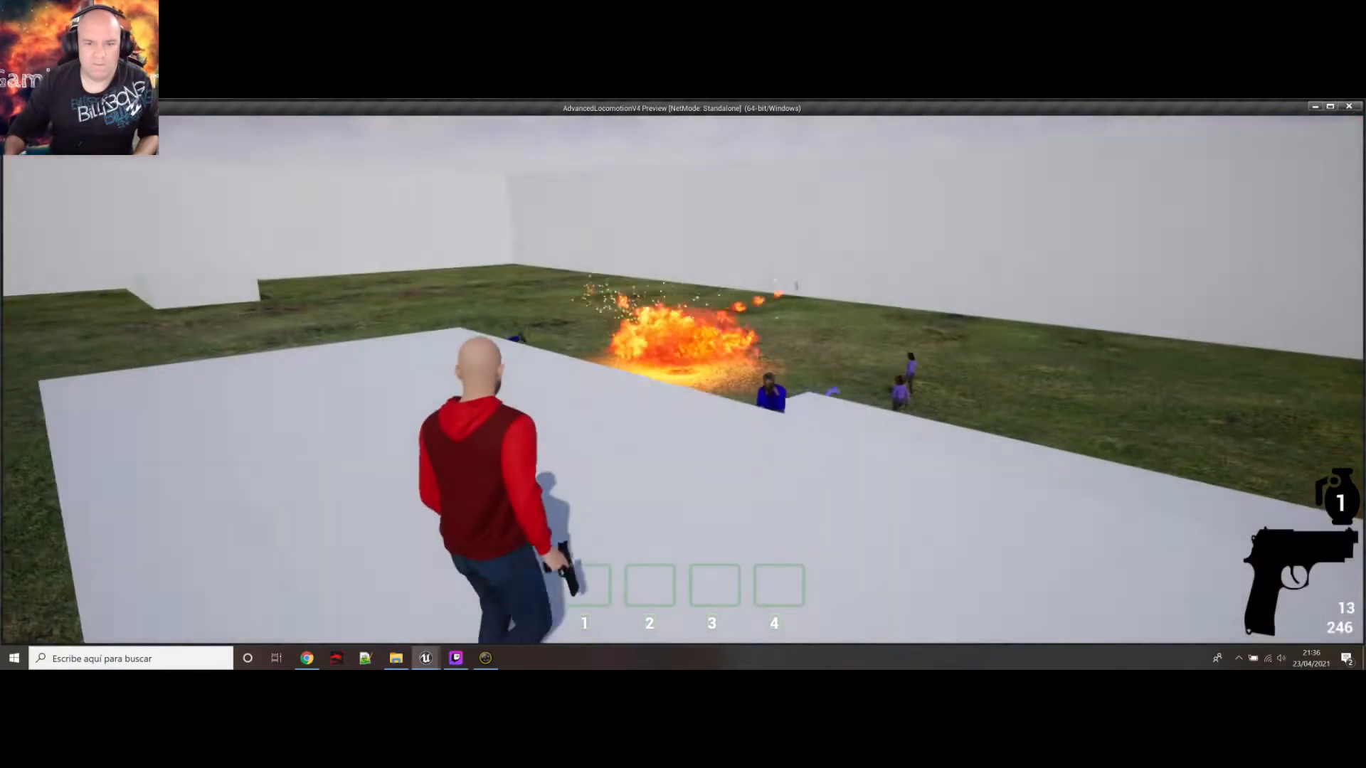
Fire the pistol at the purple-shirted Metahuman enemies below the platform's edge
left_click(682, 378)
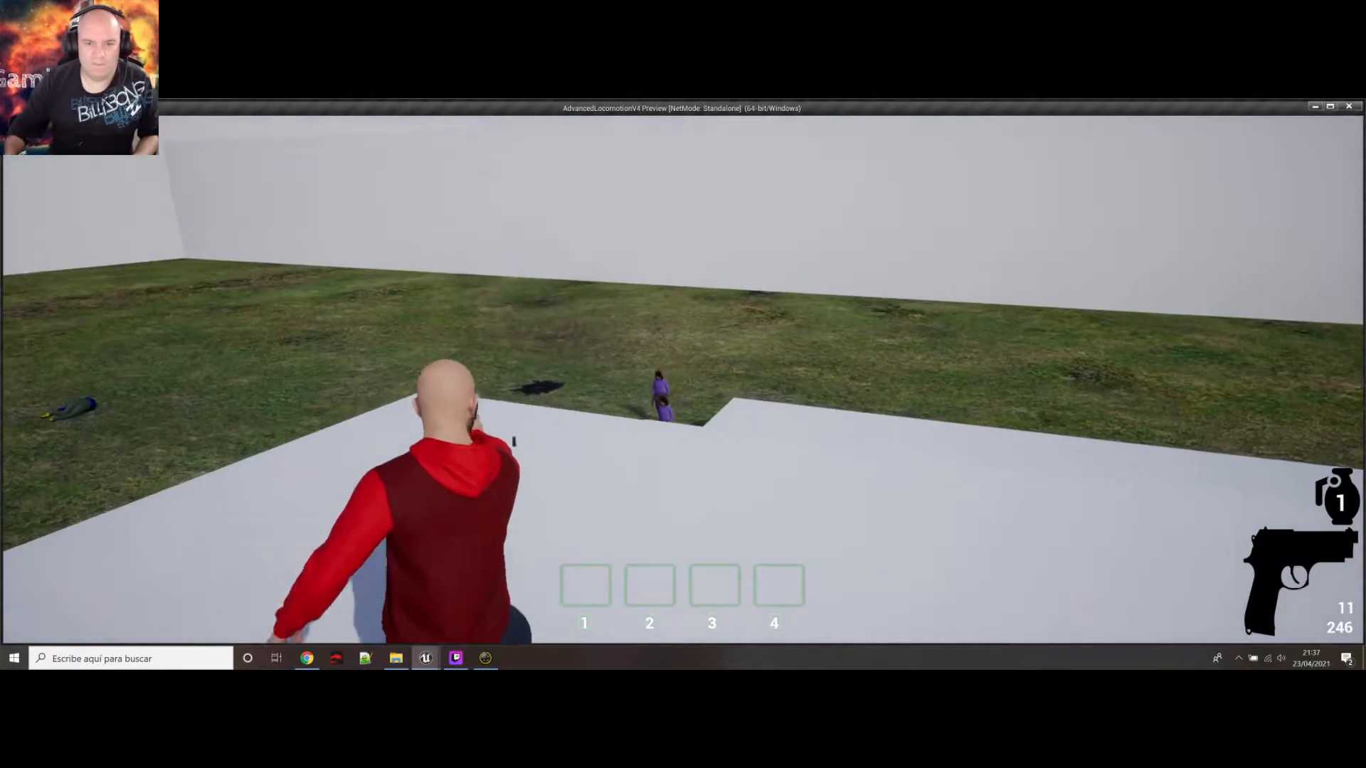
left_click(682, 379)
left_click(682, 378)
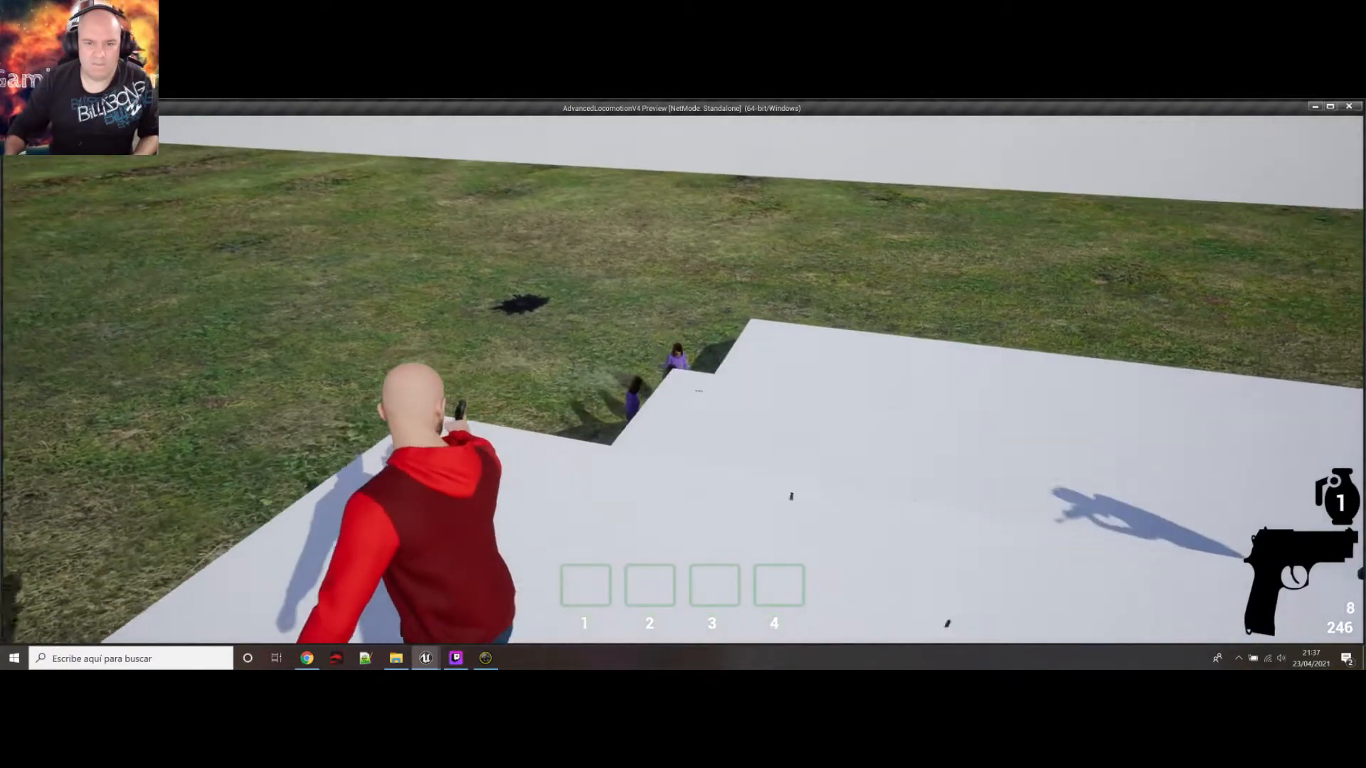
Jump down to the grass, run past the enemies and climb back onto the upper platform
key("w")
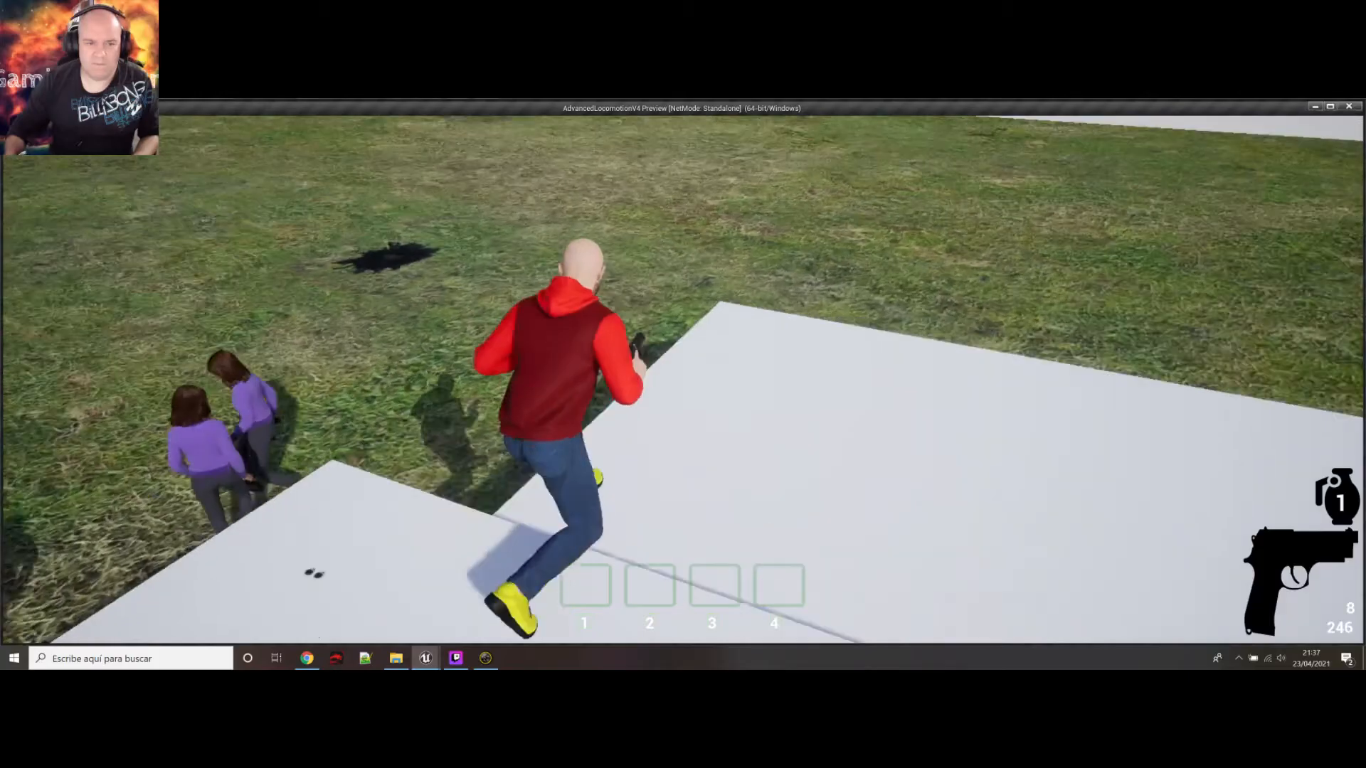
key("w")
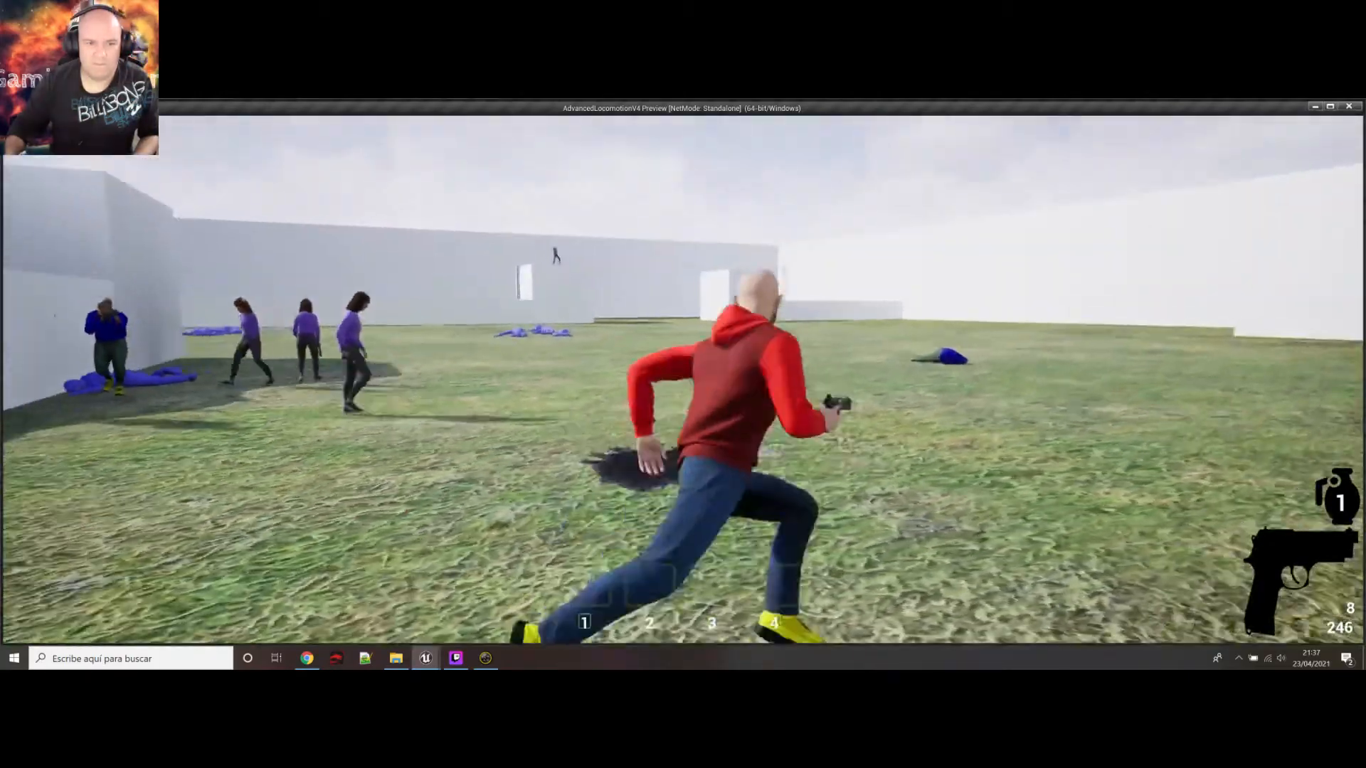
key("w")
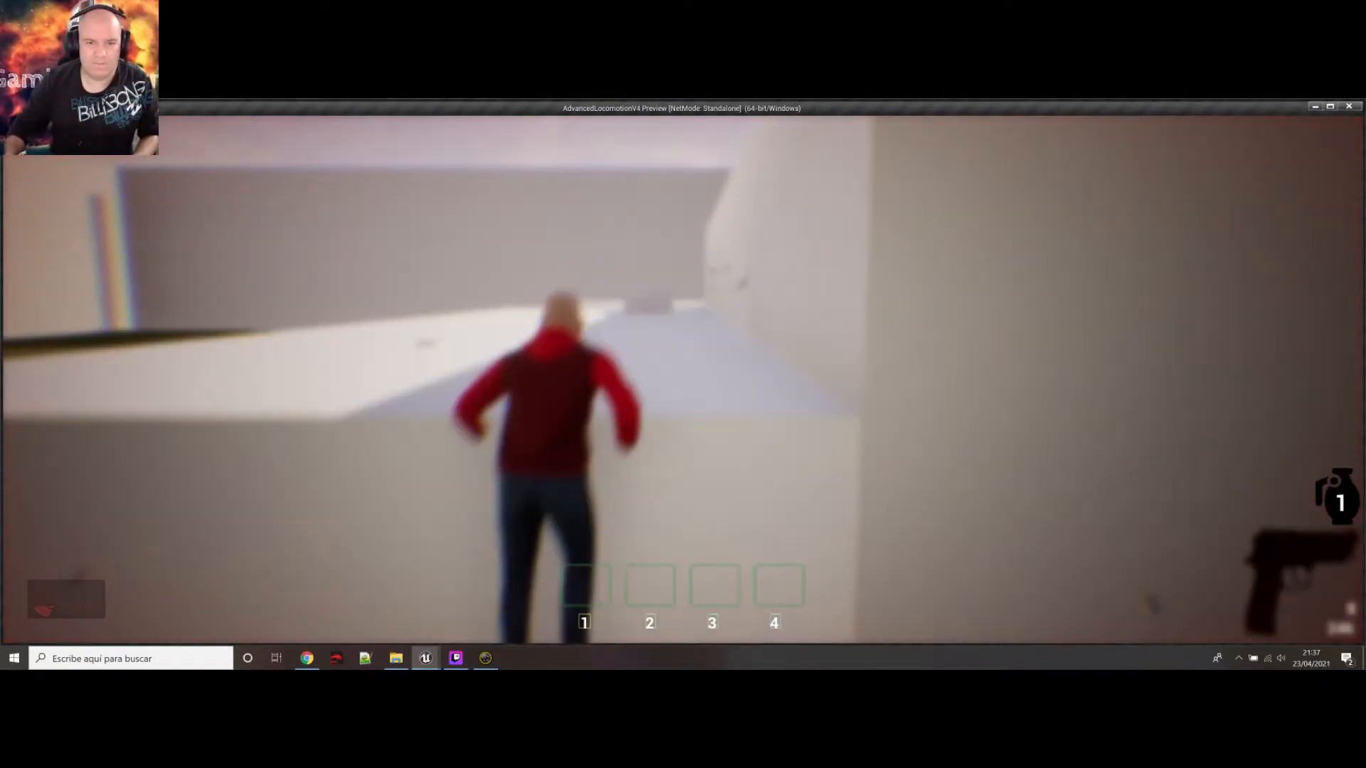
key("w")
key("w")
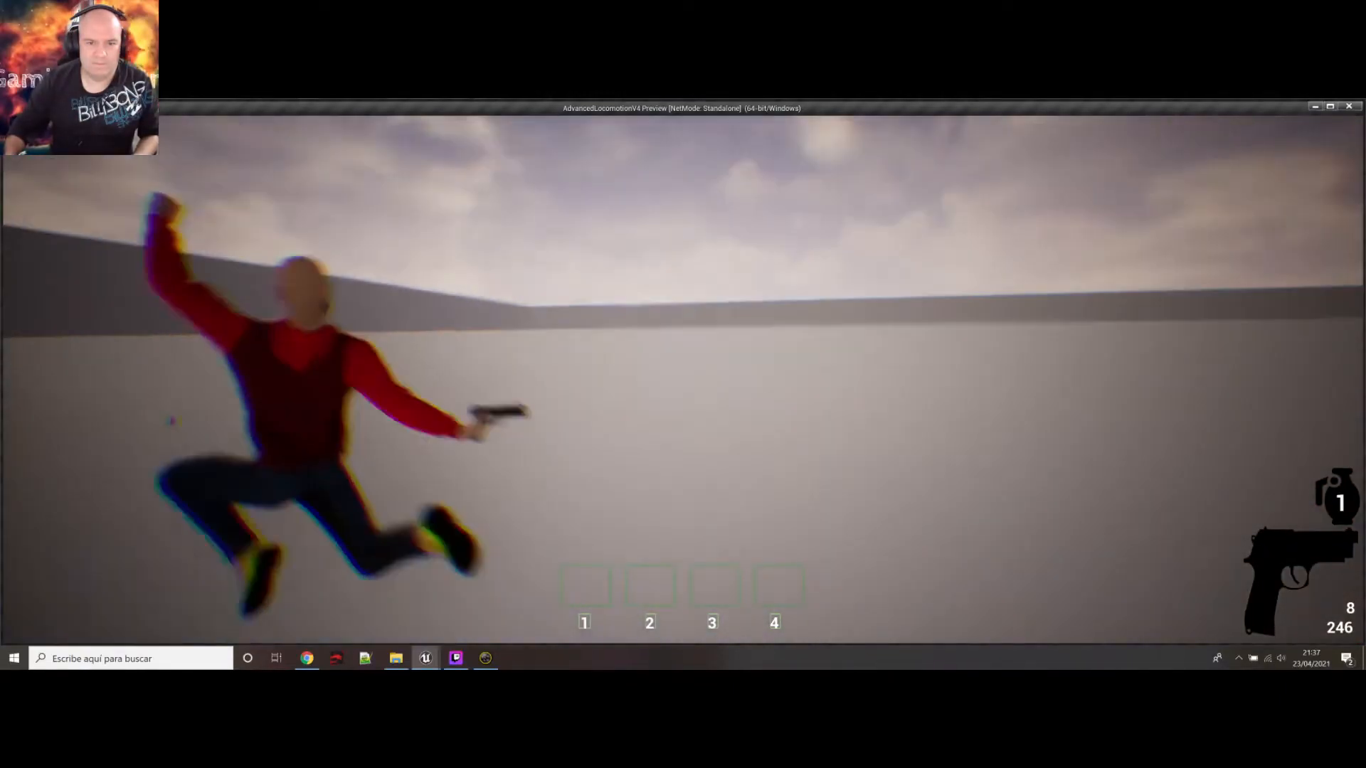
key("w")
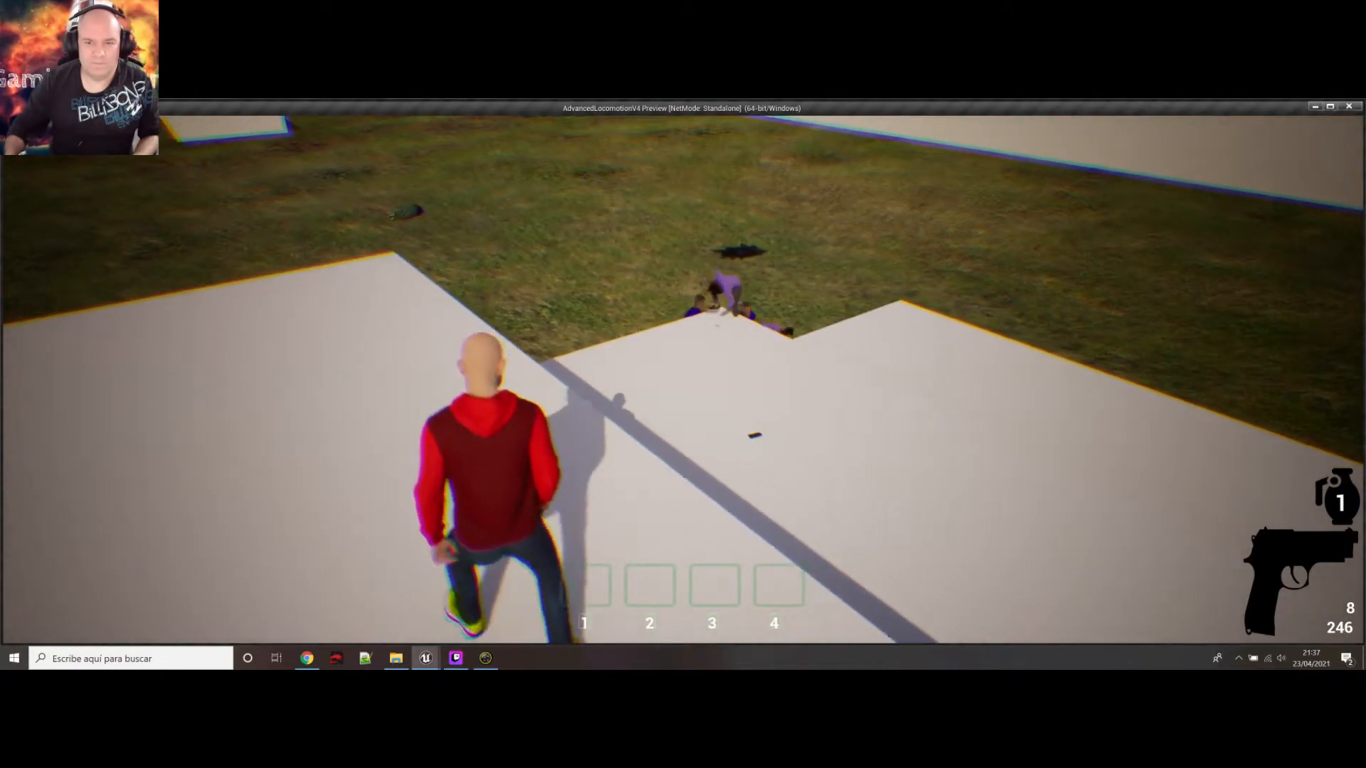
Step back from the platform's edge, equip the assault rifle and change the character's stance facing the enemies
key("s")
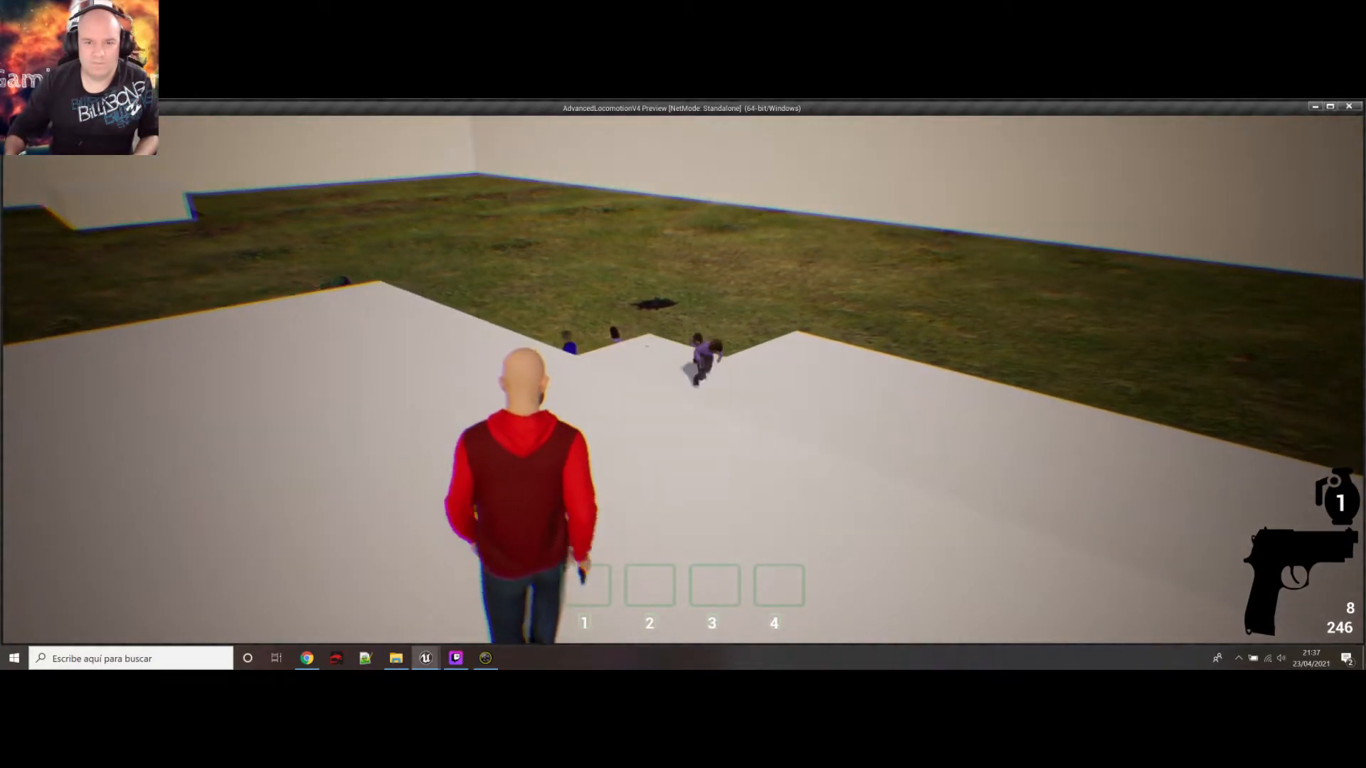
key("1")
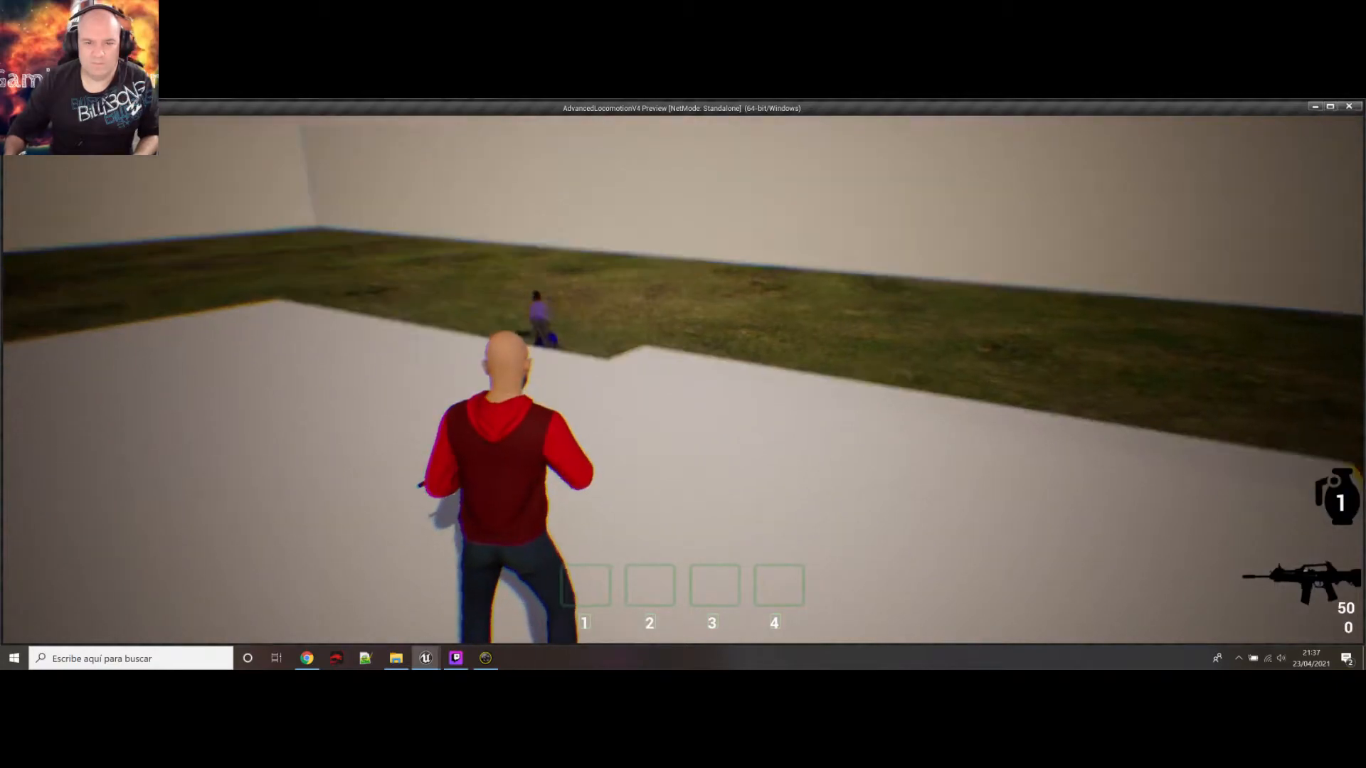
key("alt")
key("alt")
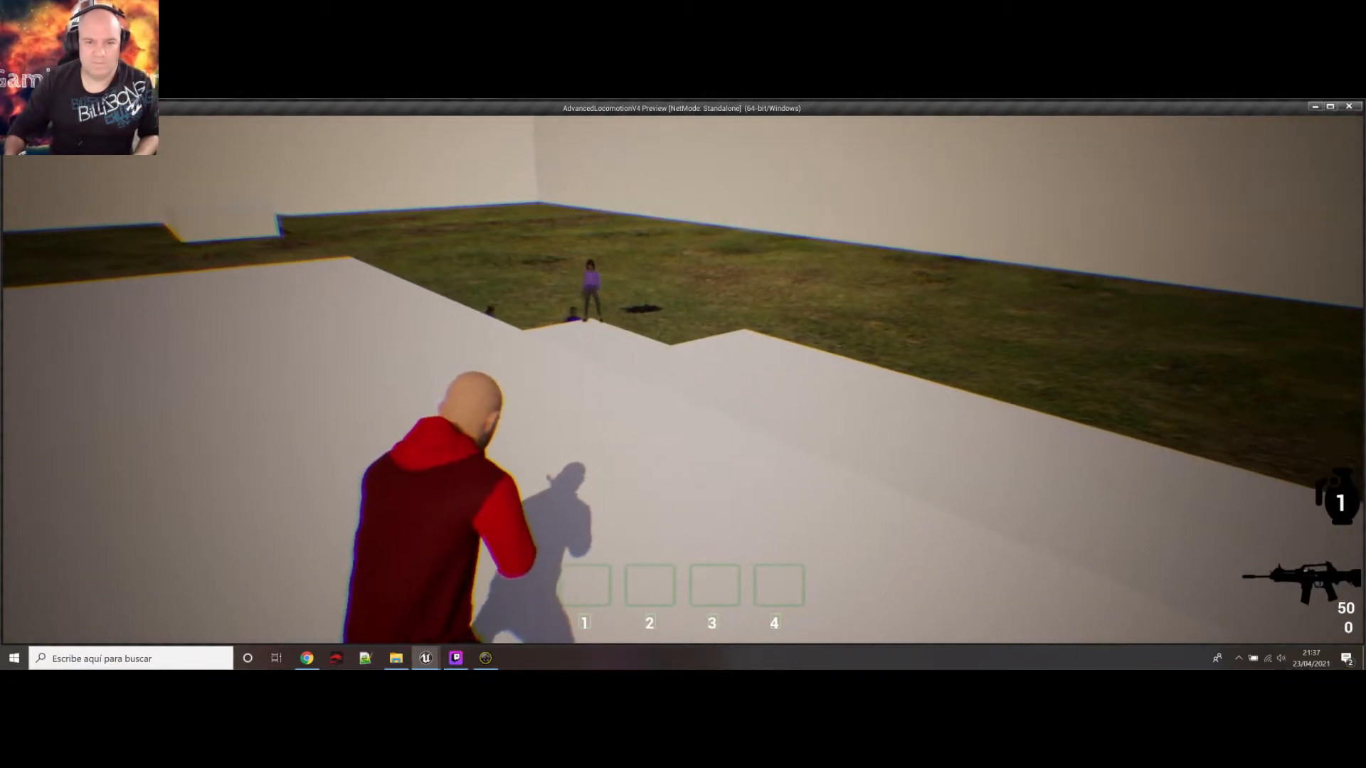
Fire the assault rifle at the Metahuman enemies climbing onto the platform and end the play session
key("a")
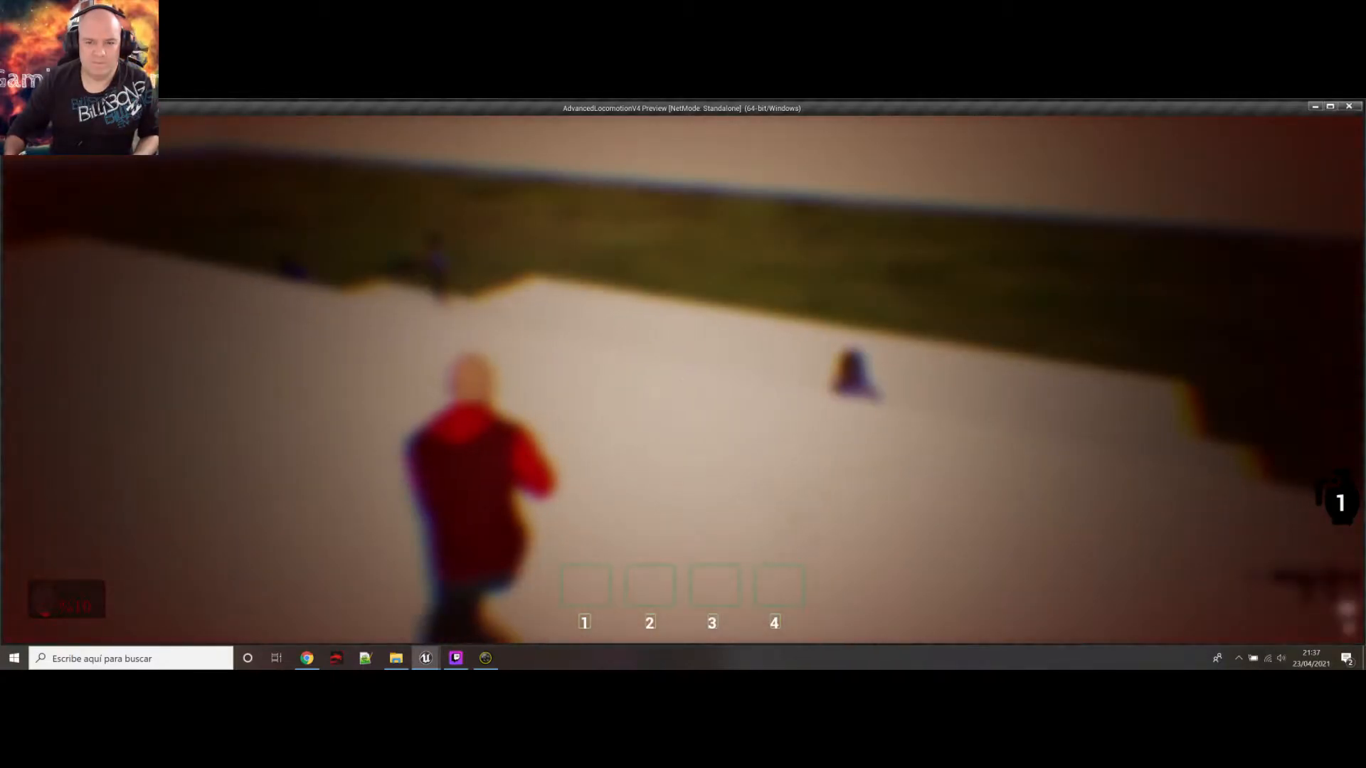
left_click(632, 383)
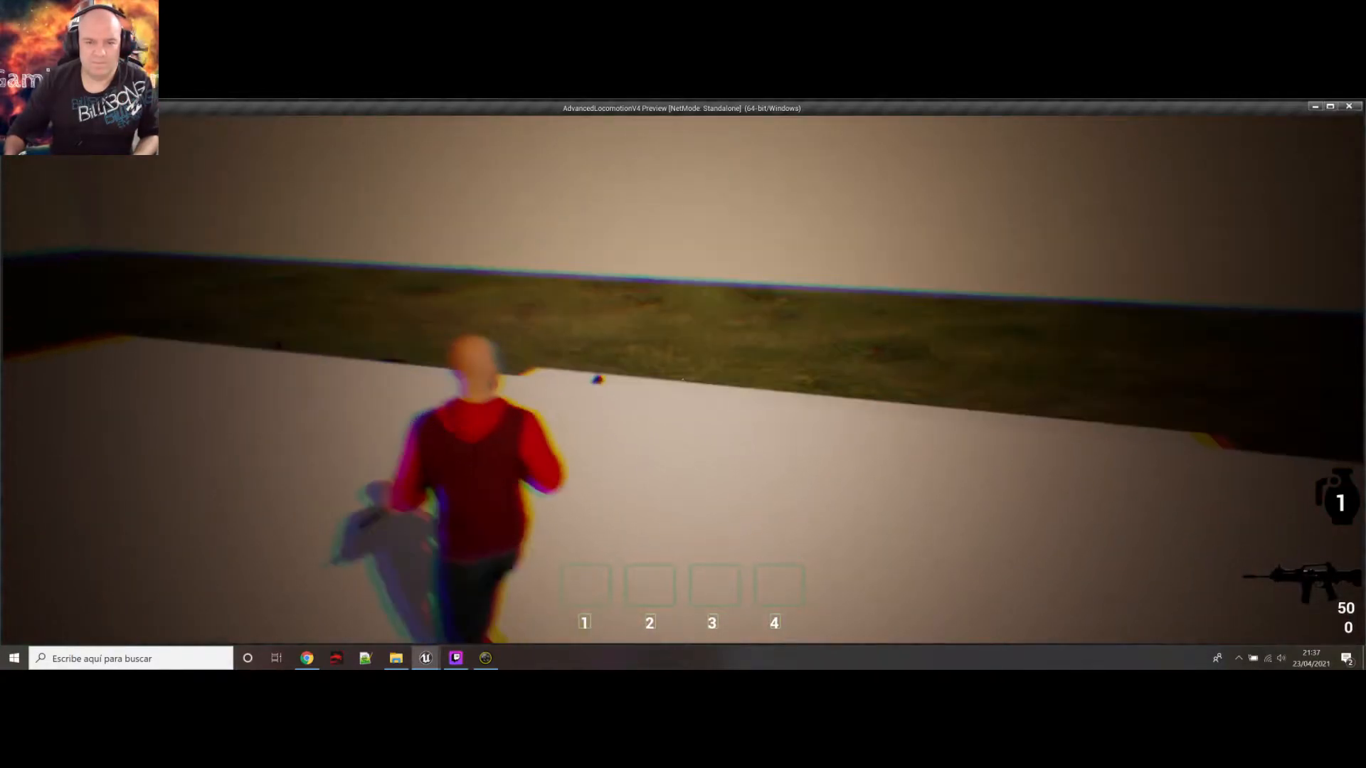
key("alt")
key("alt")
left_click(632, 382)
left_click(632, 382)
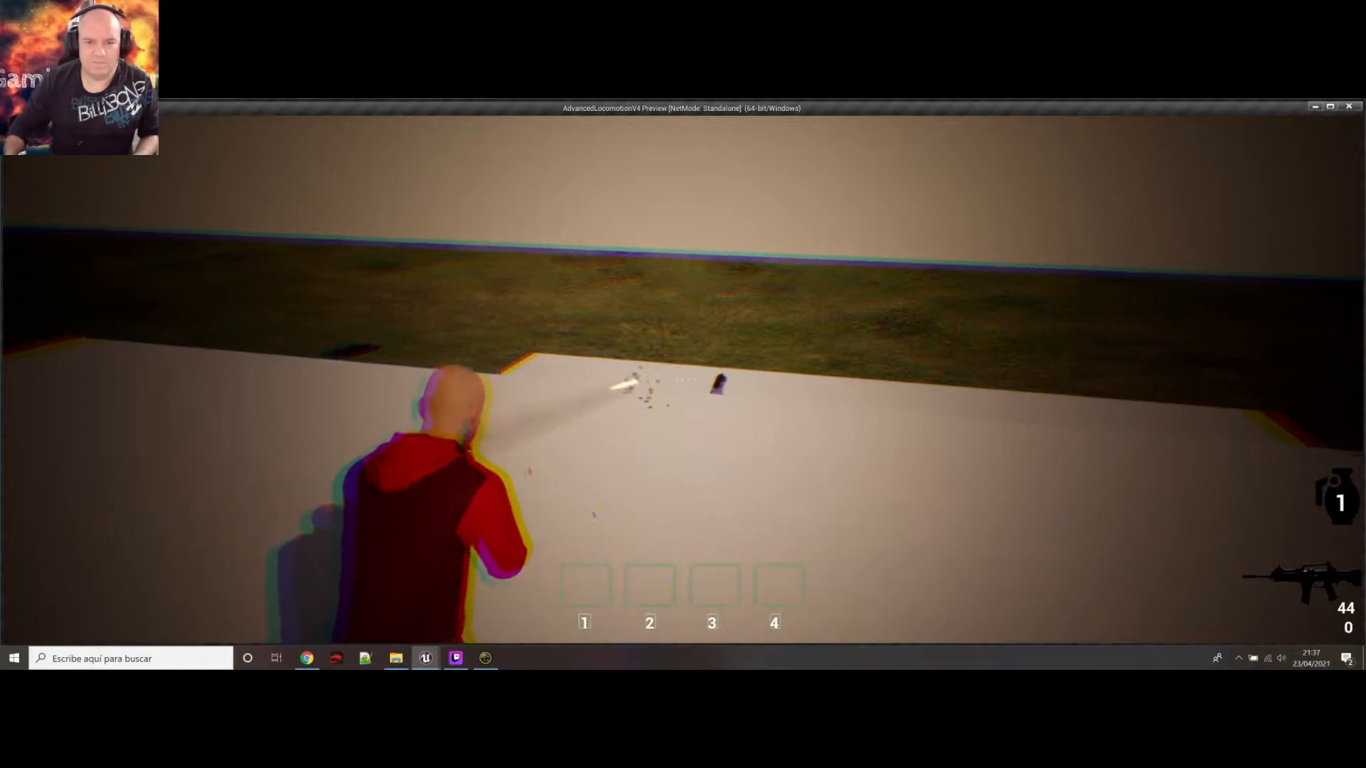
left_click(612, 398)
left_click(632, 383)
left_click(632, 383)
left_click(631, 382)
key("Escape")
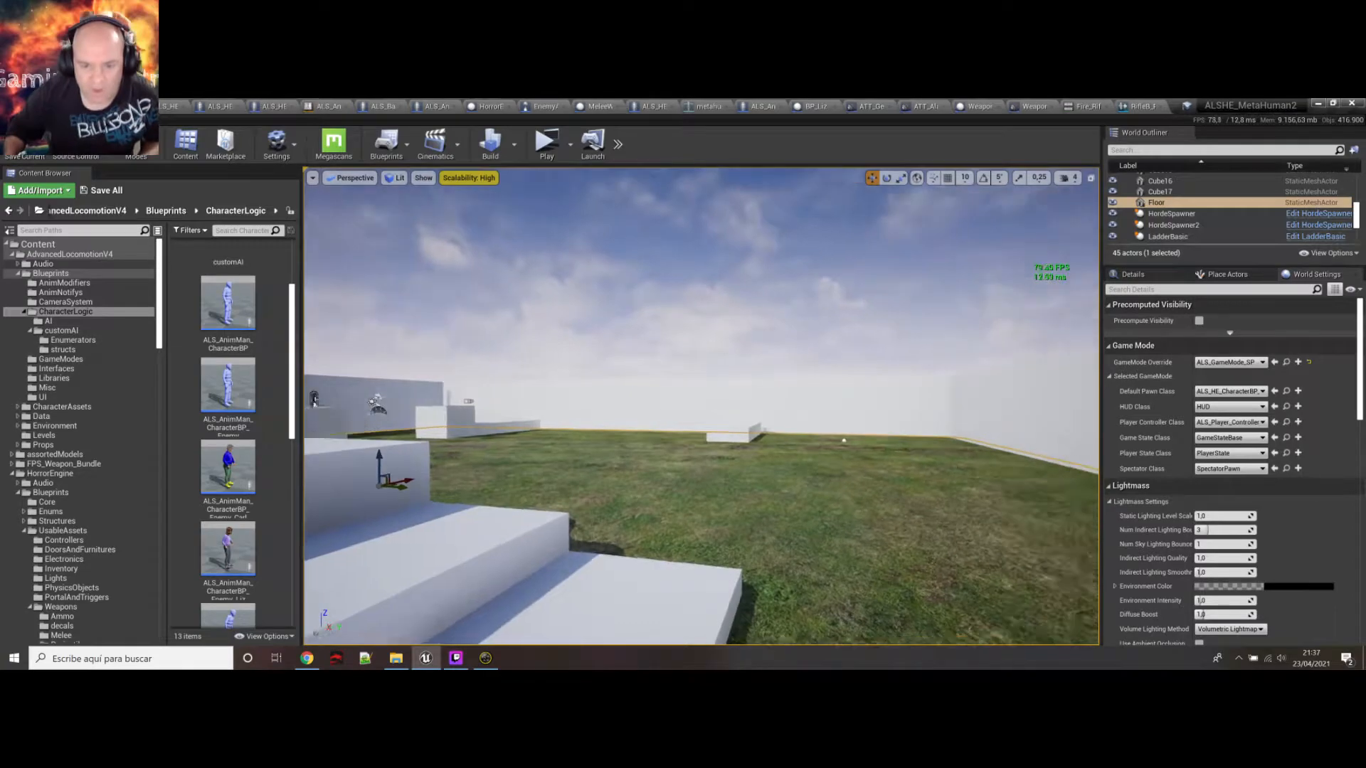
Open the ALS_HE_CharacterBP_Metahuman_Carl Blueprint by way of the Metahuman_Kevin one
key("w")
right_click_drag(731, 337, 791, 336)
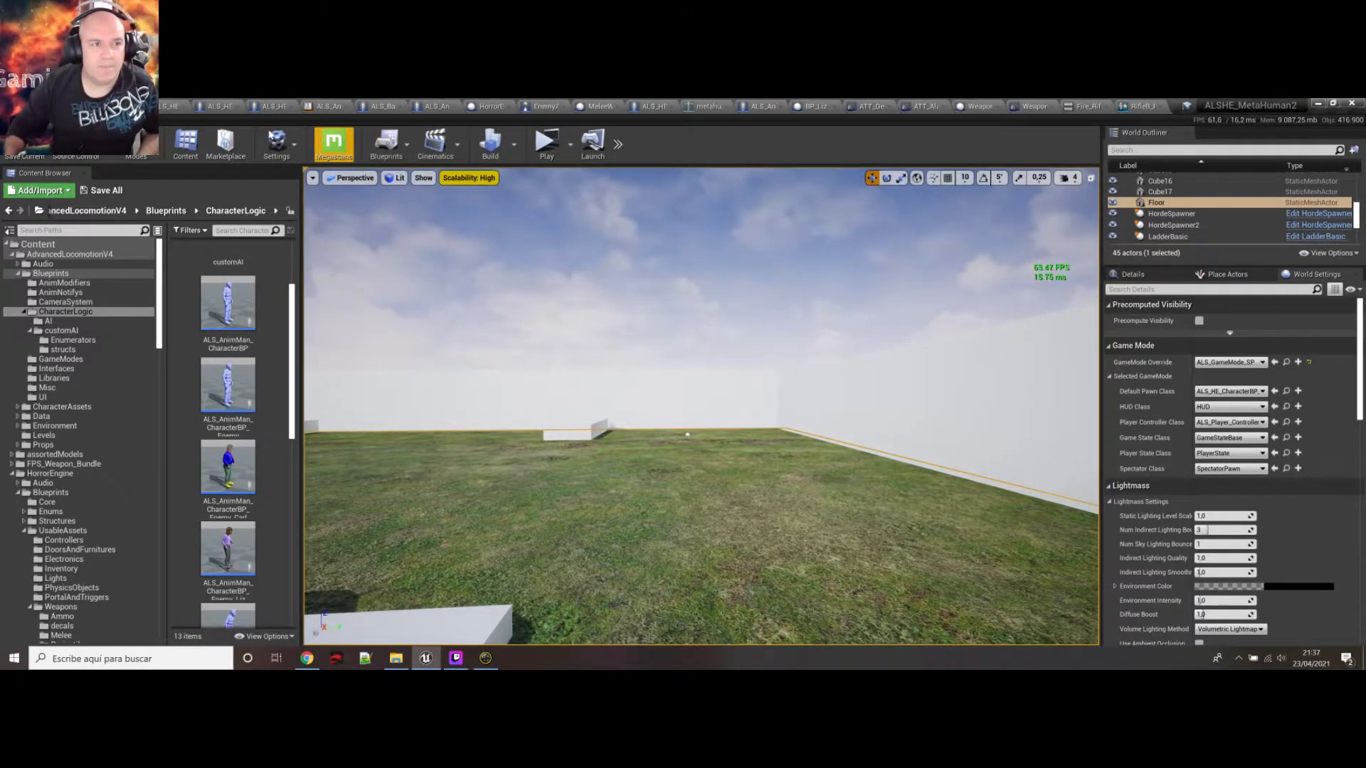
left_click(222, 107)
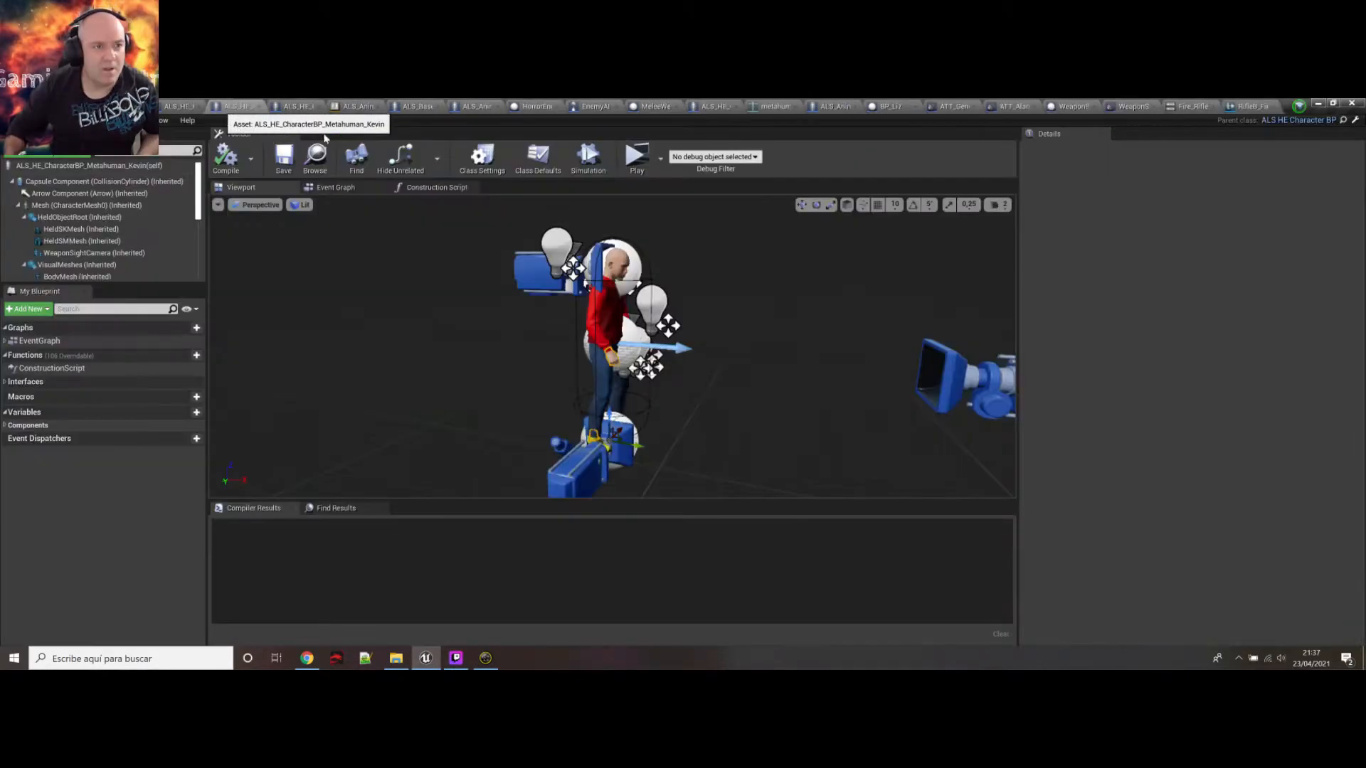
left_click(300, 107)
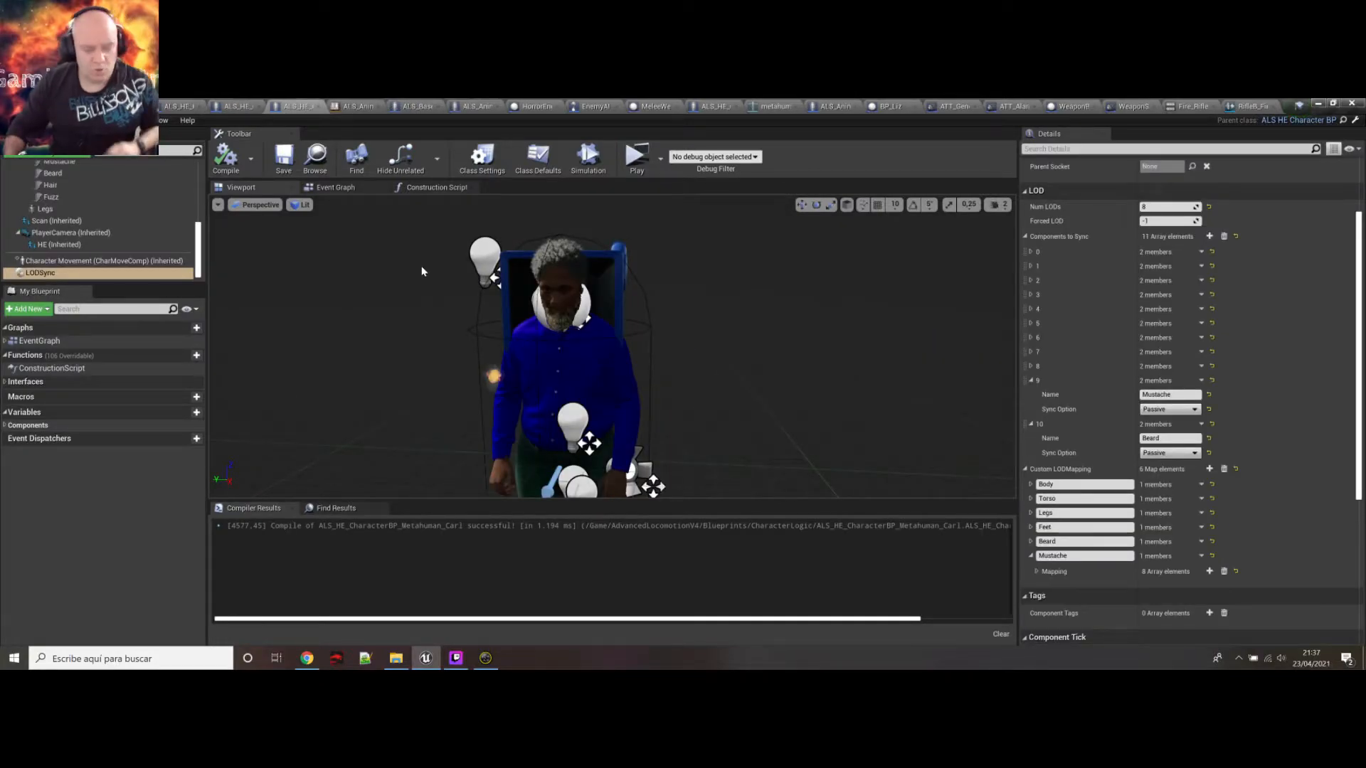
Examine the Carl character's standing posture from the front and the side in the Blueprint's preview
right_click_drag(423, 271, 452, 267)
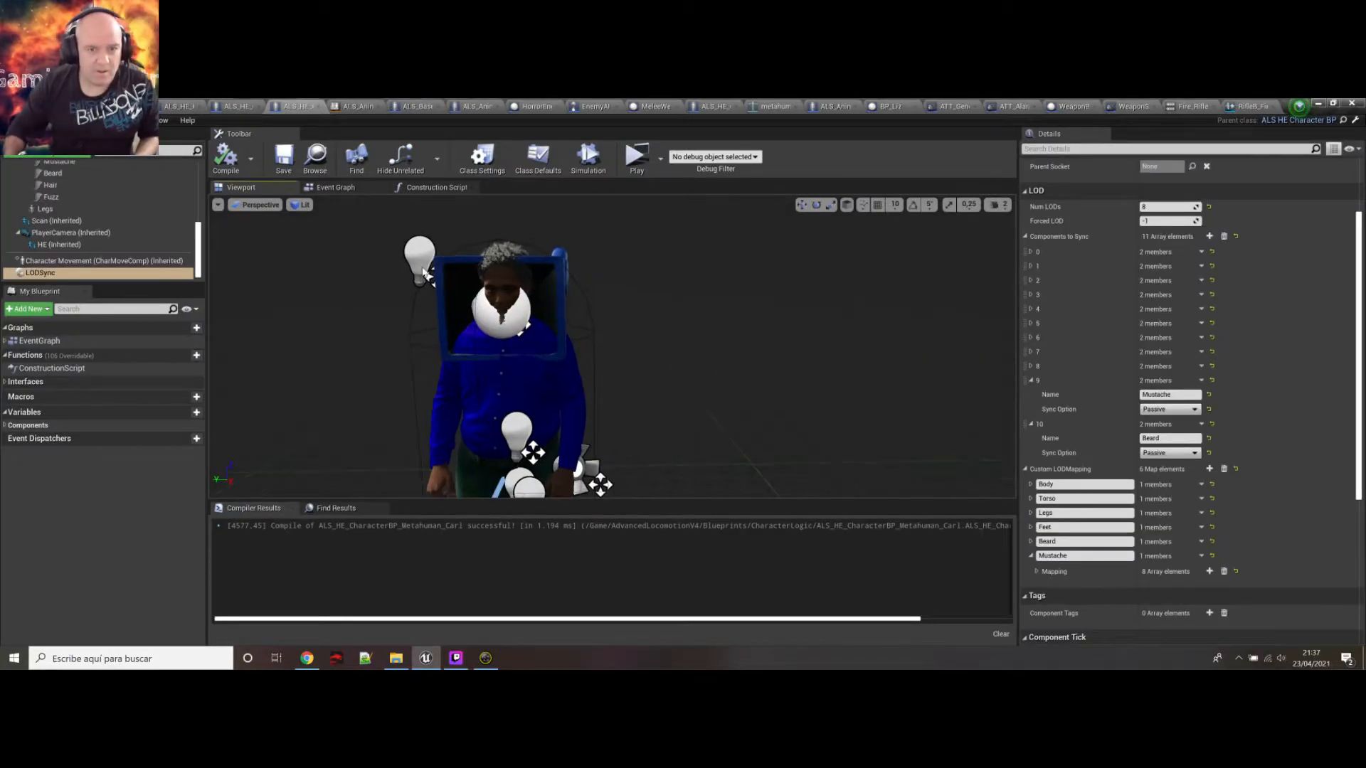
right_click_drag(452, 268, 577, 278)
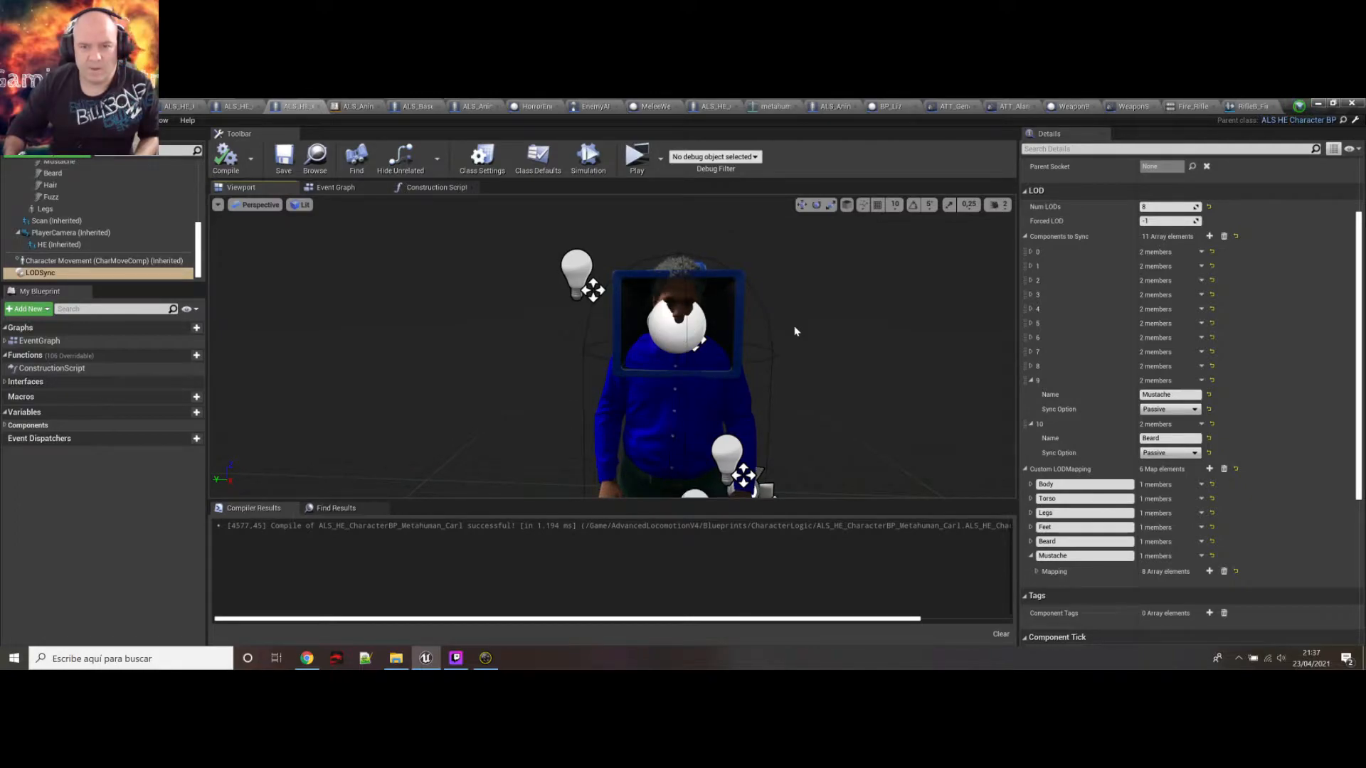
scroll(803, 343, "down", 6)
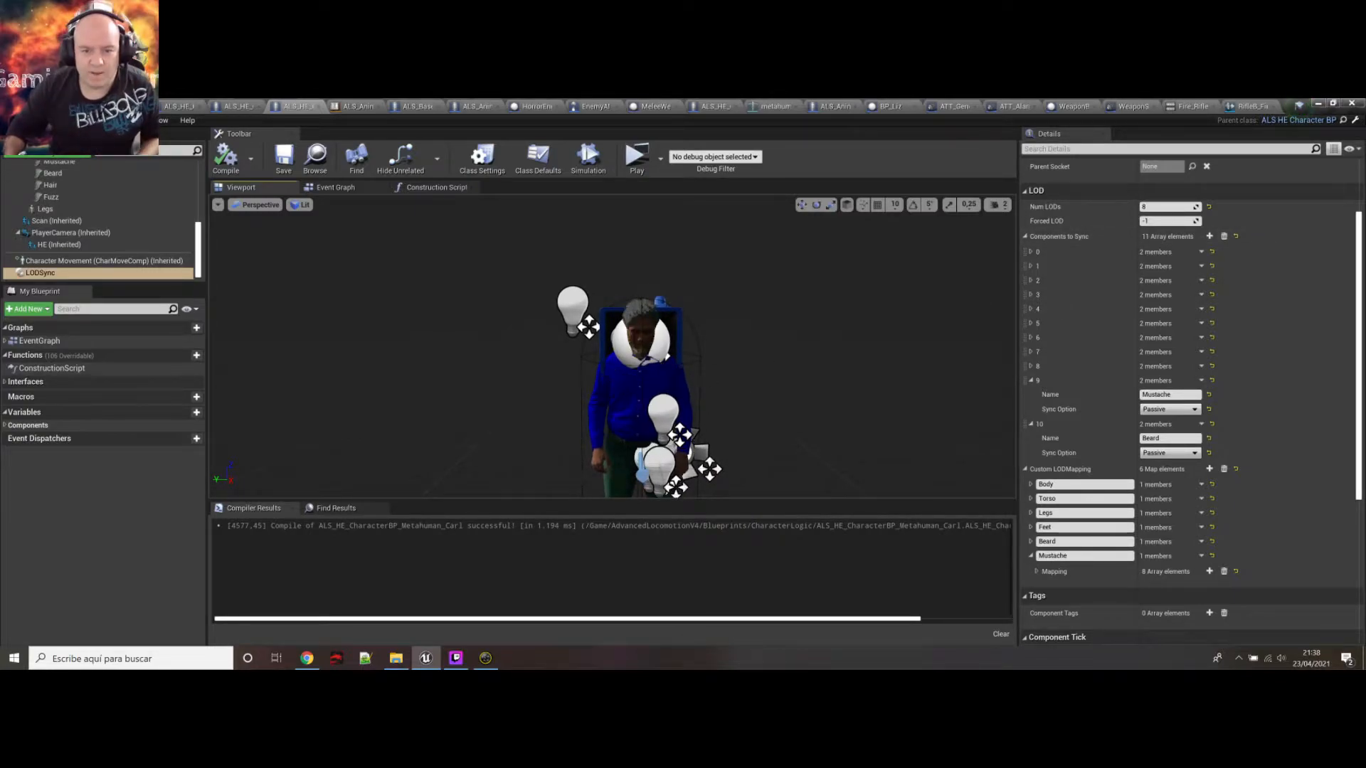
middle_click_drag(698, 371, 577, 371)
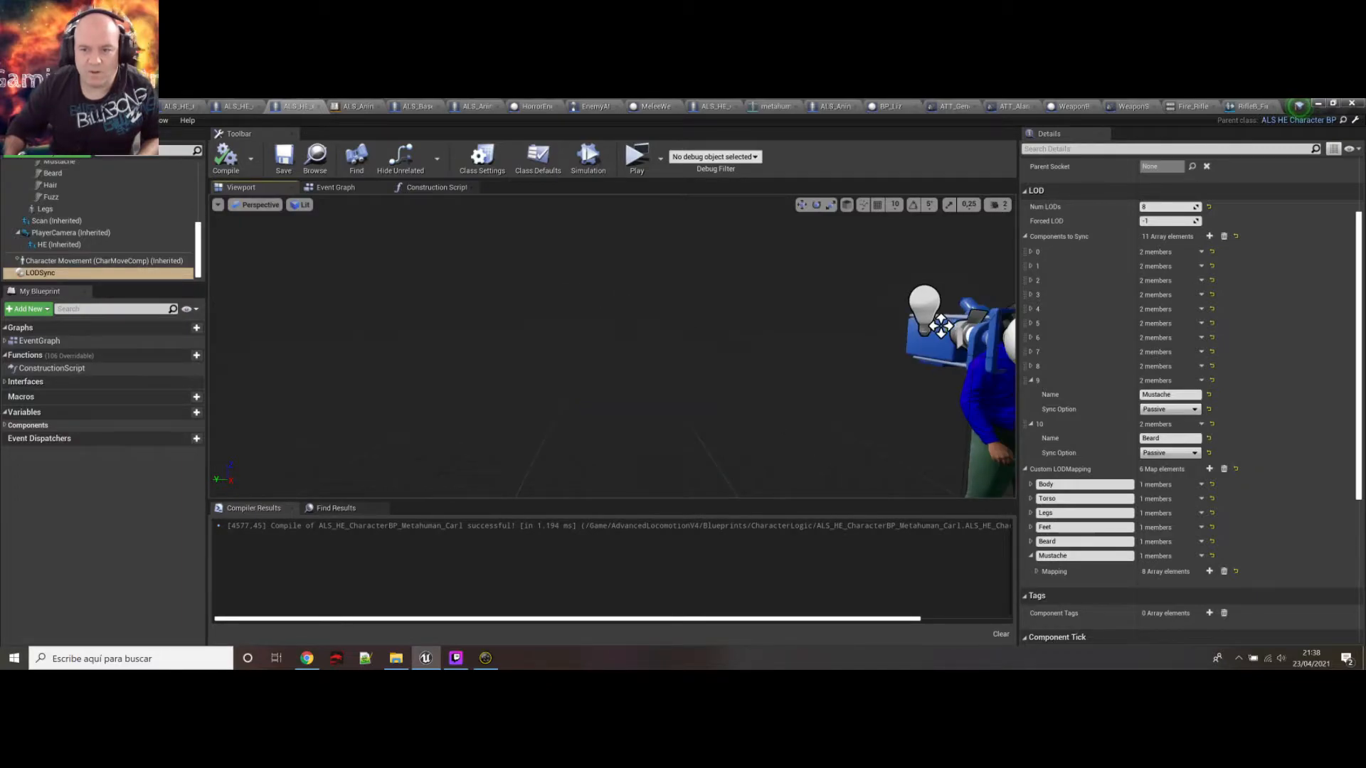
right_click_drag(577, 371, 605, 364)
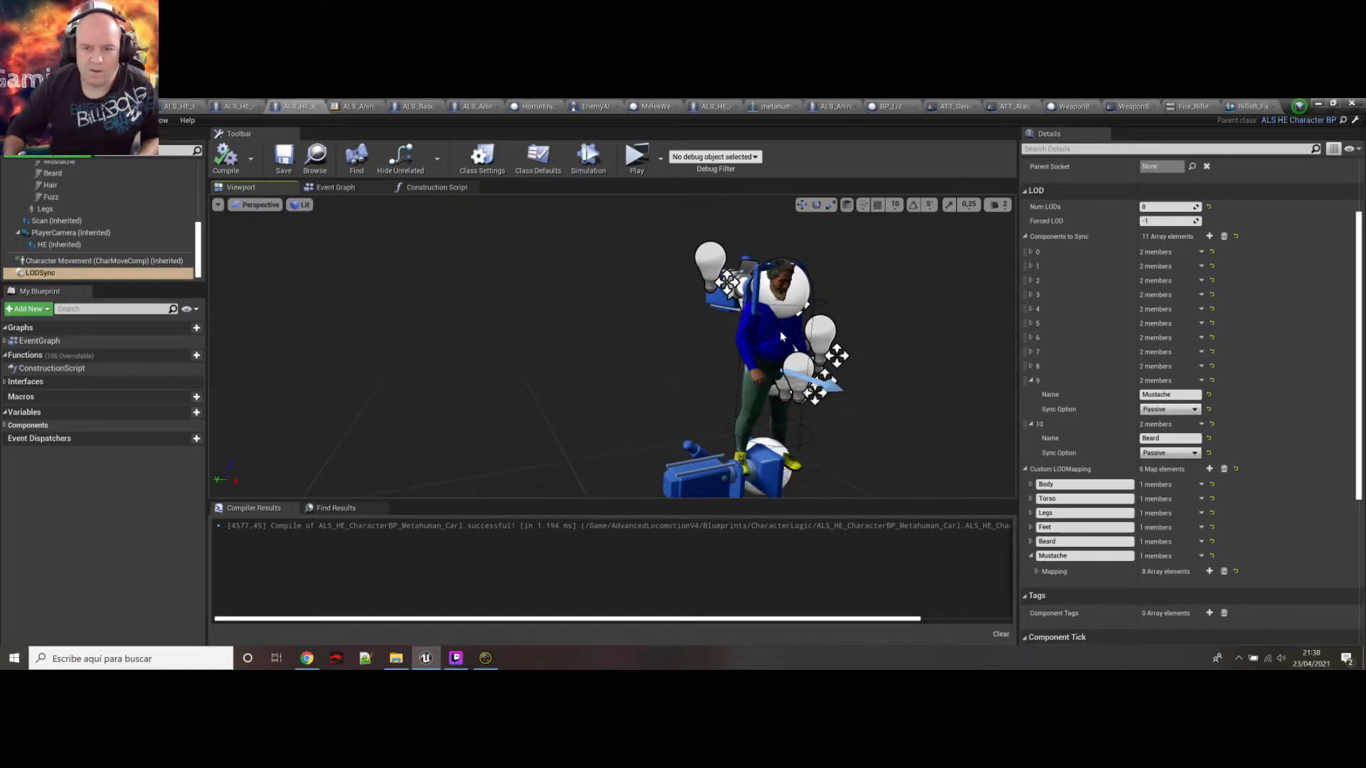
right_click_drag(780, 331, 775, 326)
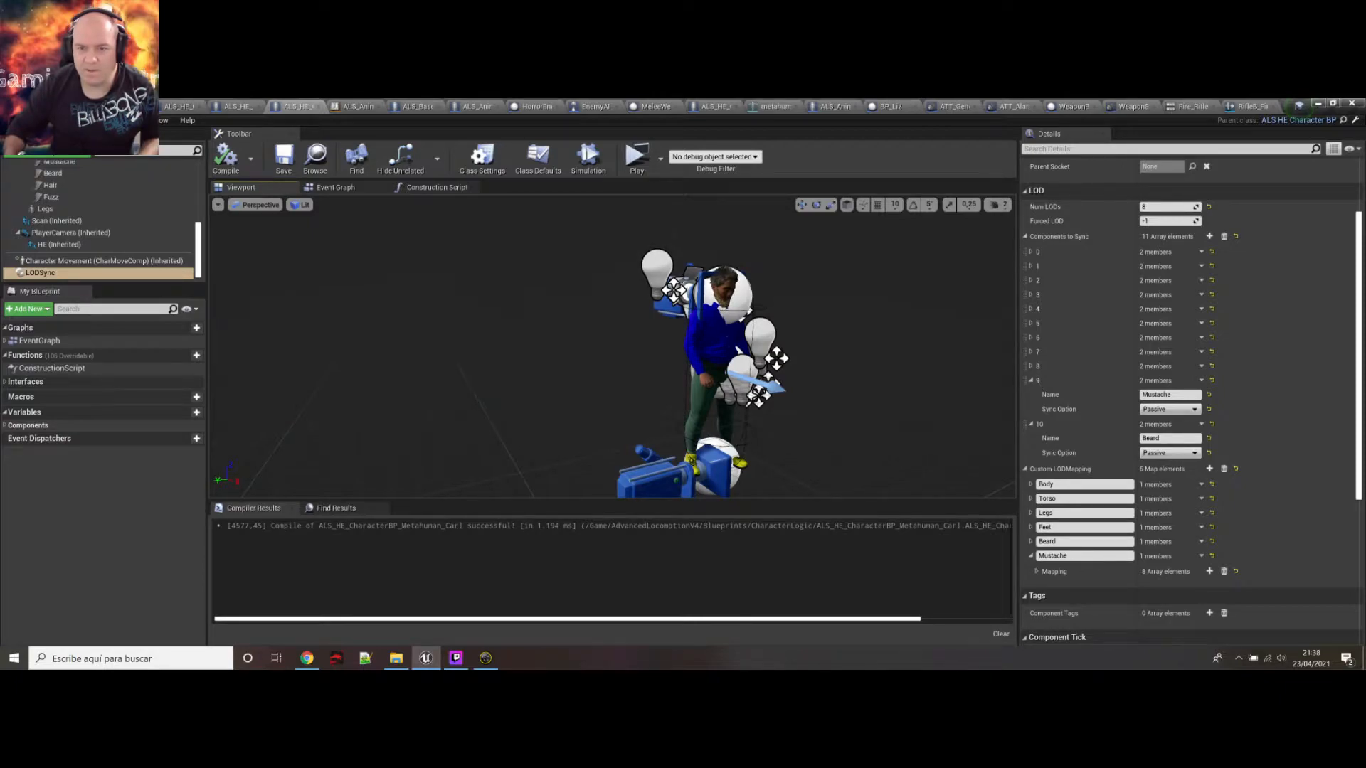
mouse_move(775, 342)
right_mouse_down()
mouse_move(790, 350)
mouse_move(761, 355)
right_mouse_up()
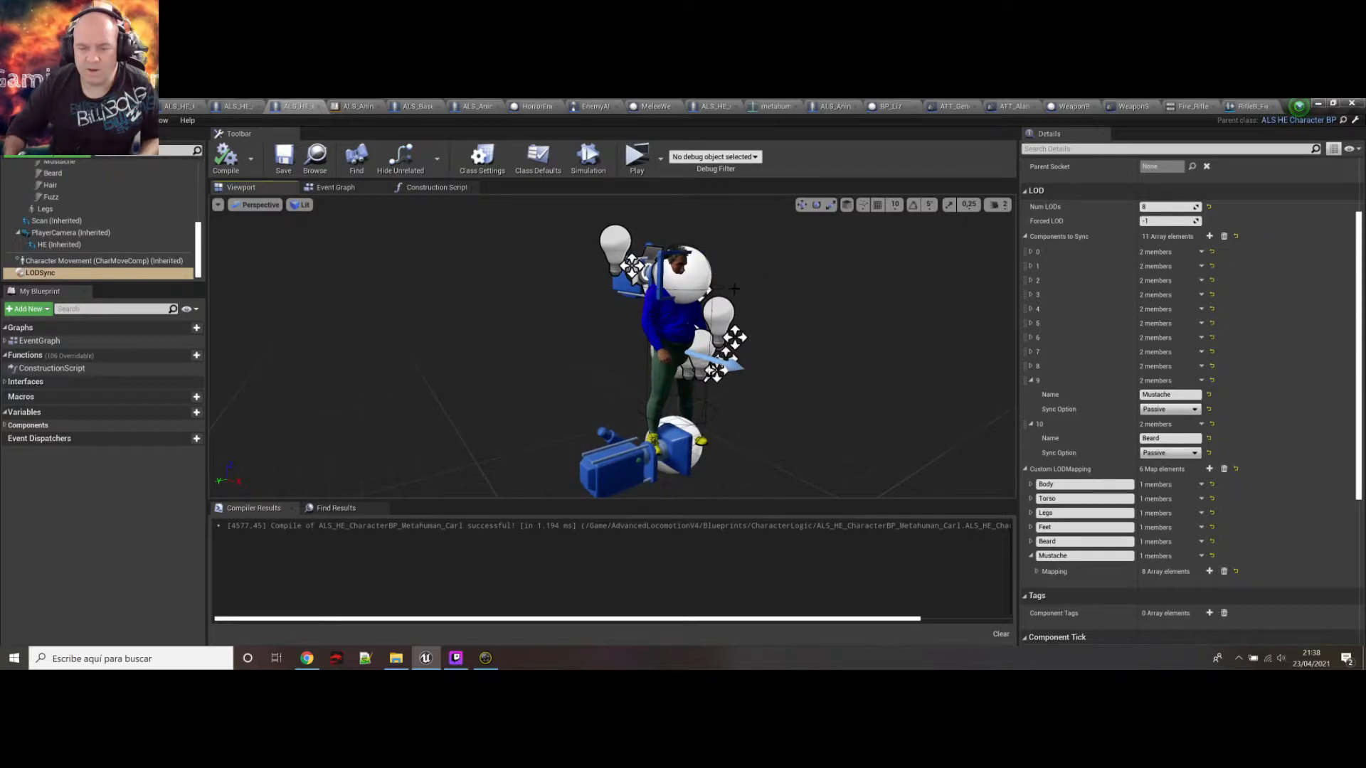
mouse_move(712, 349)
right_mouse_down()
mouse_move(694, 340)
mouse_move(729, 352)
right_mouse_up()
mouse_move(560, 309)
right_mouse_down()
mouse_move(626, 310)
mouse_move(560, 309)
right_mouse_up()
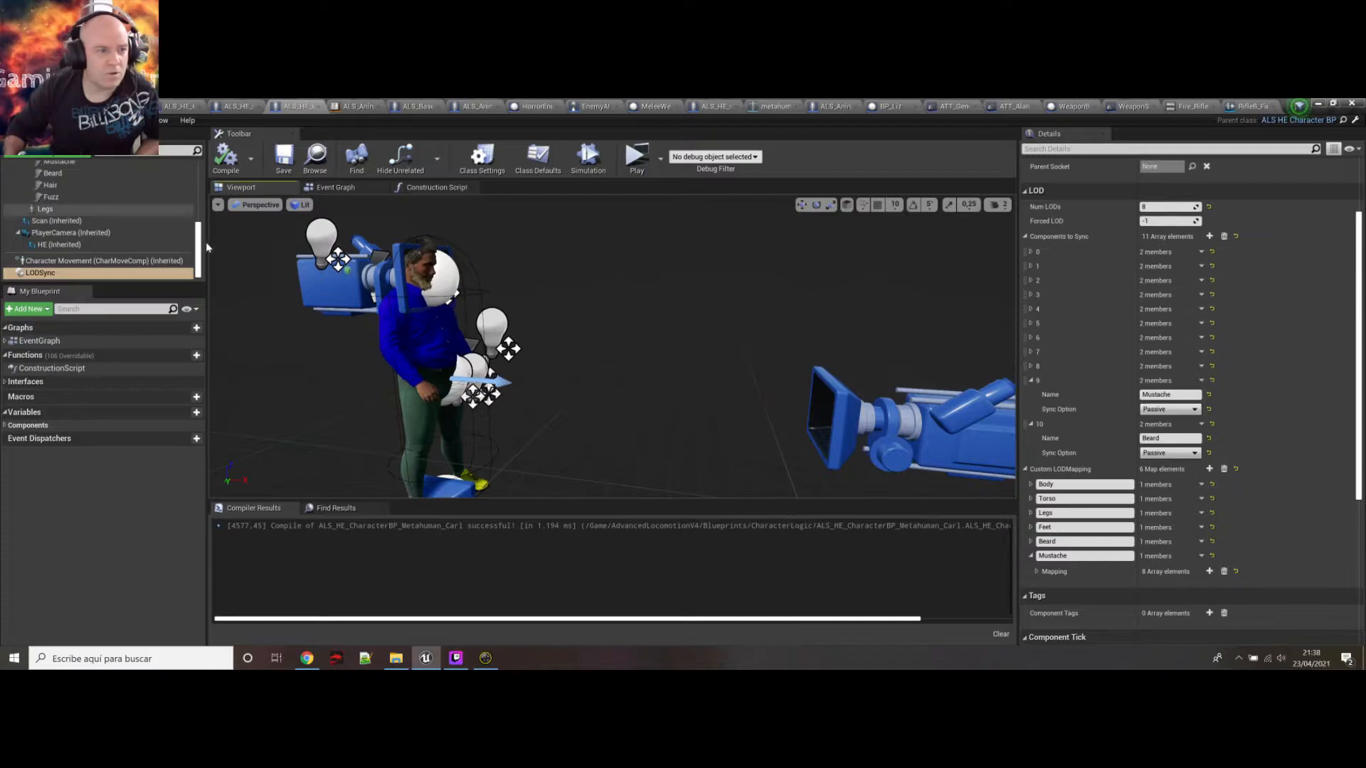
Select the Carl Blueprint's root and filter its properties by "rotation correction"
left_click_drag(200, 241, 200, 178)
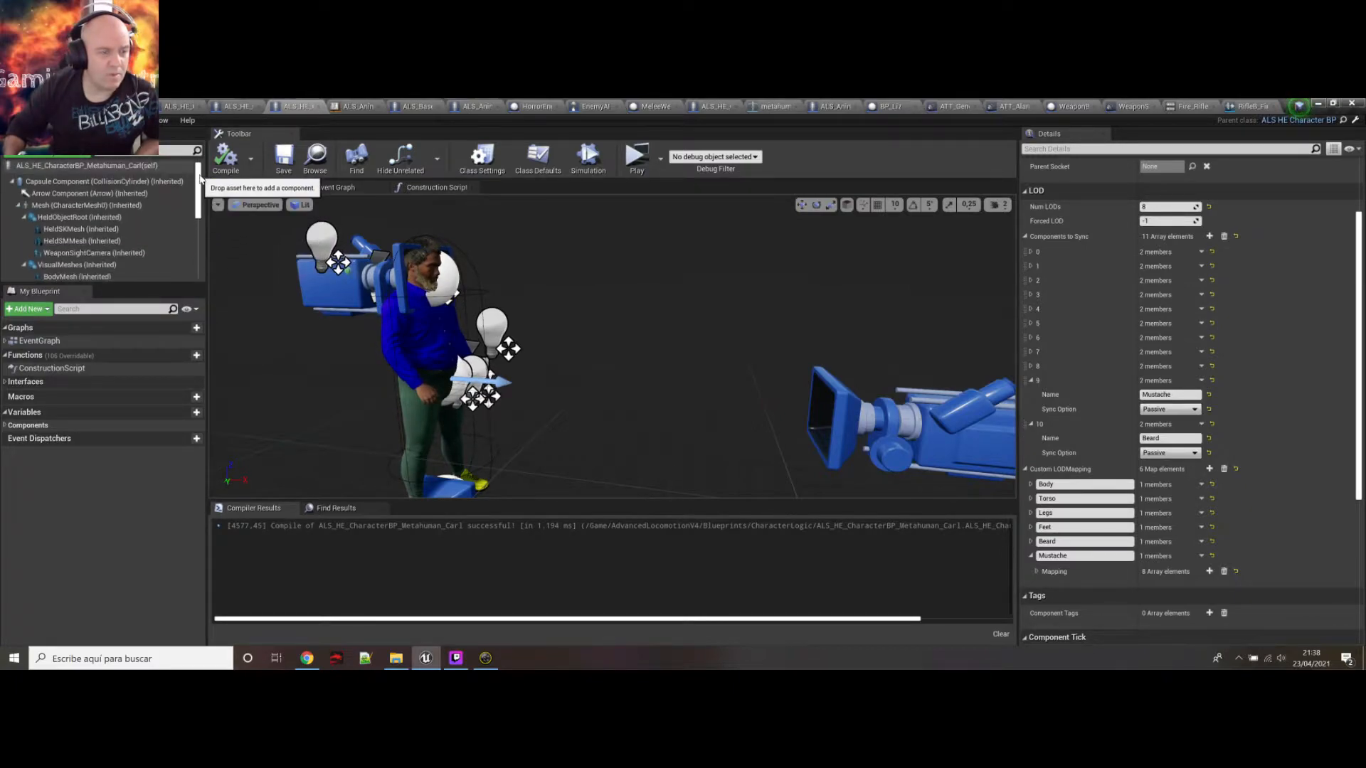
left_click(88, 168)
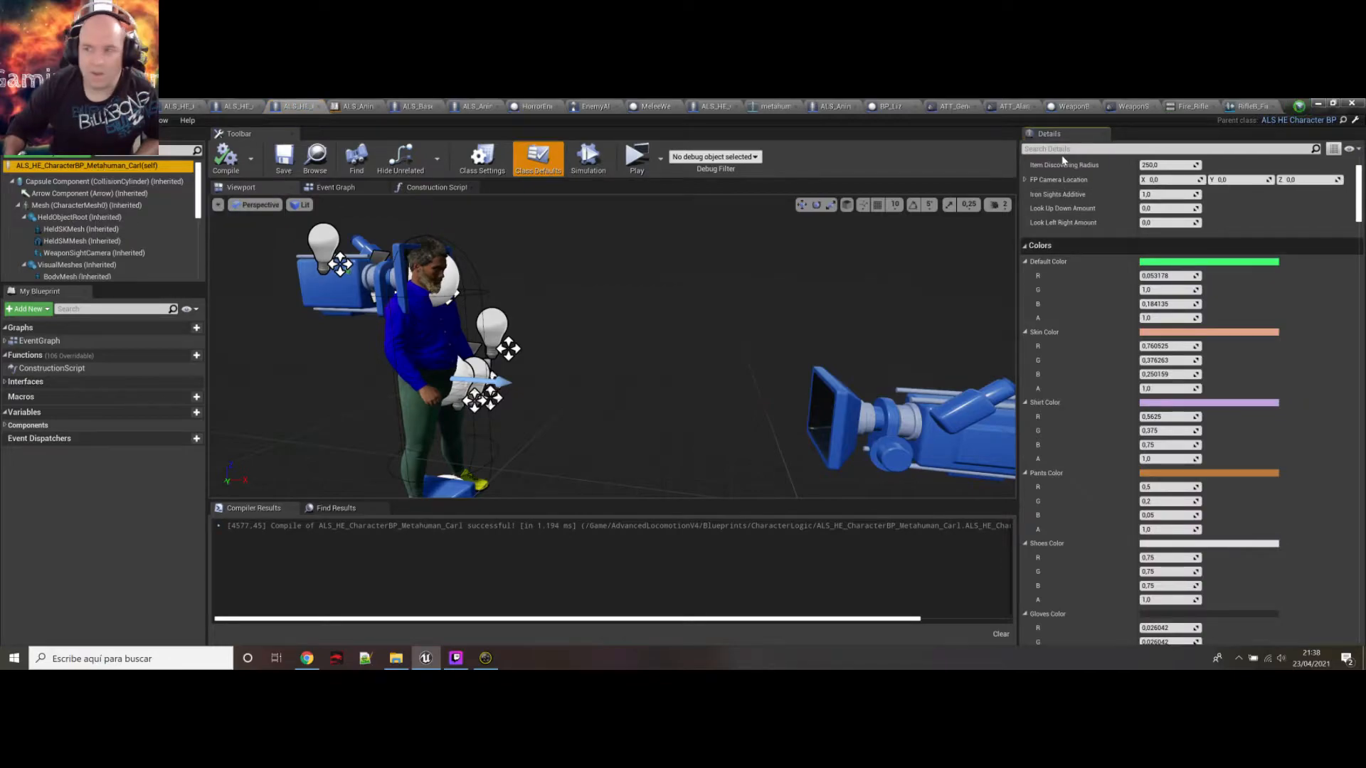
left_click(1089, 149)
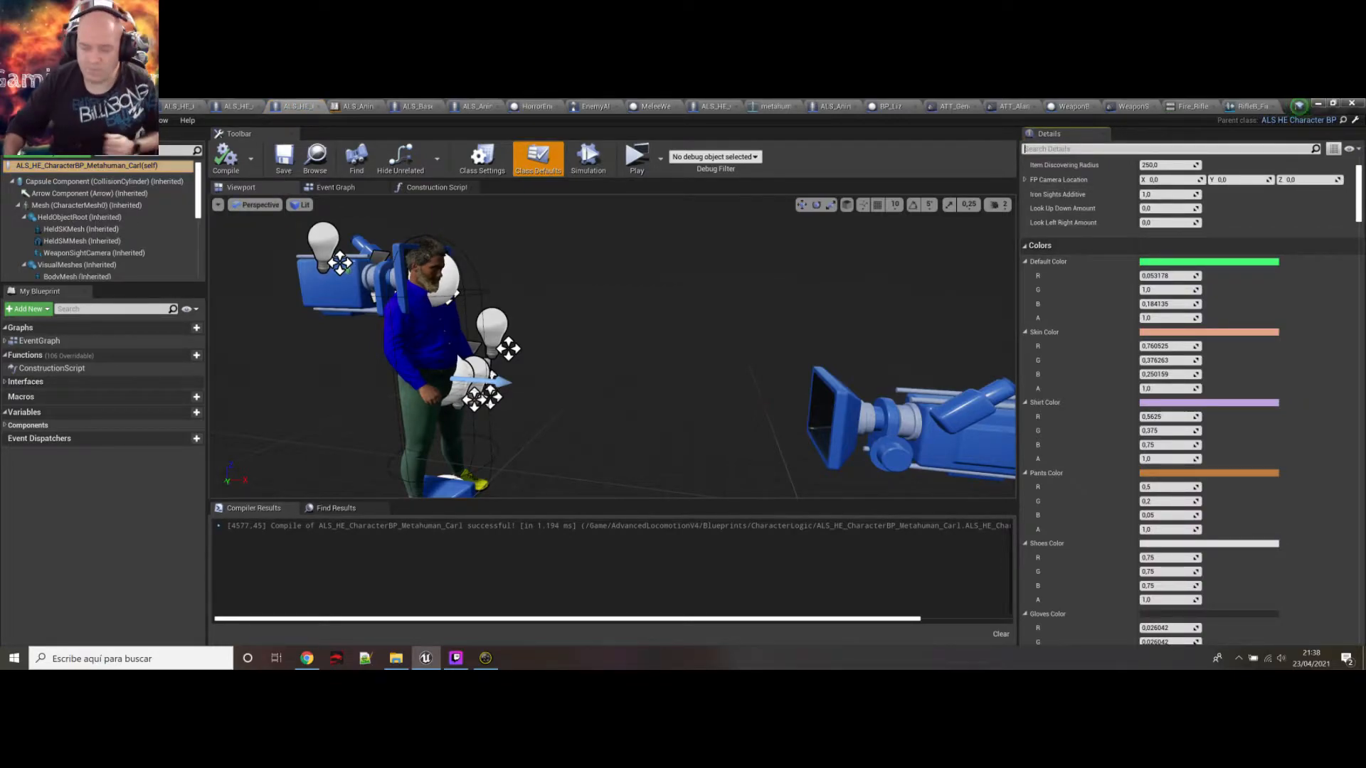
type("correc")
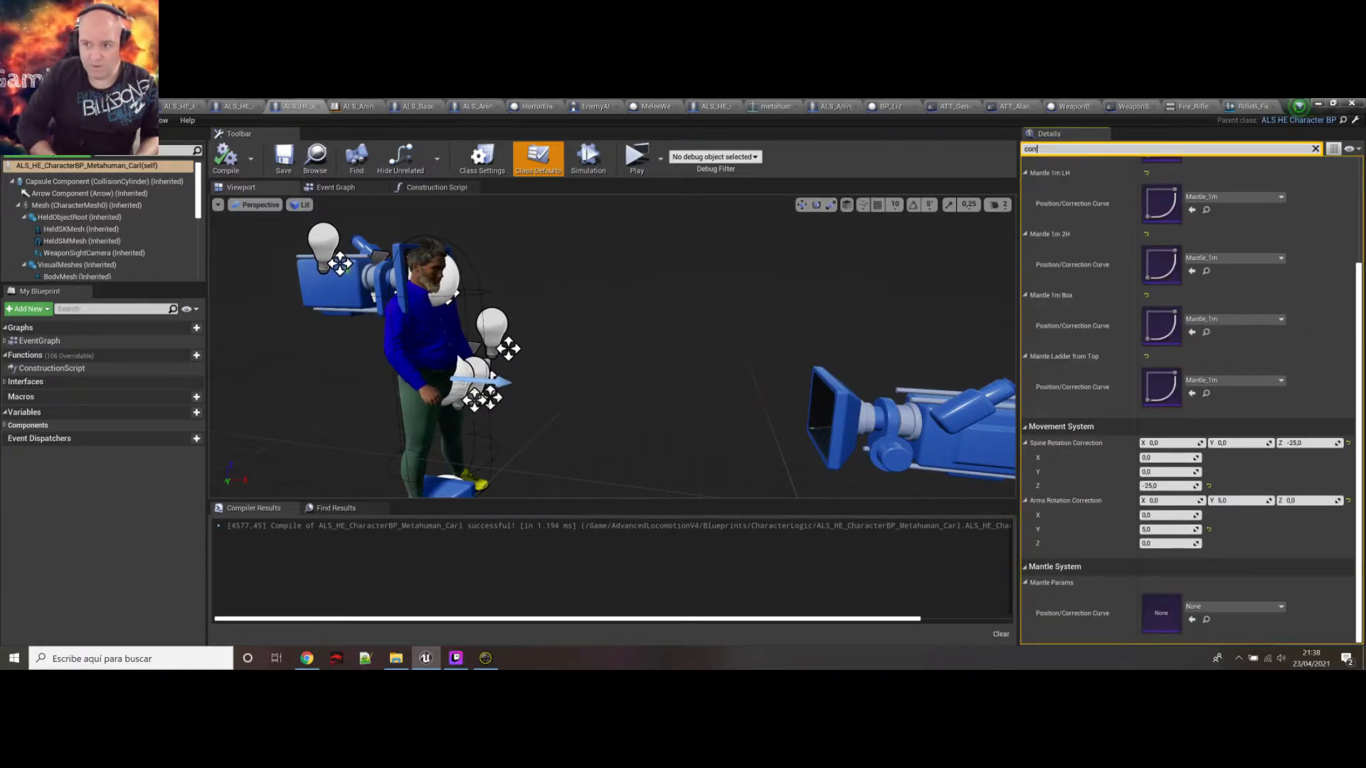
key("BackSpace")
key("BackSpace")
key("BackSpace")
key("BackSpace")
key("BackSpace")
key("BackSpace")
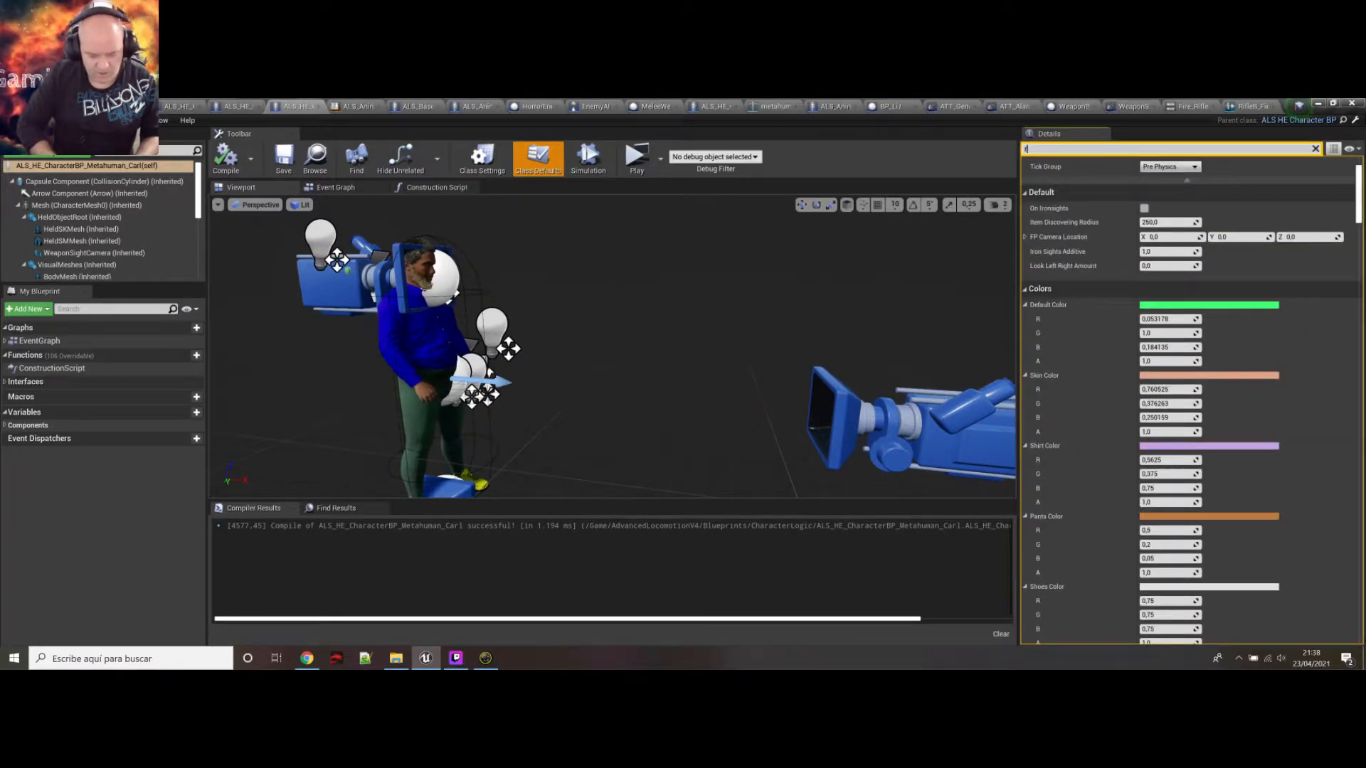
type("rotation correction")
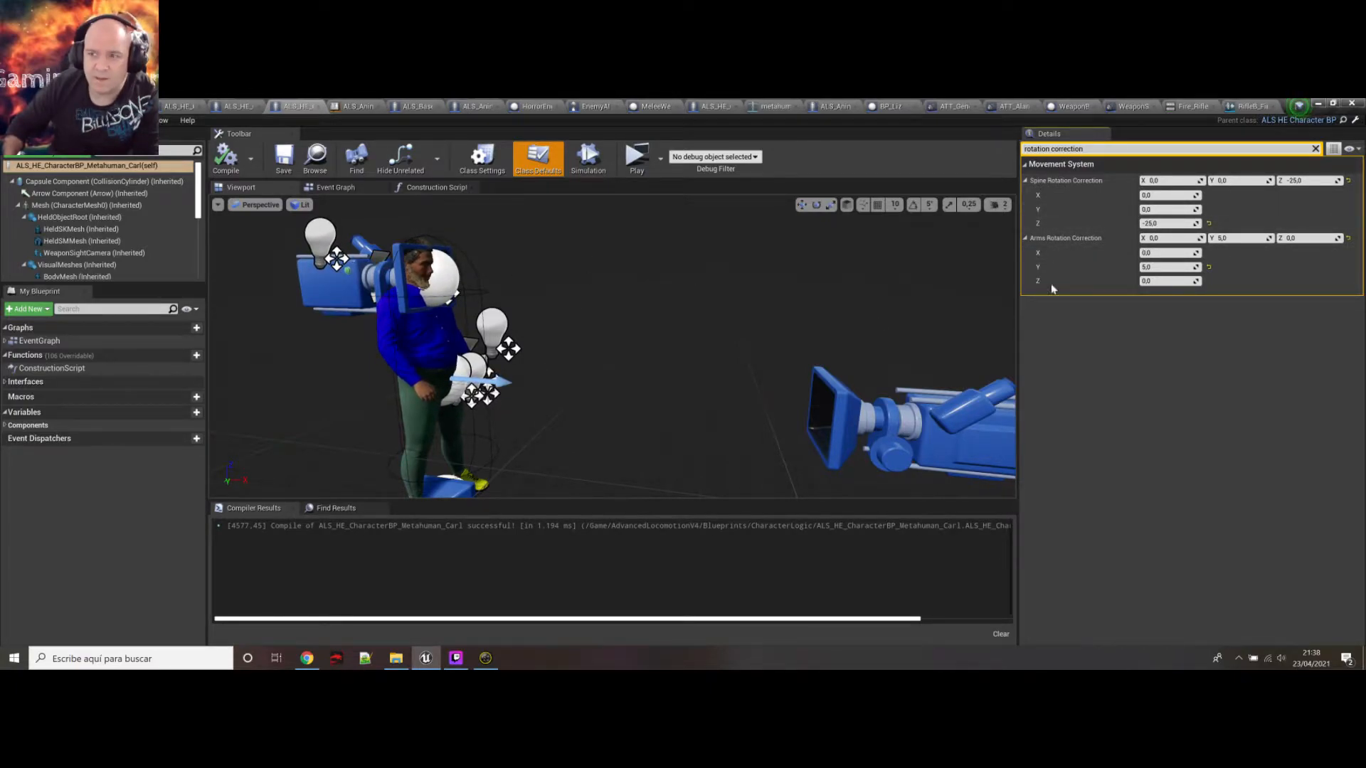
Try a Spine Rotation Correction Z of 0 on the Carl character and restore it to -25
left_click(1154, 223)
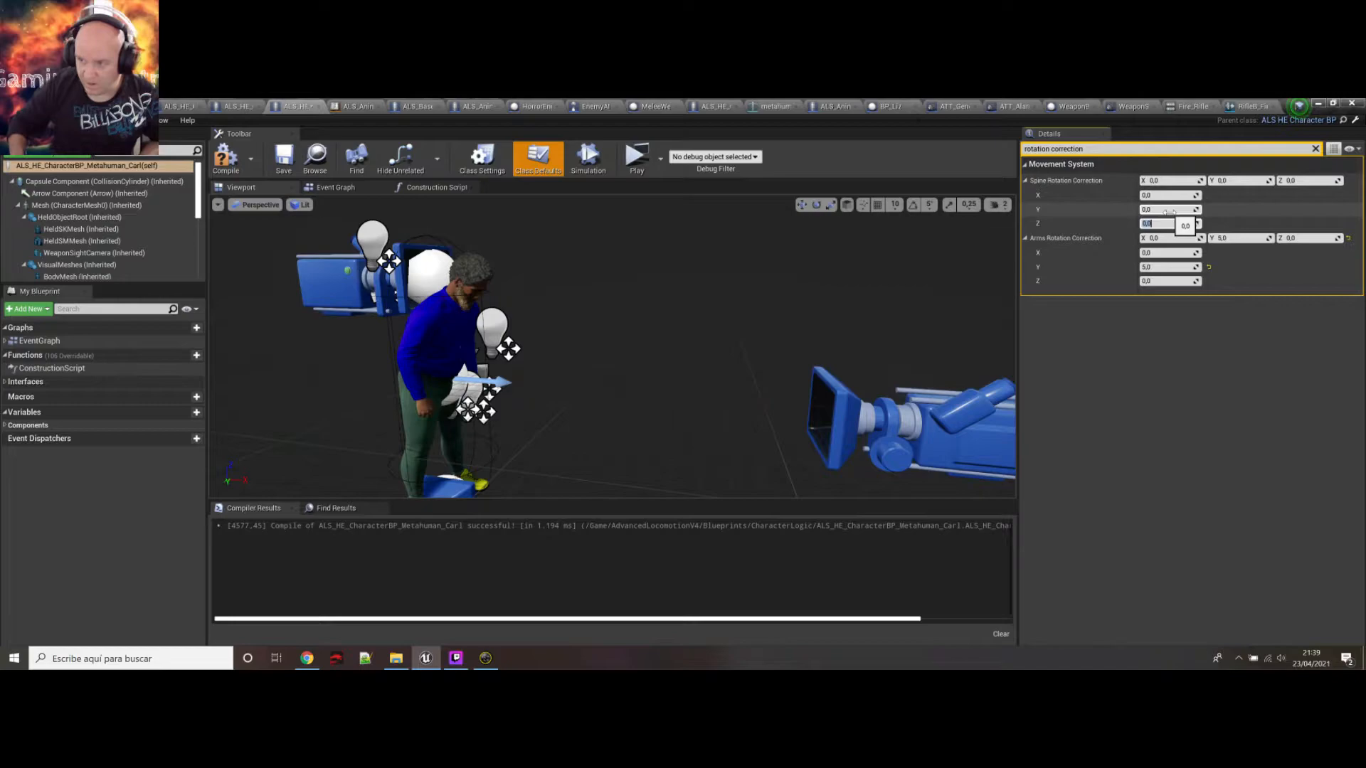
type("5")
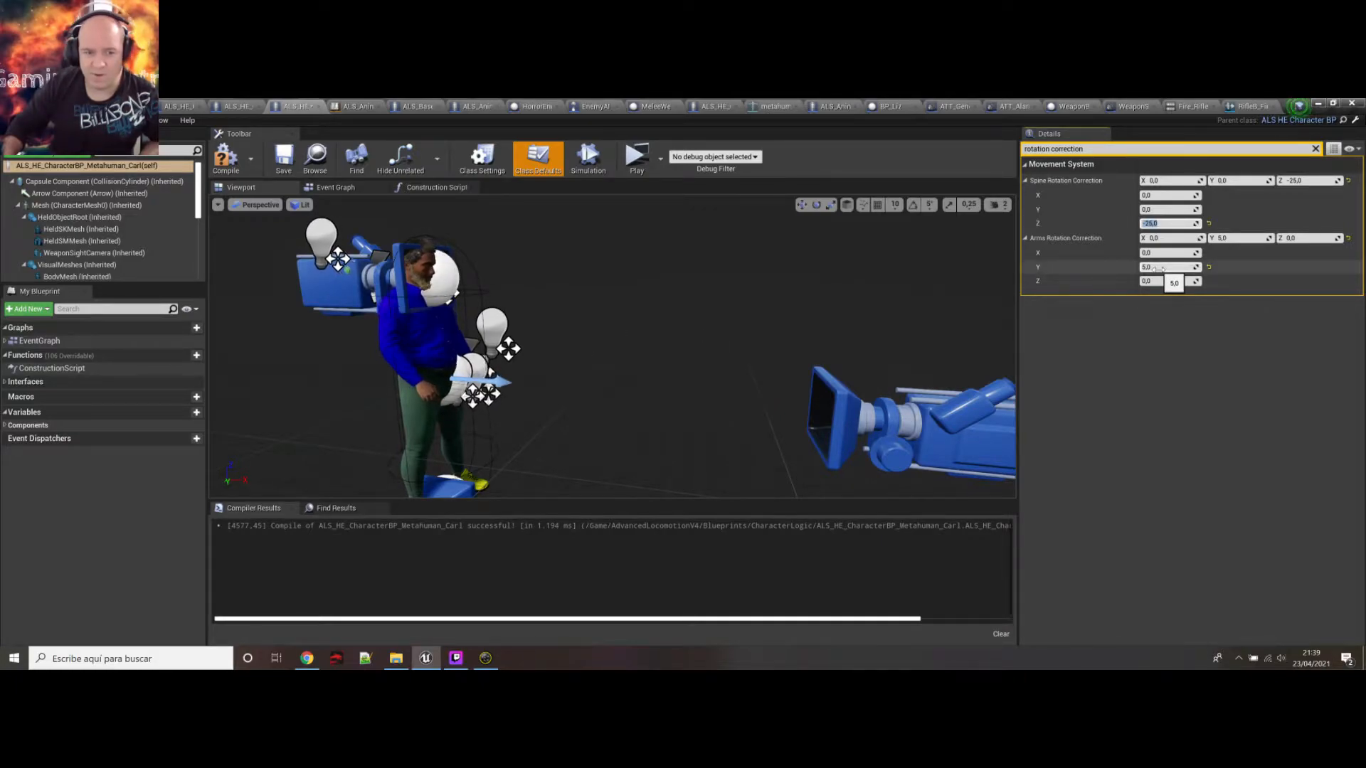
Try an Arms Rotation Correction Y of 25 on the Carl character and restore it to 5
right_click_drag(538, 398, 389, 385)
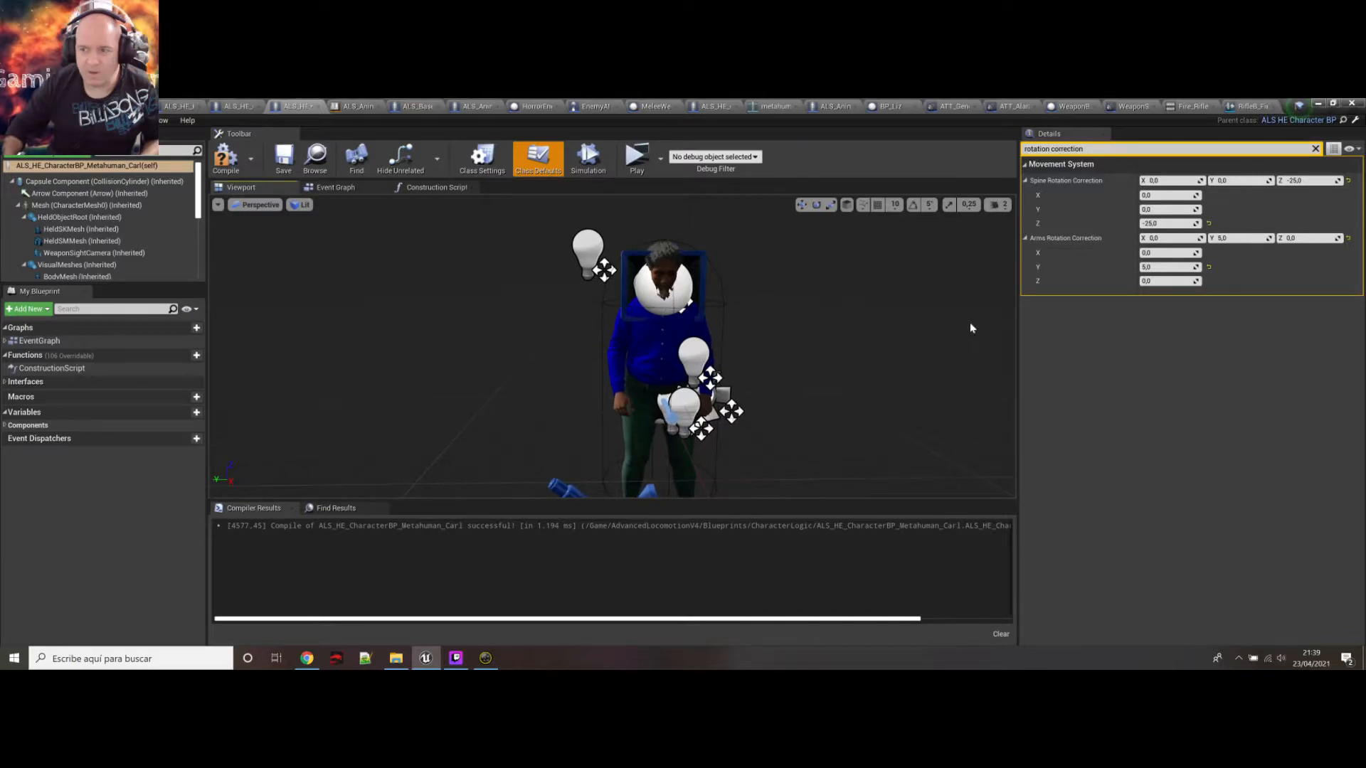
left_click(1153, 267)
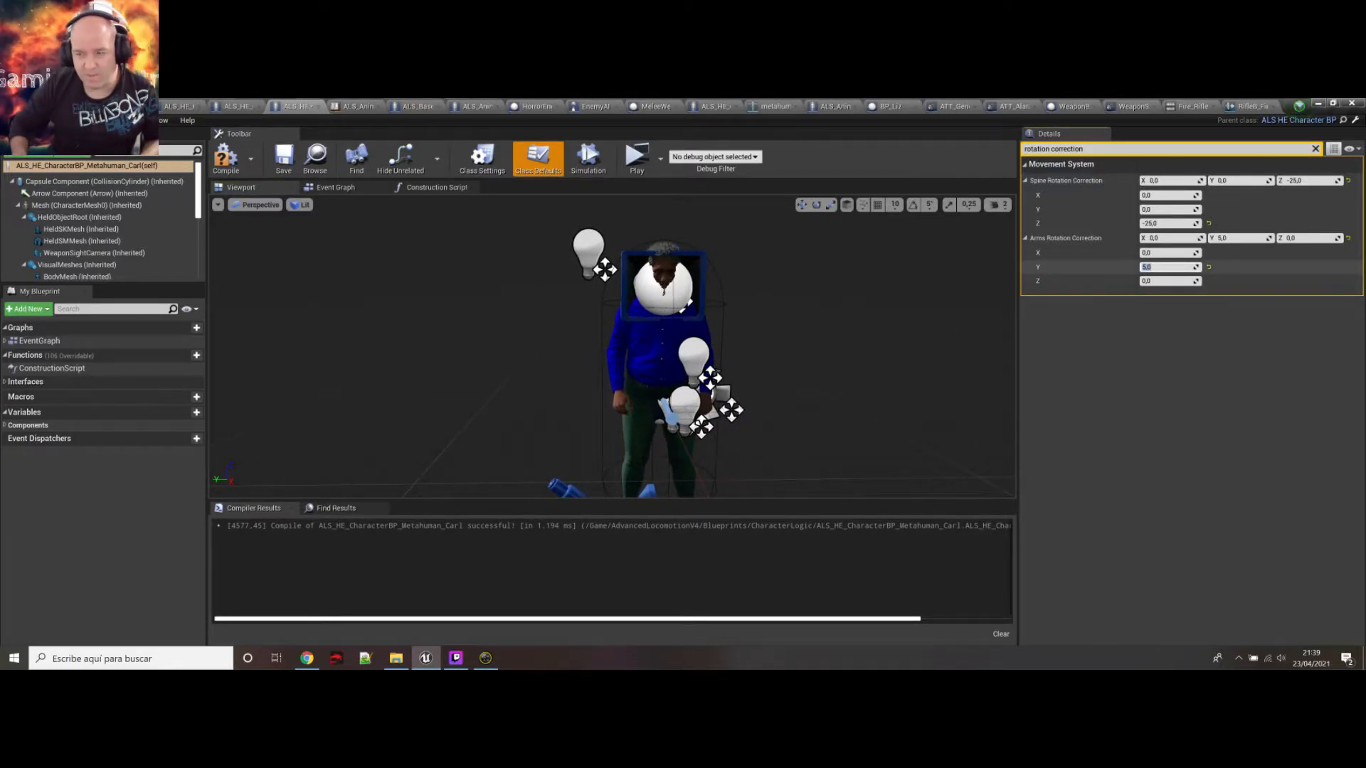
type("25")
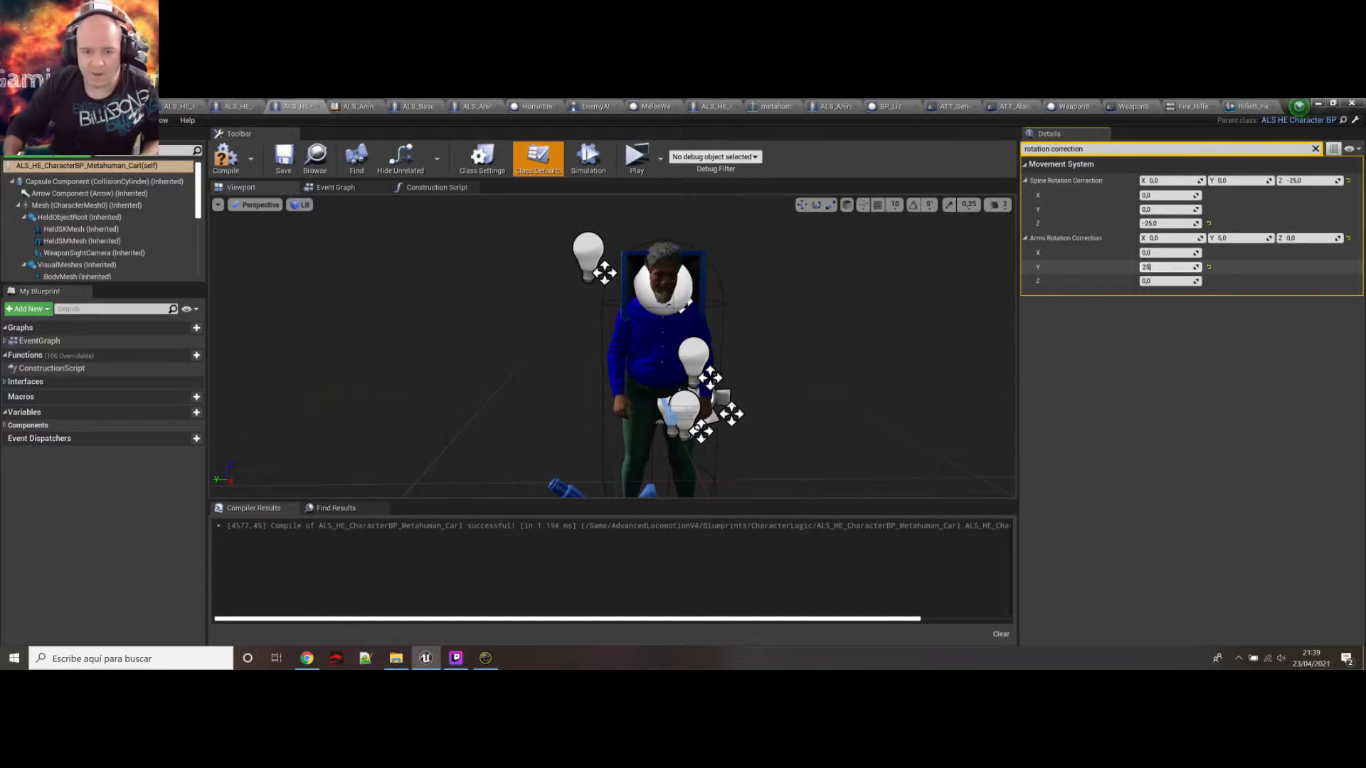
key("Return")
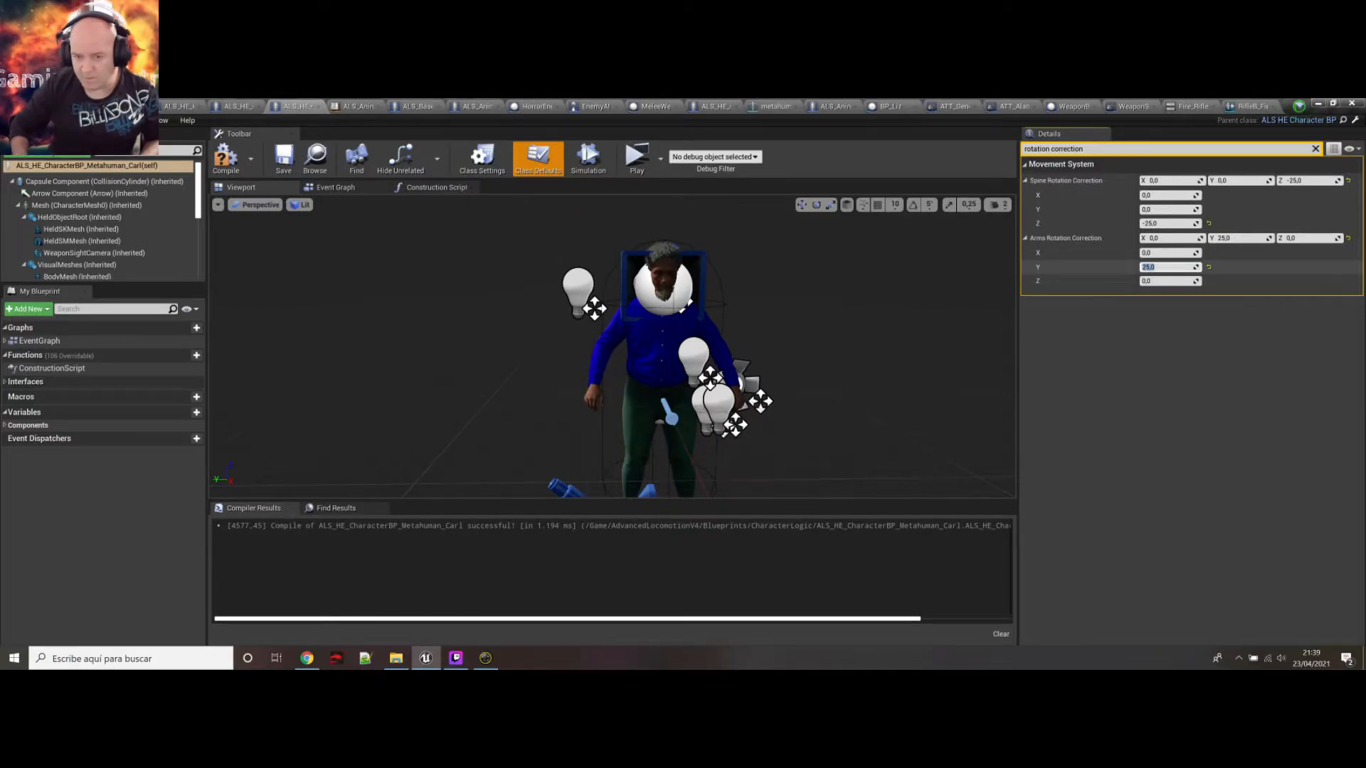
type("5")
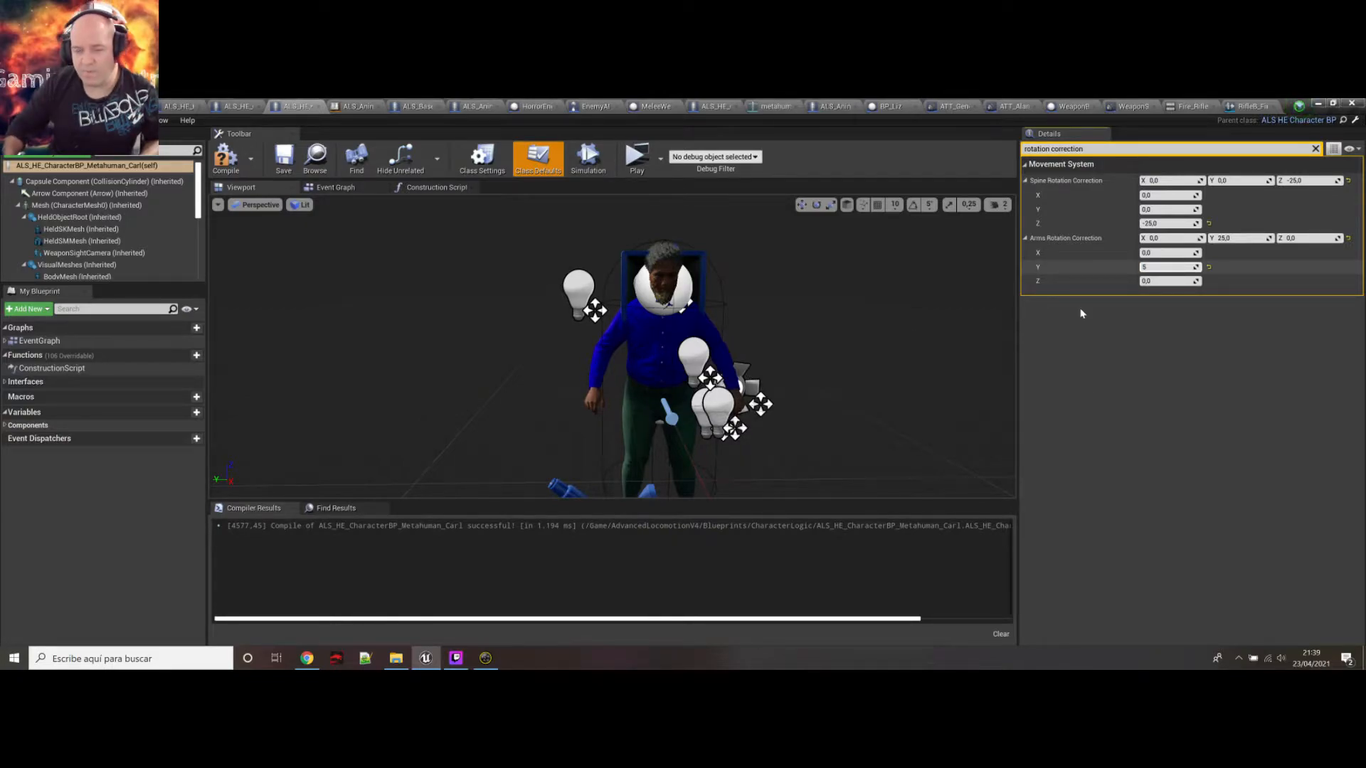
Try an Arms Rotation Correction Z of 20 on the Carl character and restore it to 0
left_click(1158, 281)
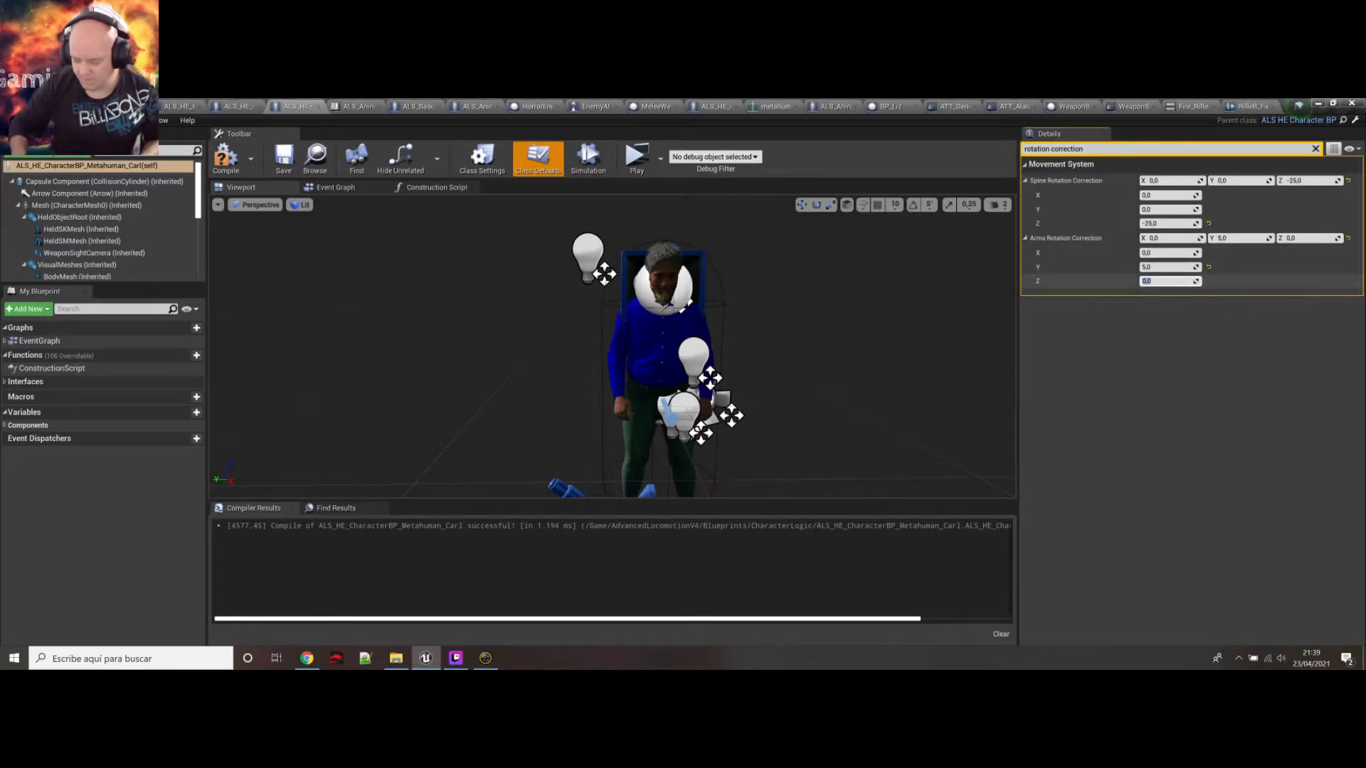
type("220")
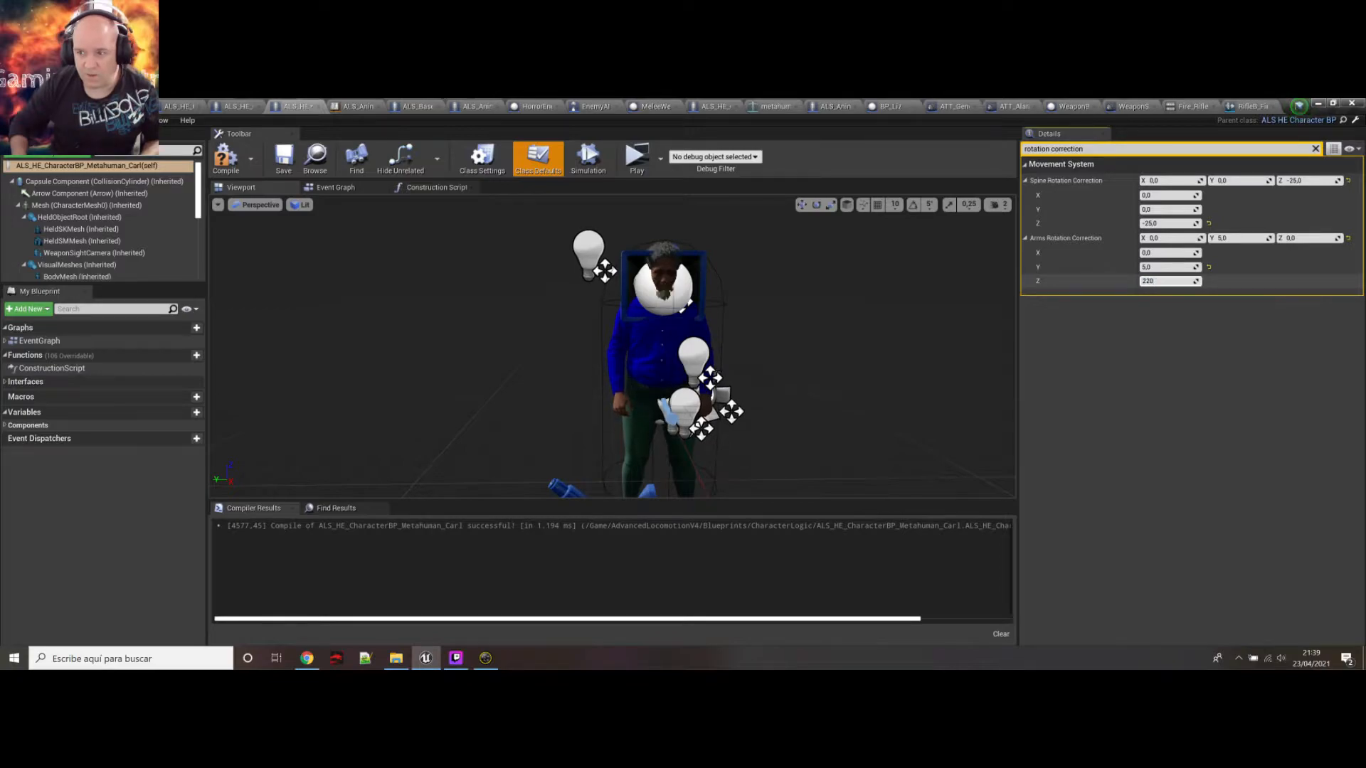
key("BackSpace")
key("BackSpace")
type("0")
key("Return")
type("0")
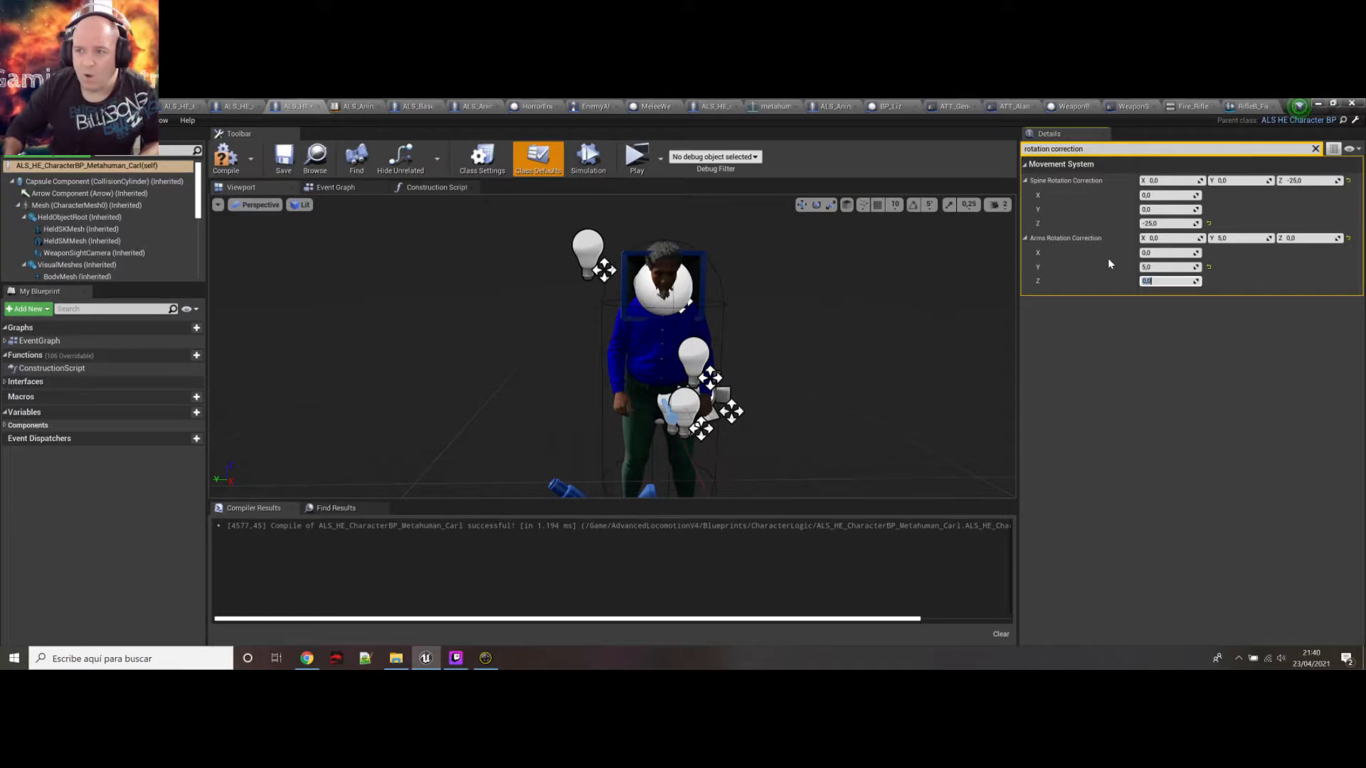
Clear the property filter and close the weapon, attachment, rifle sound, BP_Liz and metahuman_base asset editors
left_click(1315, 151)
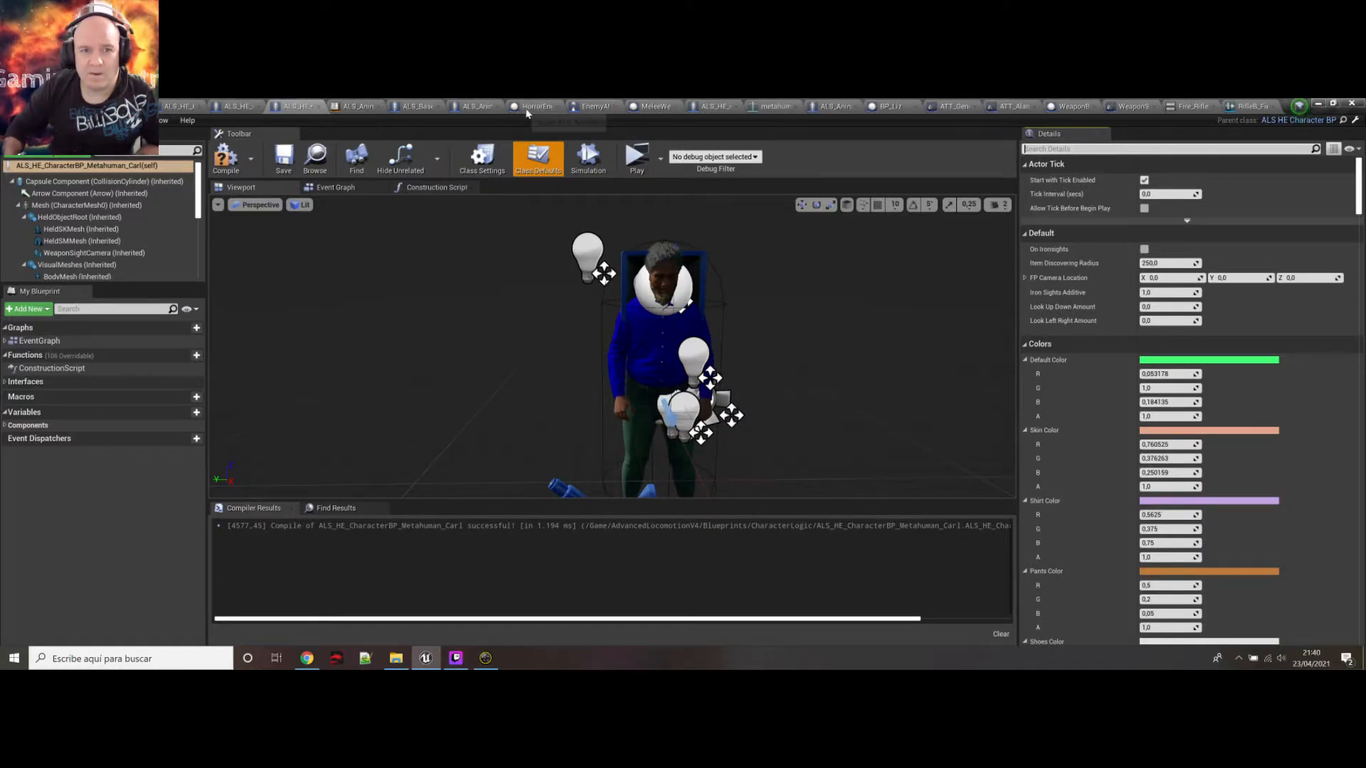
middle_click(1190, 108)
middle_click(1186, 108)
middle_click(1187, 108)
middle_click(1187, 108)
middle_click(1187, 108)
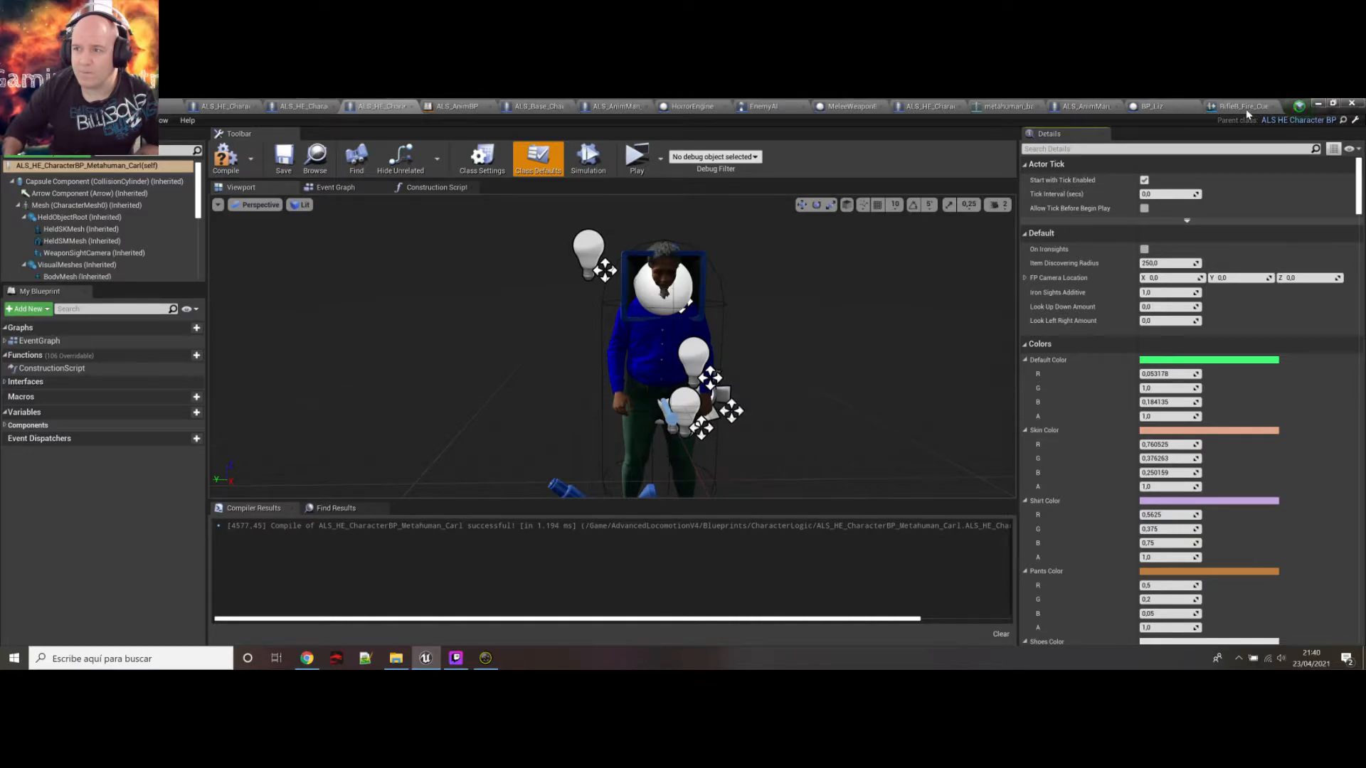
middle_click(1214, 107)
middle_click(1204, 108)
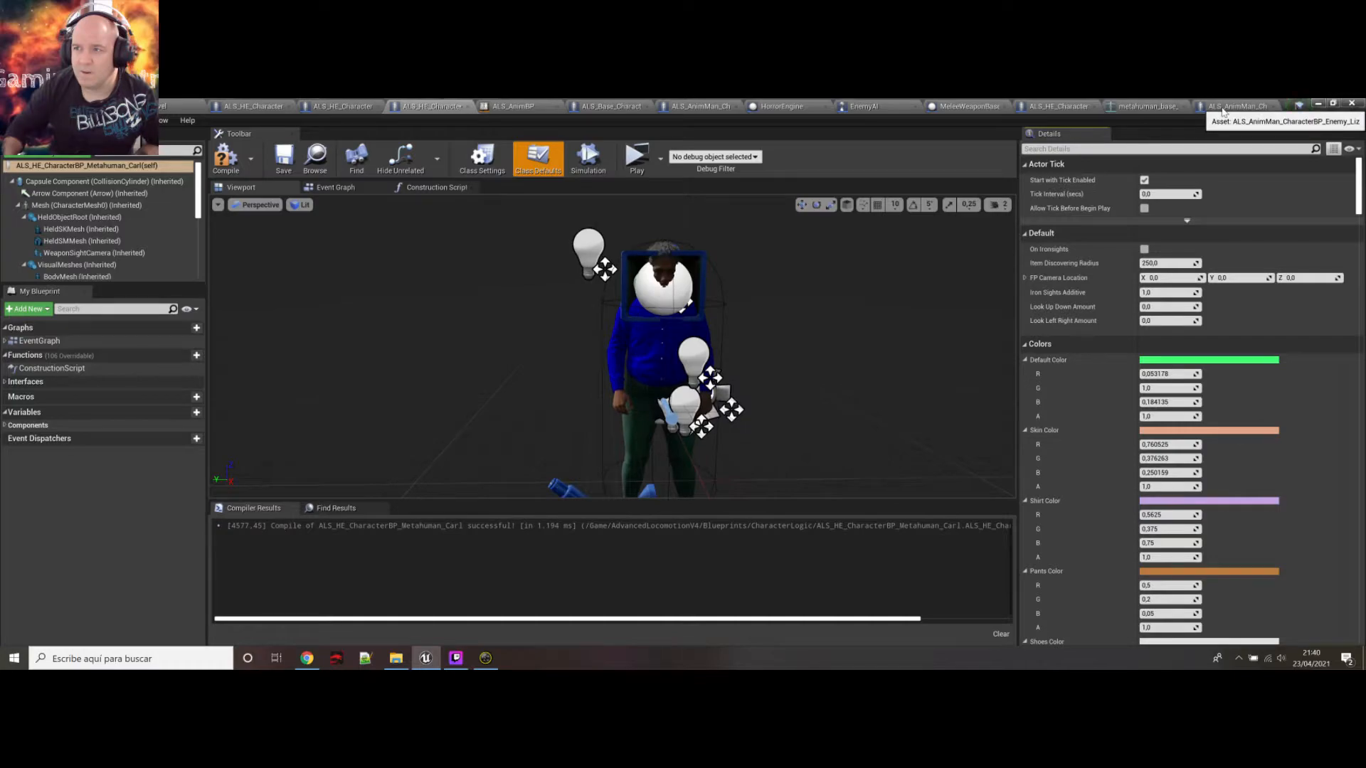
middle_click(1155, 108)
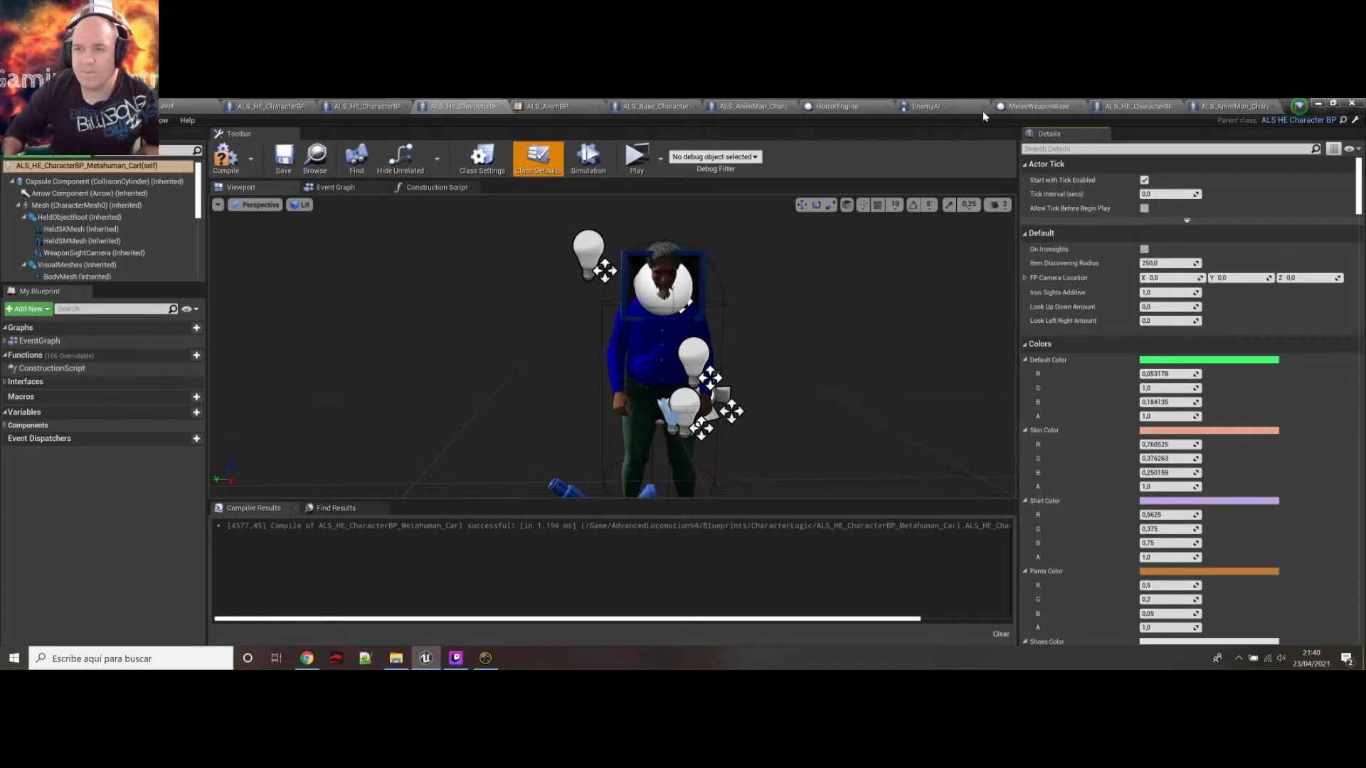
Close the MeleeWeaponBase and EnemyAI editors and open the ALS_AnimMan_CharacterBP_Enemy_Carl Blueprint from the CharacterLogic folder
middle_click(1022, 108)
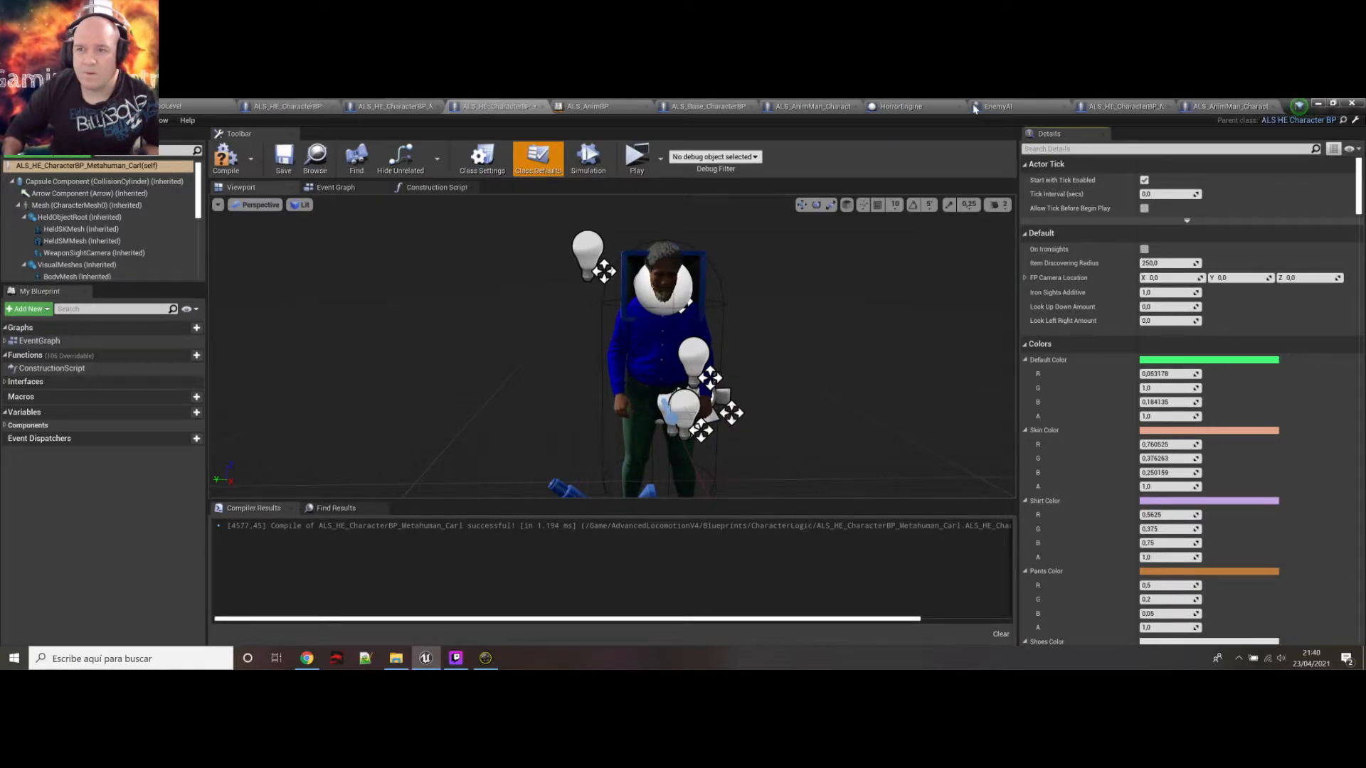
middle_click(991, 105)
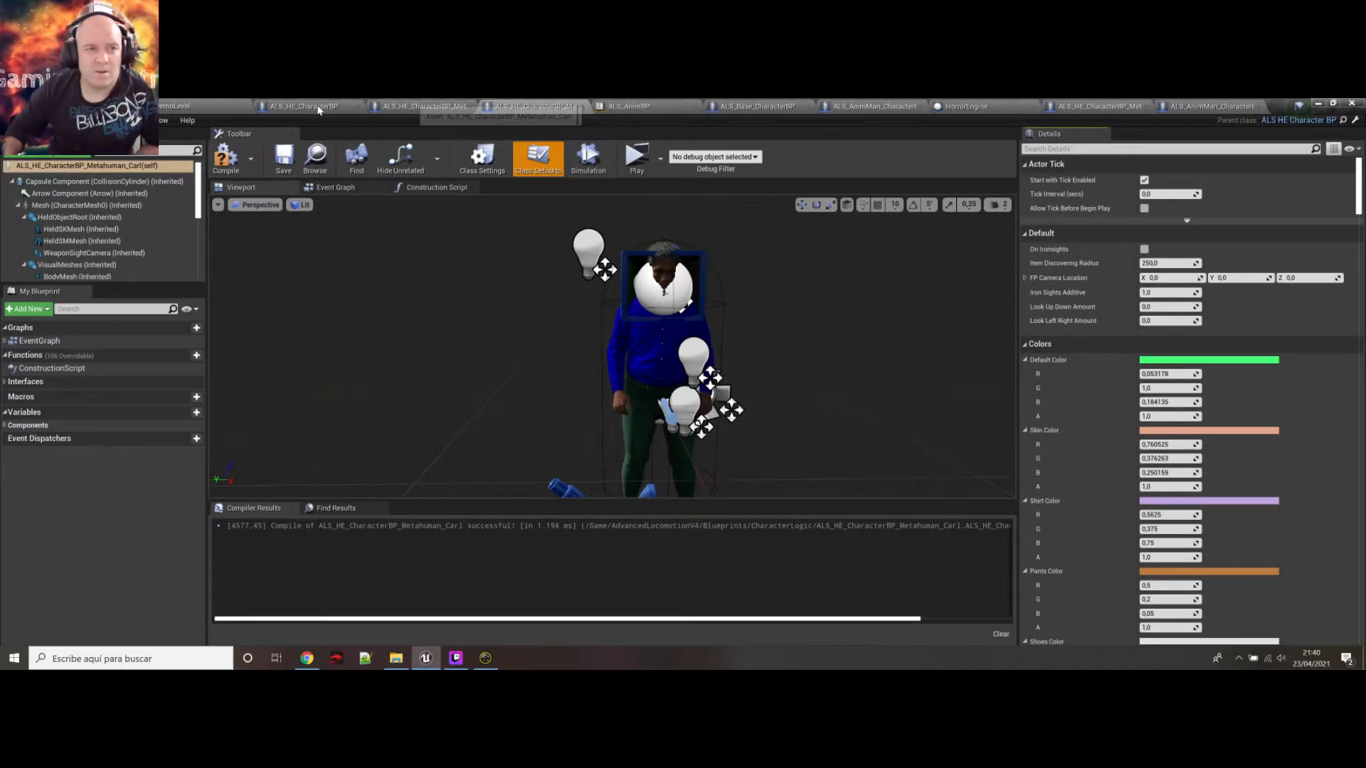
left_click(172, 108)
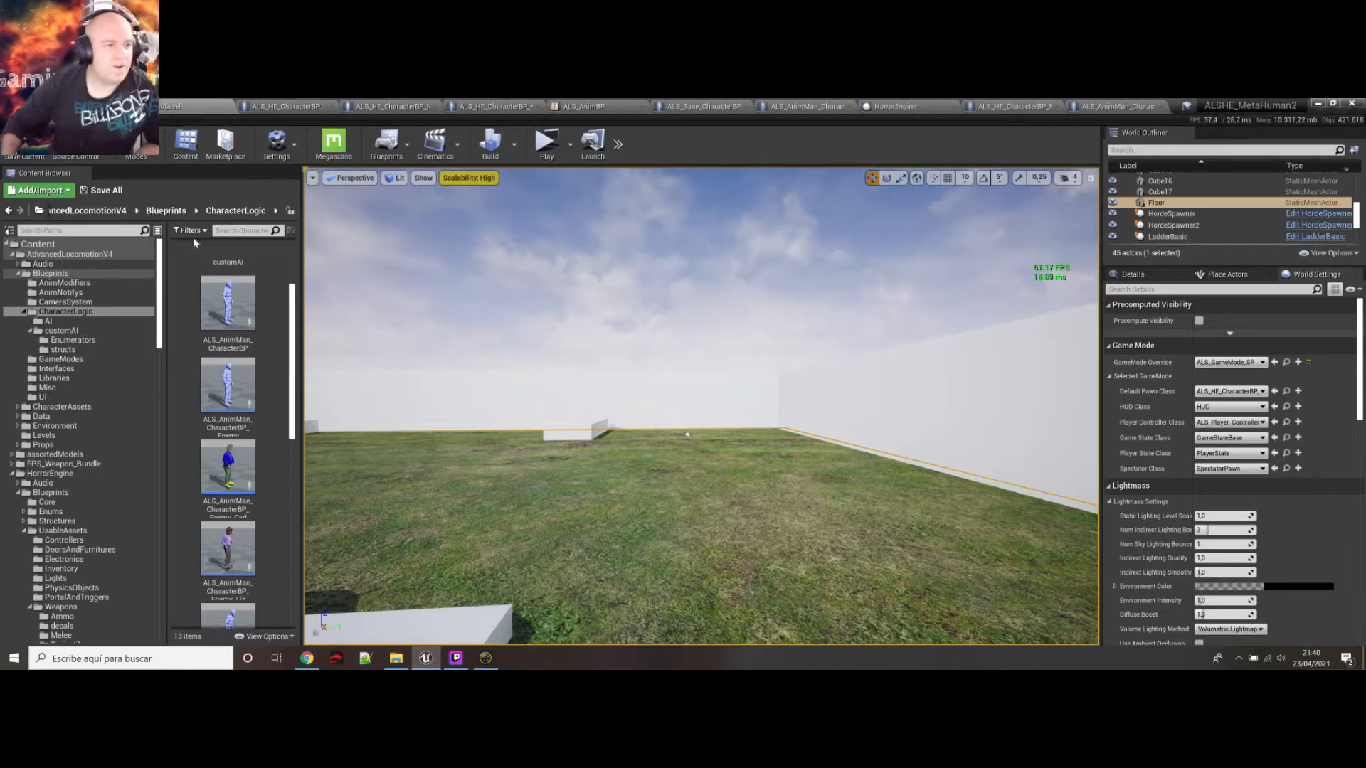
double_click(226, 468)
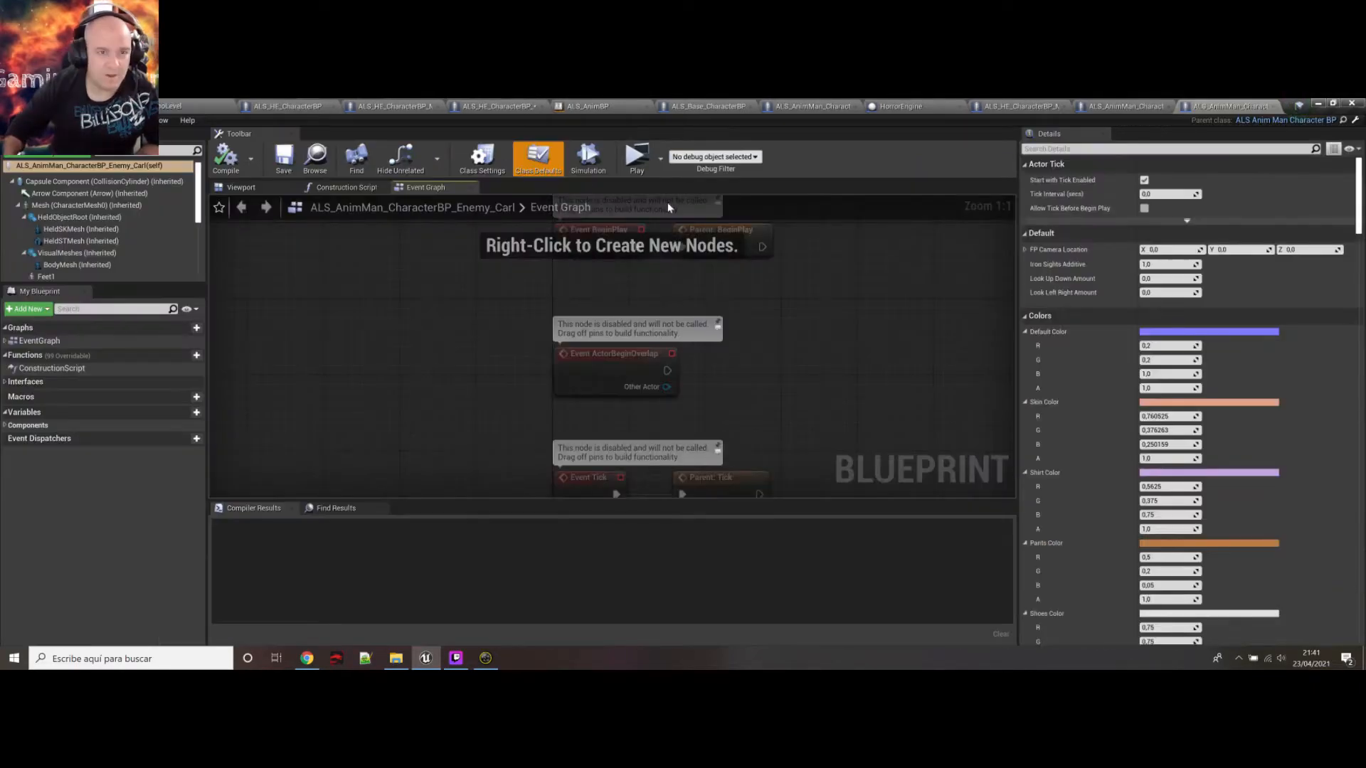
Examine the Carl enemy's Metahuman body and head from the front in the Blueprint's 3D preview
left_click(257, 191)
right_click_drag(805, 330, 669, 315)
key("d")
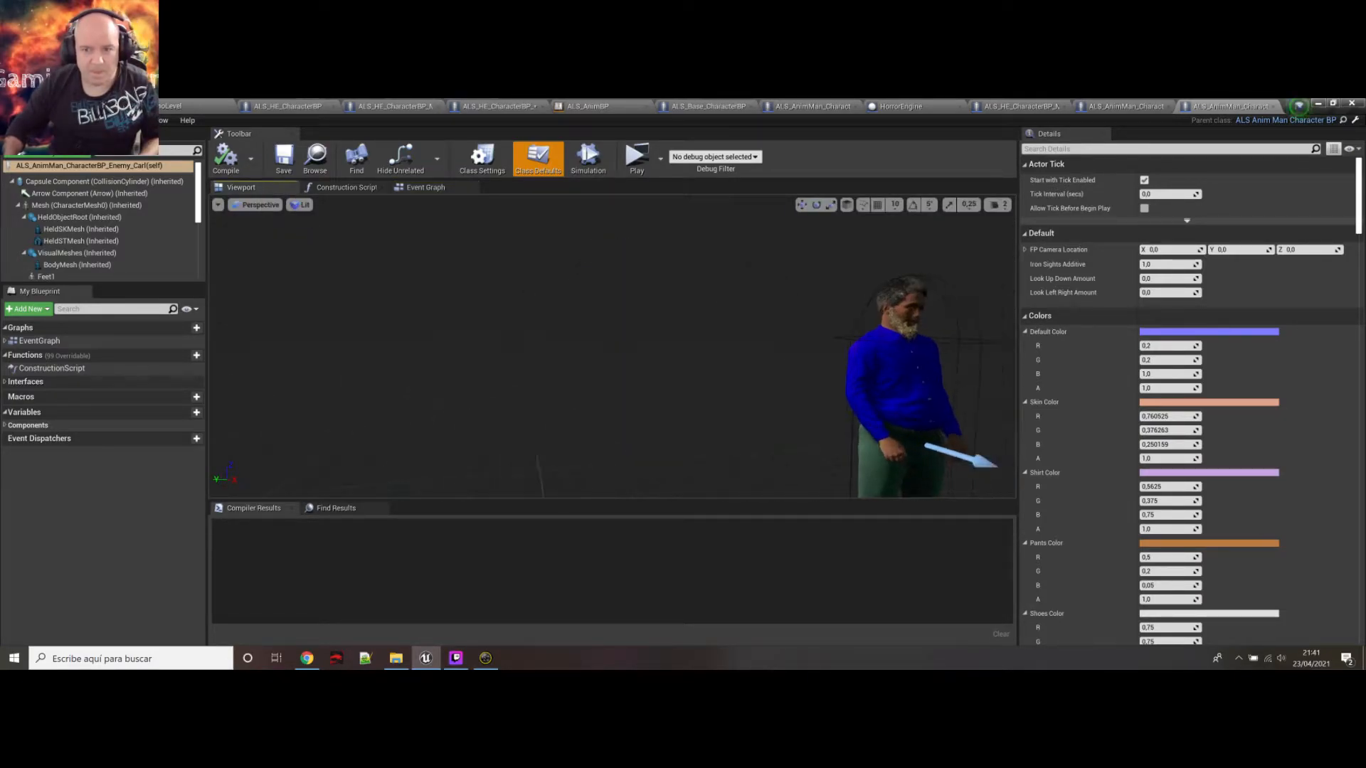
right_click_drag(804, 330, 757, 329)
key("d")
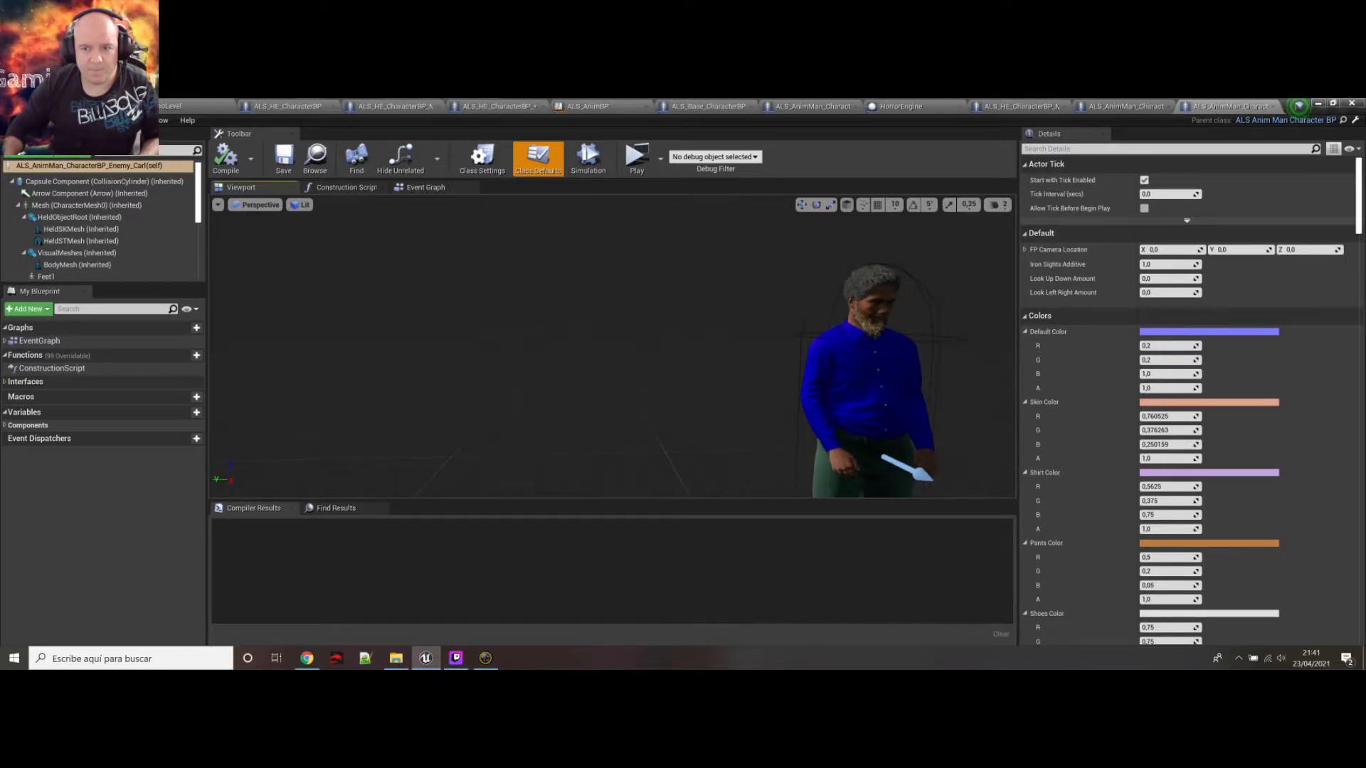
key("d")
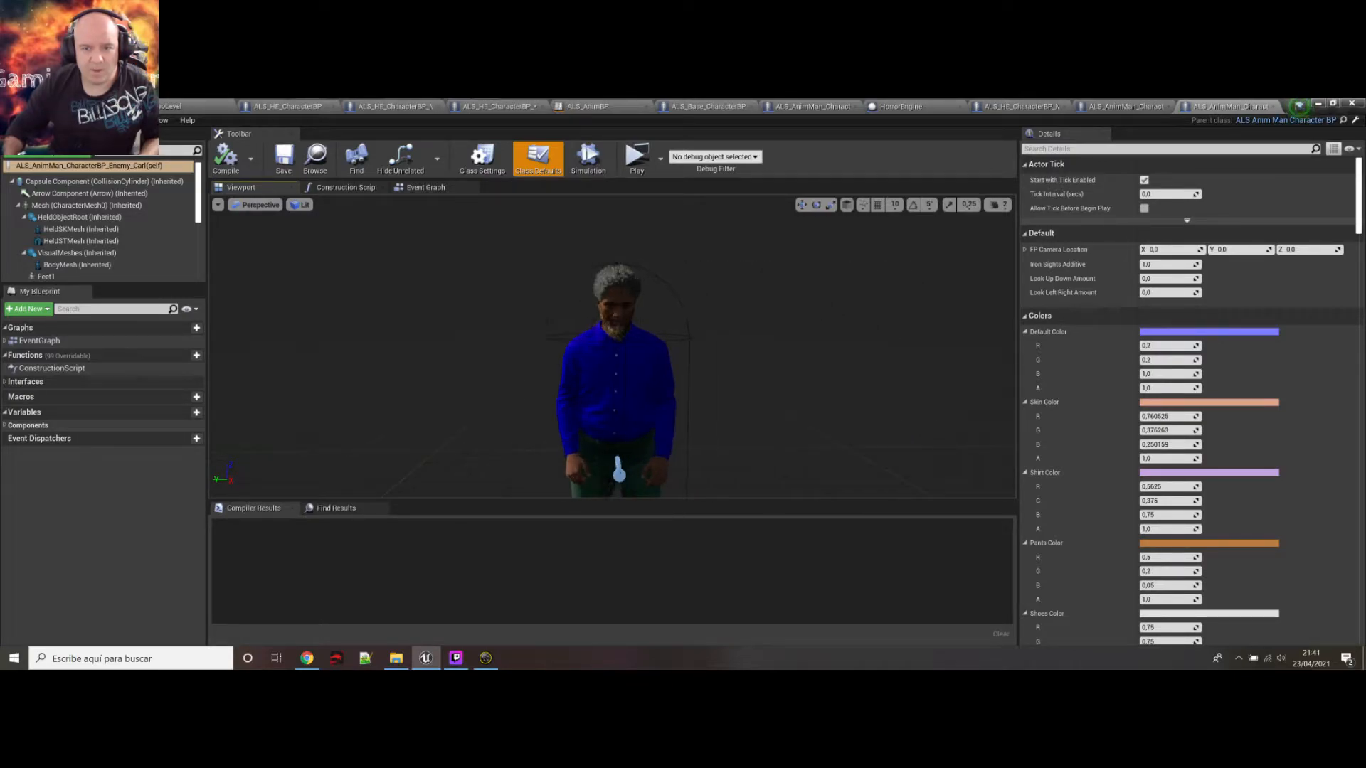
key("d")
right_click_drag(758, 329, 742, 328)
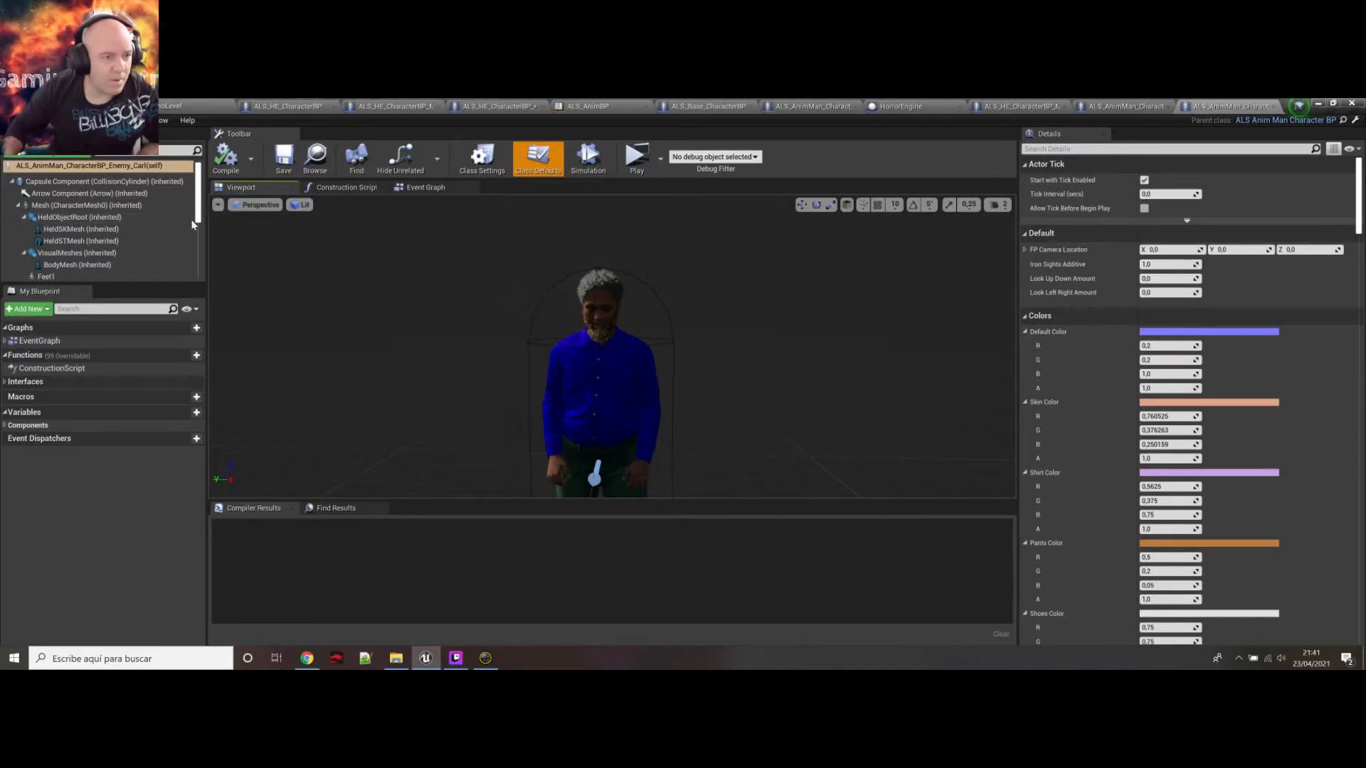
Select the LODSync component and review its LOD settings, collapsing entries 9 and 10 of Components to Sync
scroll(200, 202, "down", 5)
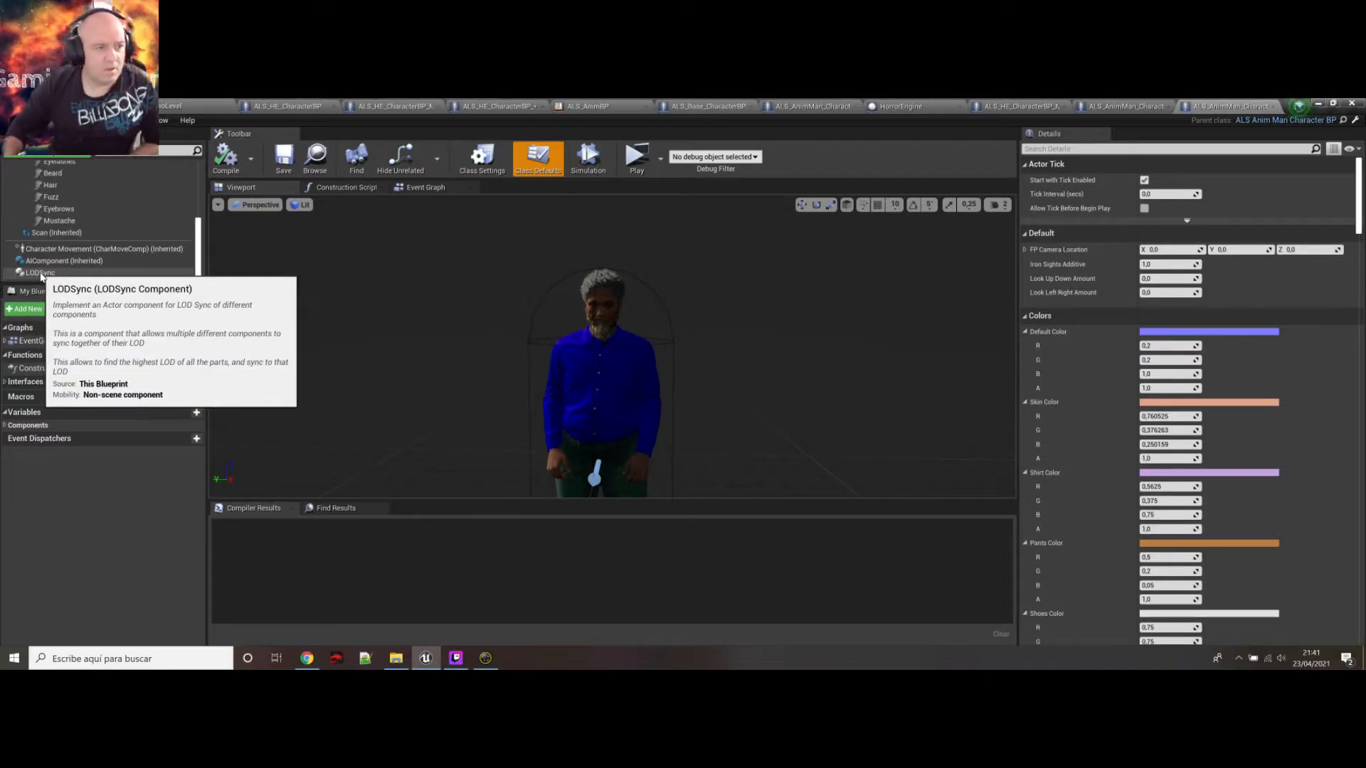
left_click(40, 274)
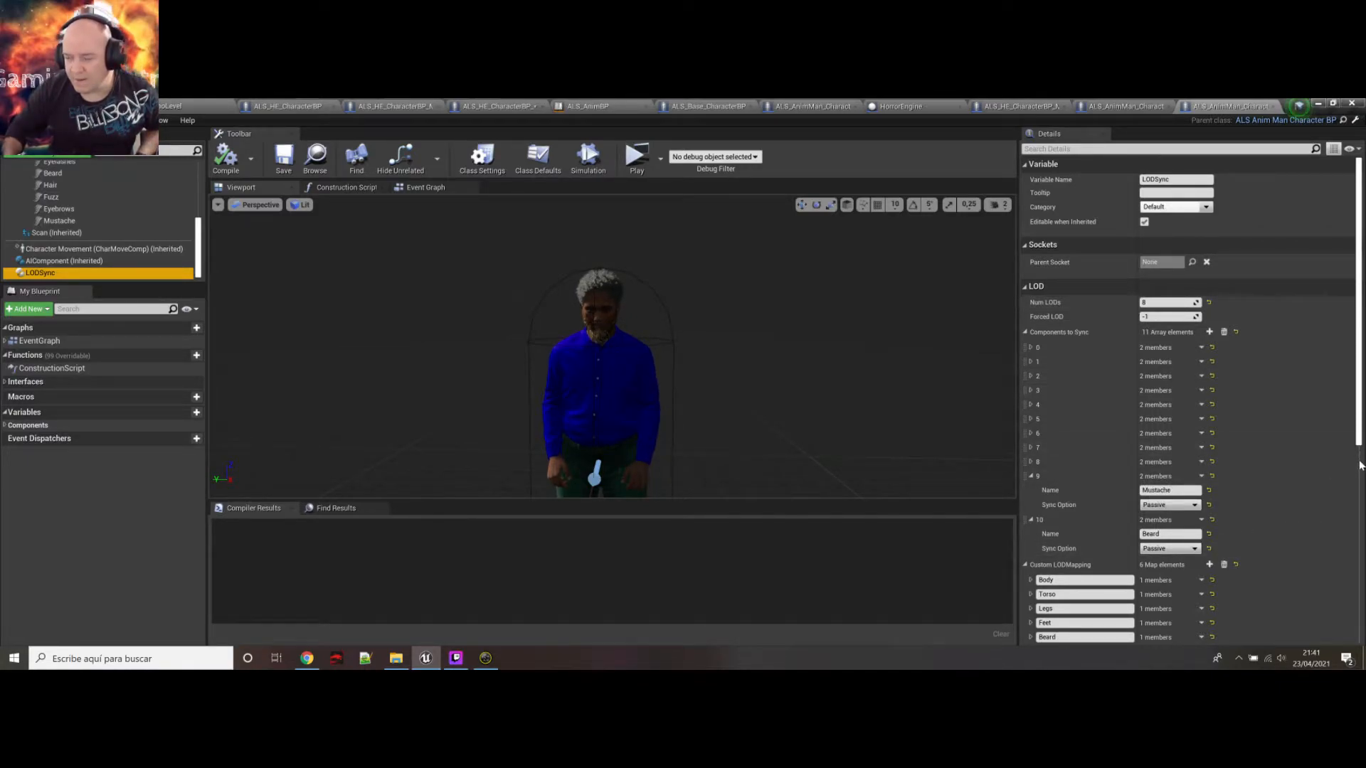
scroll(1360, 480, "down", 3)
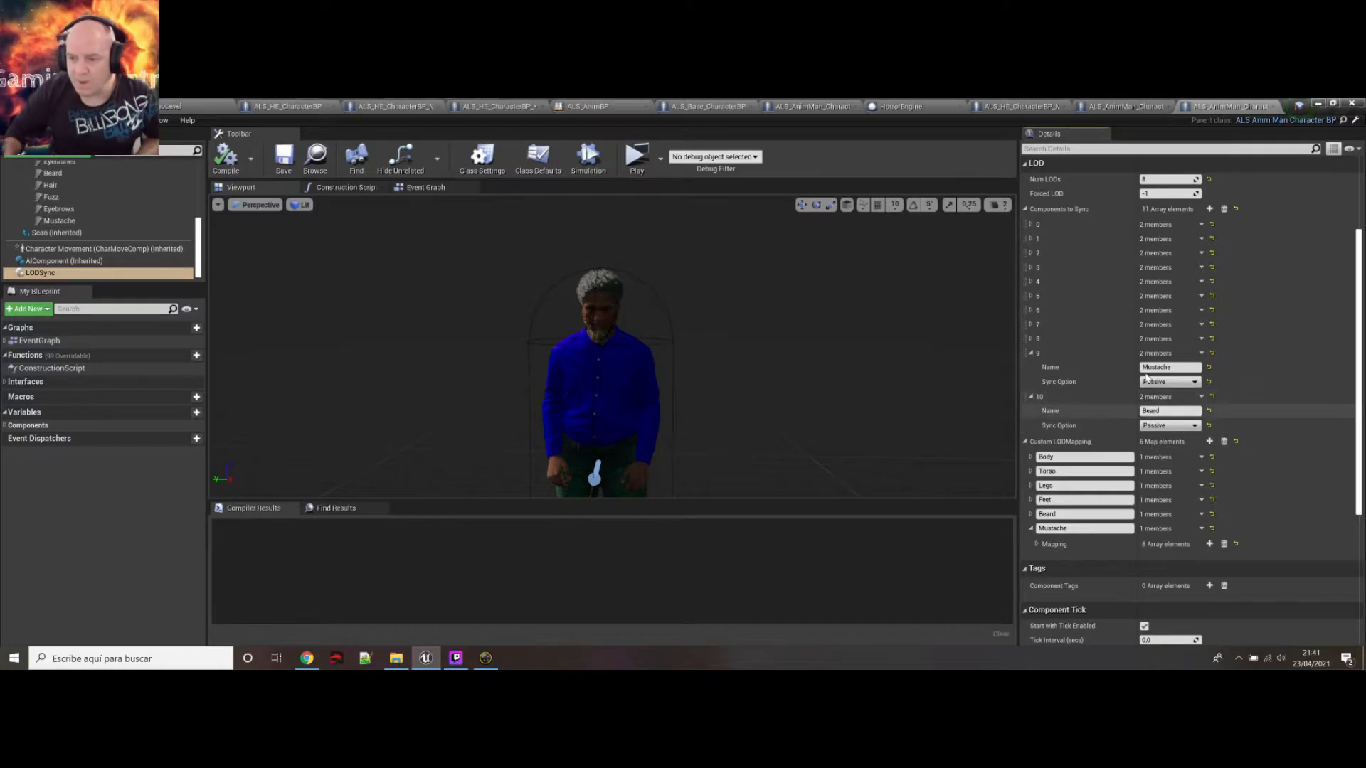
left_click(1031, 353)
left_click(1030, 367)
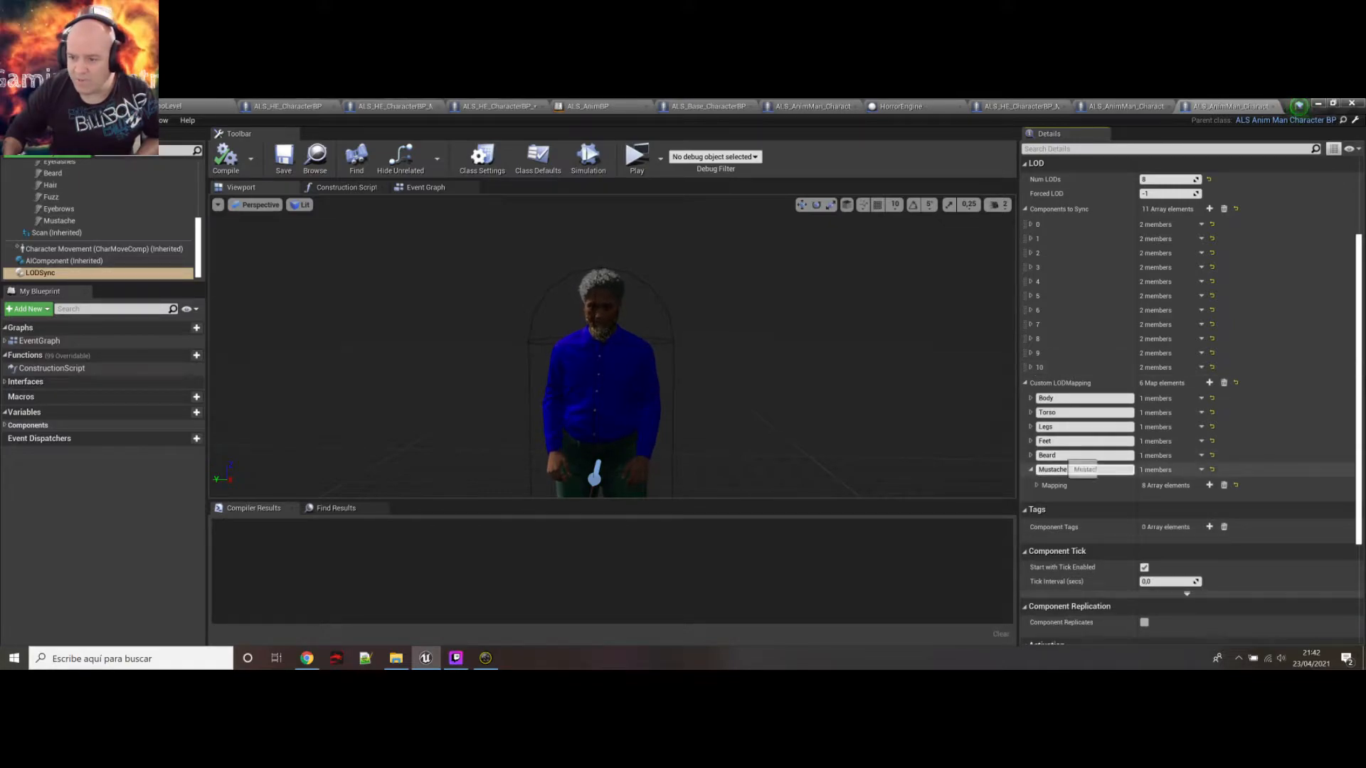
Try renaming the Beard and Mustache keys in Custom LODMapping to "s" and "Mustaches", and compile the Blueprint
left_click(1071, 460)
type("B")
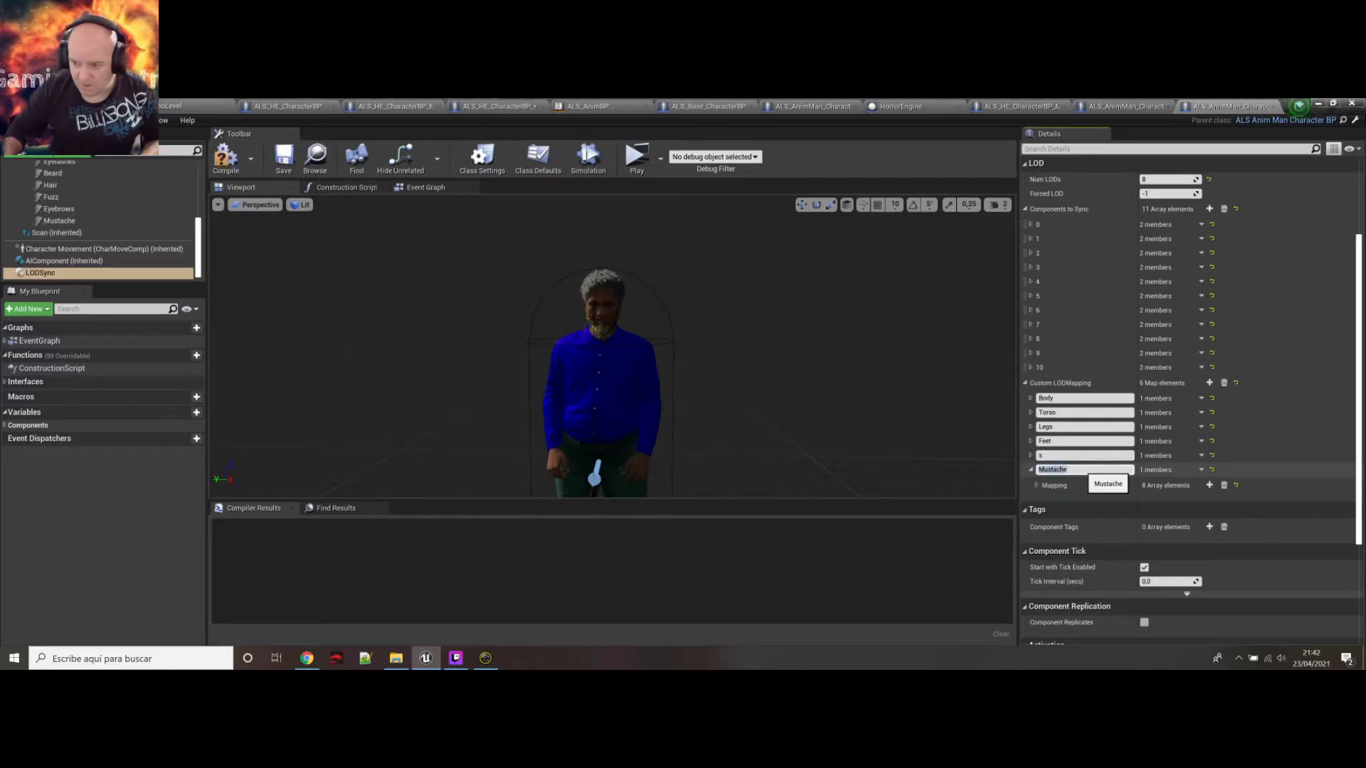
type("s")
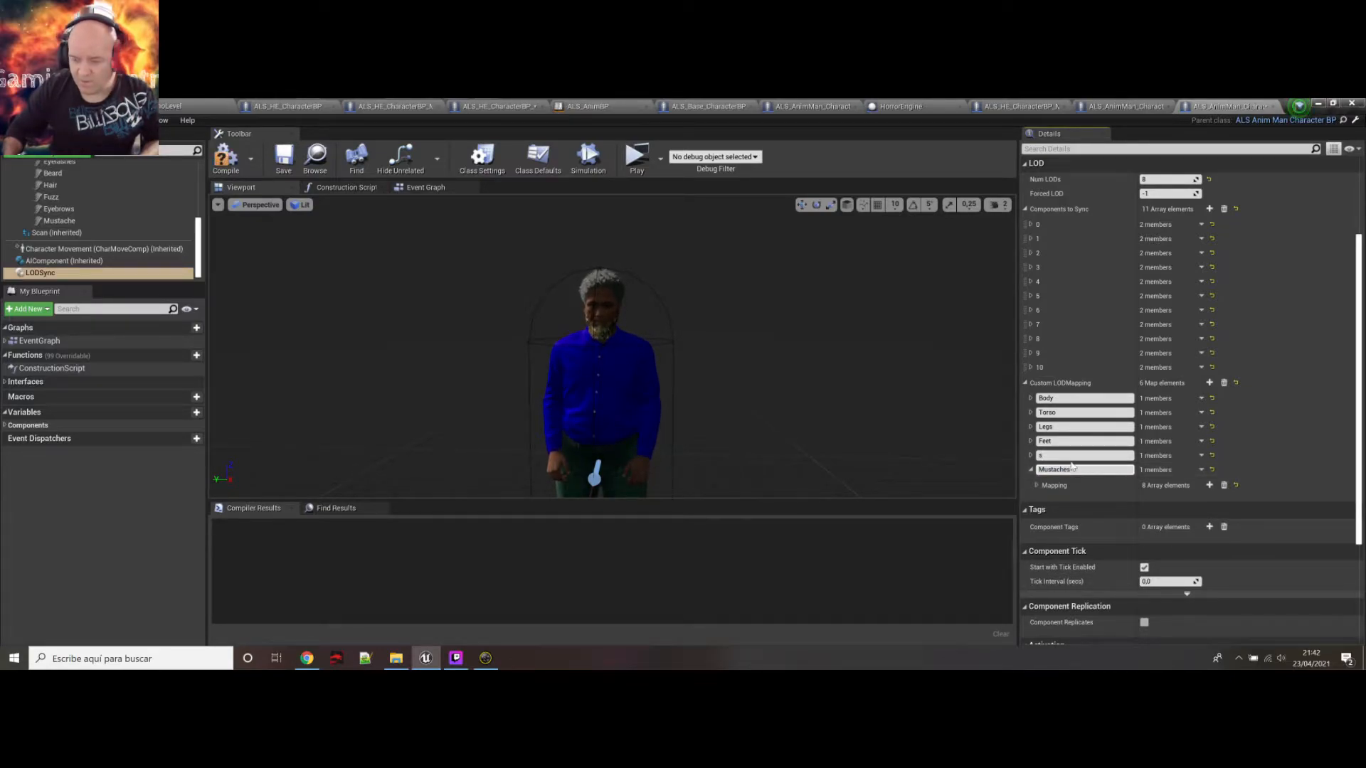
left_click(232, 165)
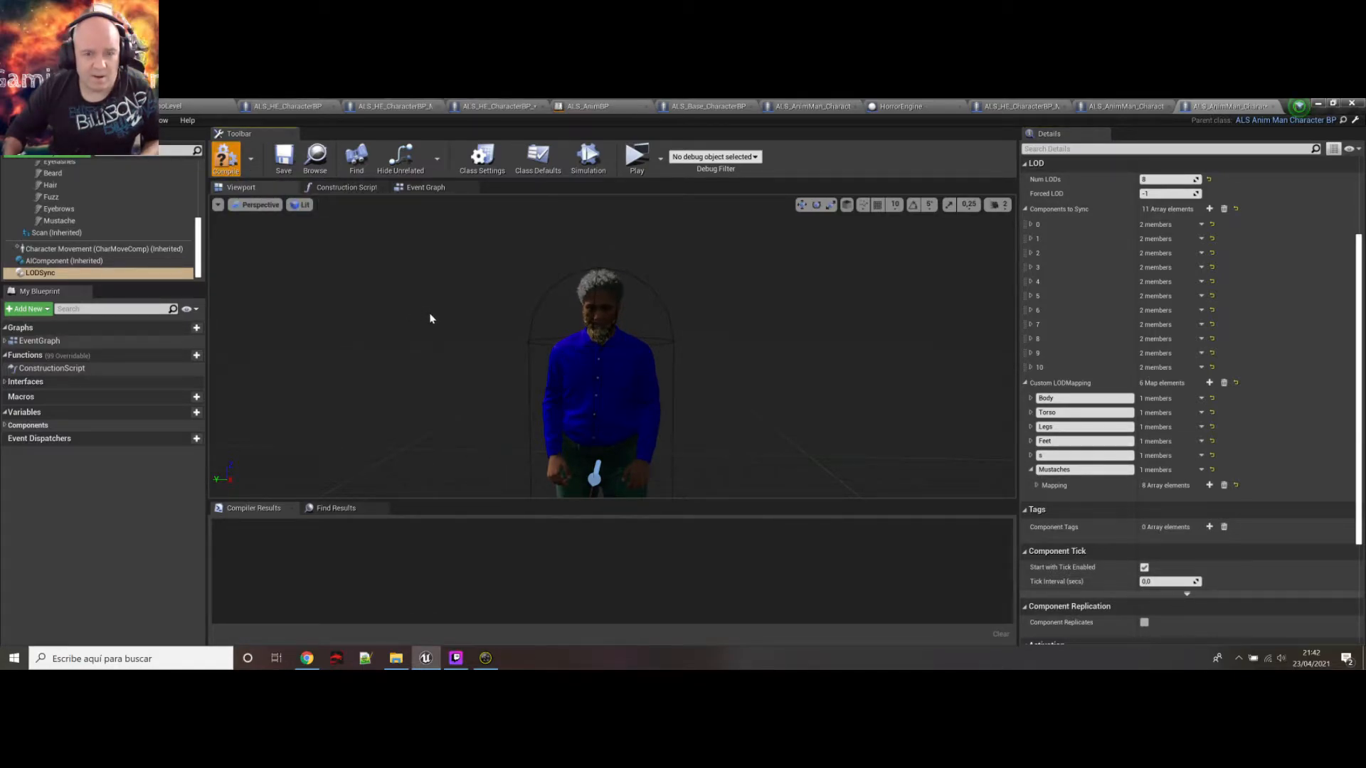
mouse_move(612, 349)
left_mouse_down()
mouse_move(646, 347)
mouse_move(613, 364)
left_mouse_up()
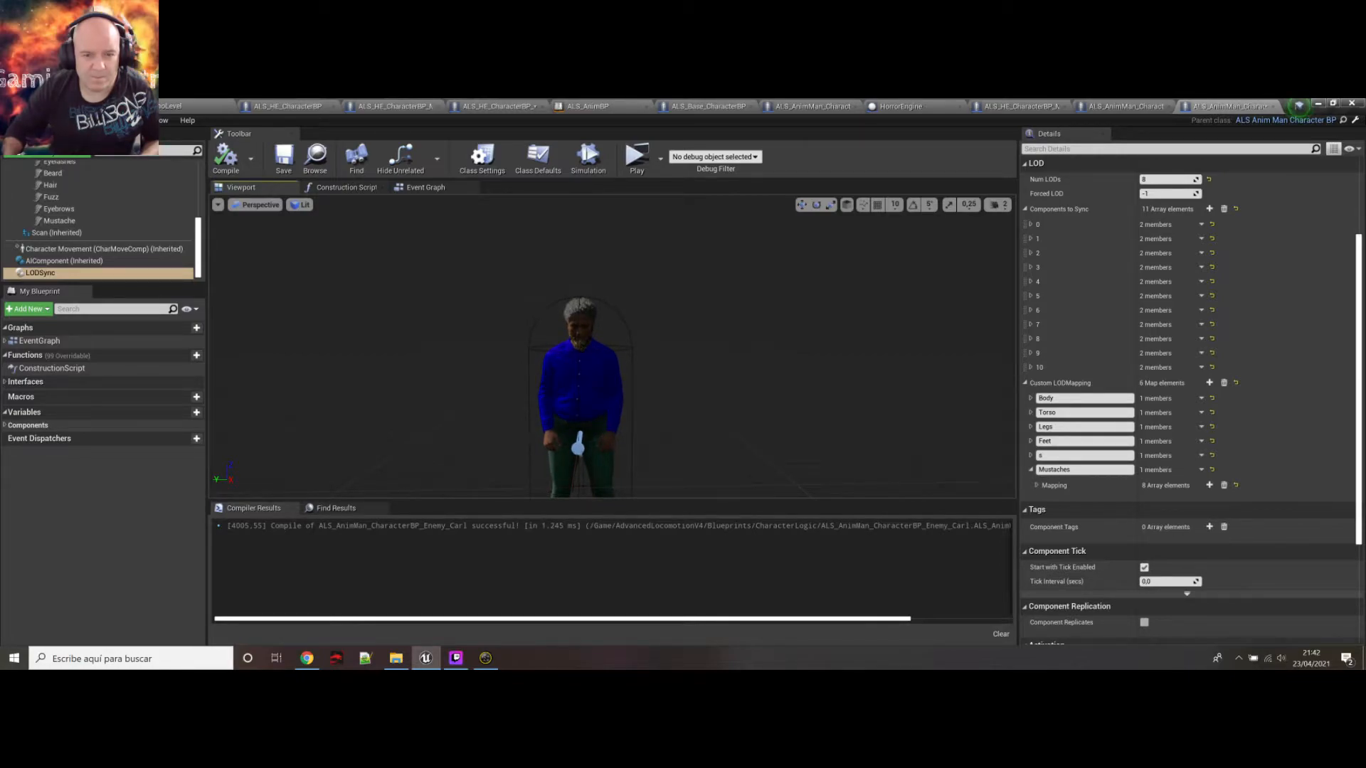
left_click_drag(332, 290, 491, 325)
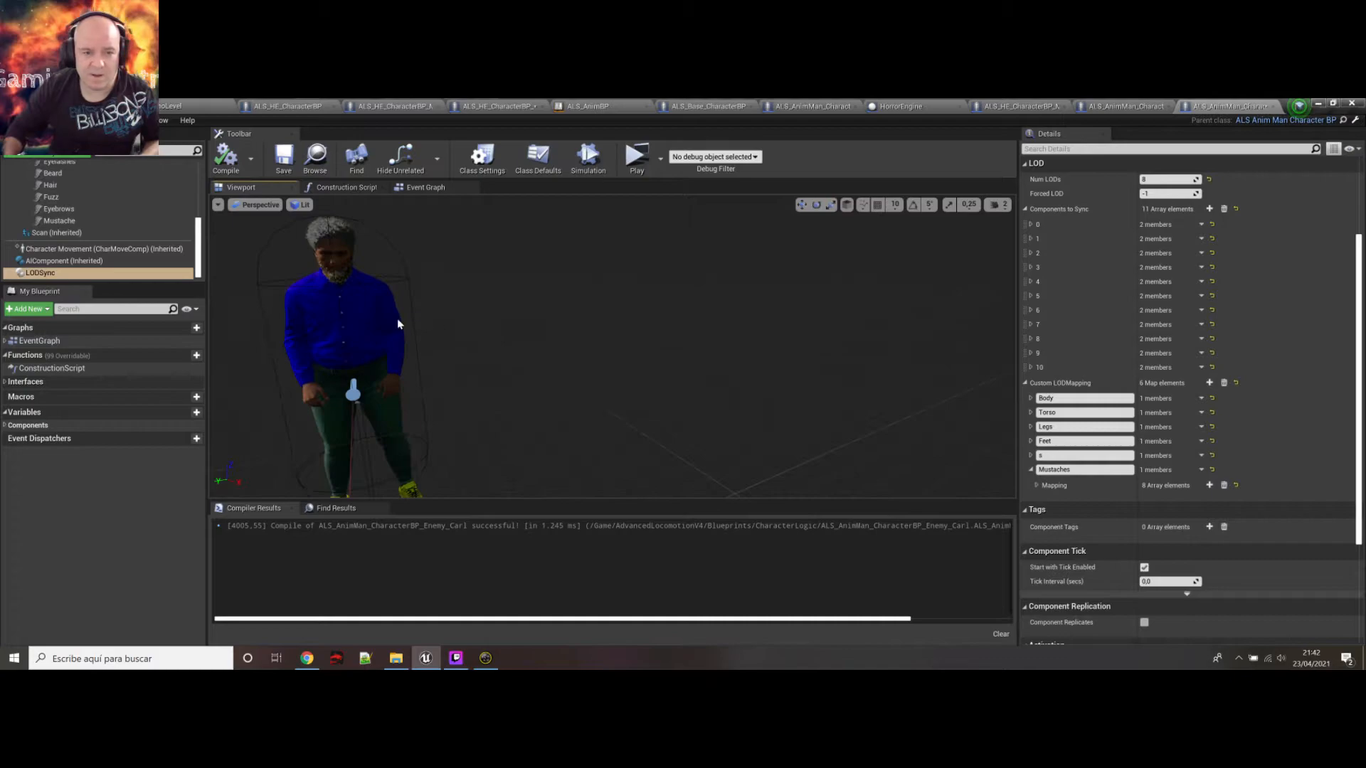
right_click_drag(613, 346, 572, 289)
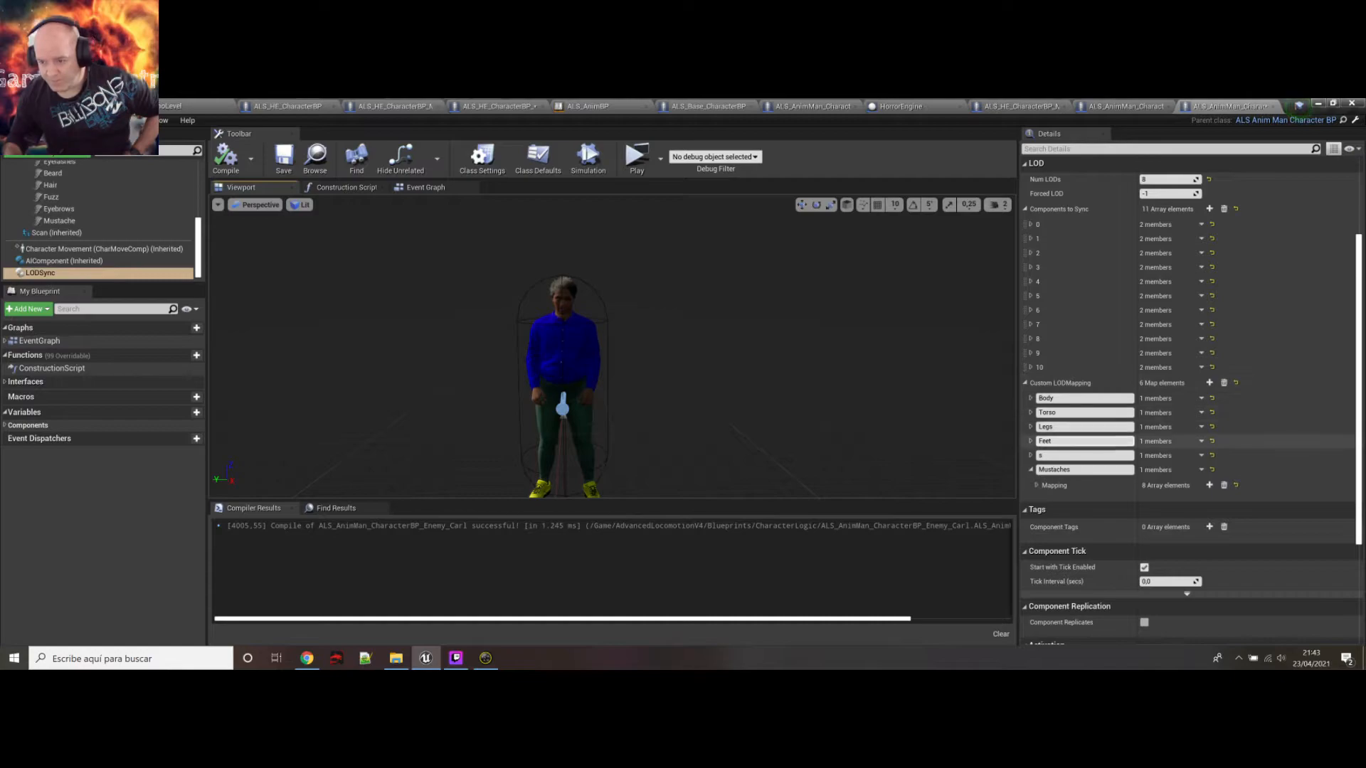
Restore the last two Custom LODMapping keys to Beard and Mustache
left_click(1053, 455)
type("Beard")
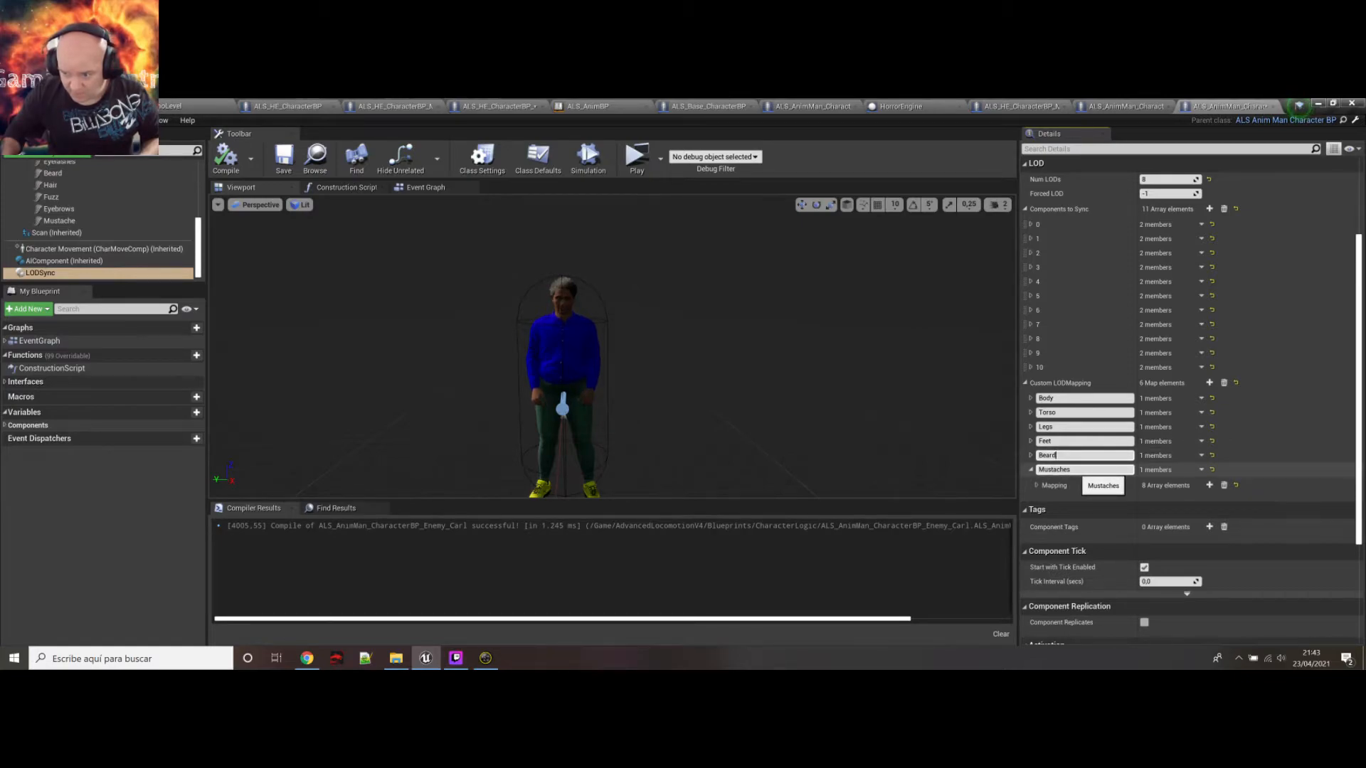
left_click(1074, 469)
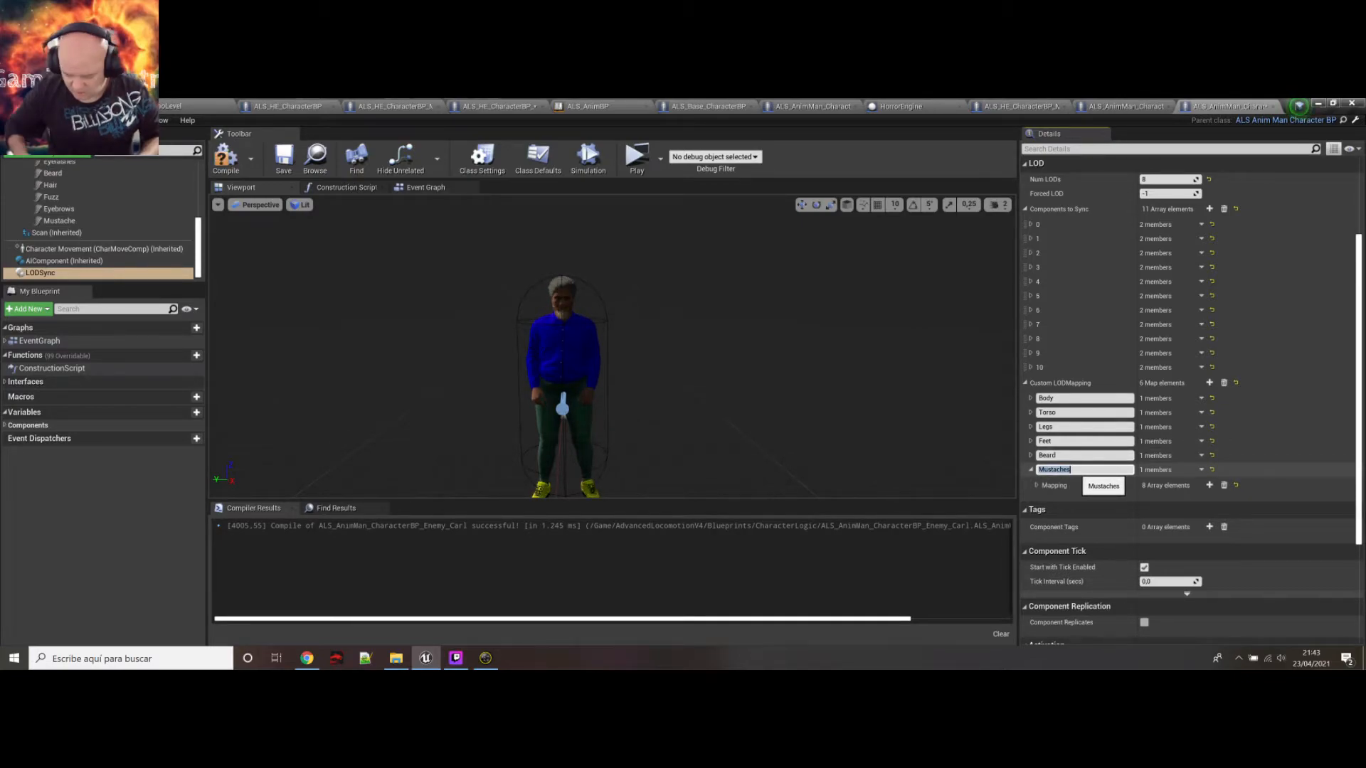
left_click(1073, 470)
key("BackSpace")
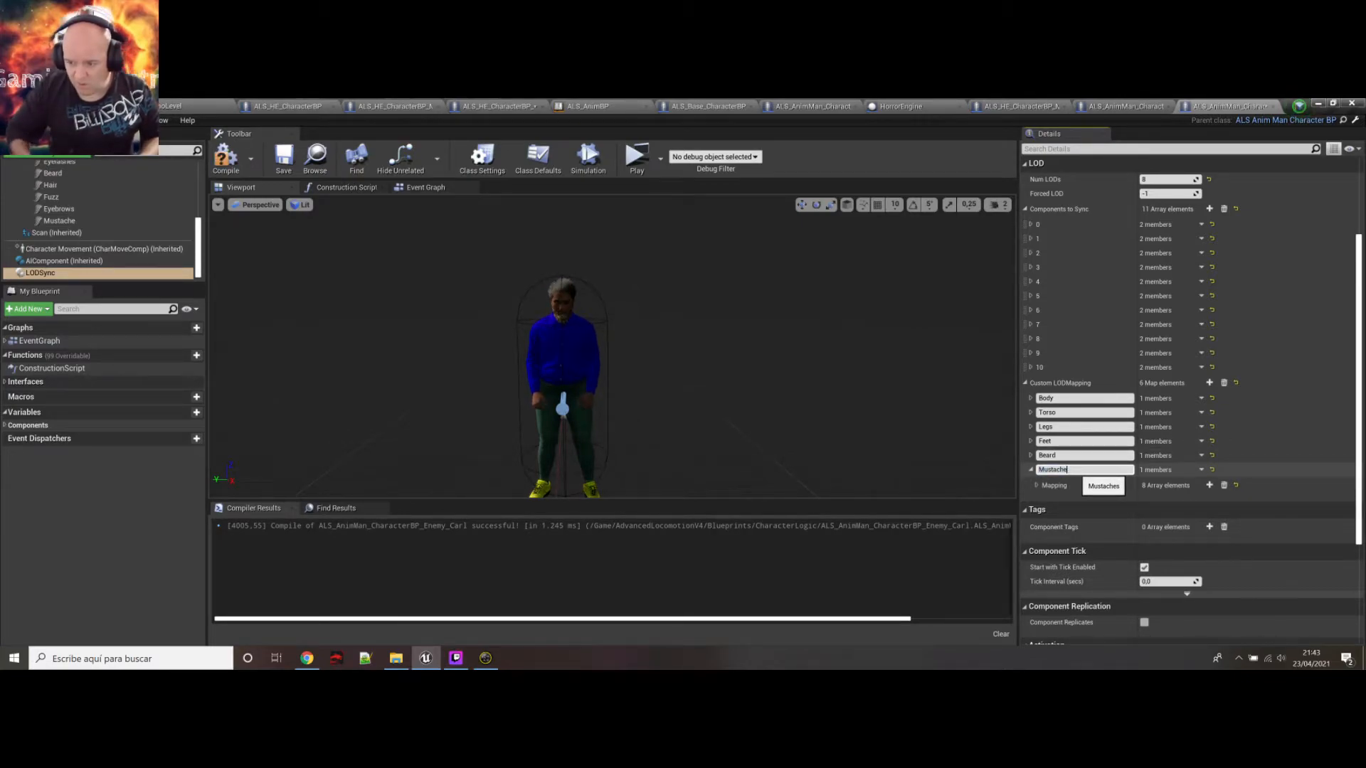
Examine the Beard entry's mapping array in Custom LODMapping, and collapse the Beard and Mustache entries
left_click(1030, 455)
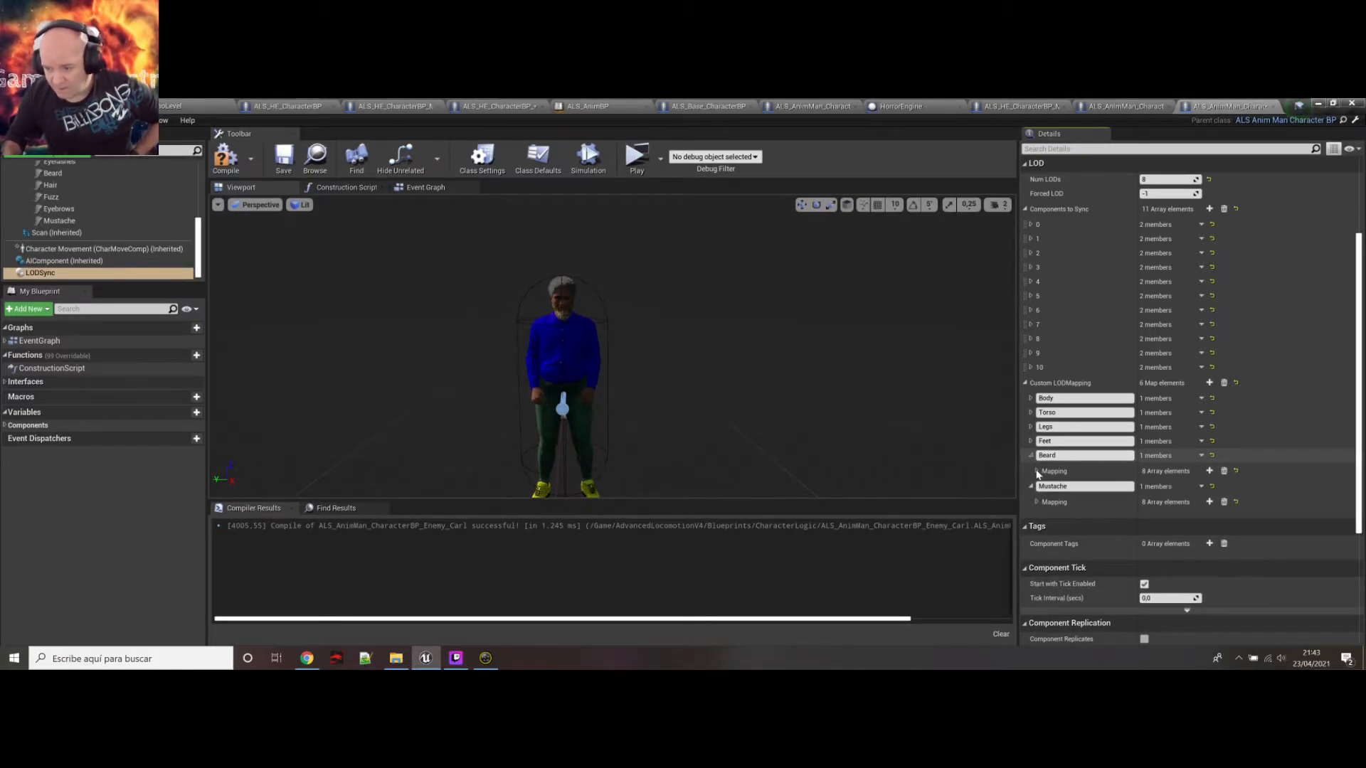
left_click(1037, 471)
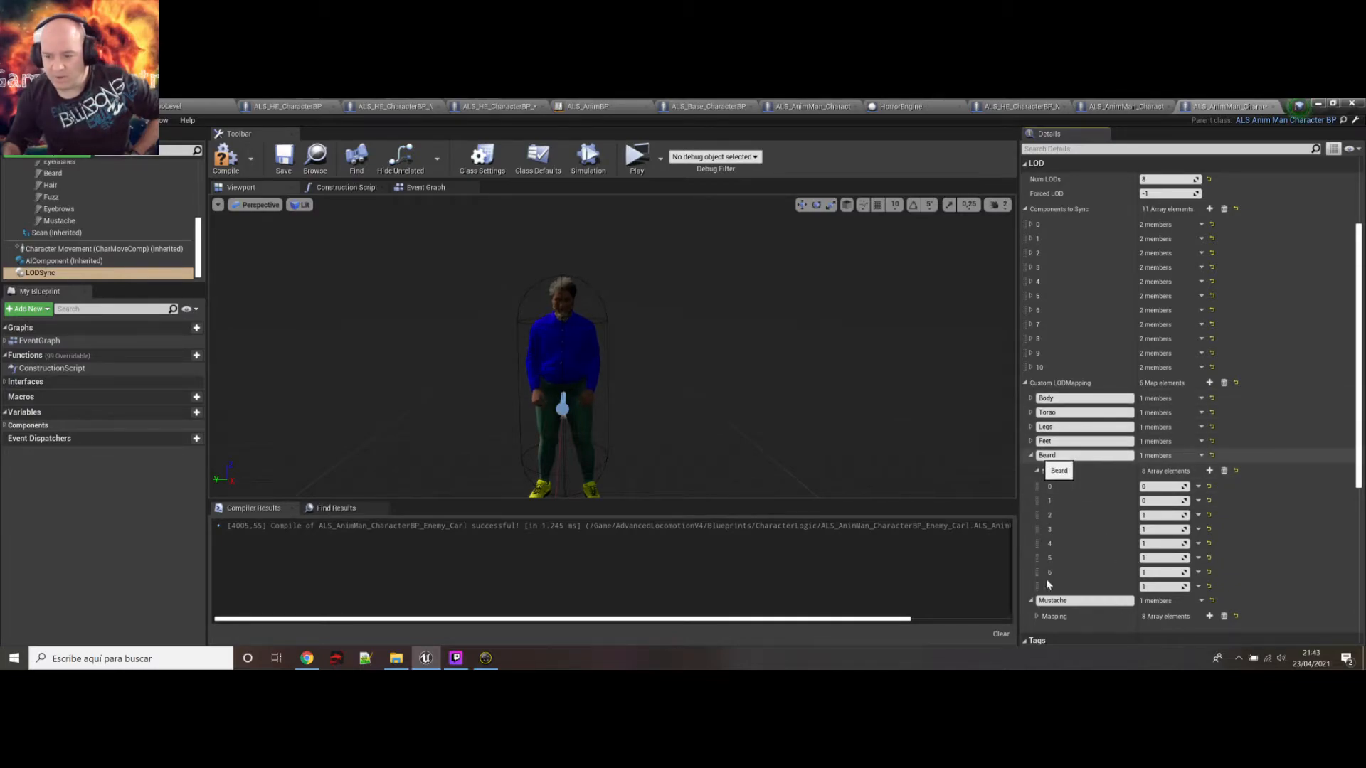
left_click(1031, 456)
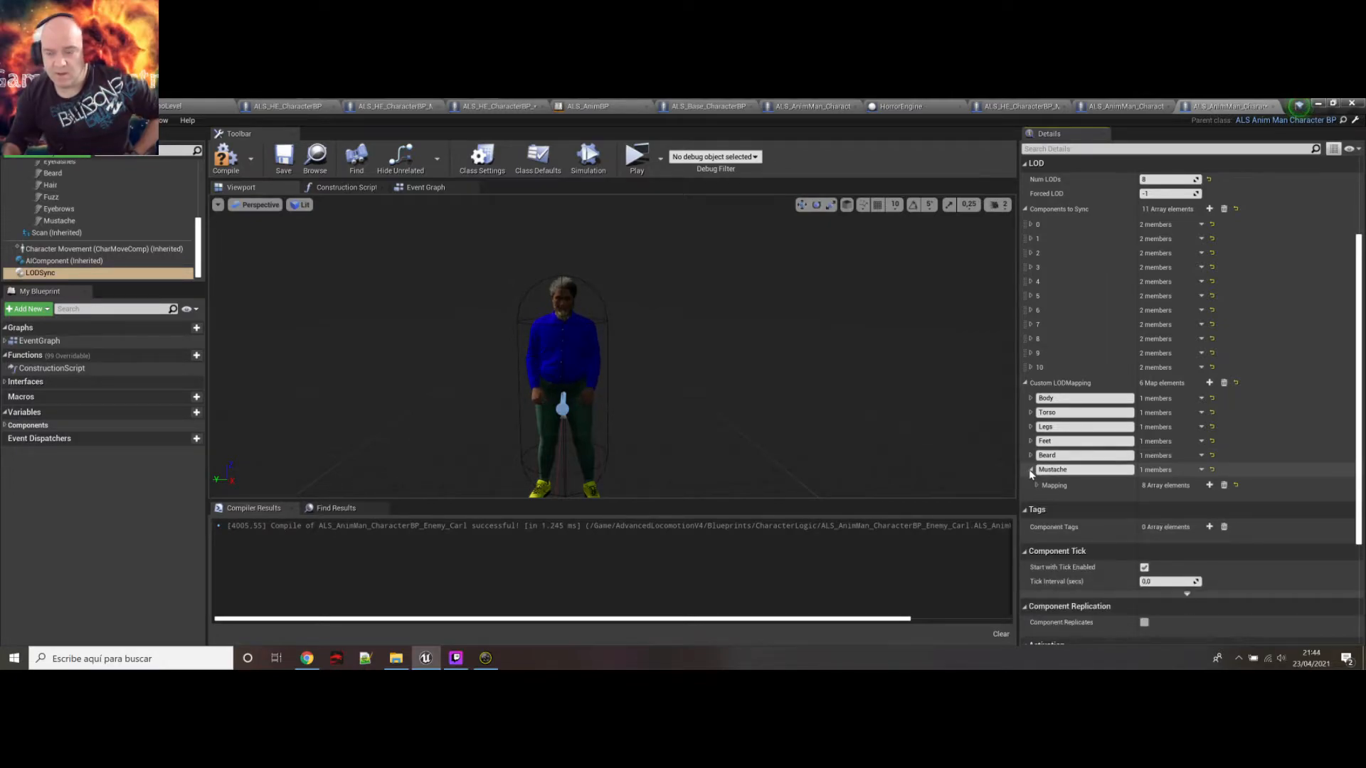
left_click(1031, 471)
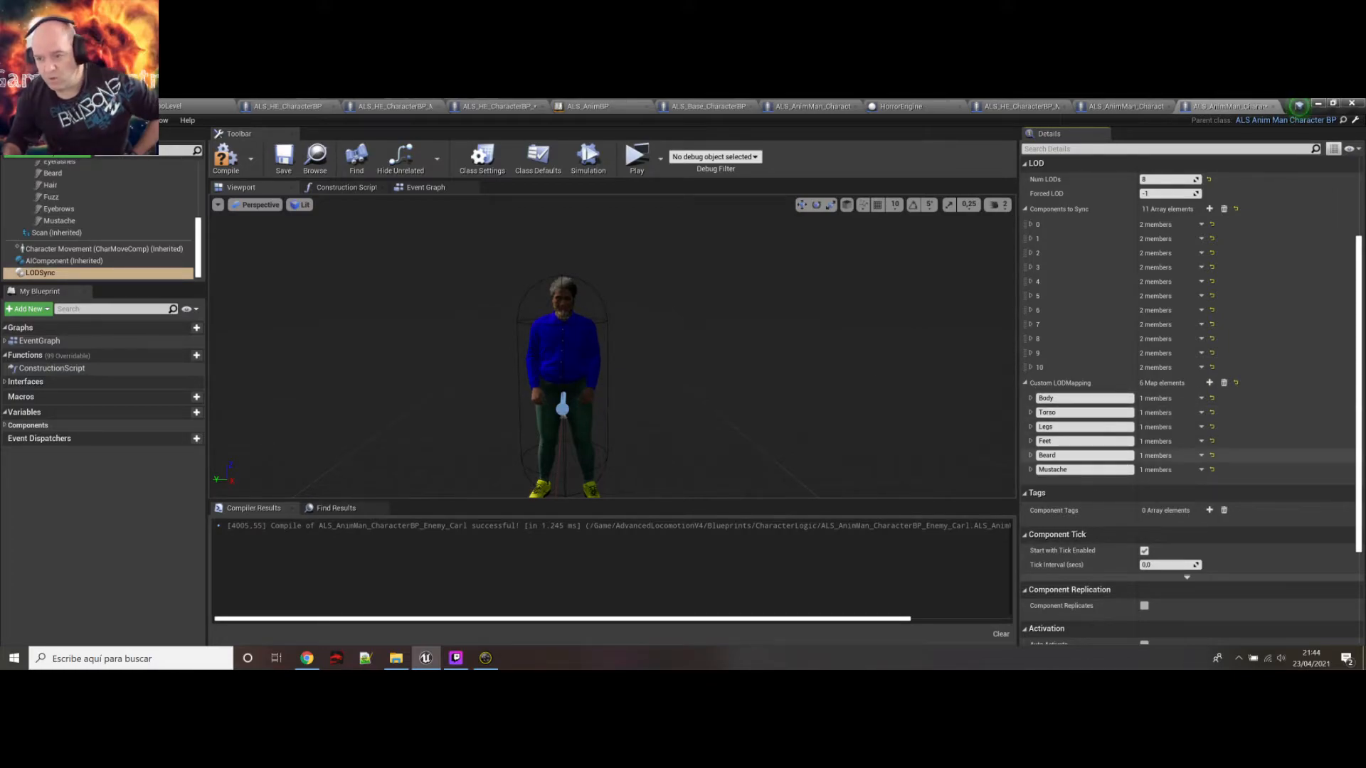
Check the names and sync options of entries 7, 6 and 5 in Components to Sync, collapsing each one again
left_click(1031, 325)
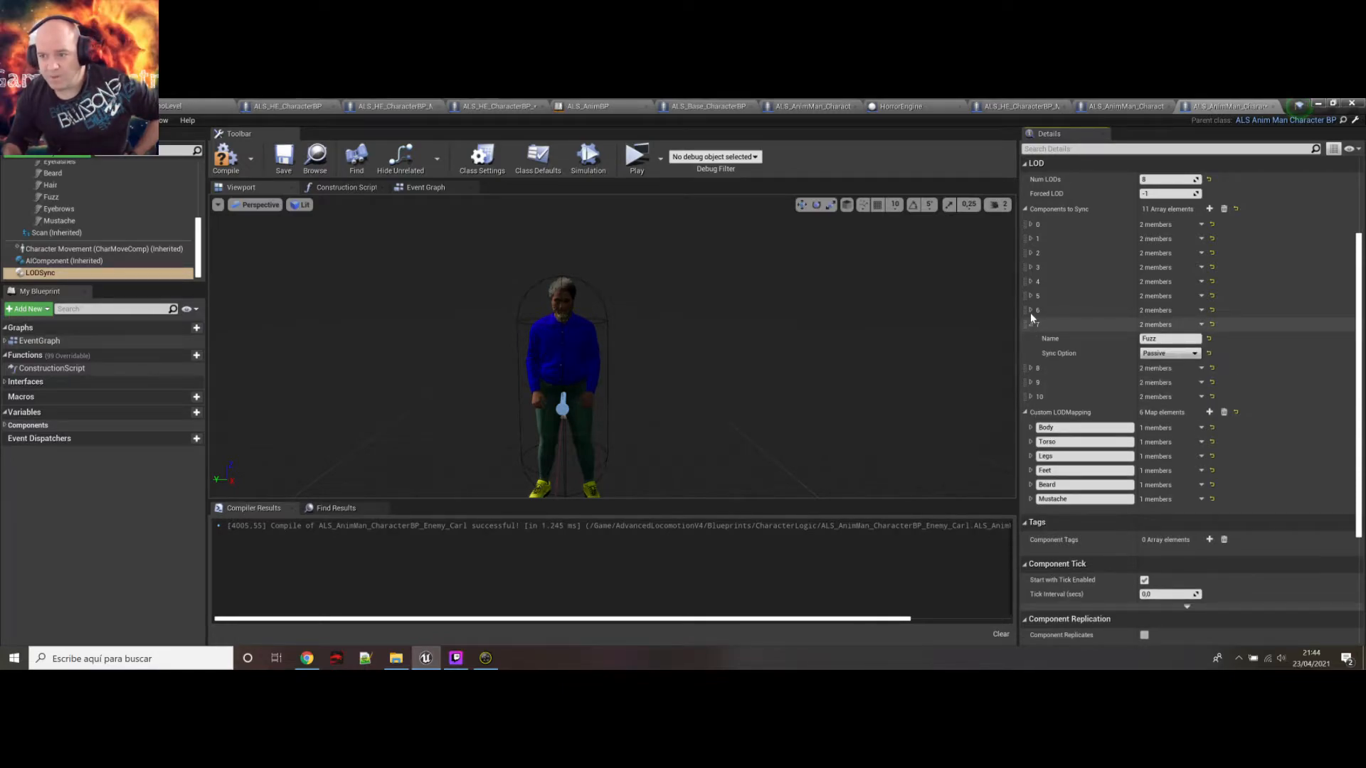
left_click(1030, 324)
left_click(1031, 311)
left_click(1031, 310)
left_click(1030, 296)
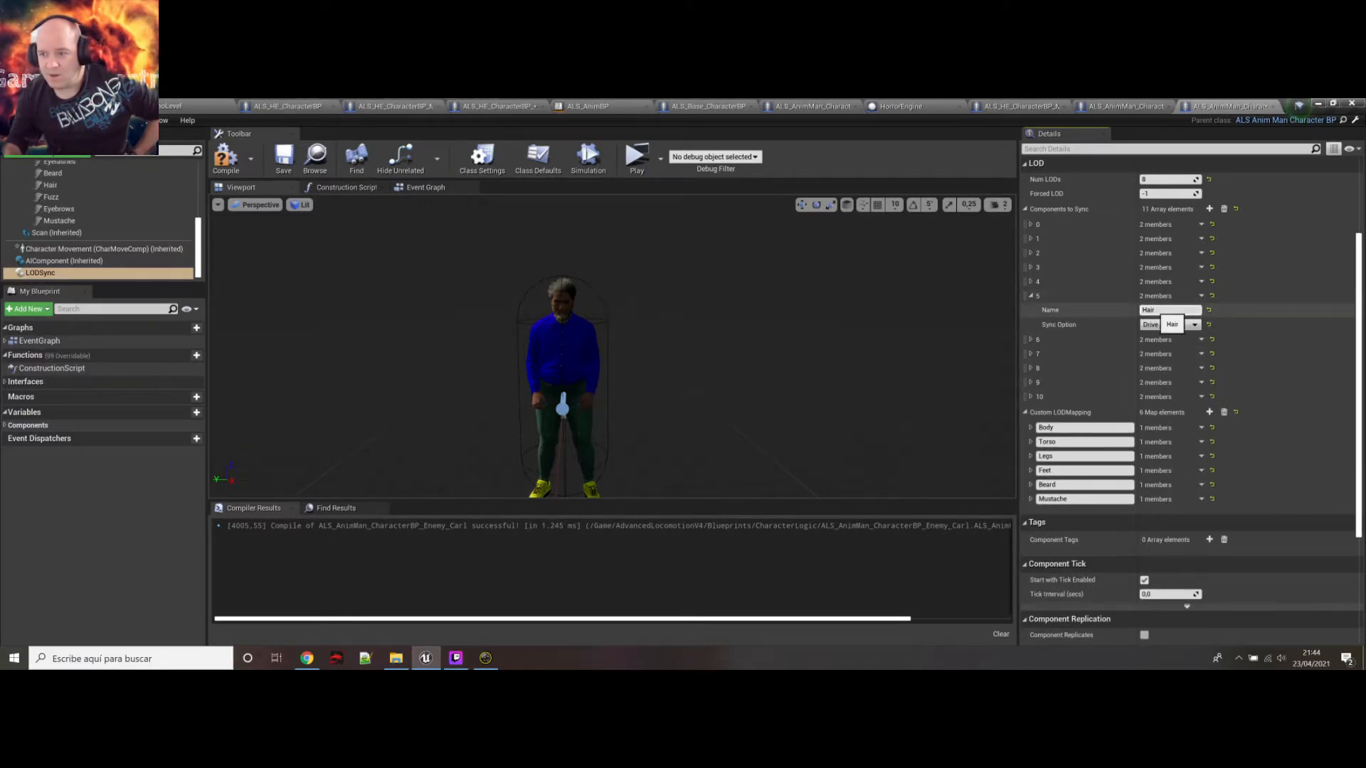
left_click(1031, 296)
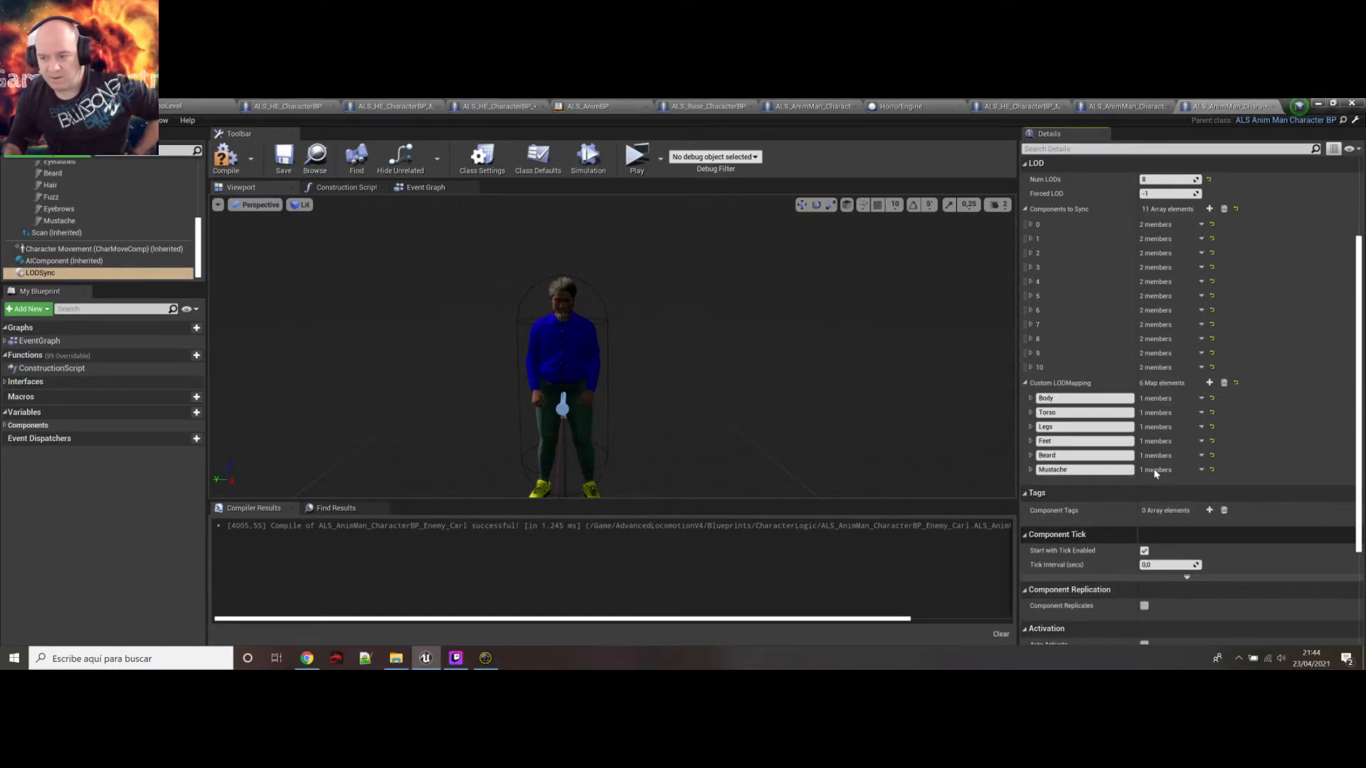
mouse_move(1153, 473)
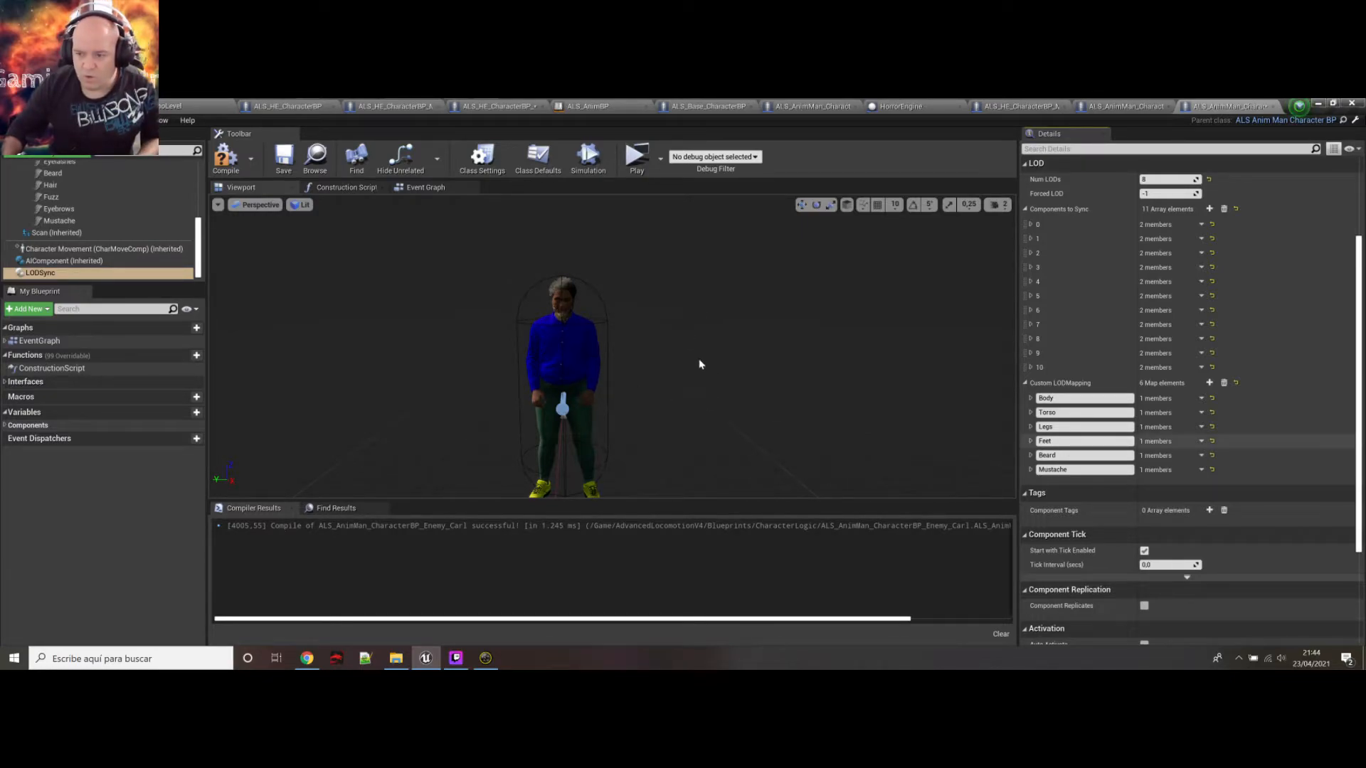
right_click_drag(612, 349, 680, 340)
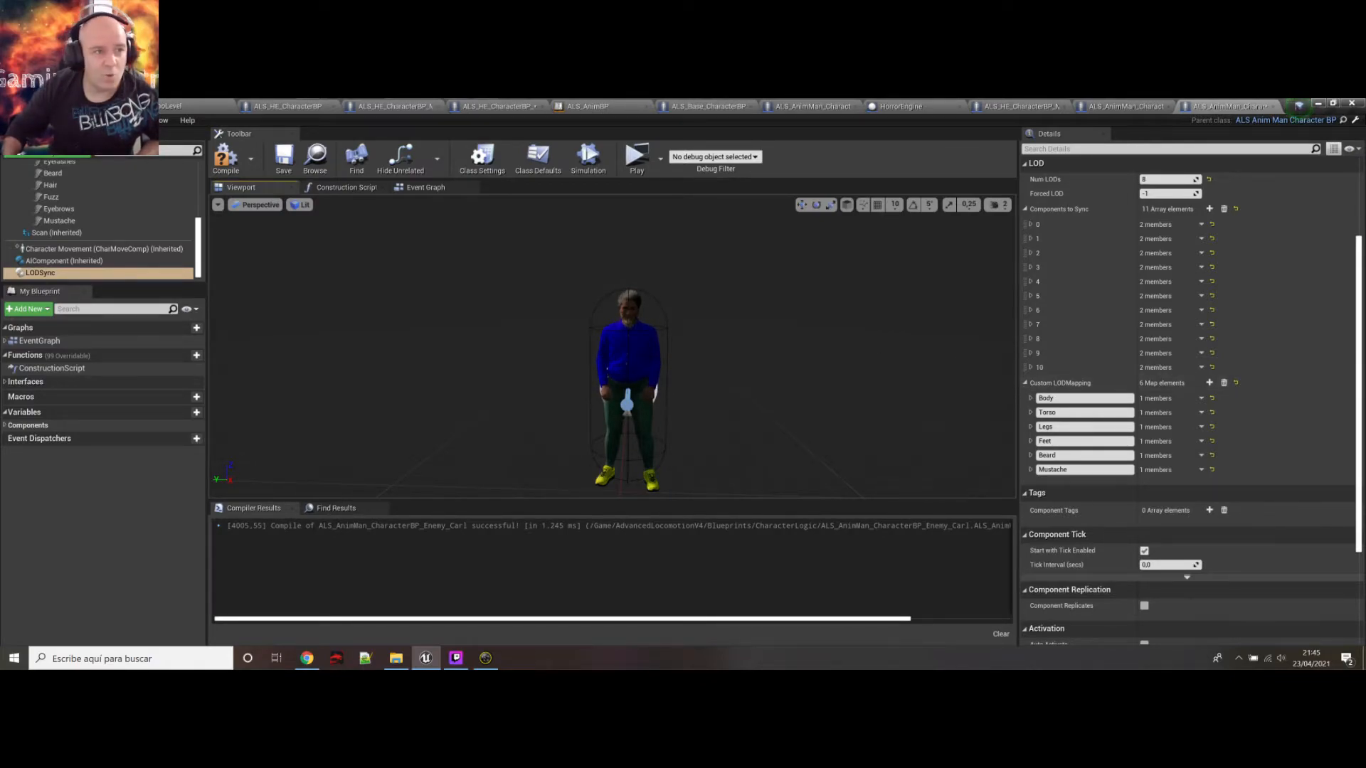
Duplicate the ALS_AnimMan_CharacterBP_Enemy_Carl Blueprint in the CharacterLogic folder and name the copy ALS_AnimMan_CharacterBP_Enemy_Kevin
left_click(164, 107)
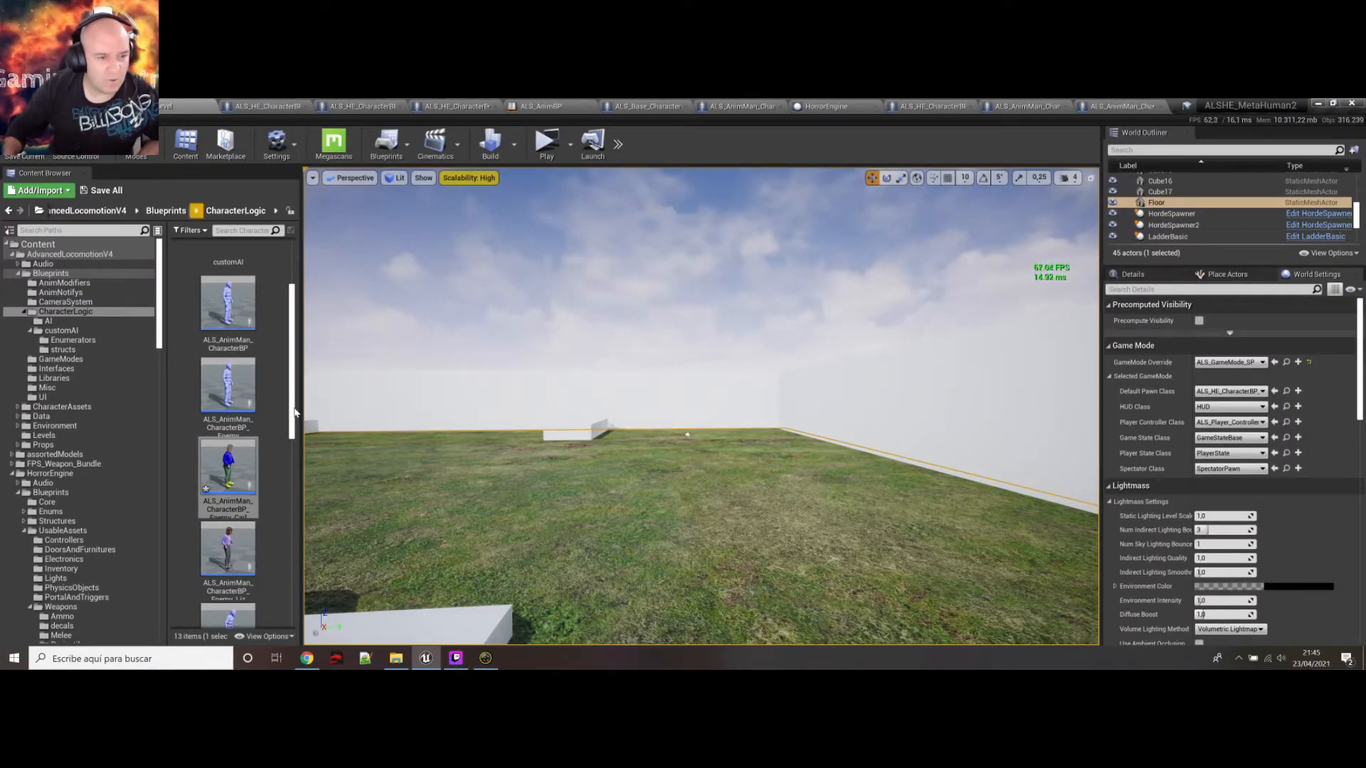
left_click_drag(293, 427, 291, 461)
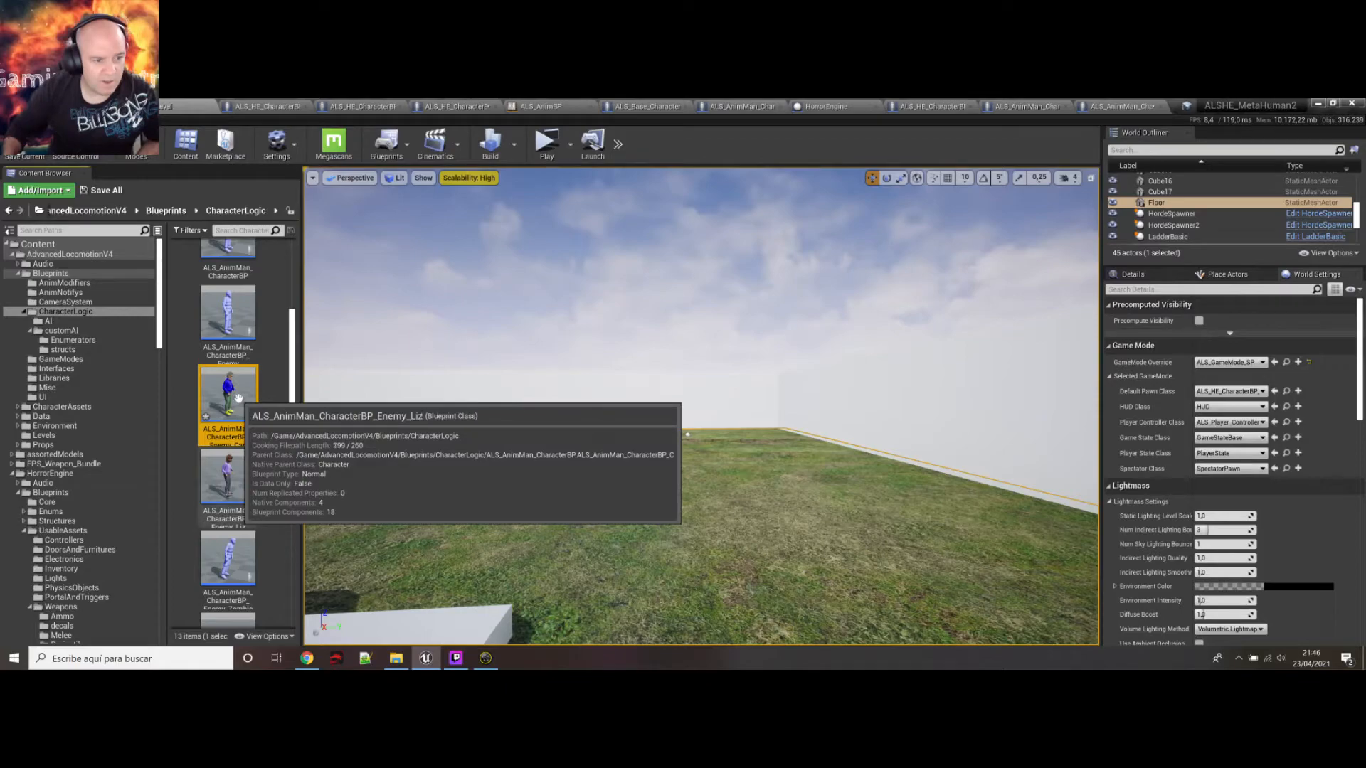
right_click(238, 399)
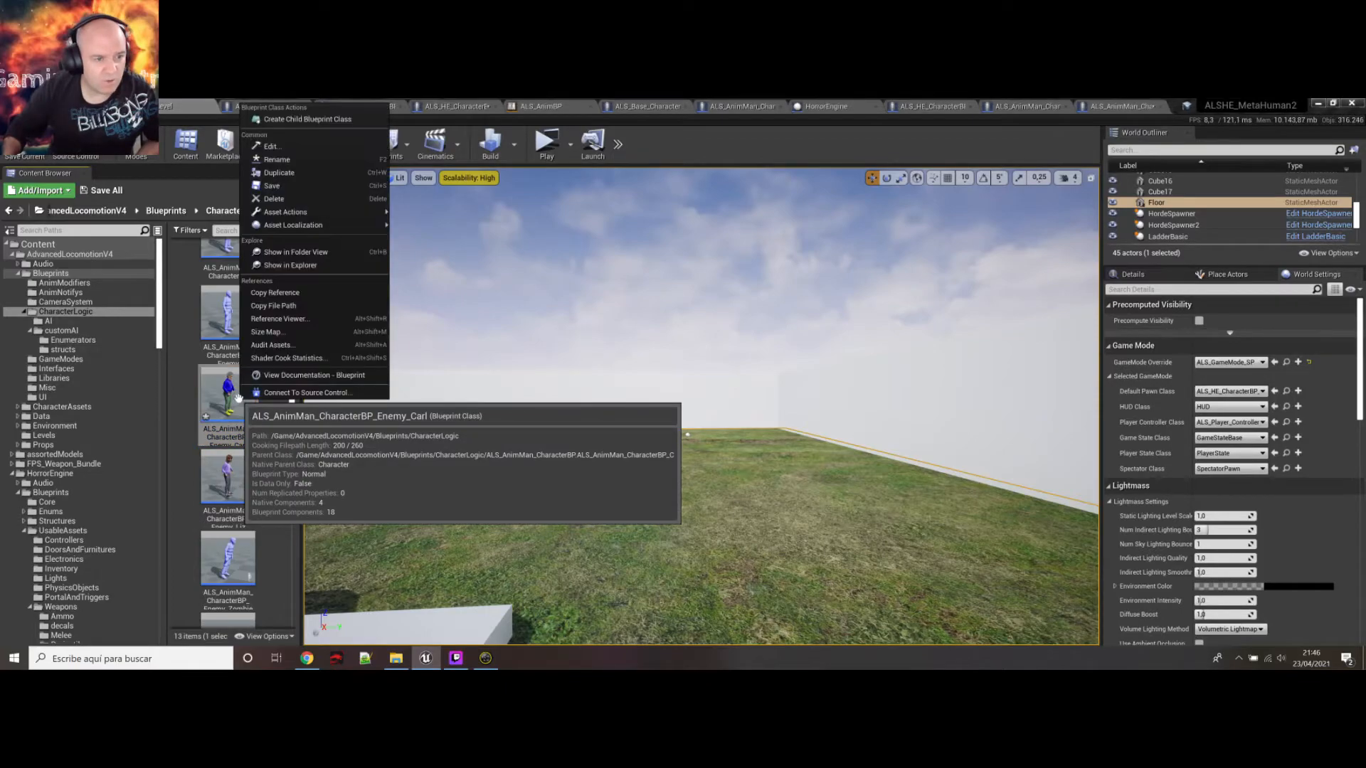
left_click(292, 175)
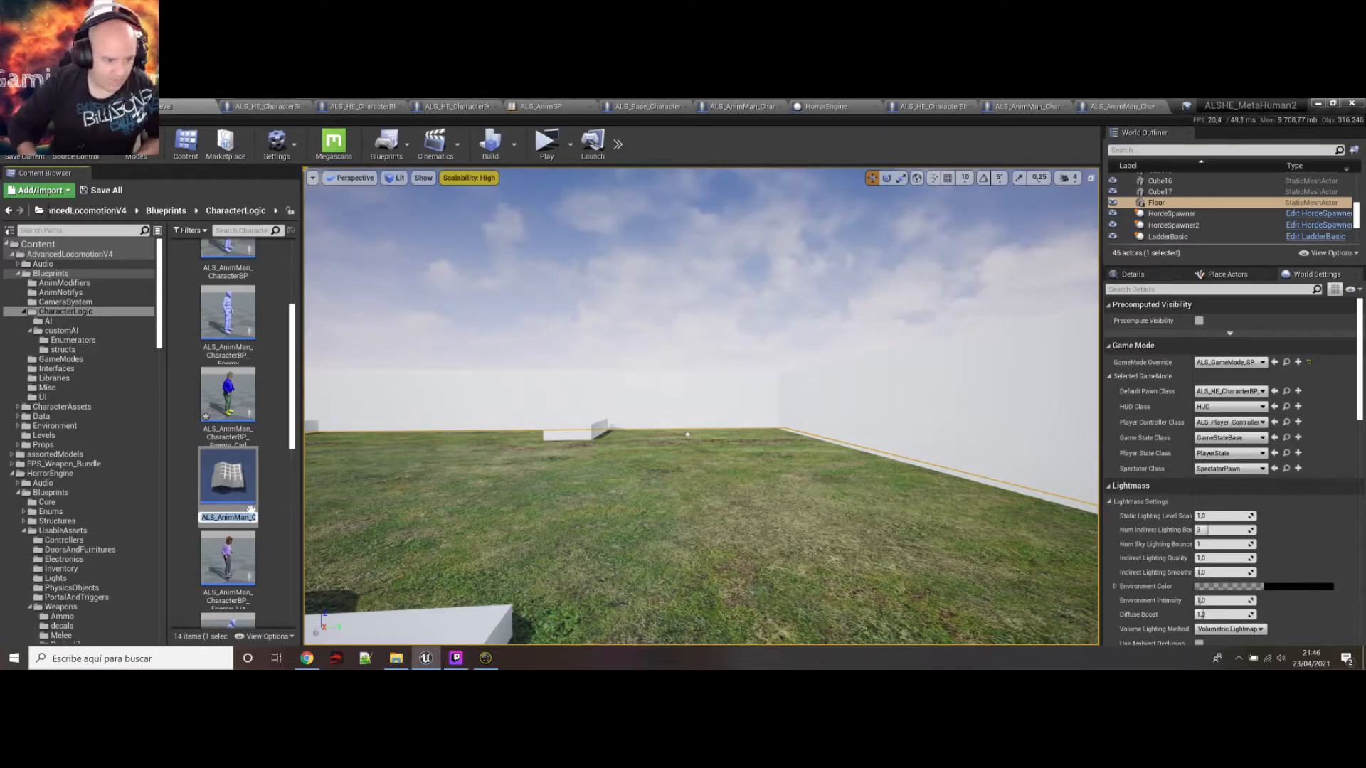
type("BP_Enemy_Carl1")
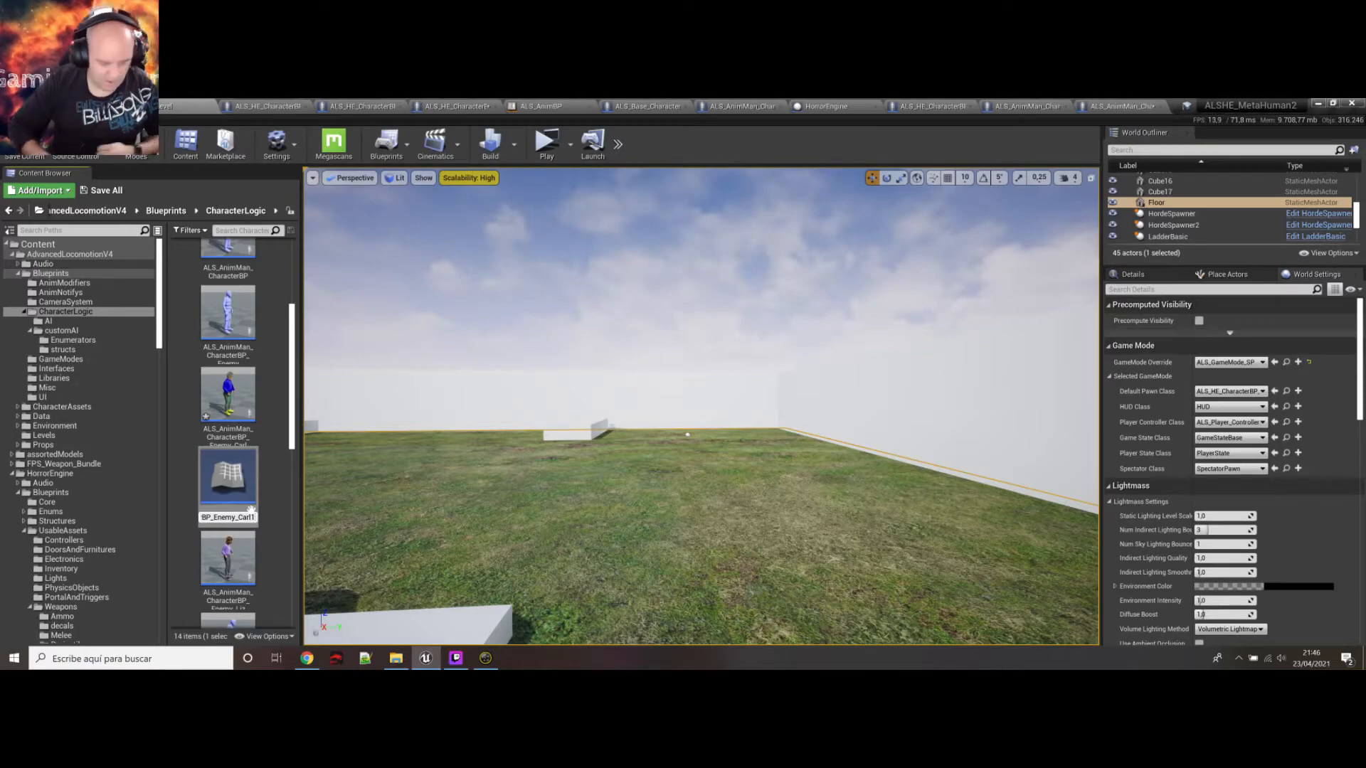
key("BackSpace")
key("BackSpace")
key("BackSpace")
key("BackSpace")
type("Kev")
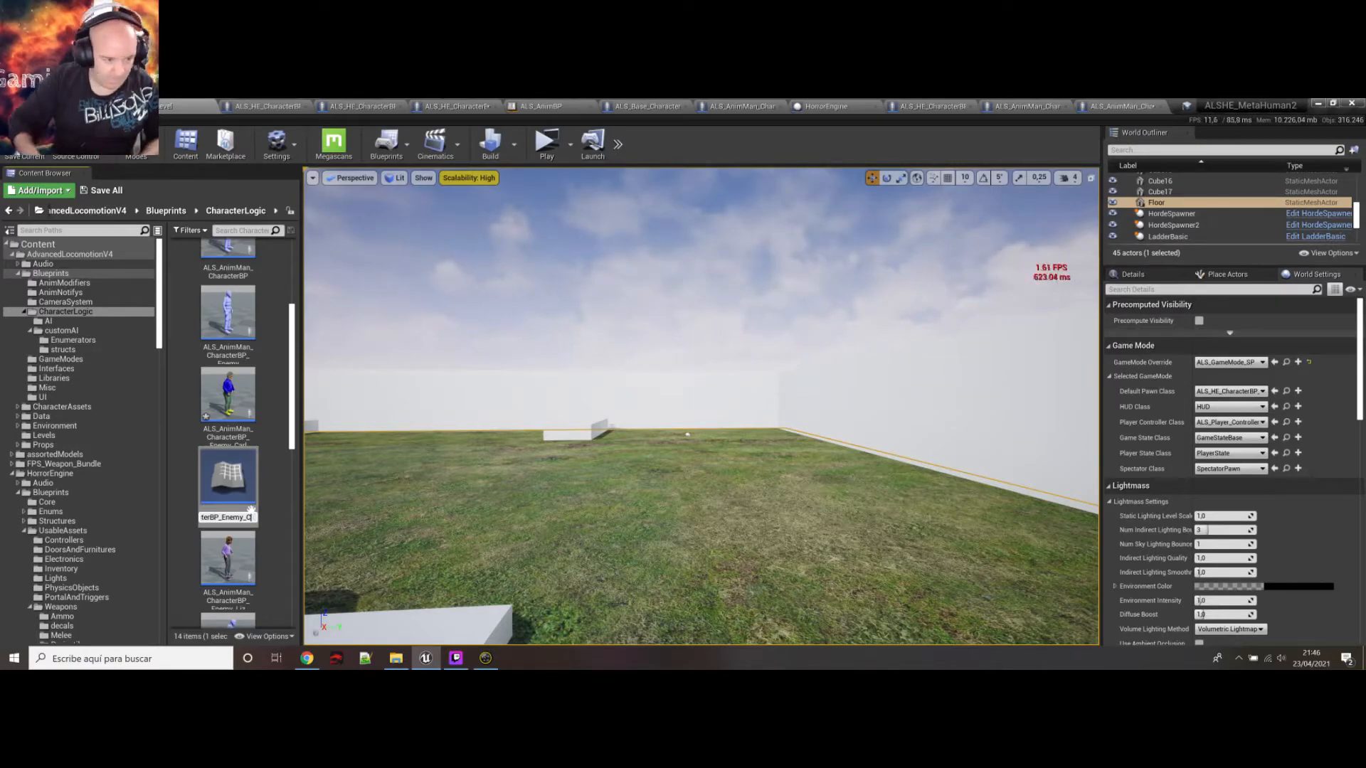
type("in")
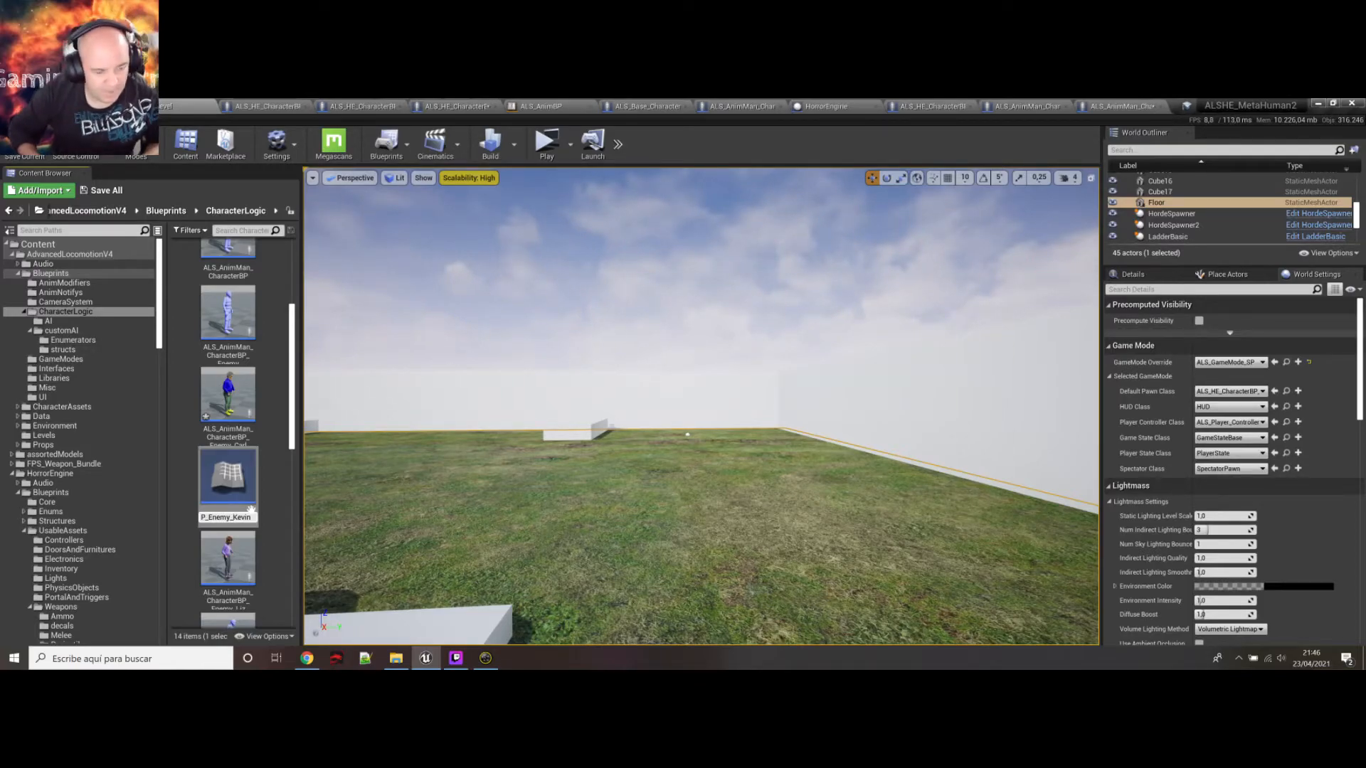
key("Return")
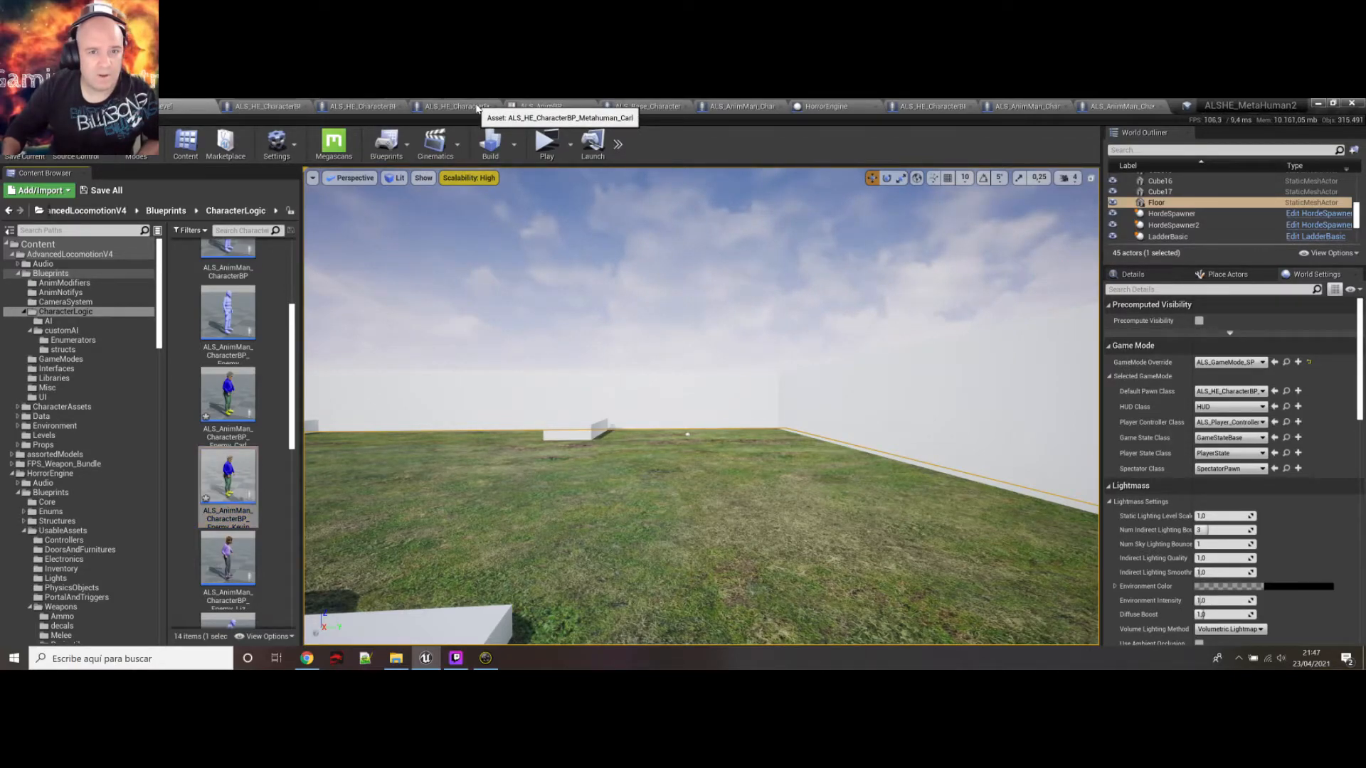
Close the open player, animation, base character and HorrorEngine assets, keeping only the Carl enemy Blueprint open
middle_click(476, 107)
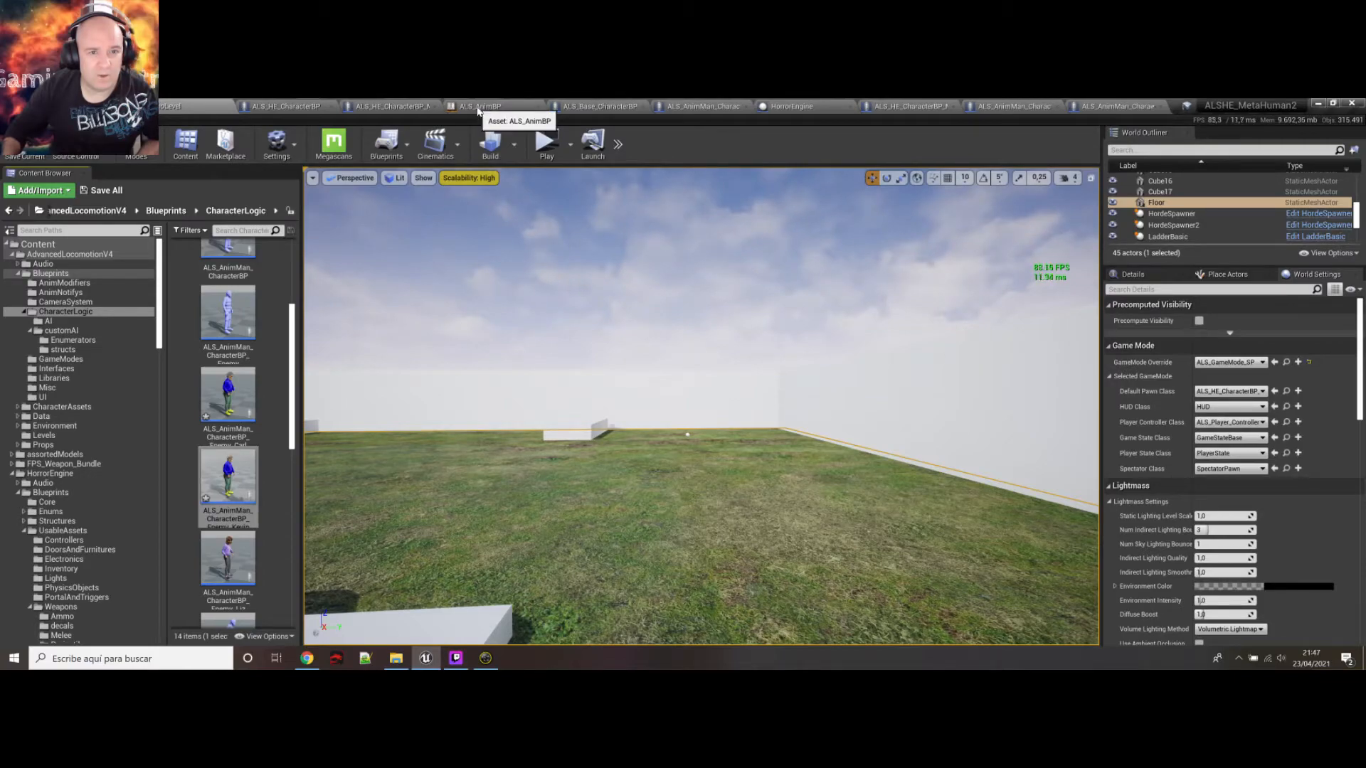
middle_click(483, 112)
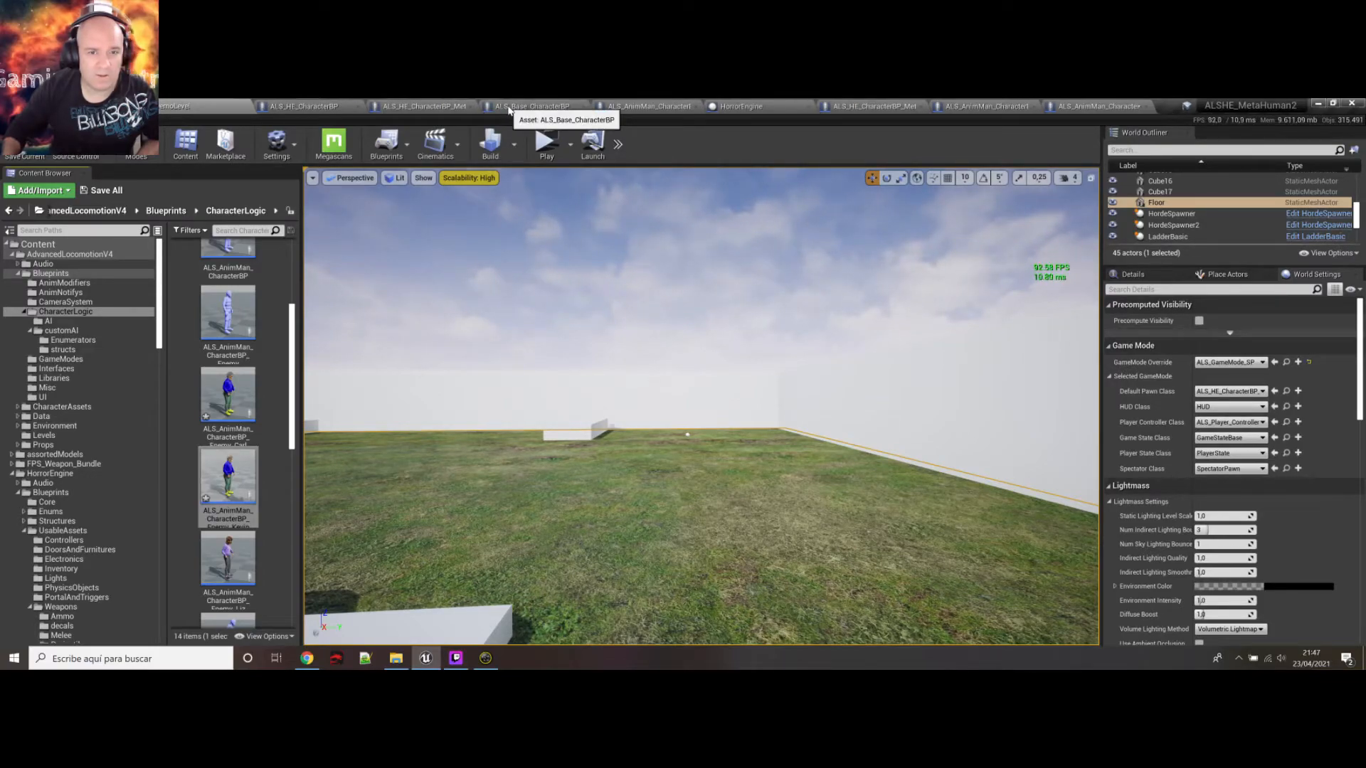
middle_click(509, 108)
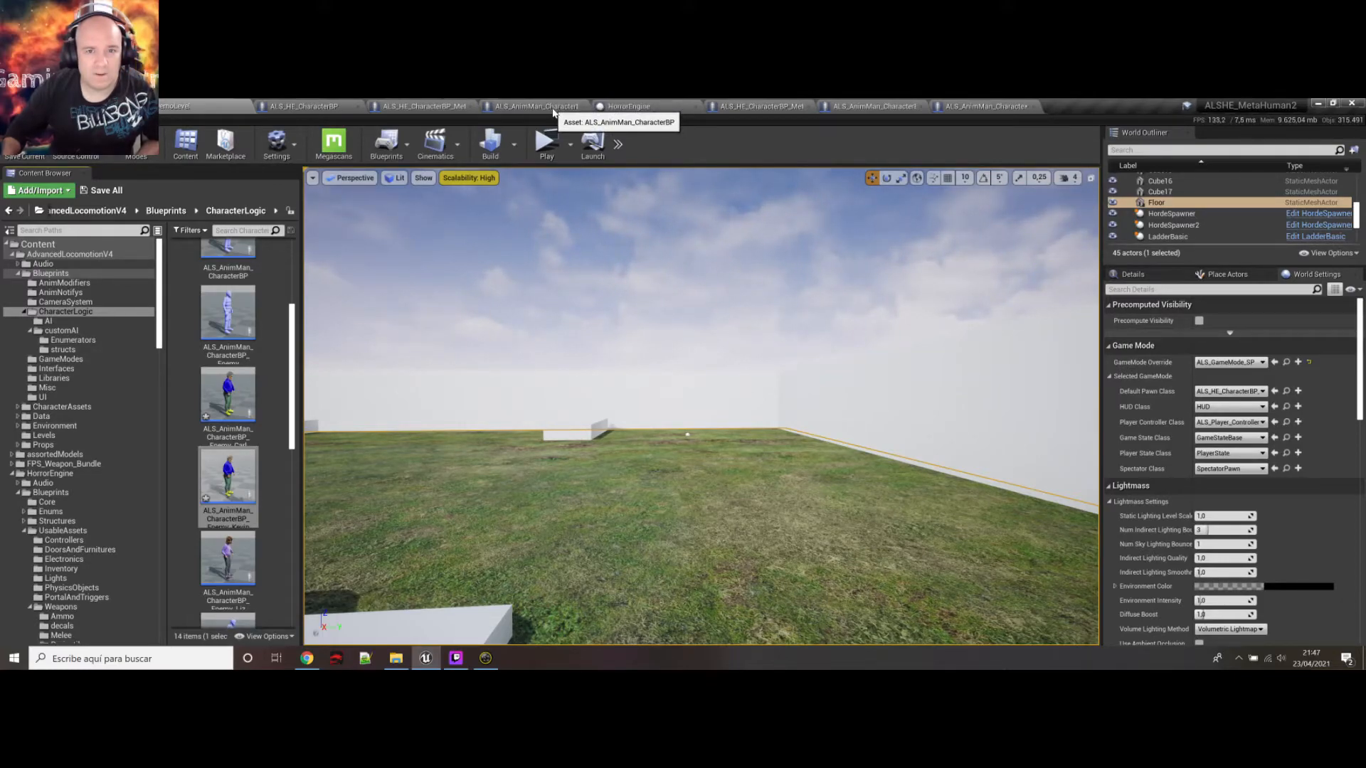
middle_click(554, 111)
middle_click(558, 112)
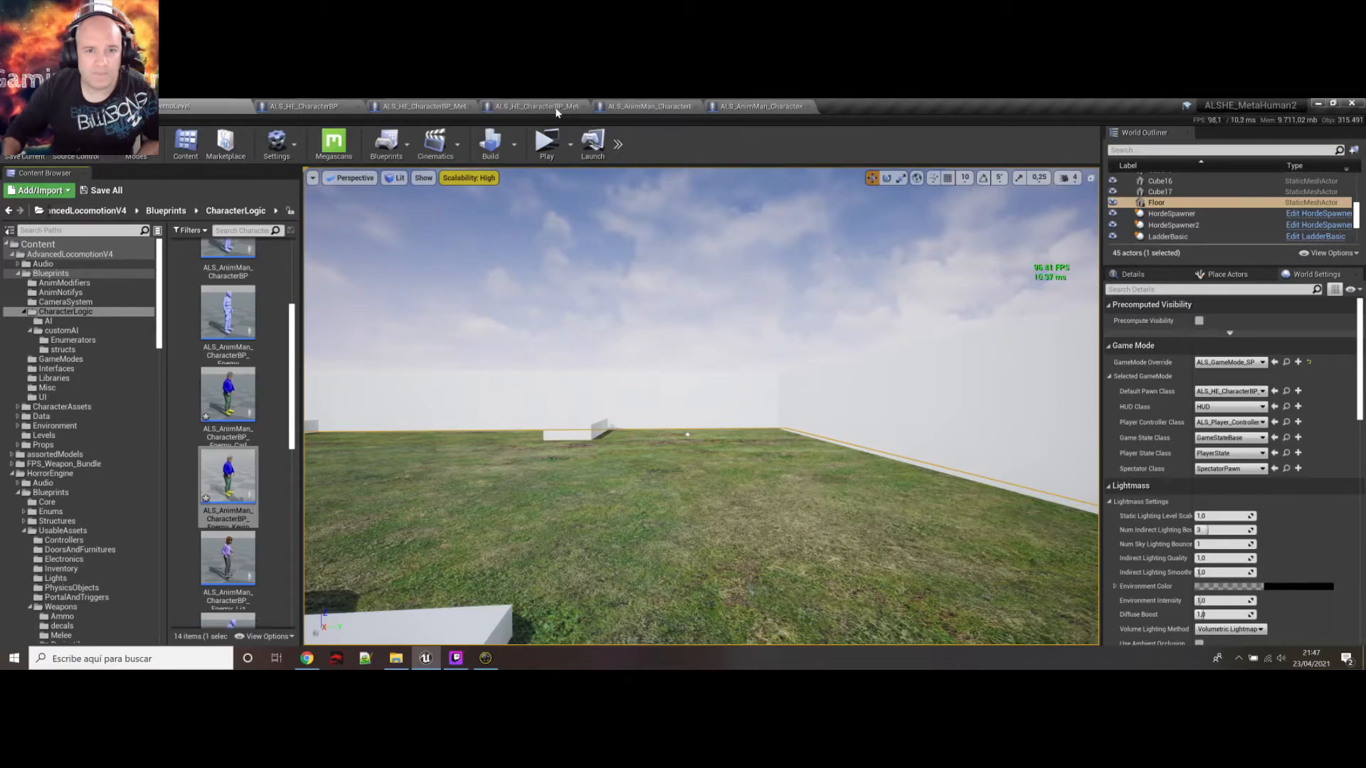
middle_click(556, 111)
middle_click(556, 111)
left_click(558, 112)
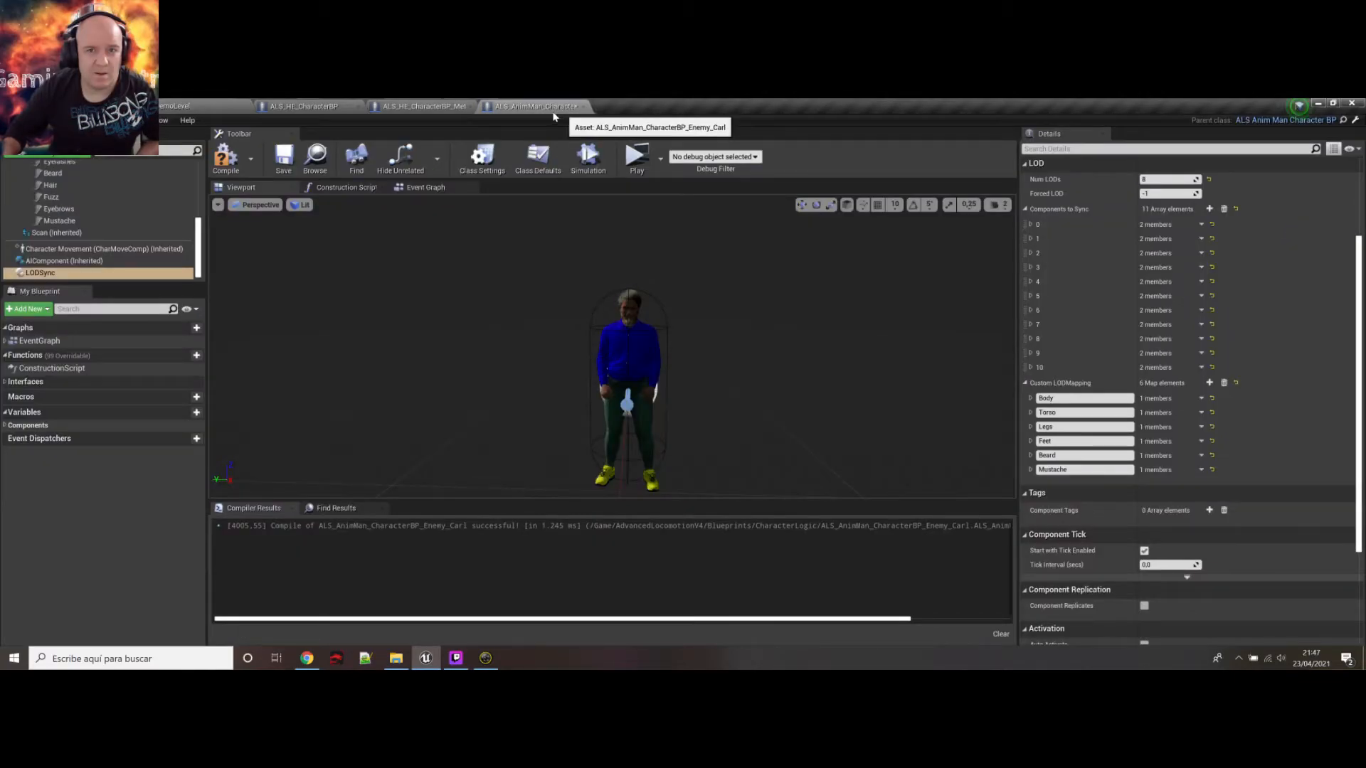
left_click(442, 108)
middle_click(442, 108)
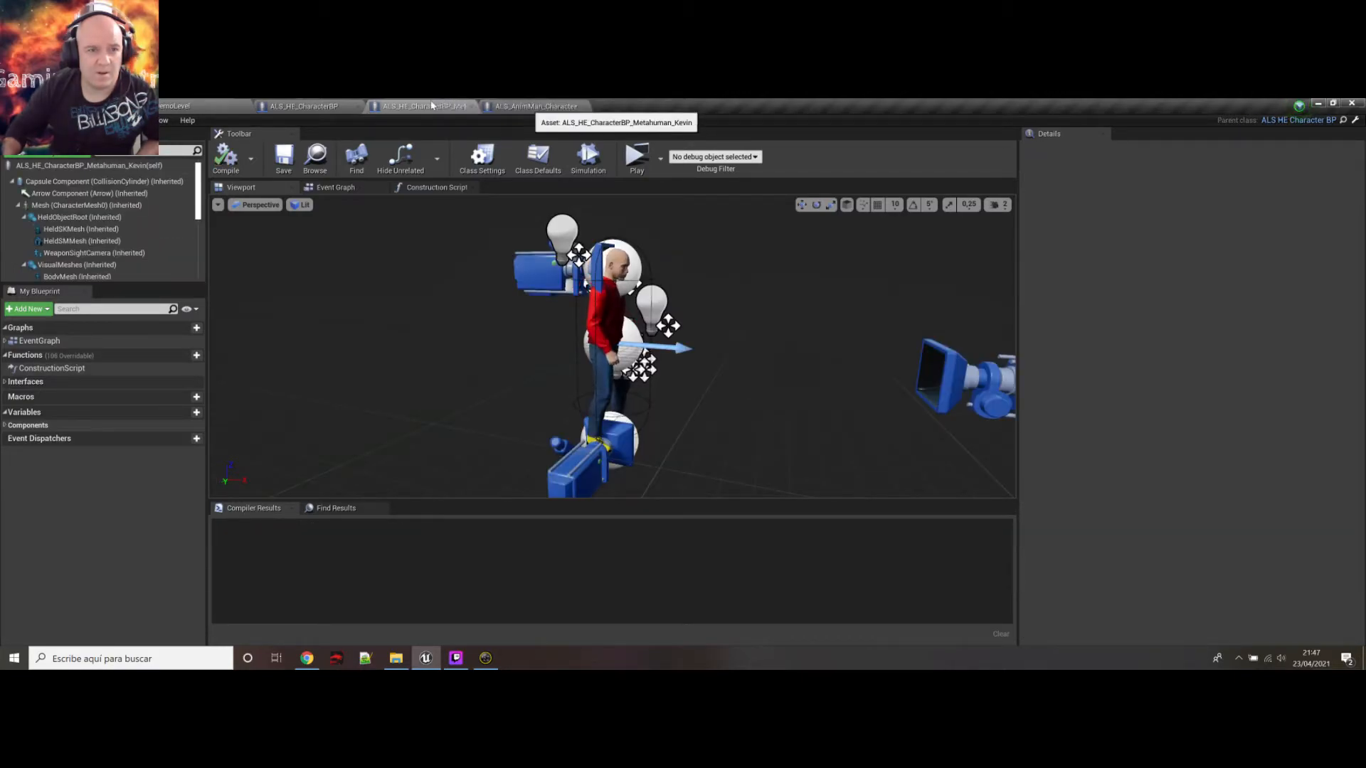
middle_click(320, 108)
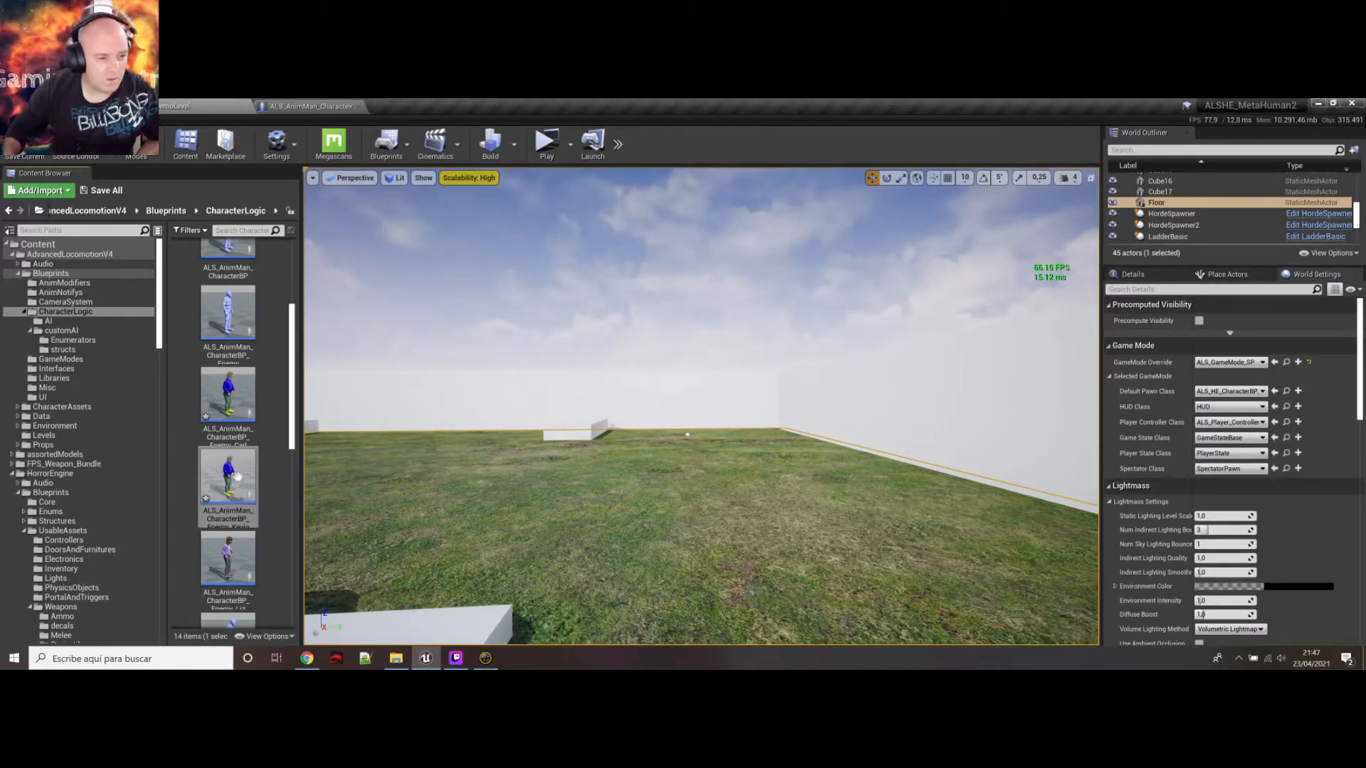
Open the Kevin enemy Blueprint, close the Carl enemy Blueprint, and dock Kevin's editor in the main window
double_click(238, 476)
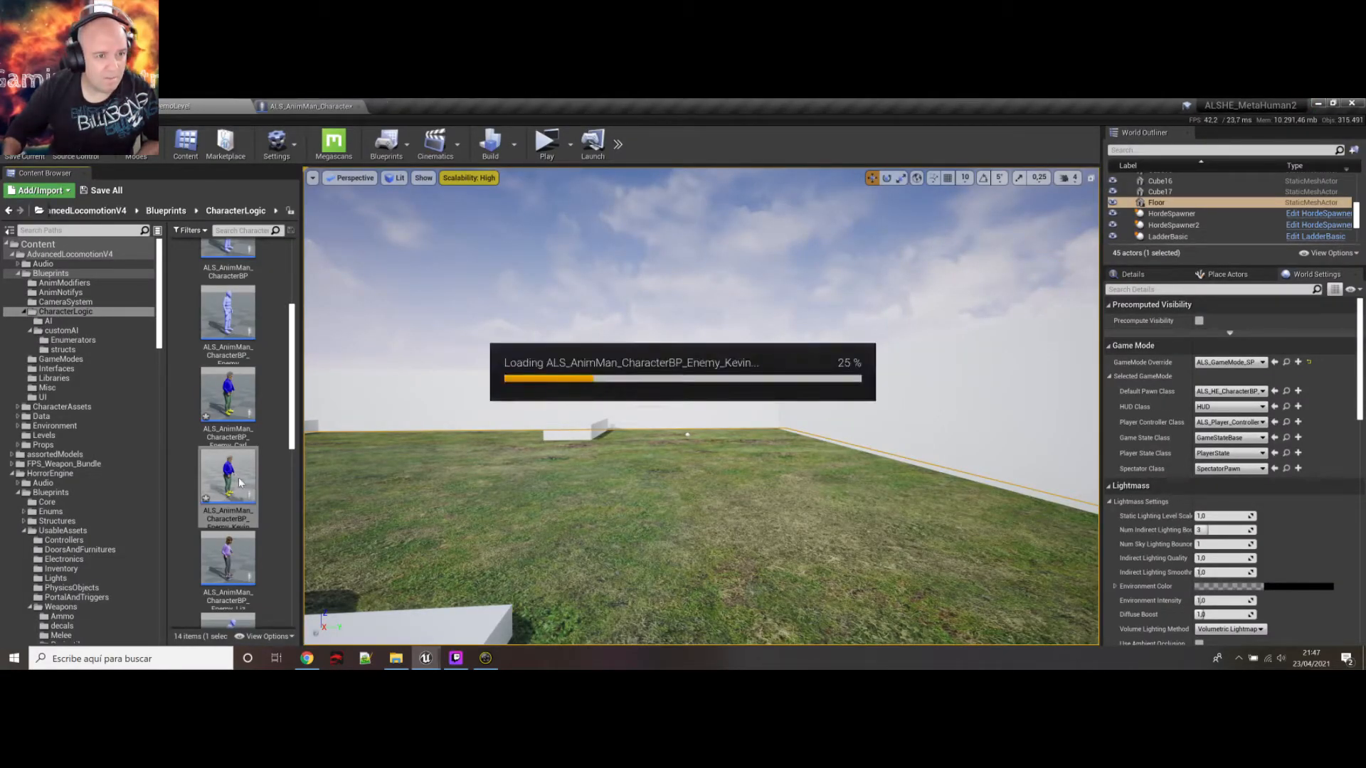
left_click(313, 108)
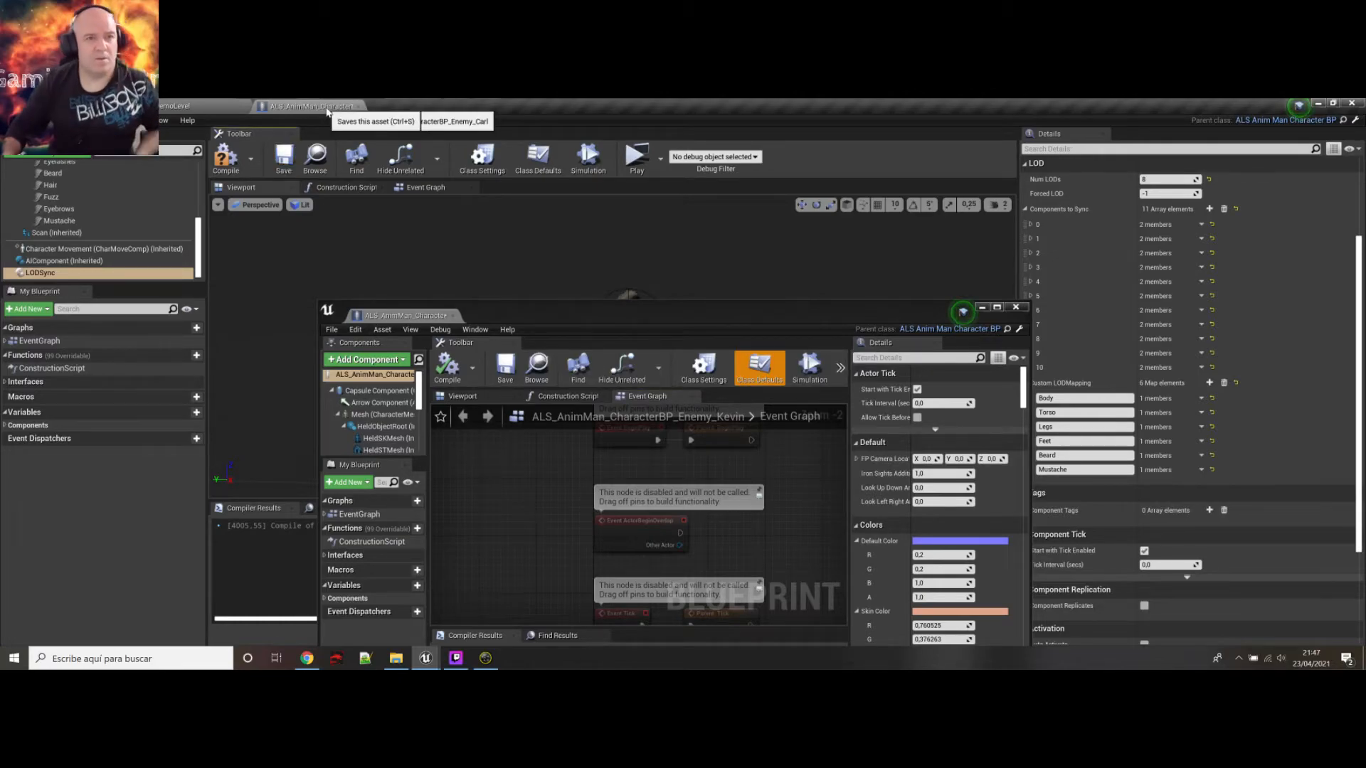
left_click(358, 106)
left_click_drag(372, 315, 294, 111)
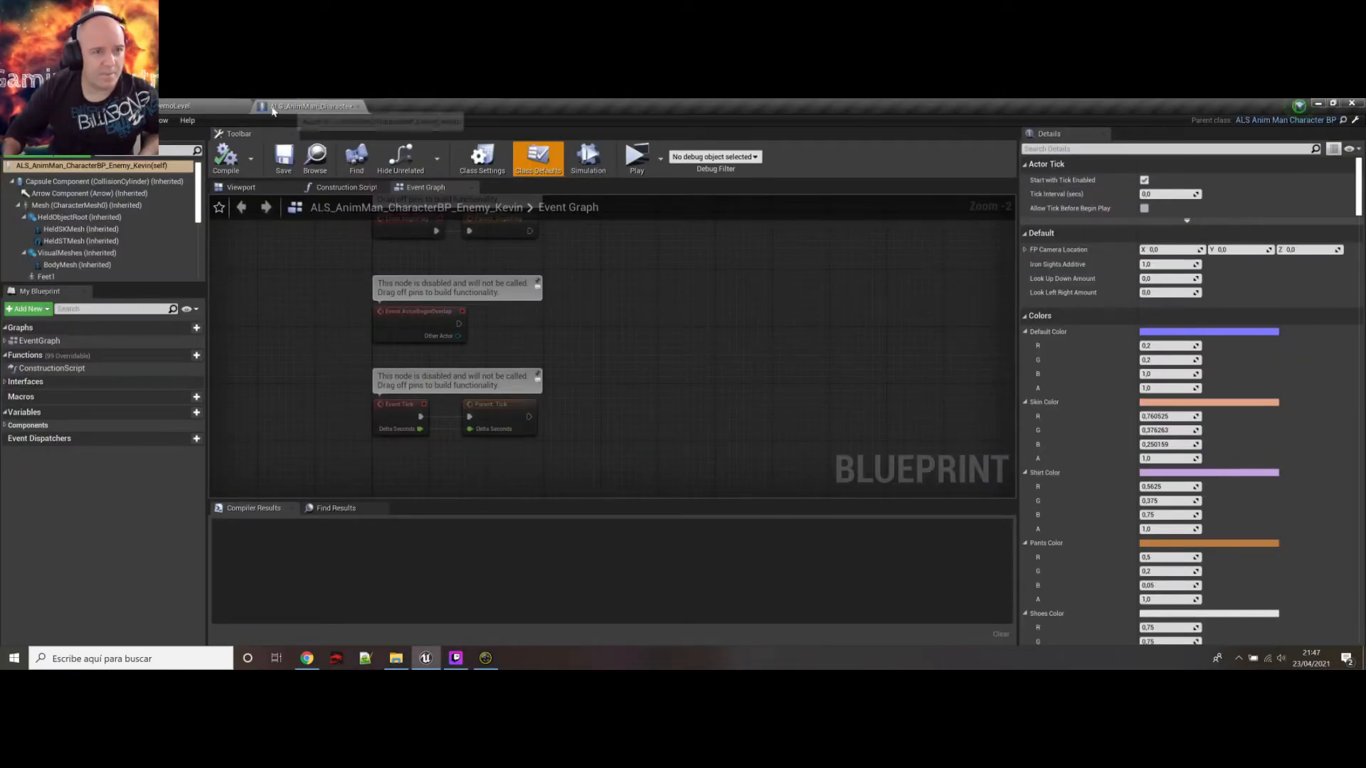
Collapse the MilitaryWeapDark, HorrorEngine, Common and Liz folders in the level editor's asset tree, and show the contents of MetaHumans/Kevin
left_click(176, 106)
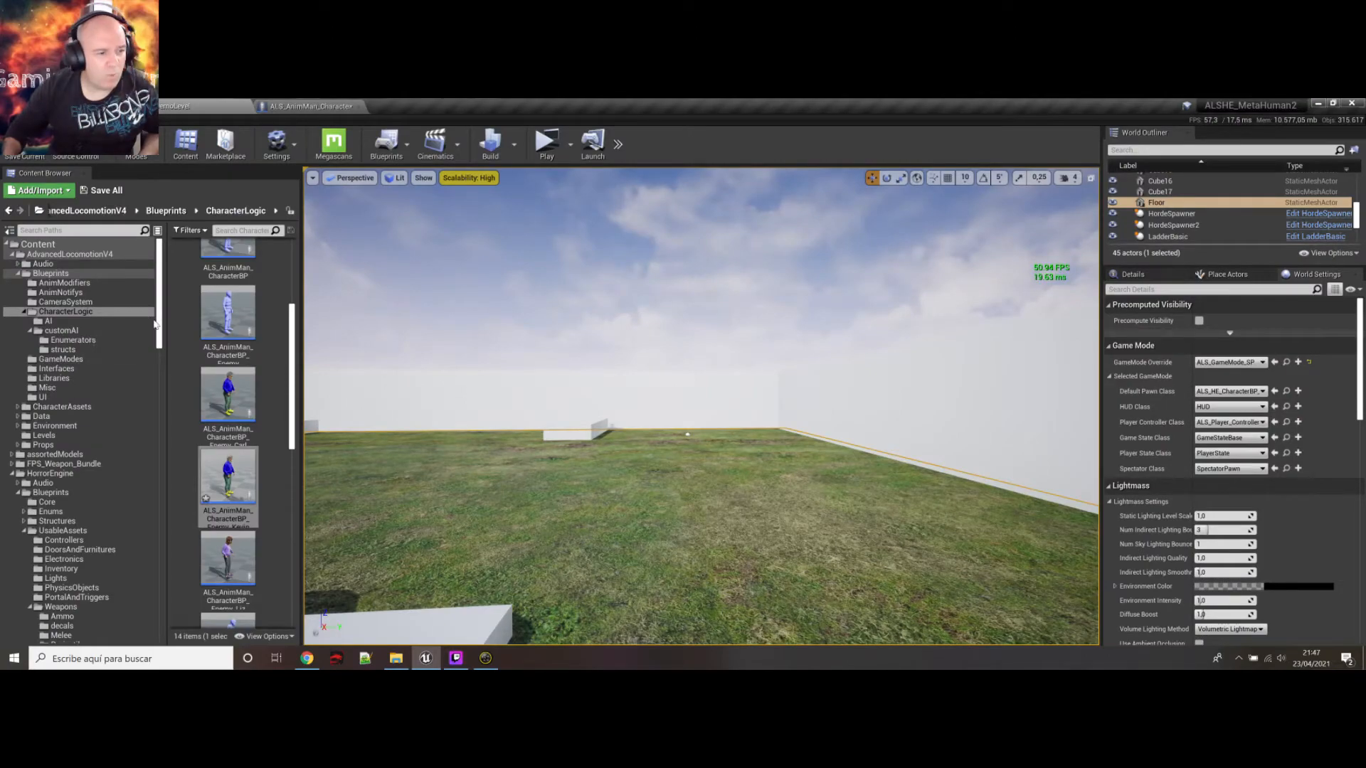
scroll(142, 420, "down", 10)
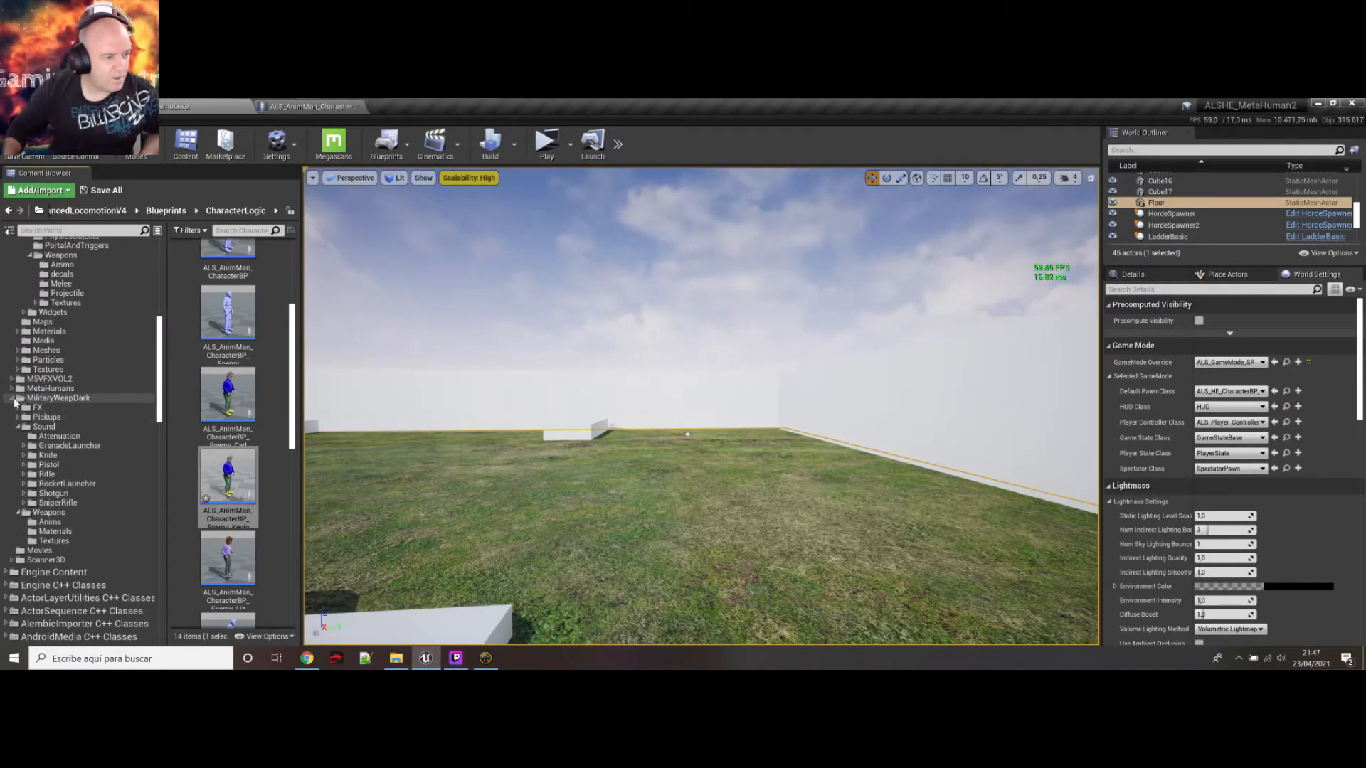
left_click(13, 400)
scroll(40, 332, "up", 2)
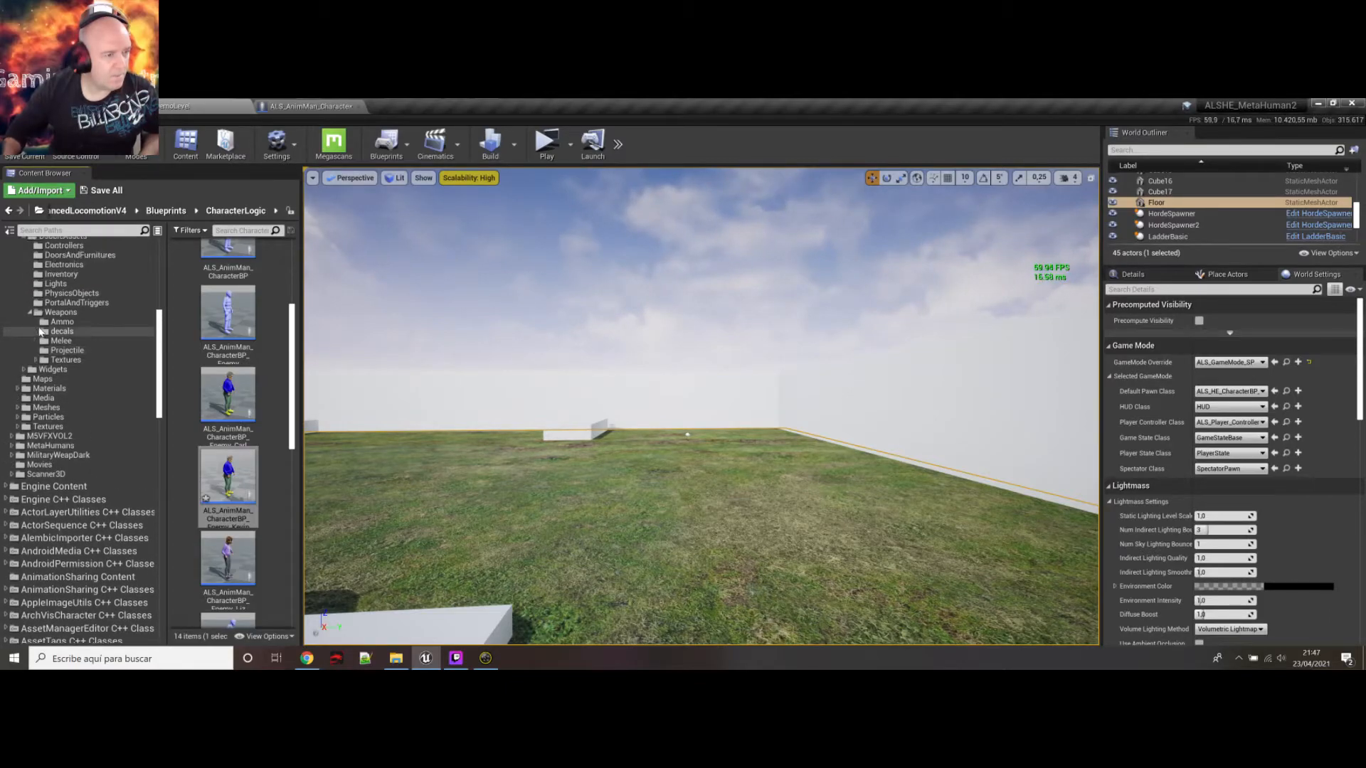
scroll(41, 332, "up", 4)
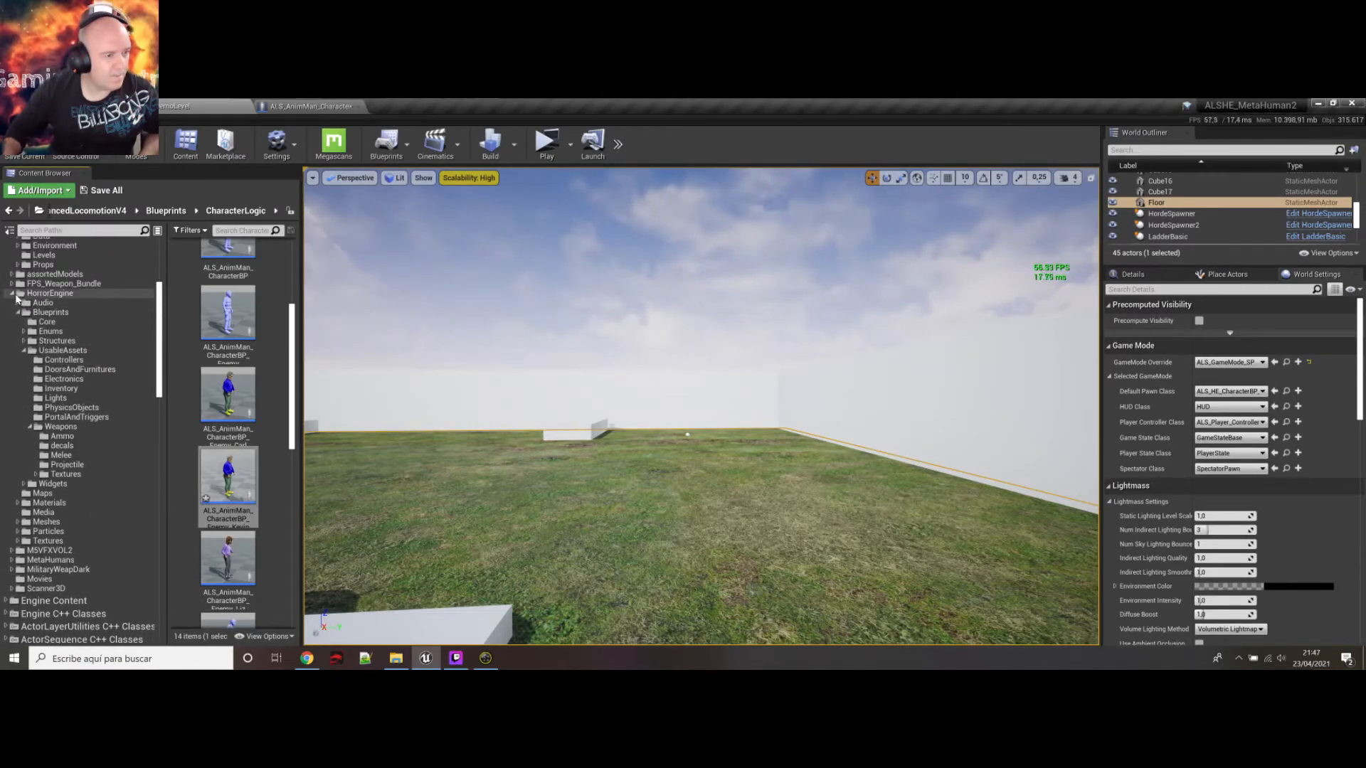
left_click(13, 294)
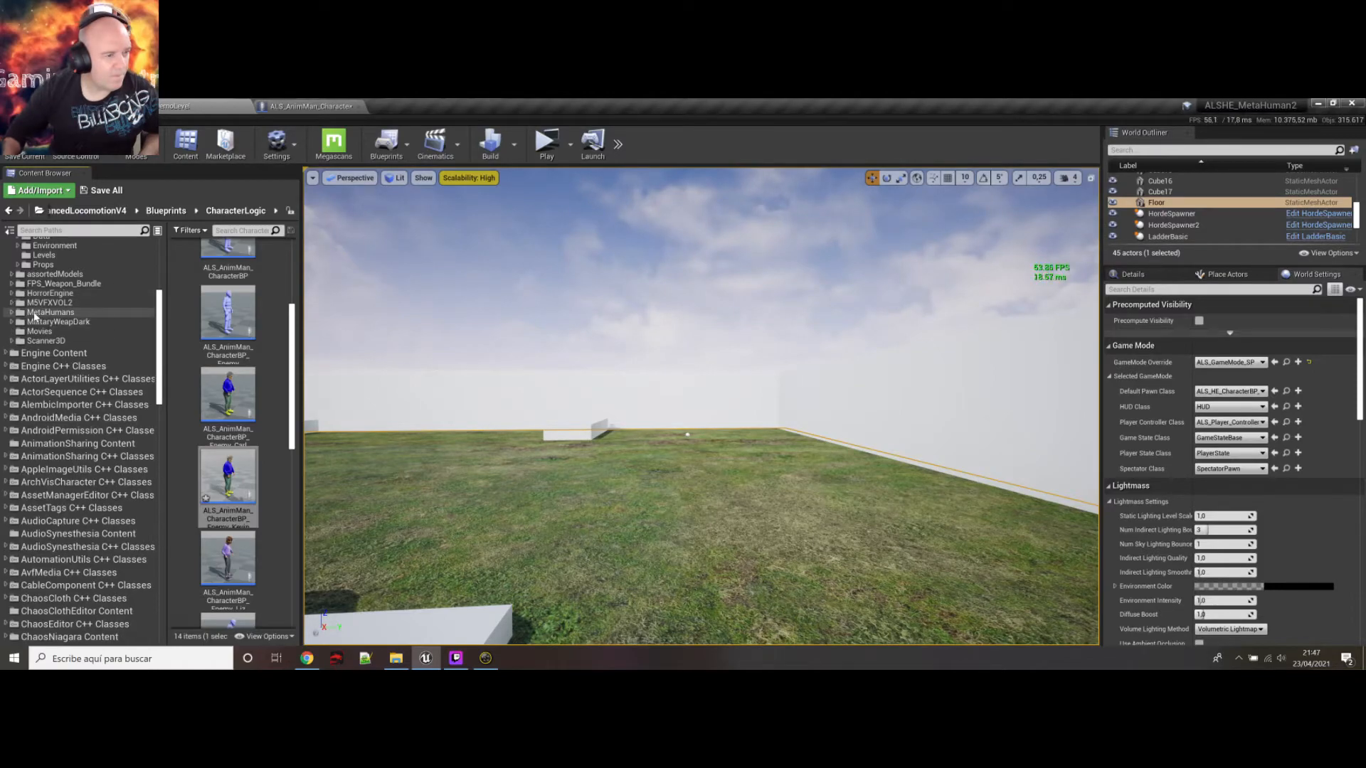
left_click(11, 313)
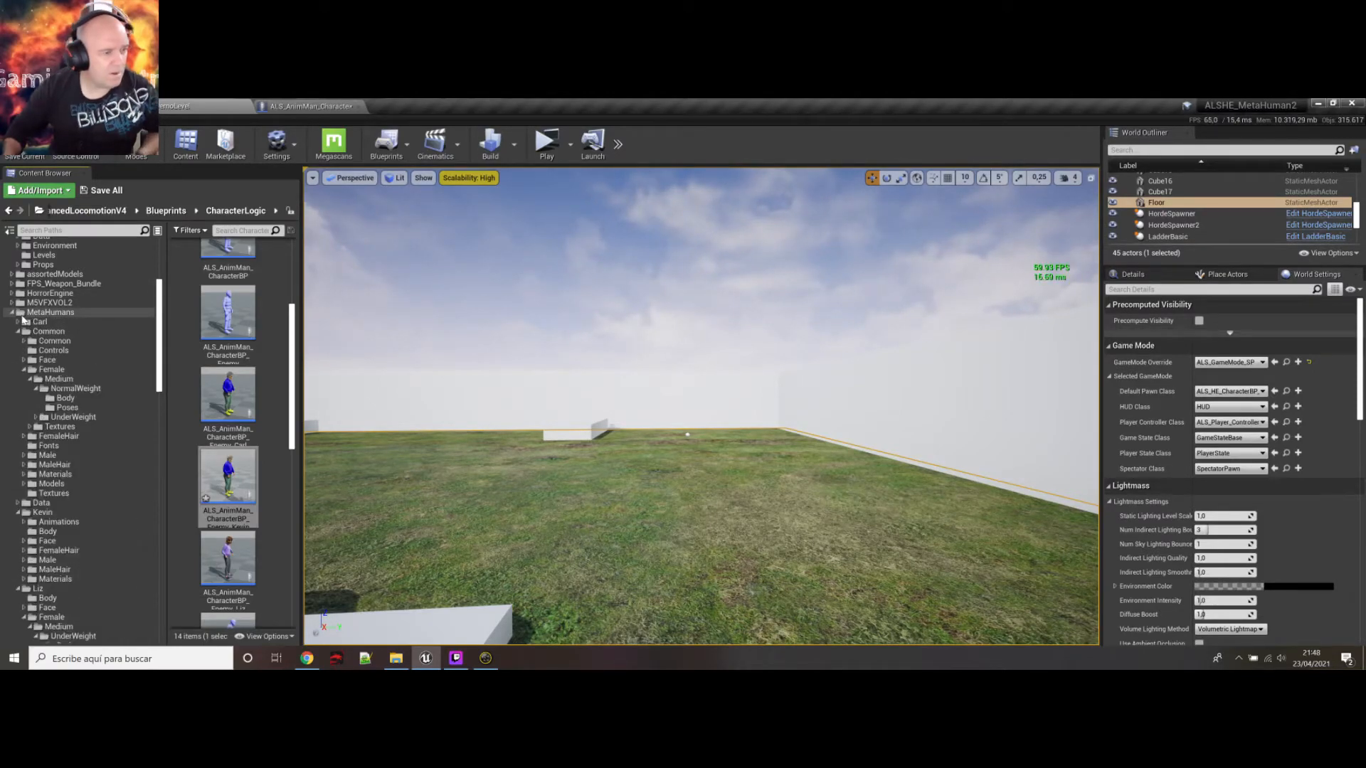
left_click(17, 332)
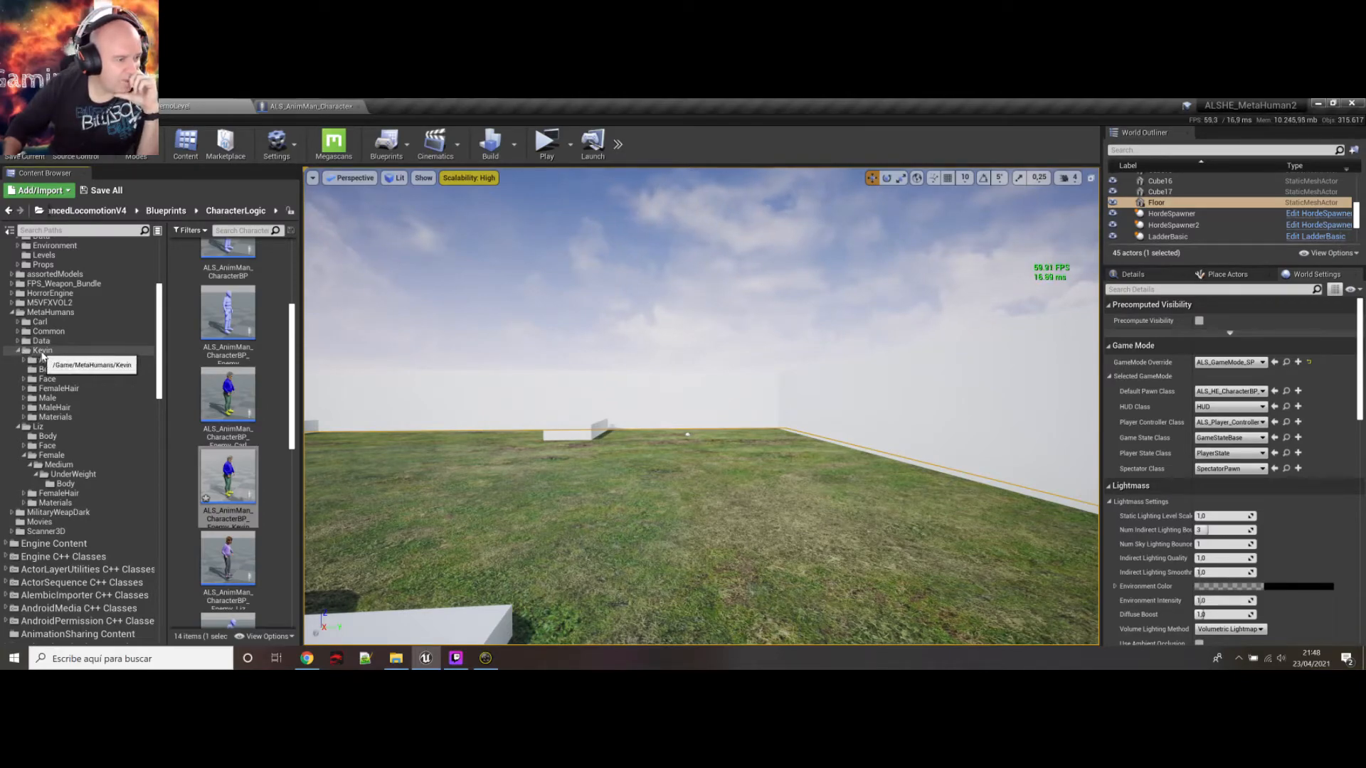
left_click(18, 427)
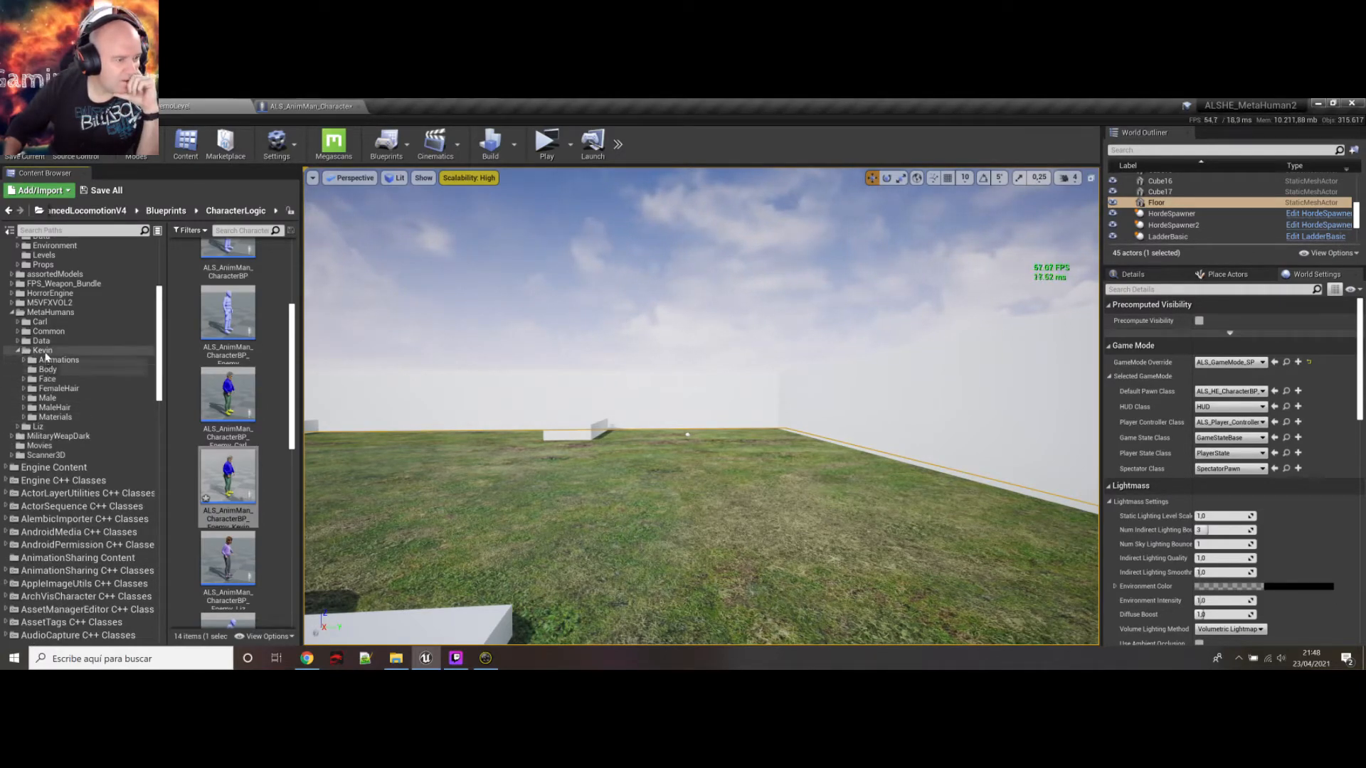
left_click(43, 351)
scroll(293, 535, "down", 3)
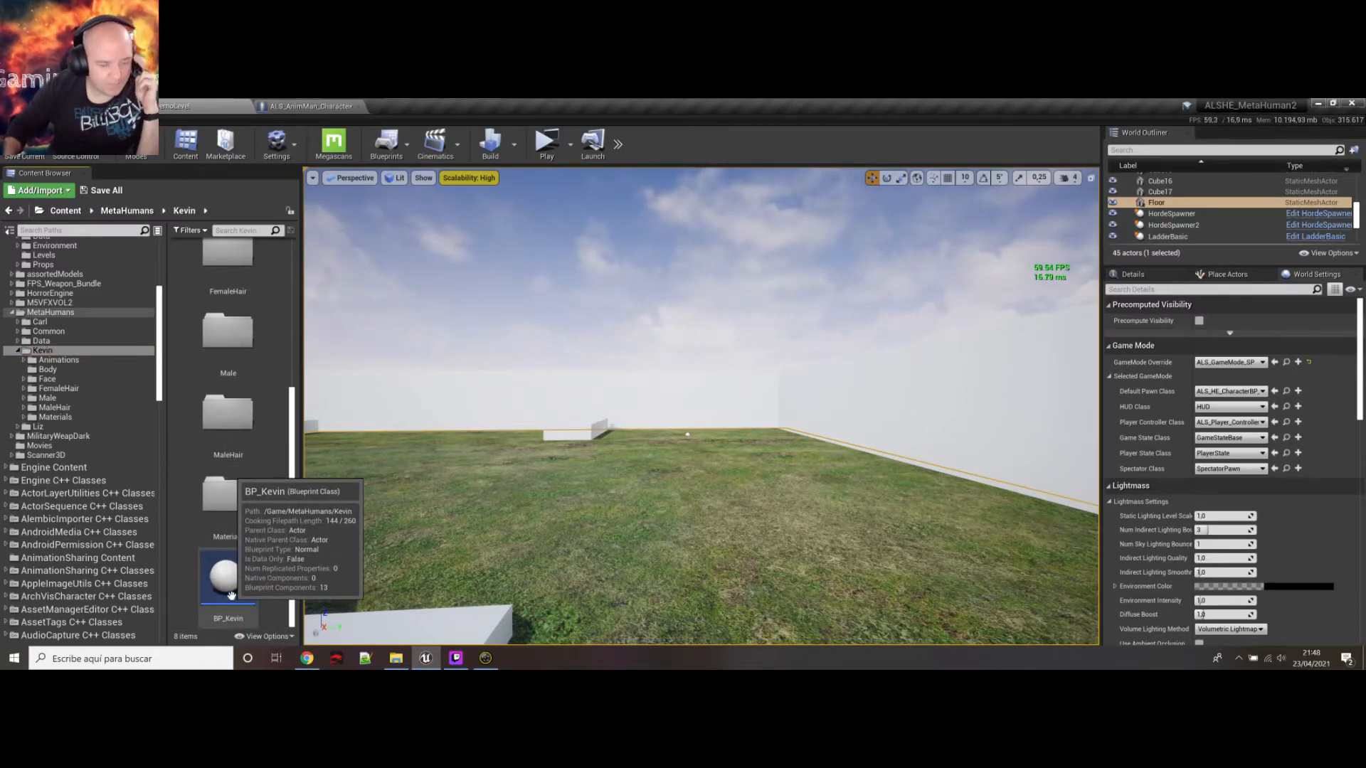
Open the BP_Kevin Blueprint with its model in view, and locate the Body component's skeletal mesh asset in the project folders
left_click_drag(231, 594, 343, 606)
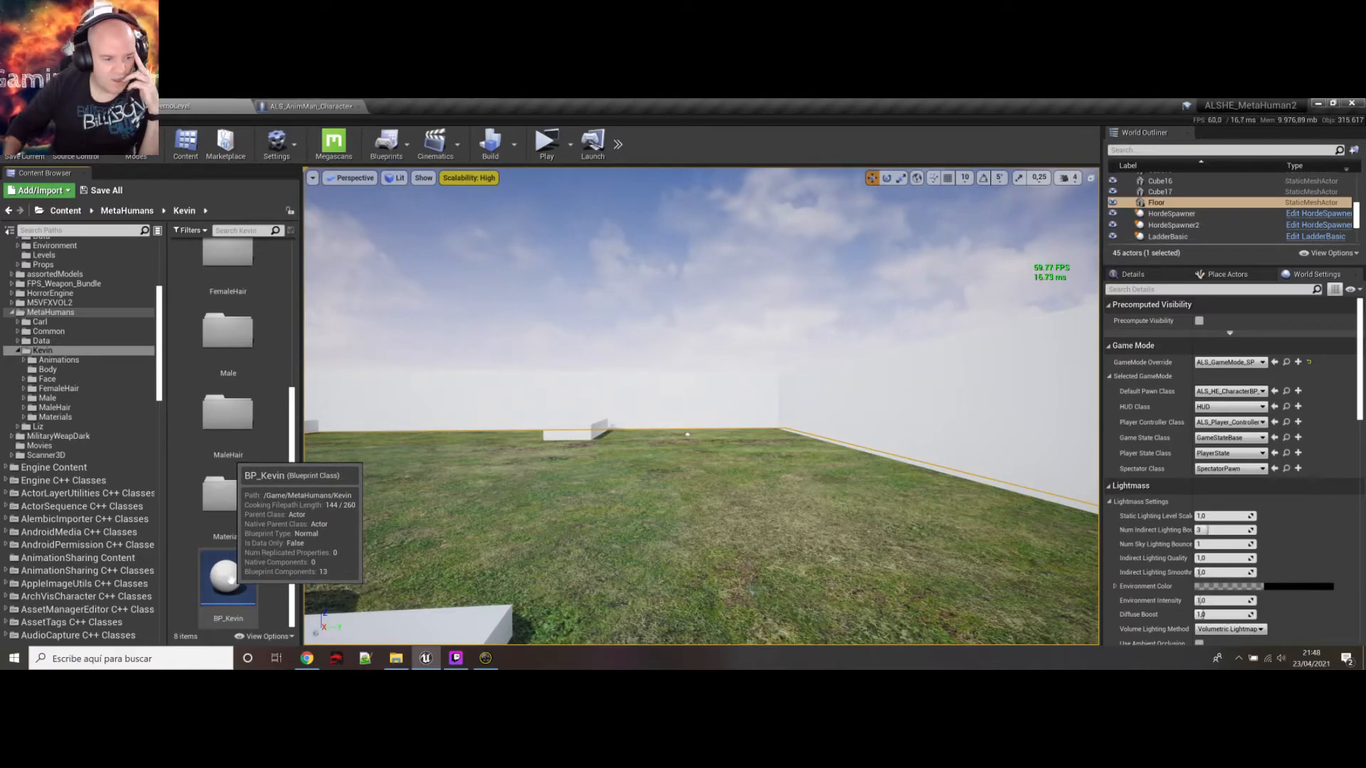
left_click(231, 581)
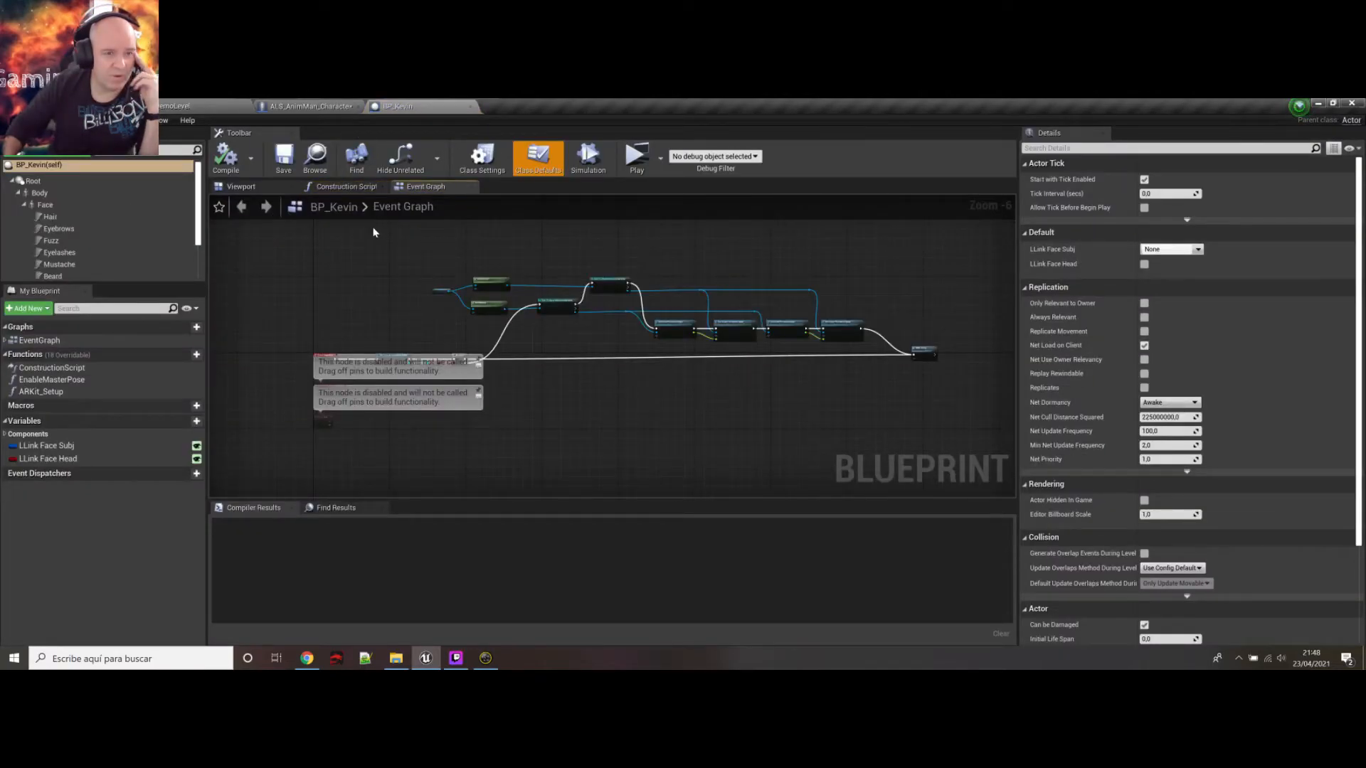
left_click(251, 187)
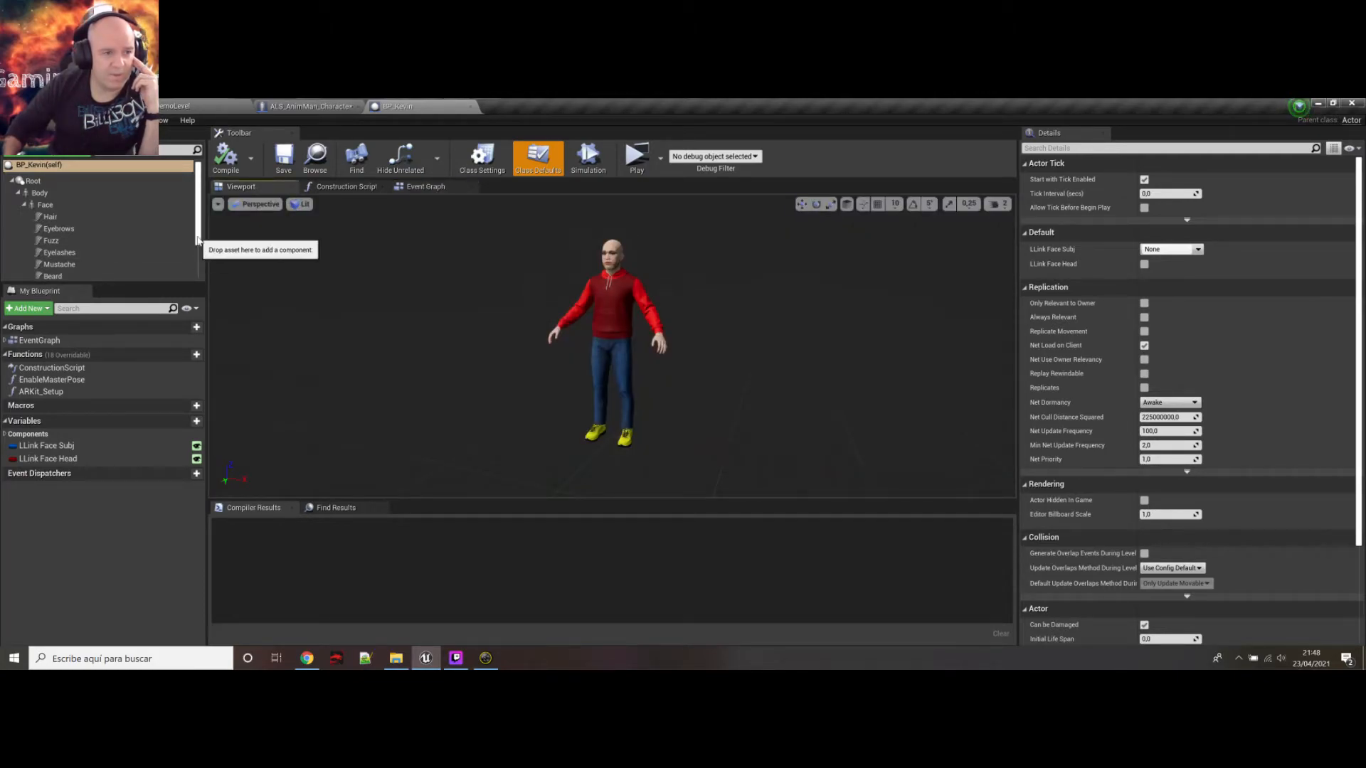
left_click(39, 194)
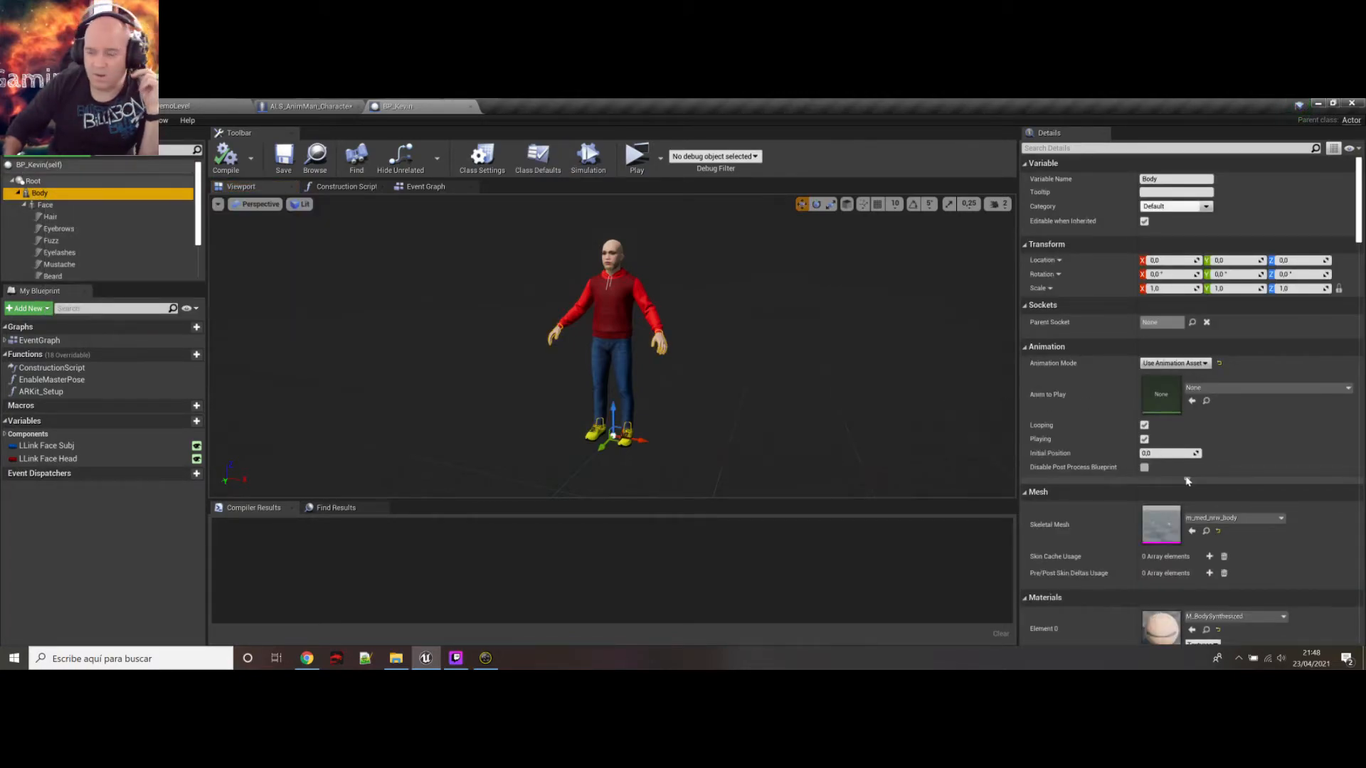
left_click(1205, 532)
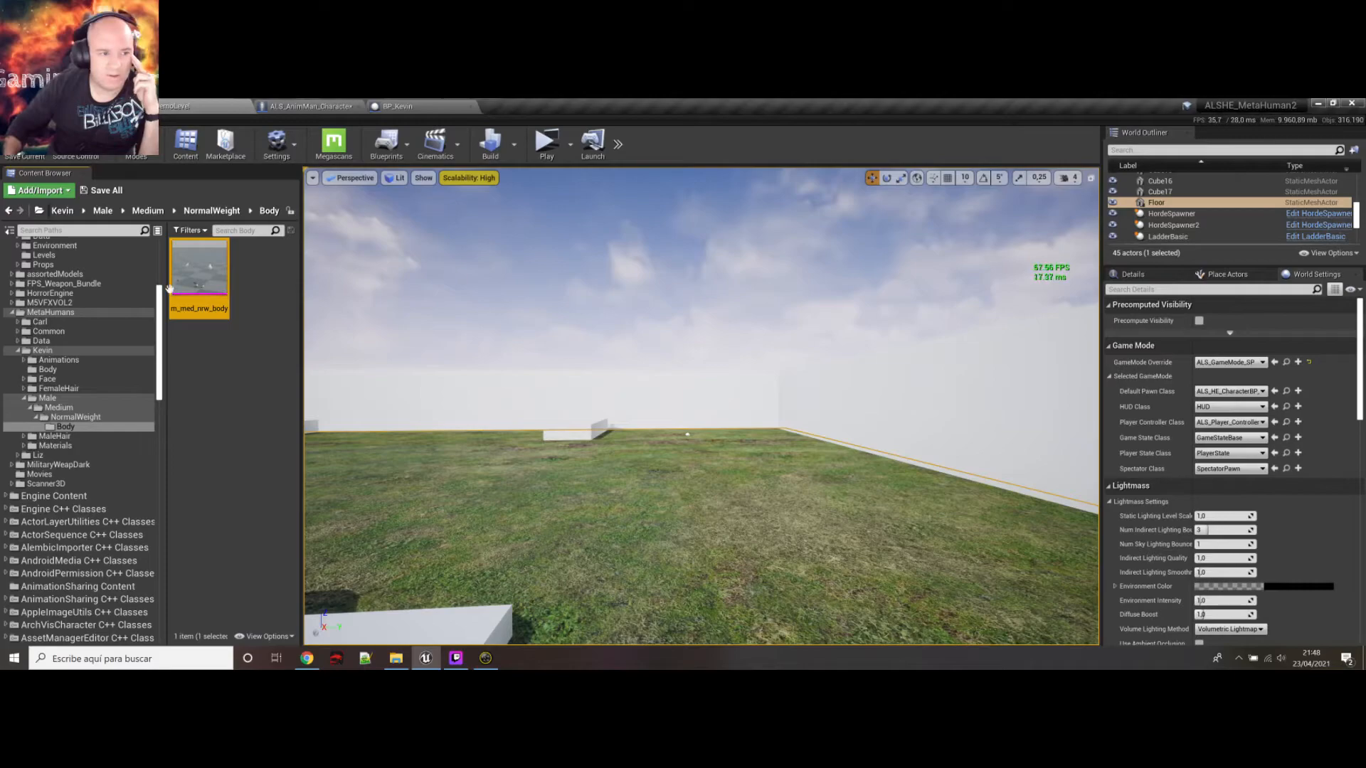
Assign the m_med_nrw_body skeletal mesh to the Mesh component in the Kevin enemy Blueprint, and compare it with BP_Kevin
left_click(312, 107)
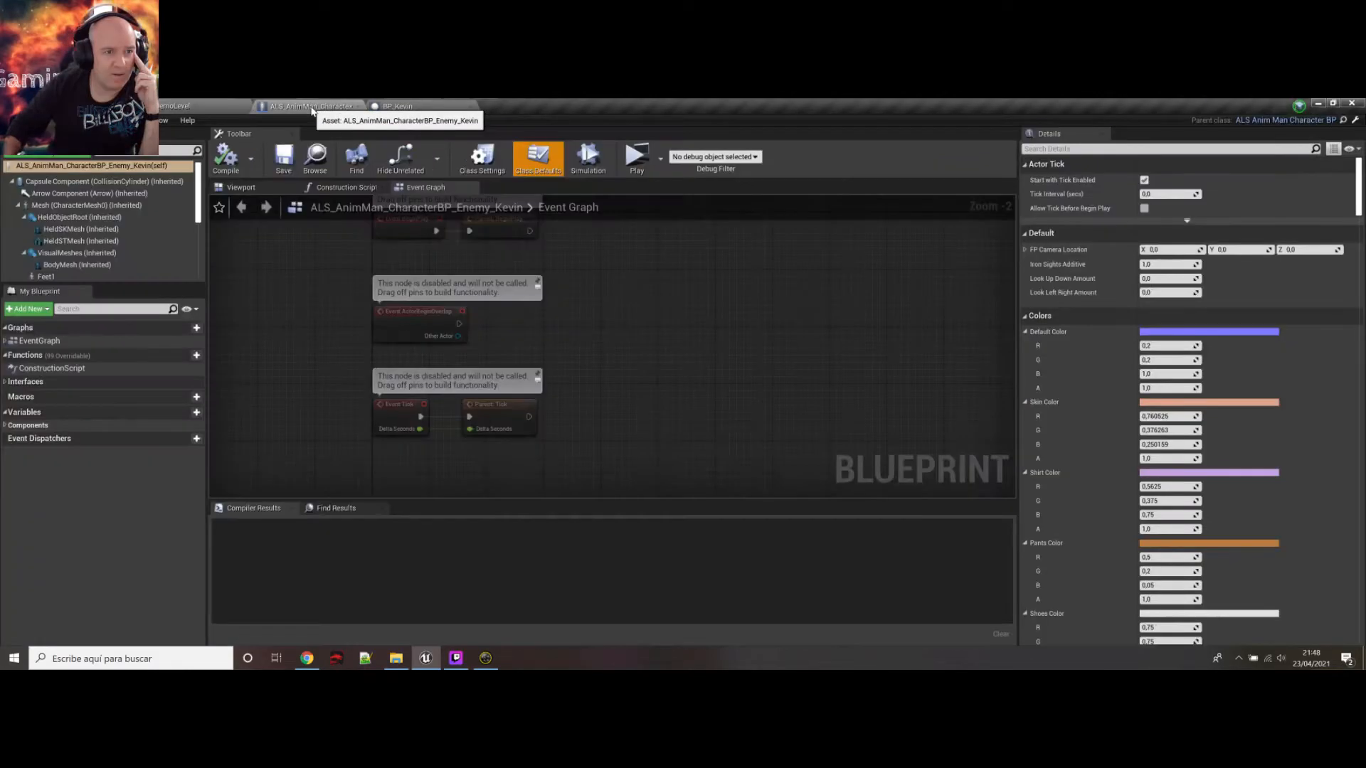
left_click(242, 188)
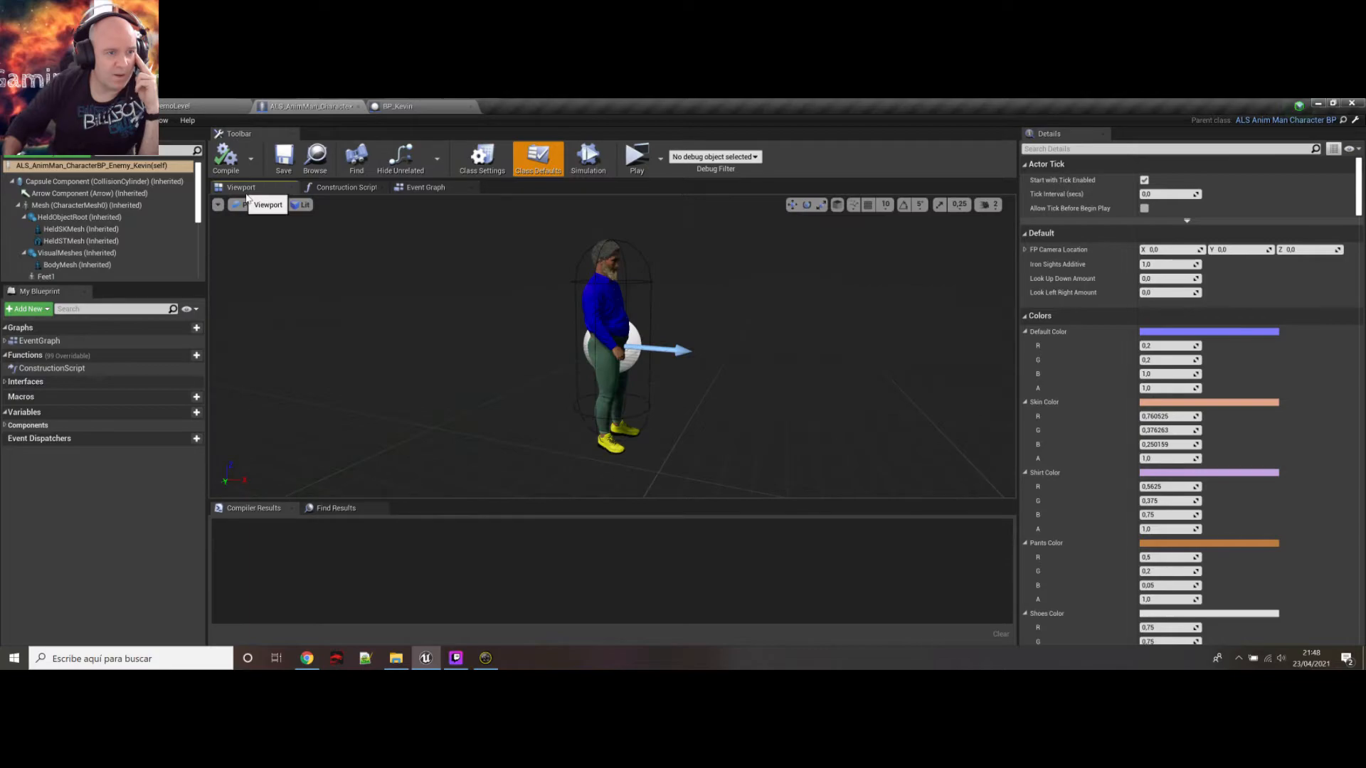
left_click(69, 205)
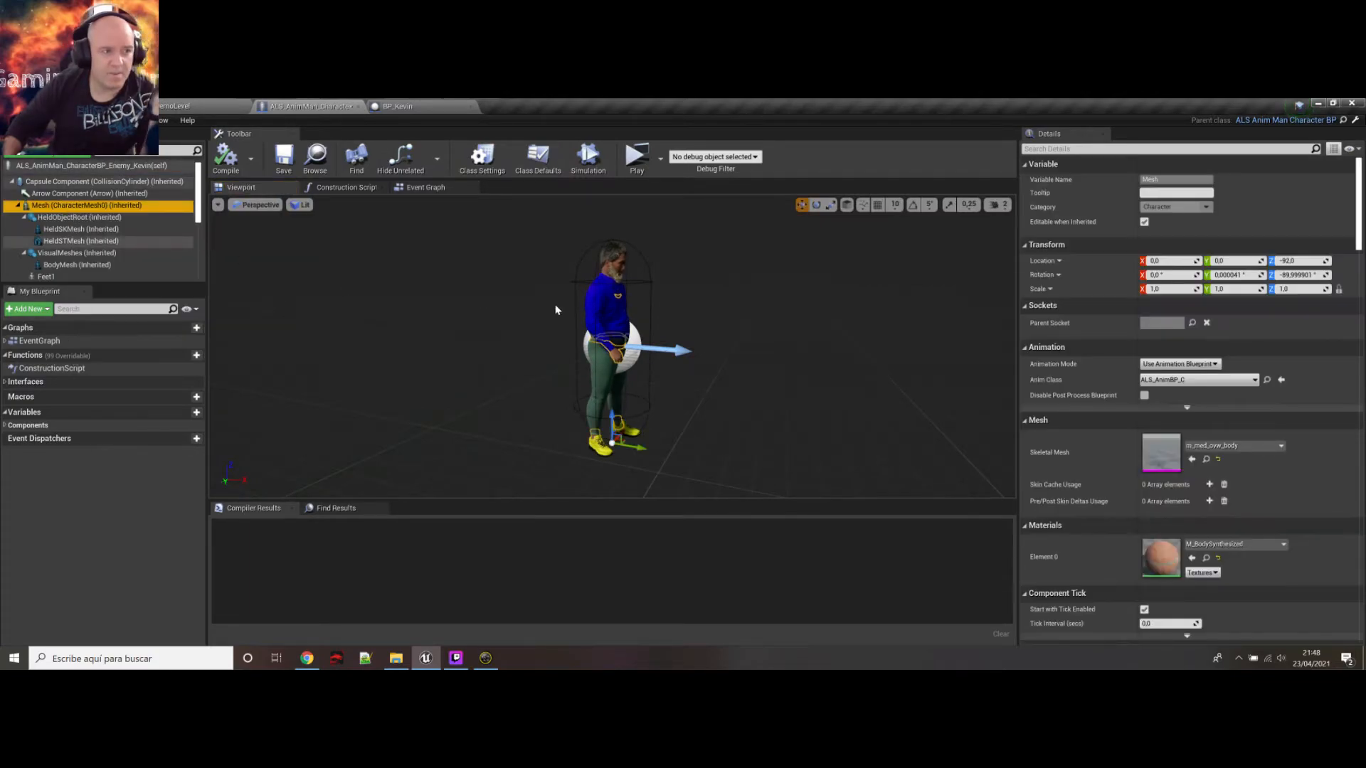
left_click(1191, 461)
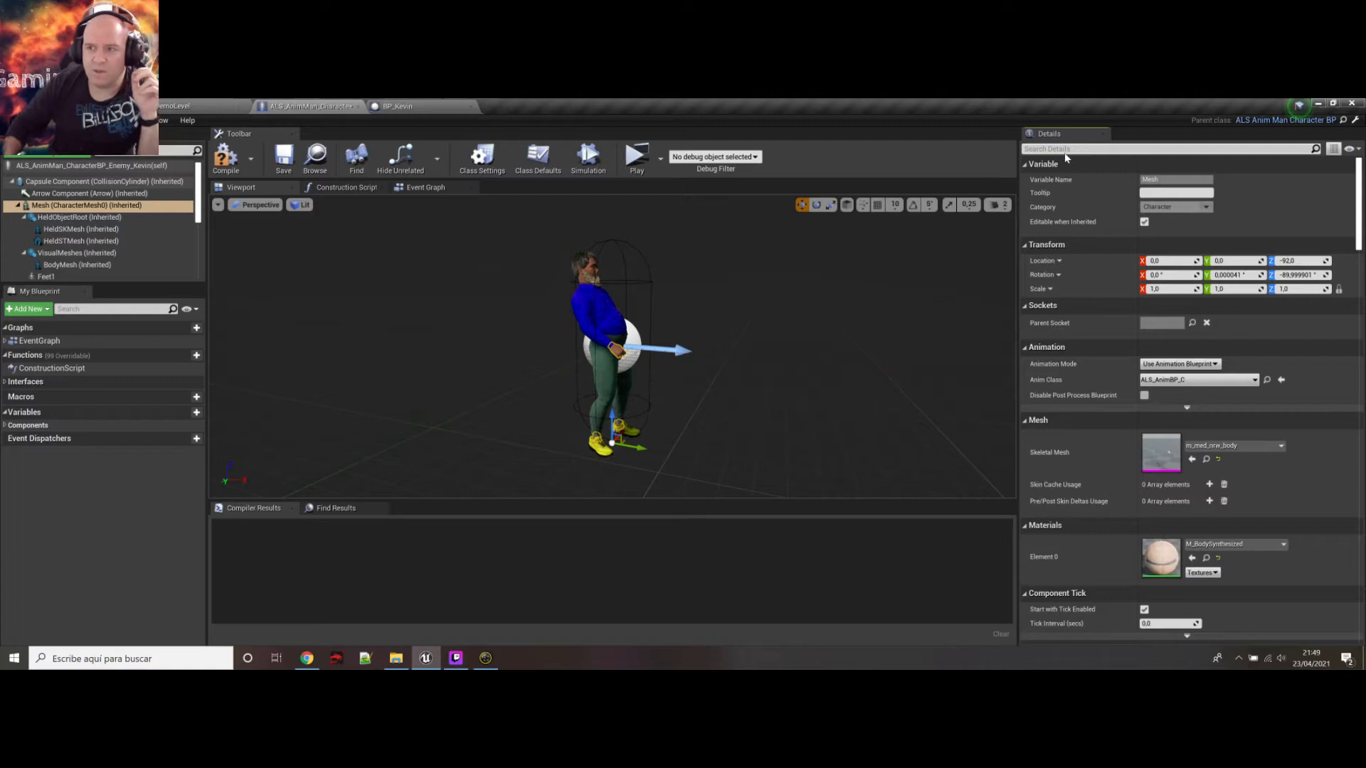
left_click(392, 108)
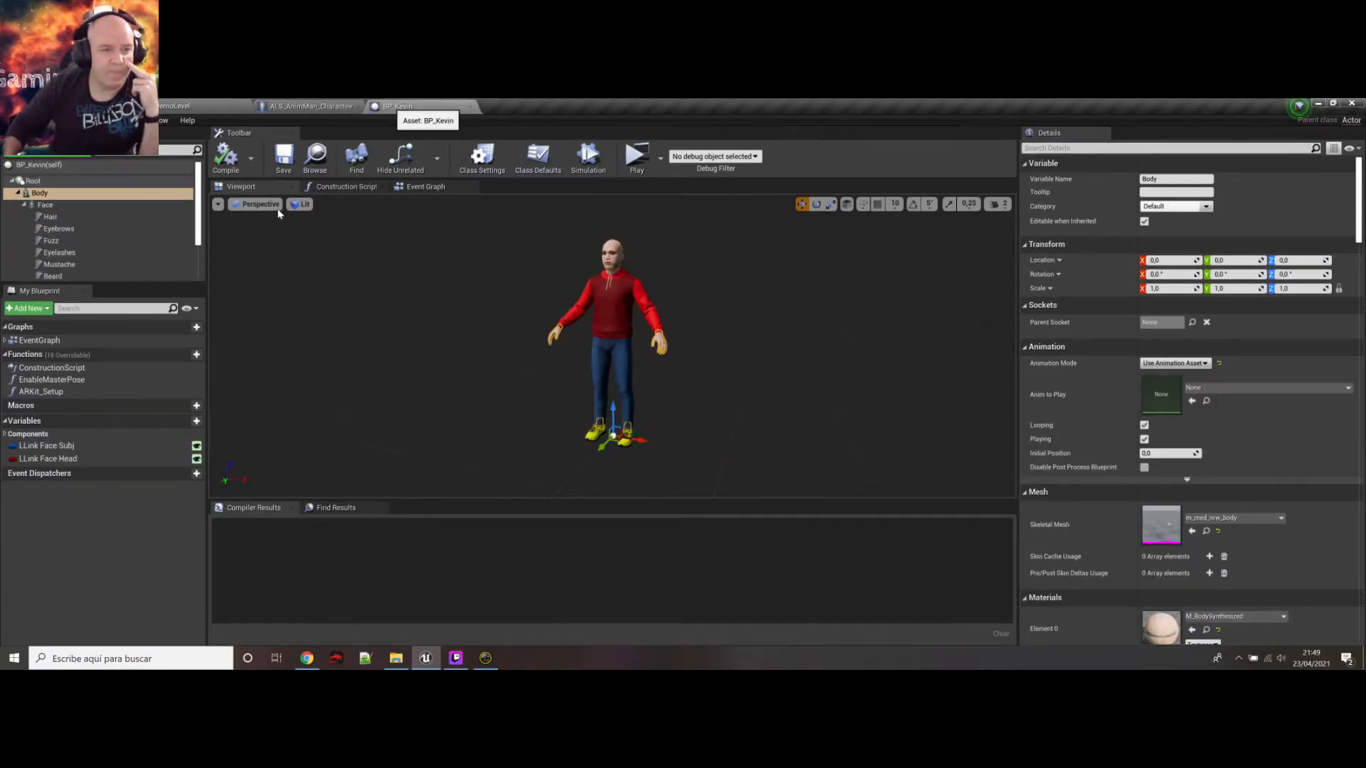
left_click(328, 108)
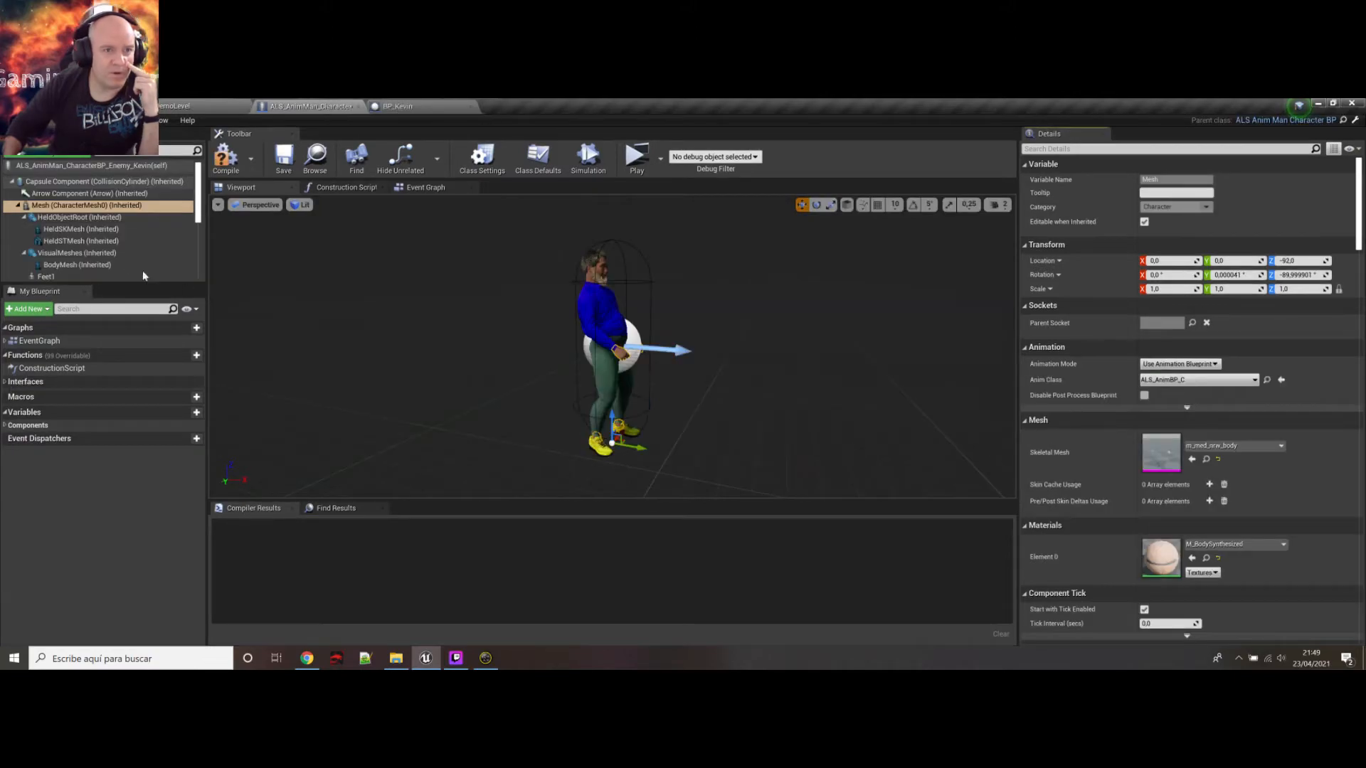
Delete Carl's Feet1, Legs, Torso1 and Face components with all the facial hair components from the Kevin enemy Blueprint, and save it
scroll(89, 219, "down", 3)
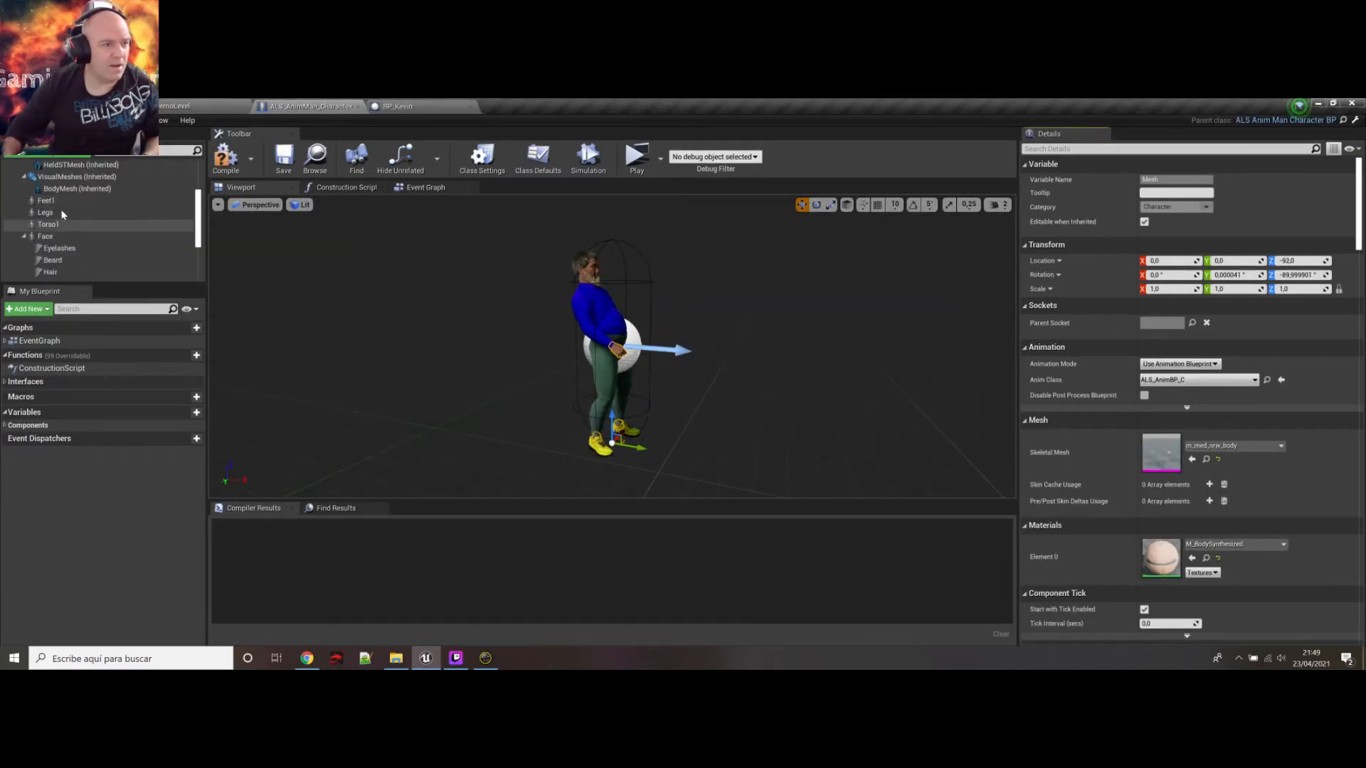
left_click(47, 201)
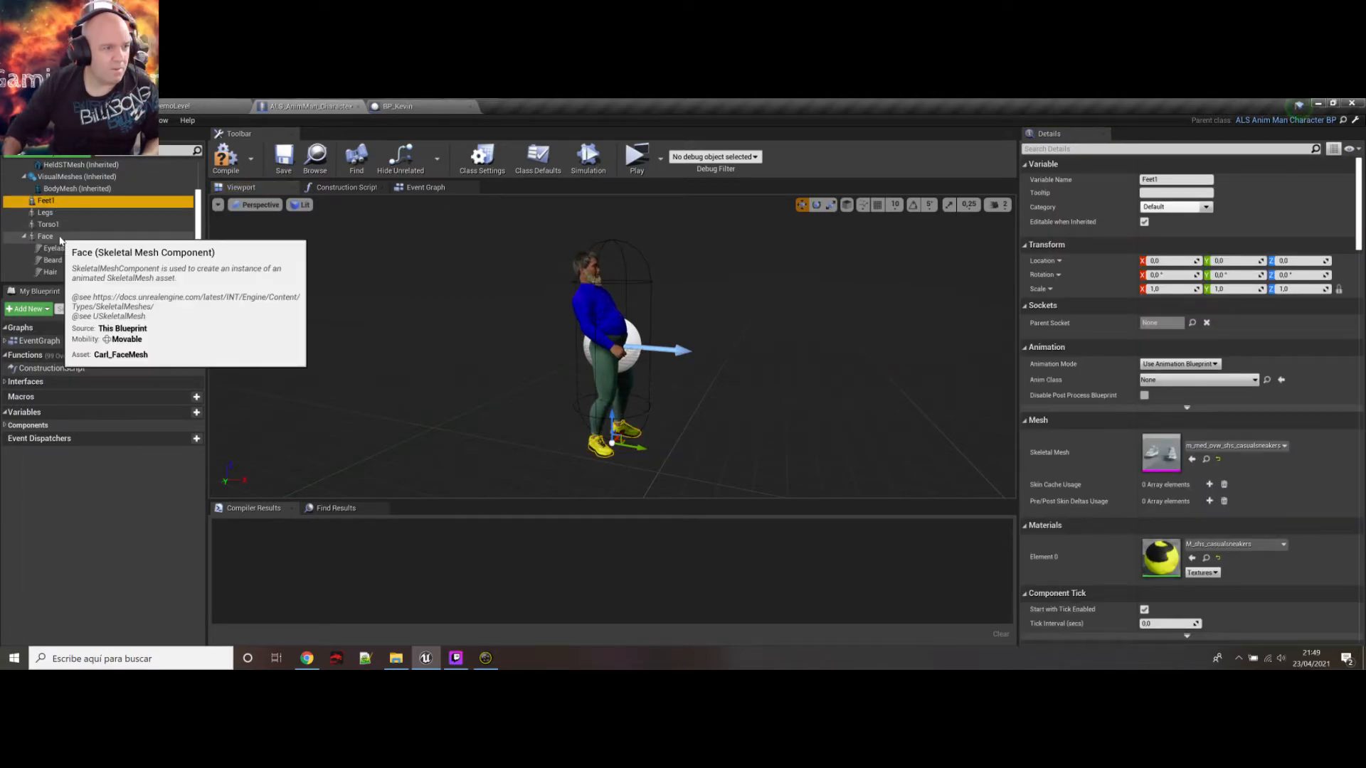
left_click(57, 235, "ctrl")
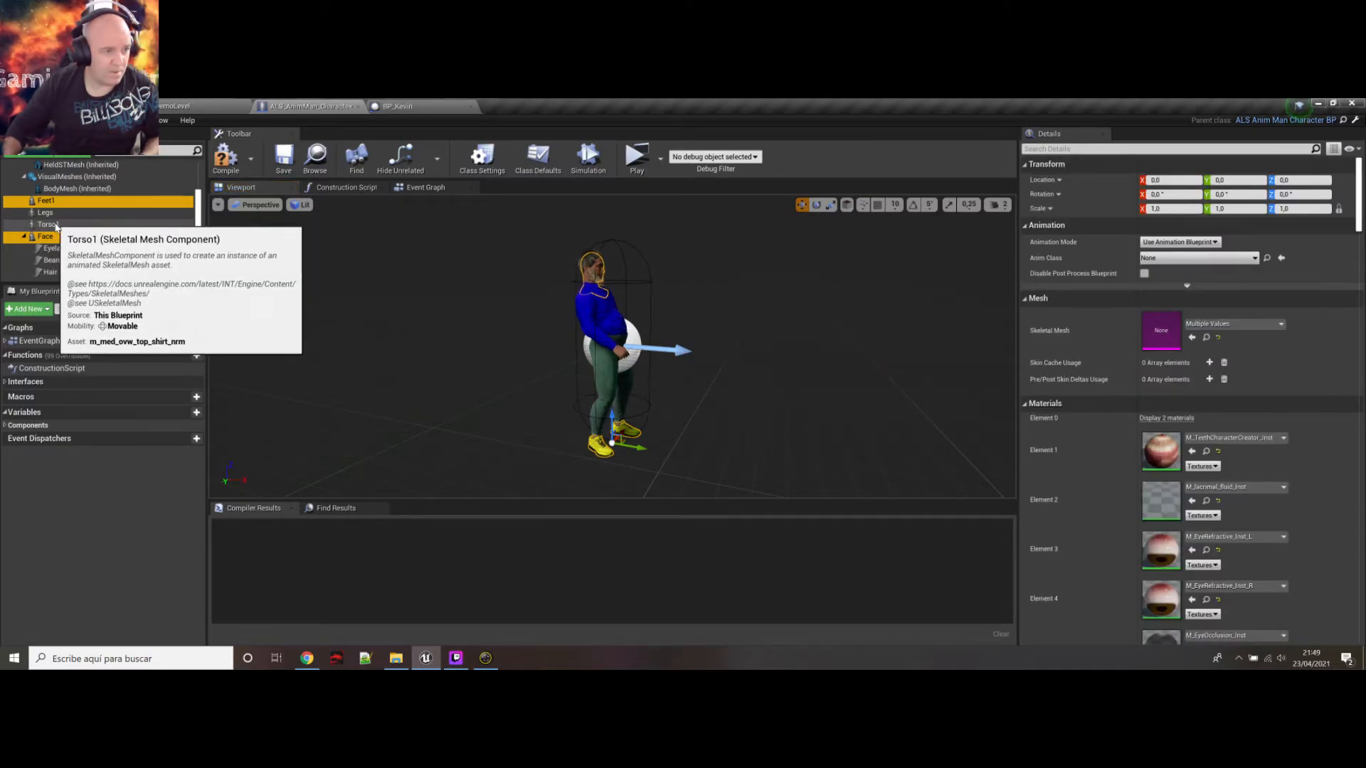
left_click(57, 225)
left_click(47, 201)
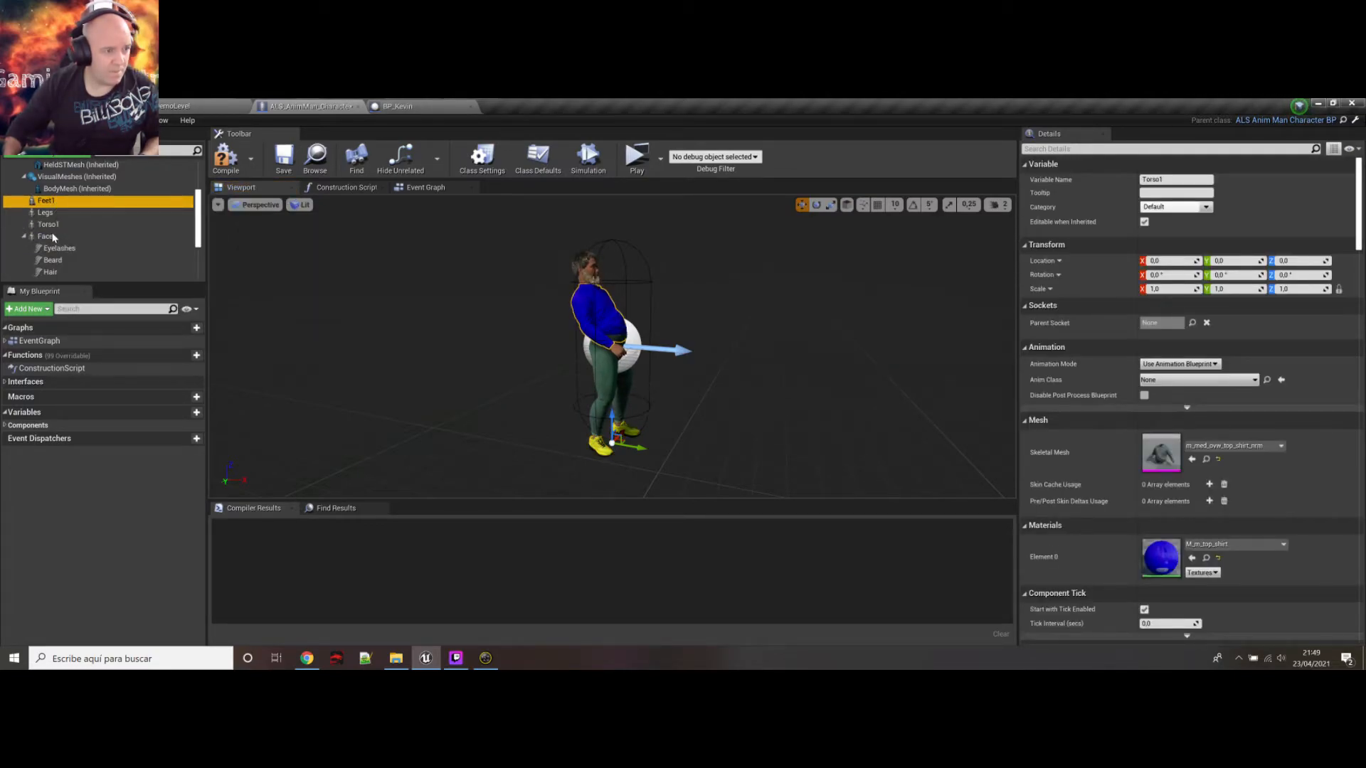
left_click(53, 235, "shift")
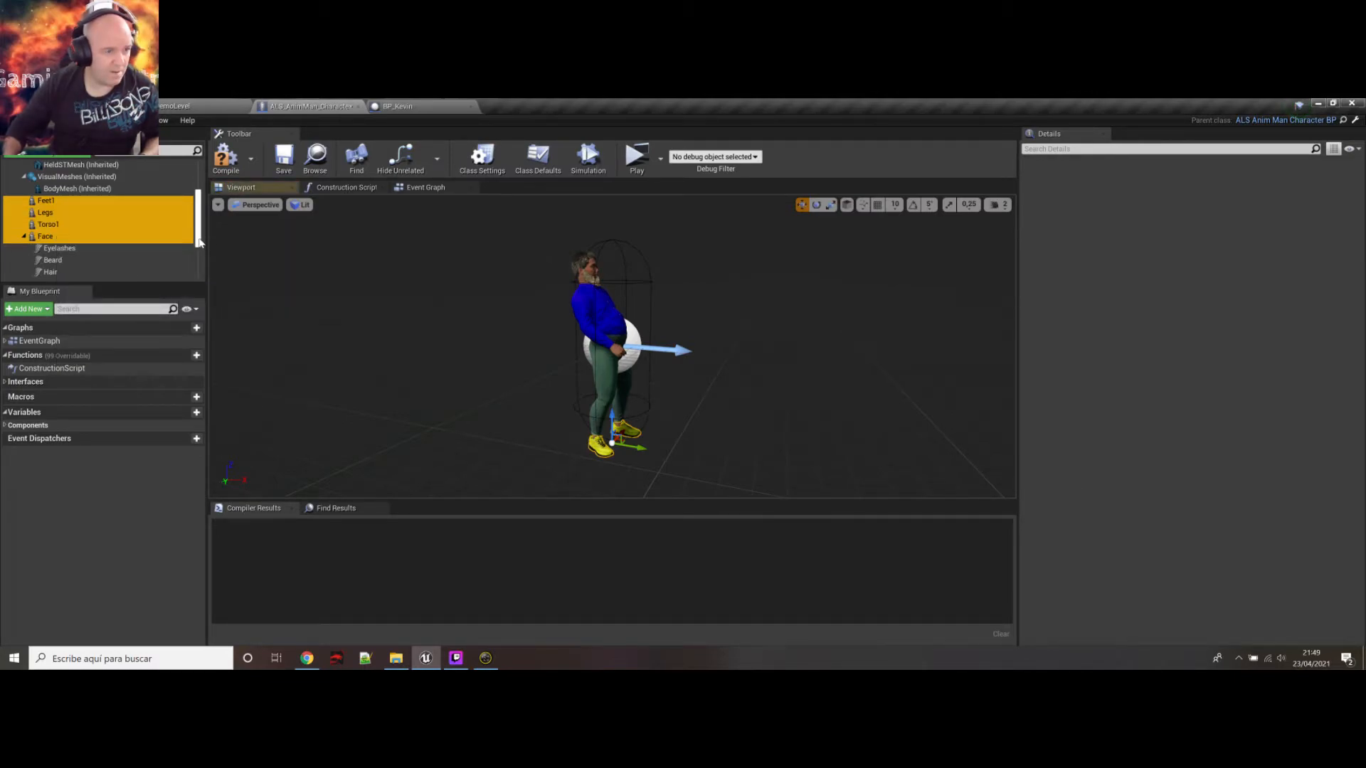
scroll(196, 254, "down", 3)
left_click_drag(199, 244, 199, 226)
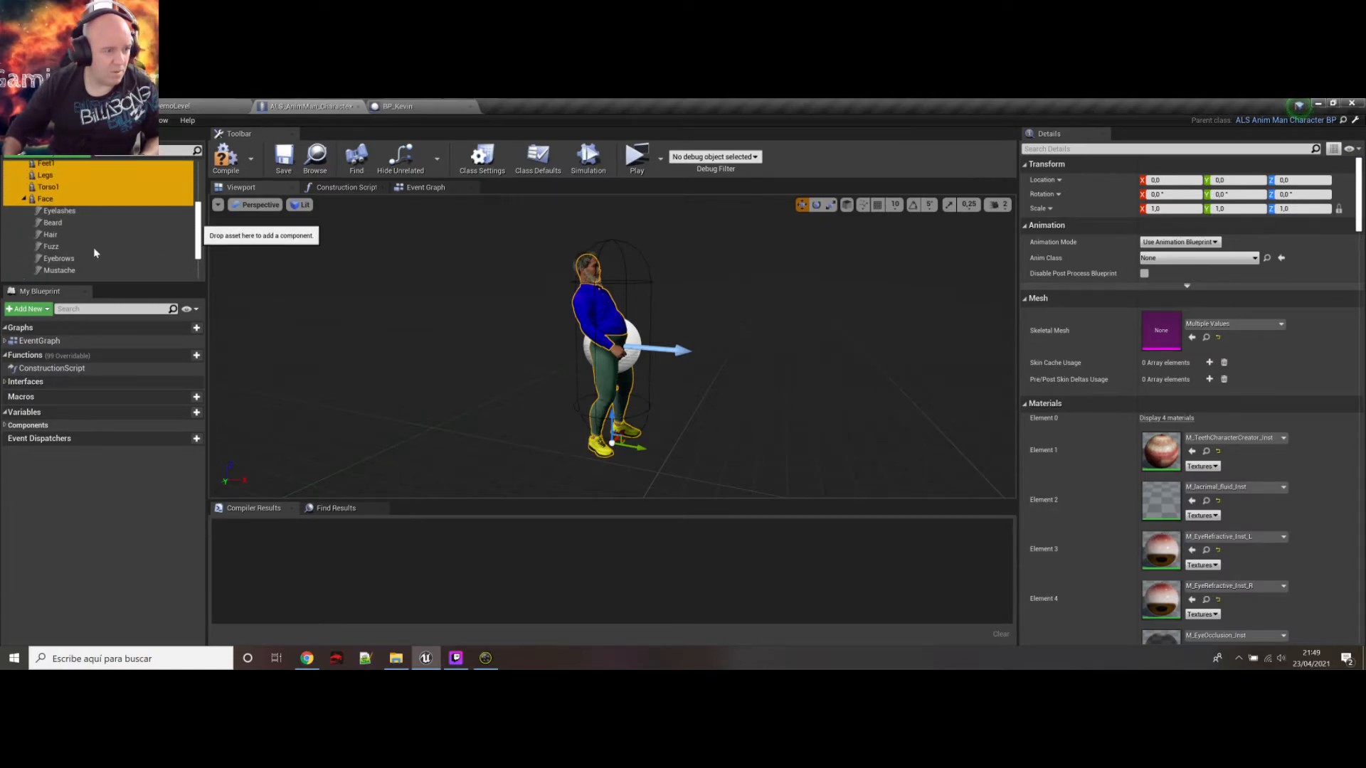
left_click(70, 269, "shift")
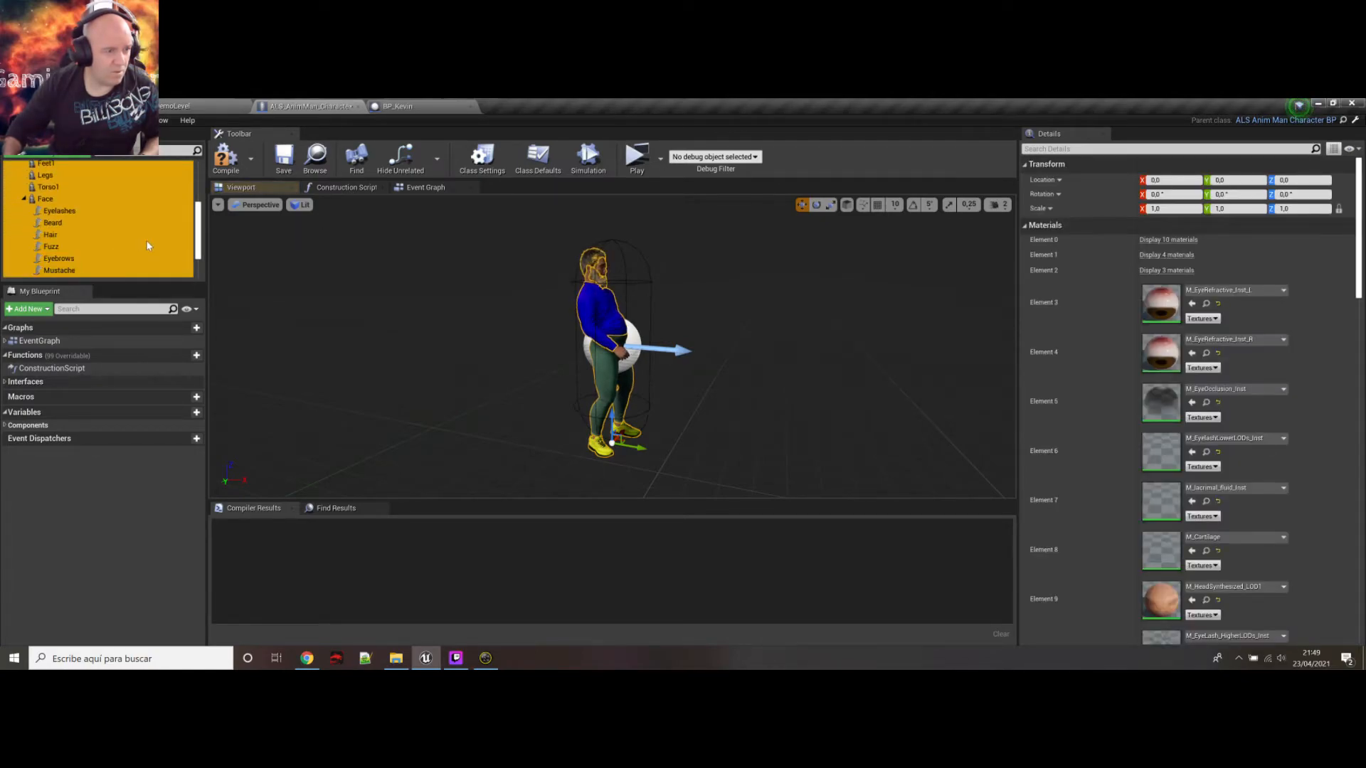
mouse_move(198, 238)
left_mouse_down()
mouse_move(198, 263)
mouse_move(198, 224)
left_mouse_up()
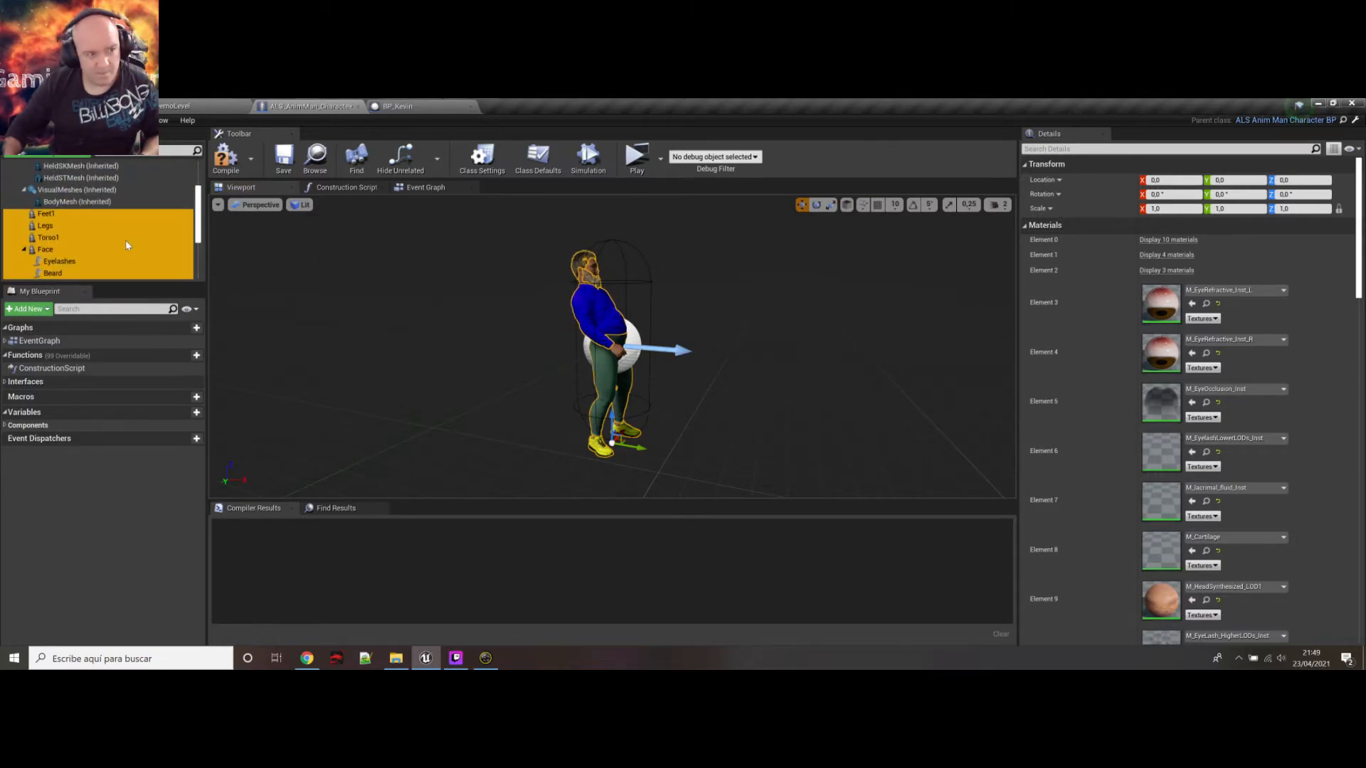
key("Delete")
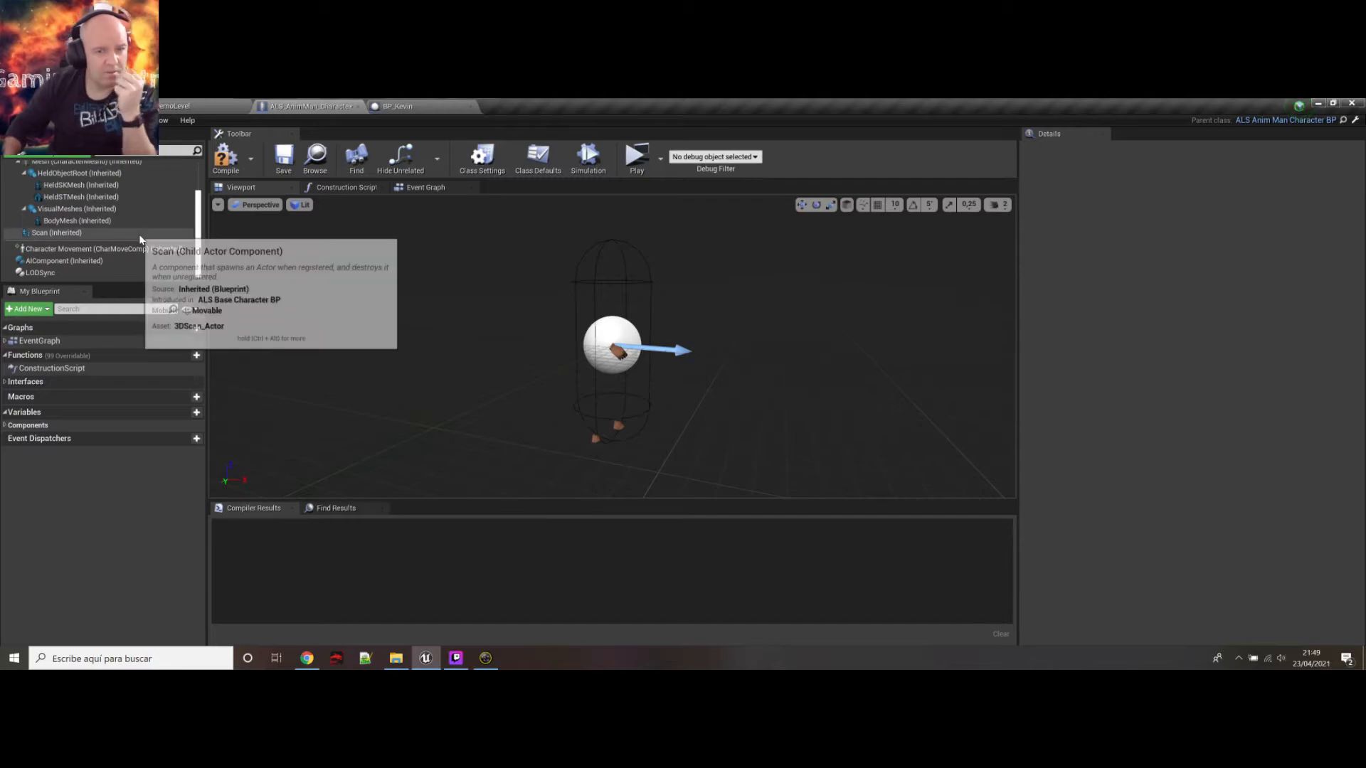
left_click(283, 158)
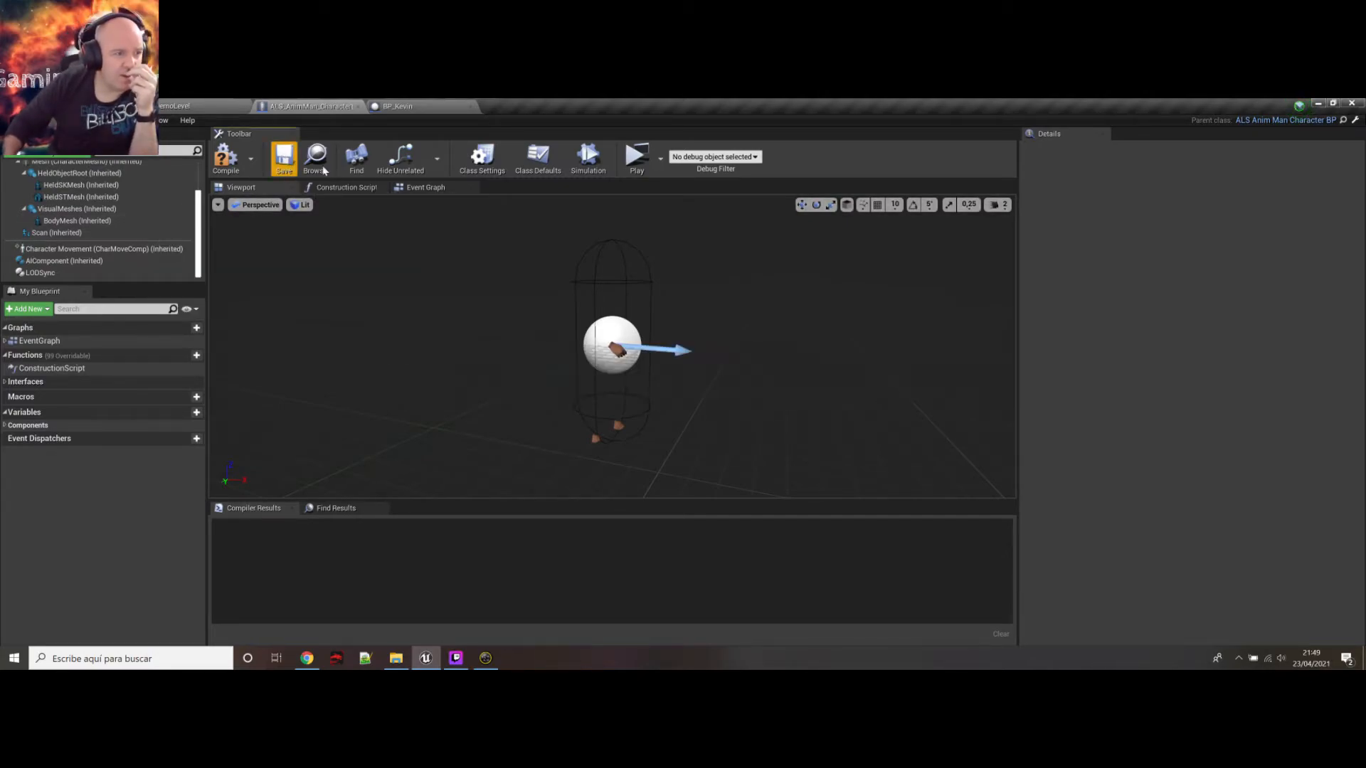
Copy the Face, facial hair, Torso, Legs and Feet components from the BP_Kevin Blueprint
left_click(397, 107)
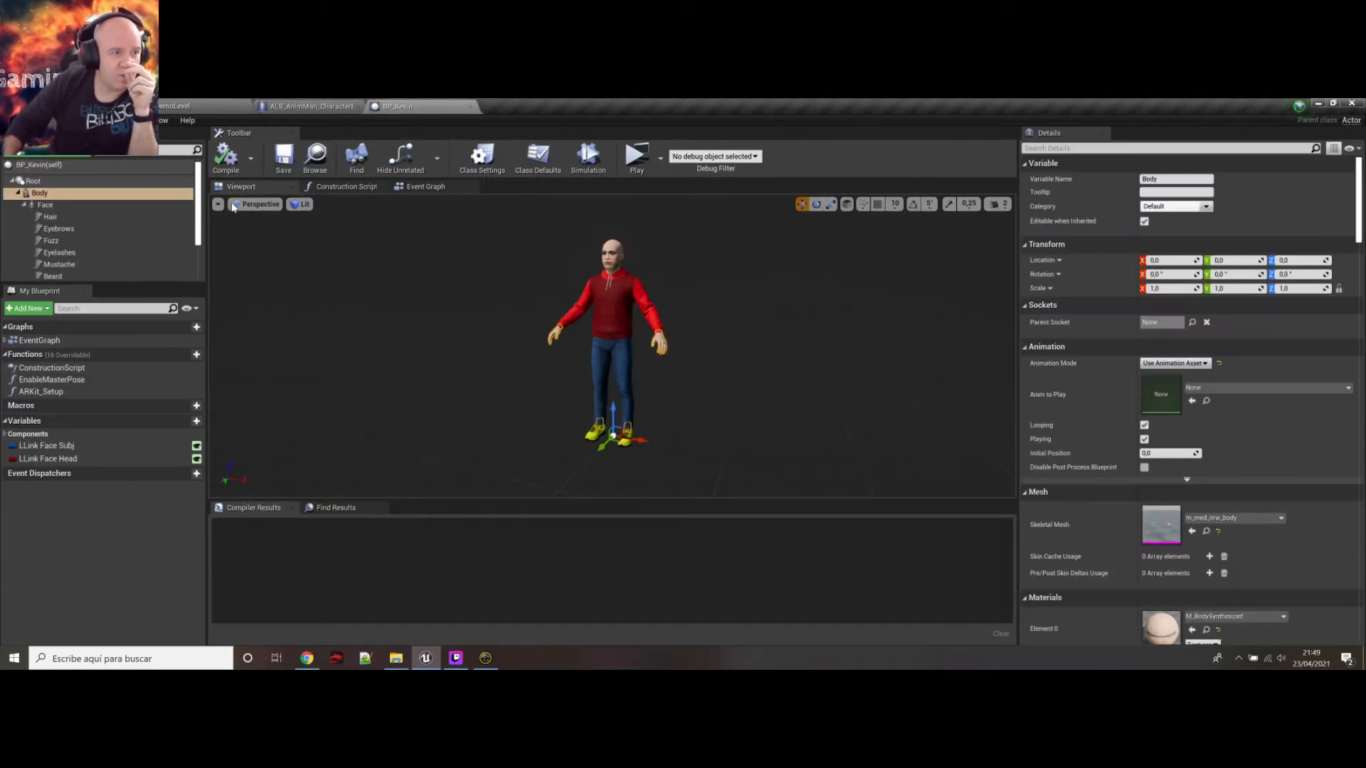
left_click(54, 206)
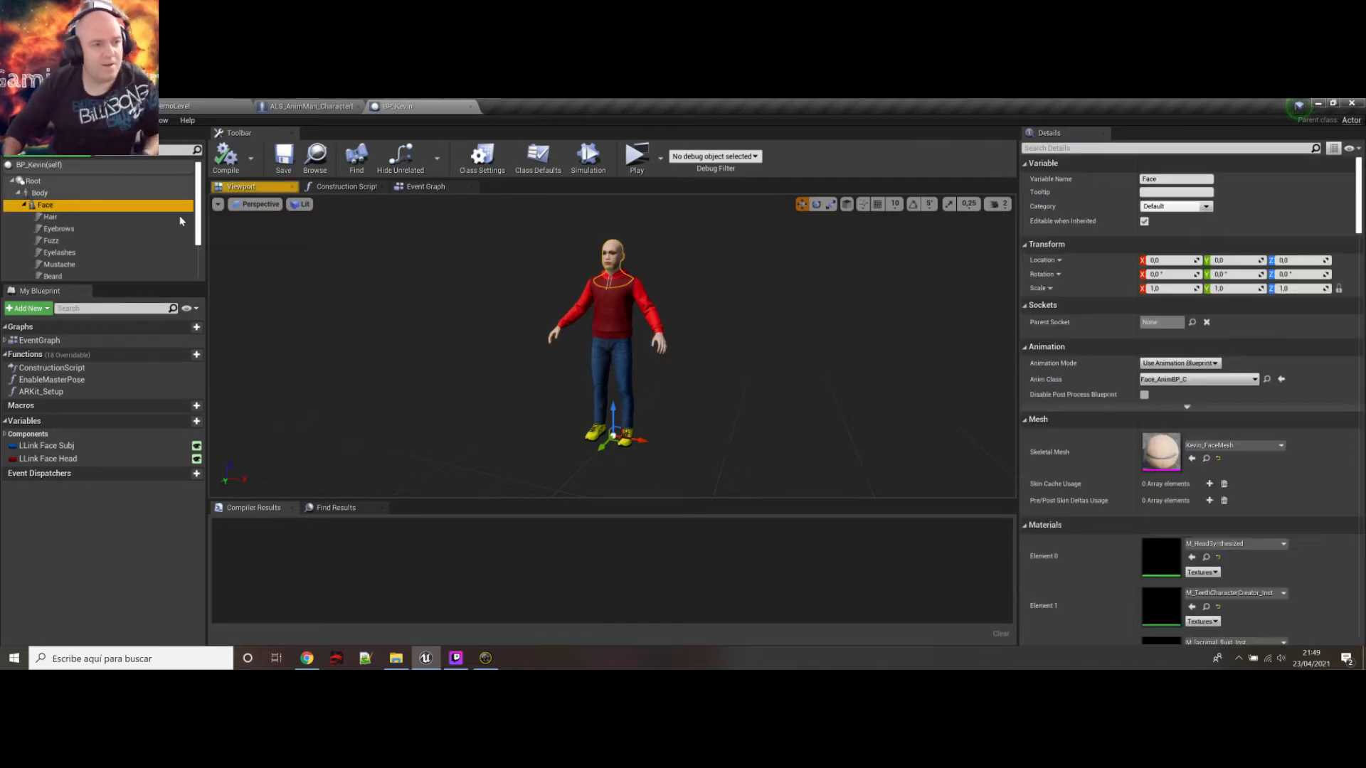
scroll(198, 259, "down", 1)
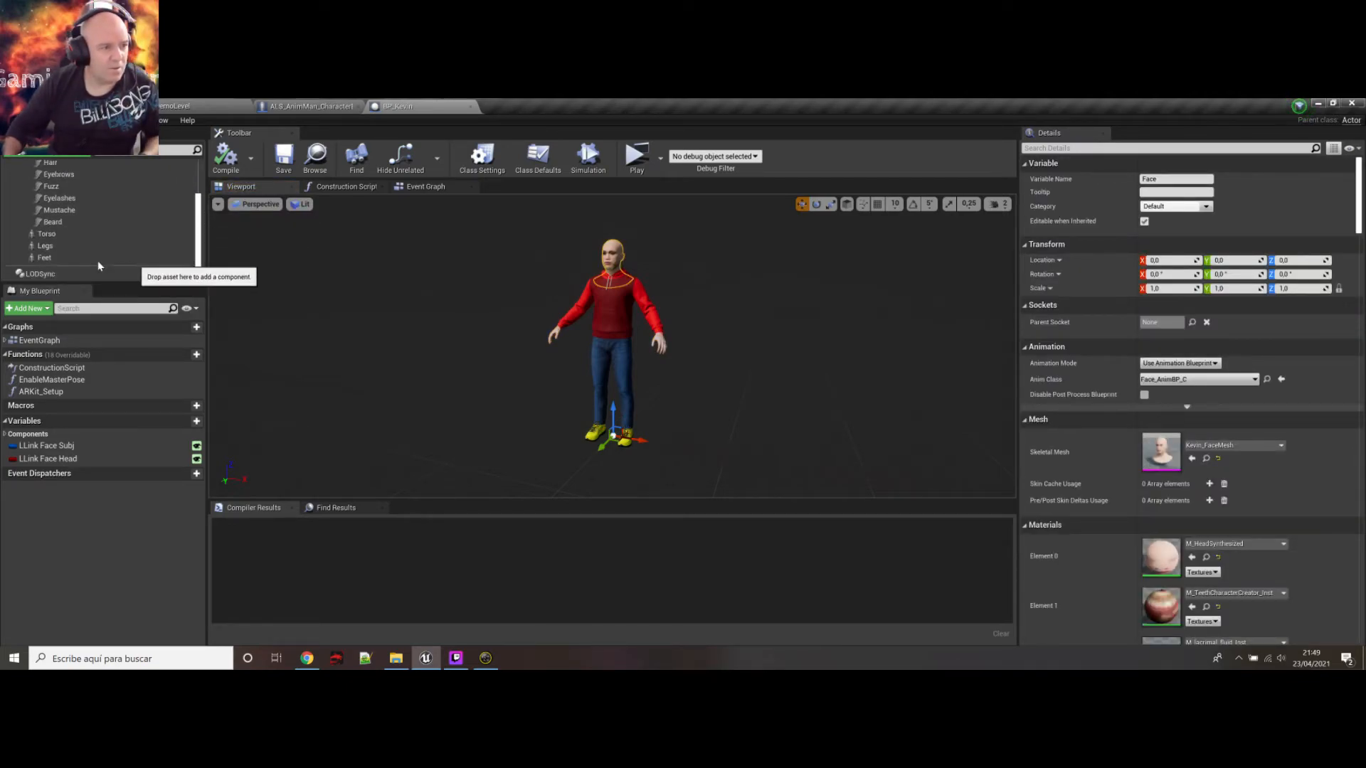
left_click(84, 264, "shift")
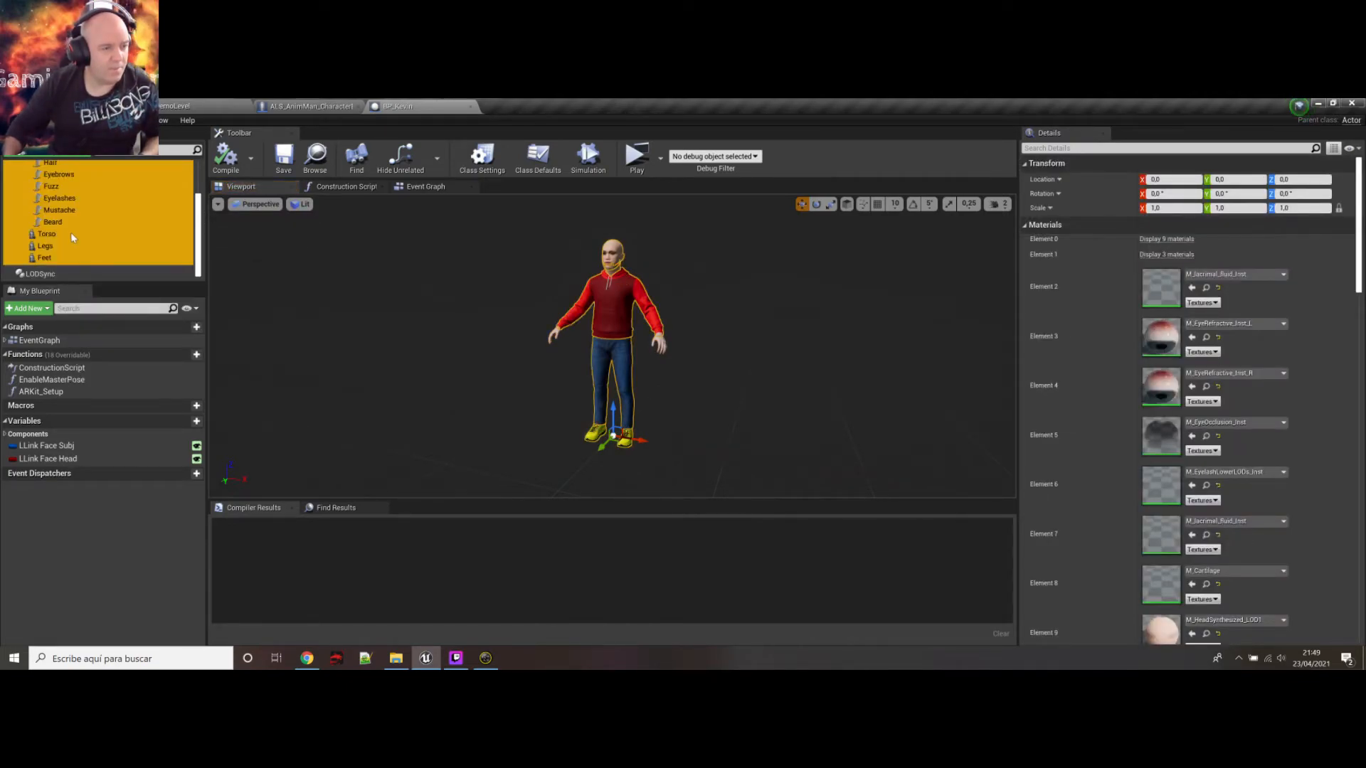
right_click(79, 240)
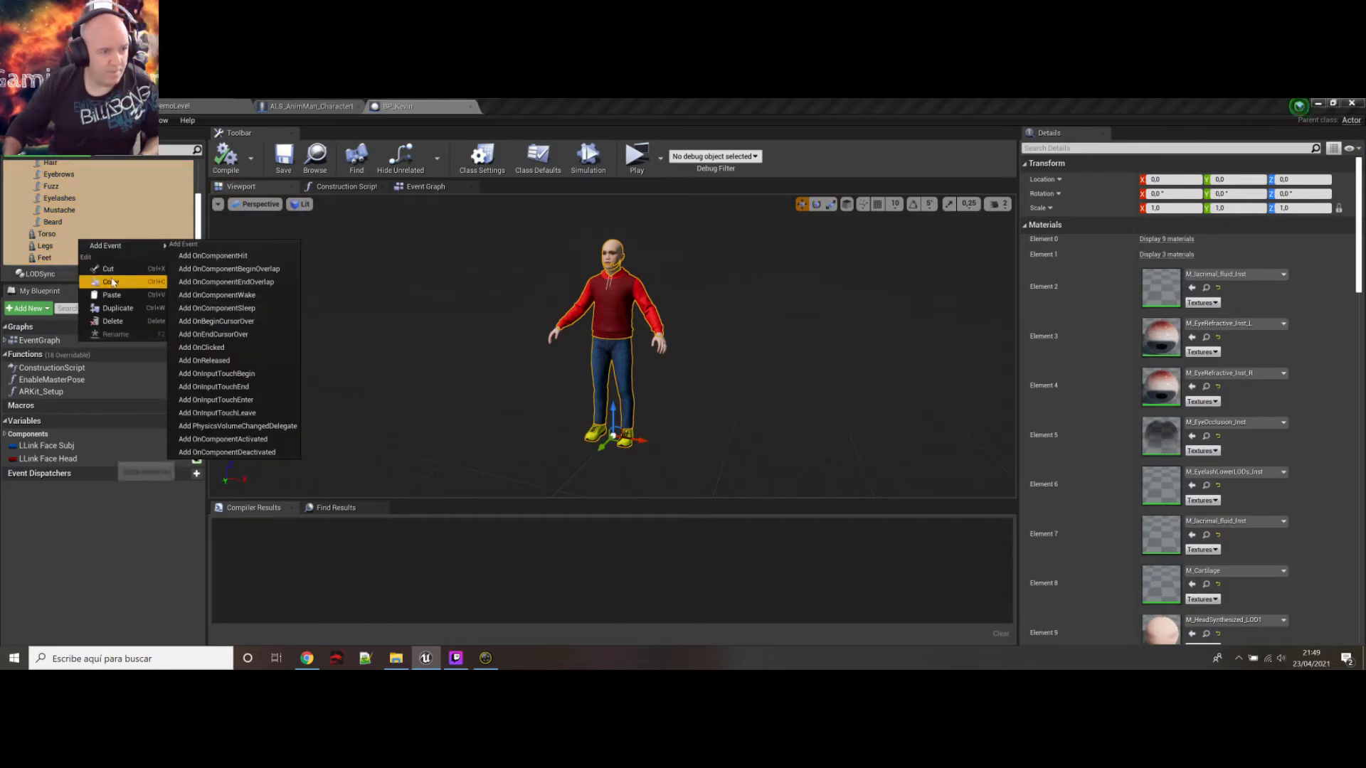
left_click(113, 283)
Paste the copied components into the Kevin enemy Blueprint and attach them to the inherited Mesh component
left_click(313, 109)
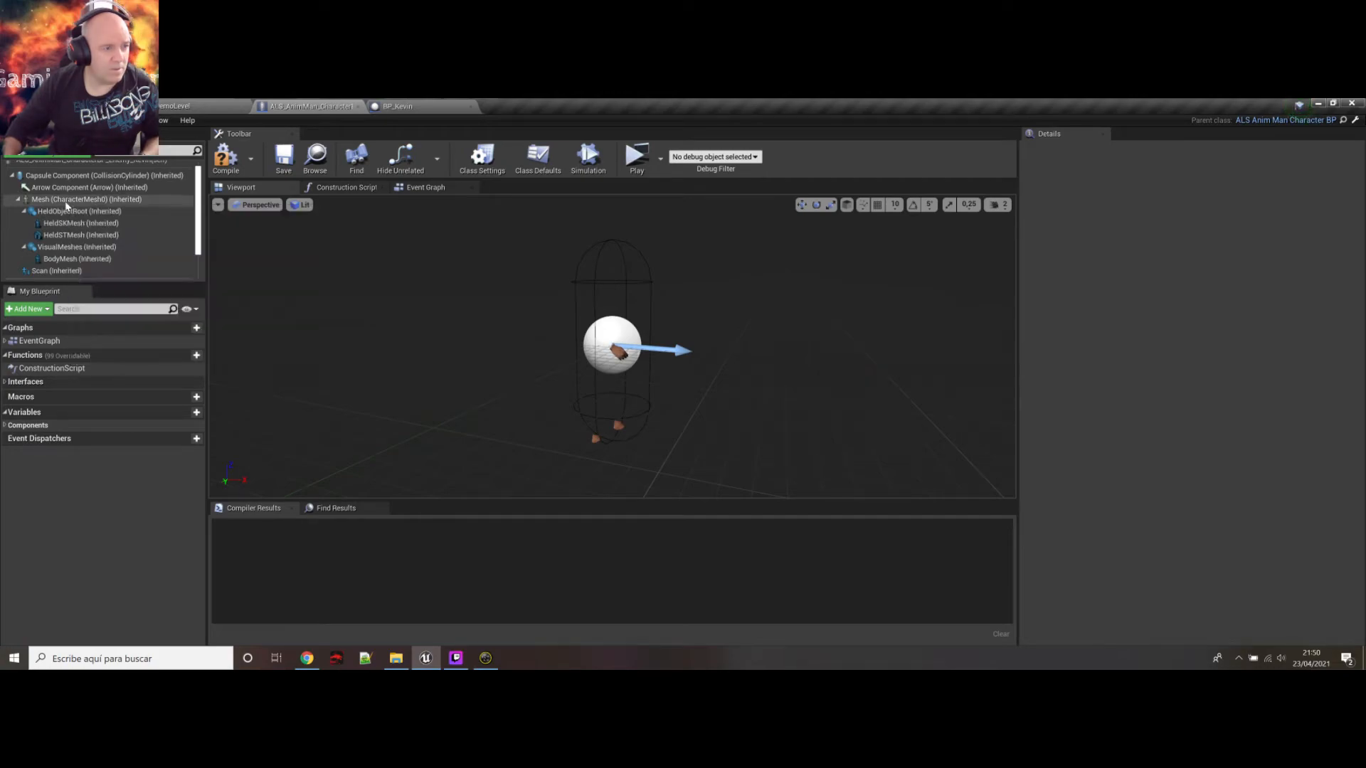
right_click(67, 202)
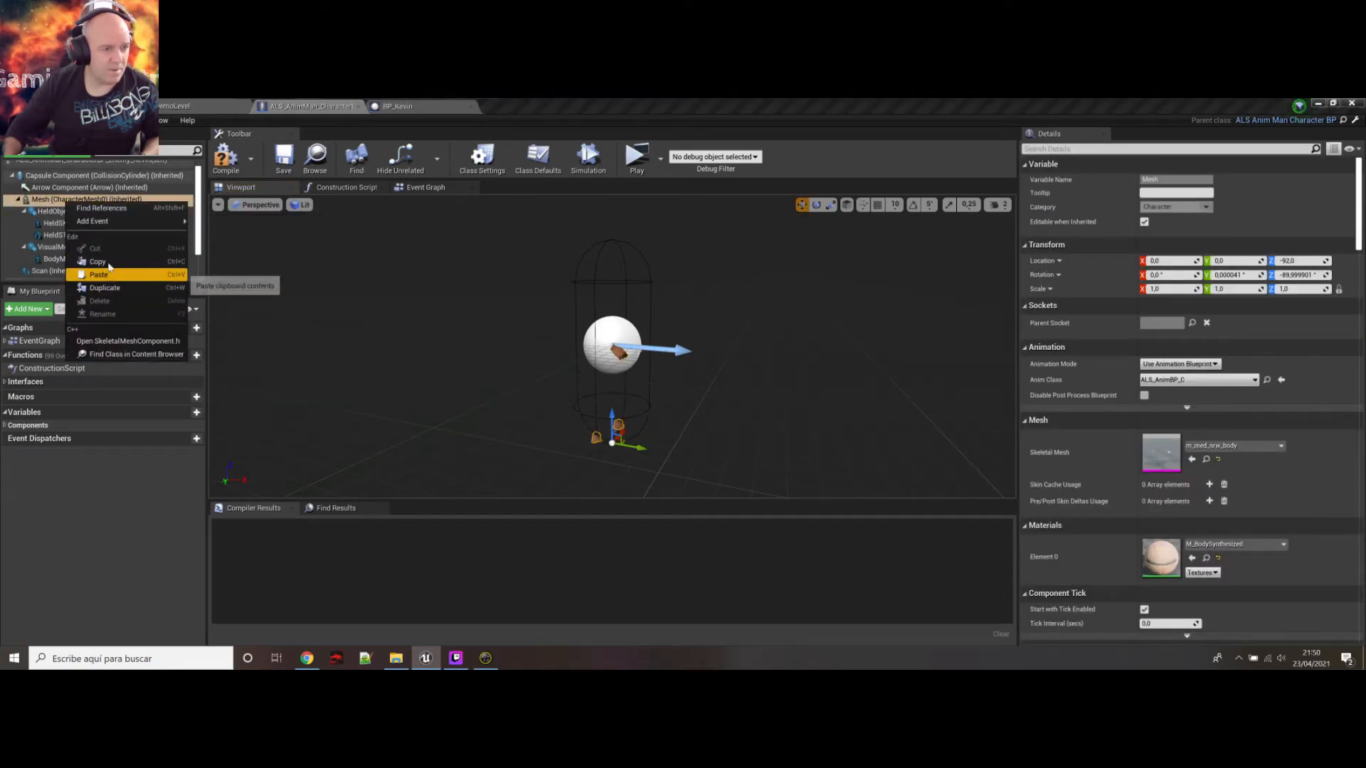
left_click(114, 287)
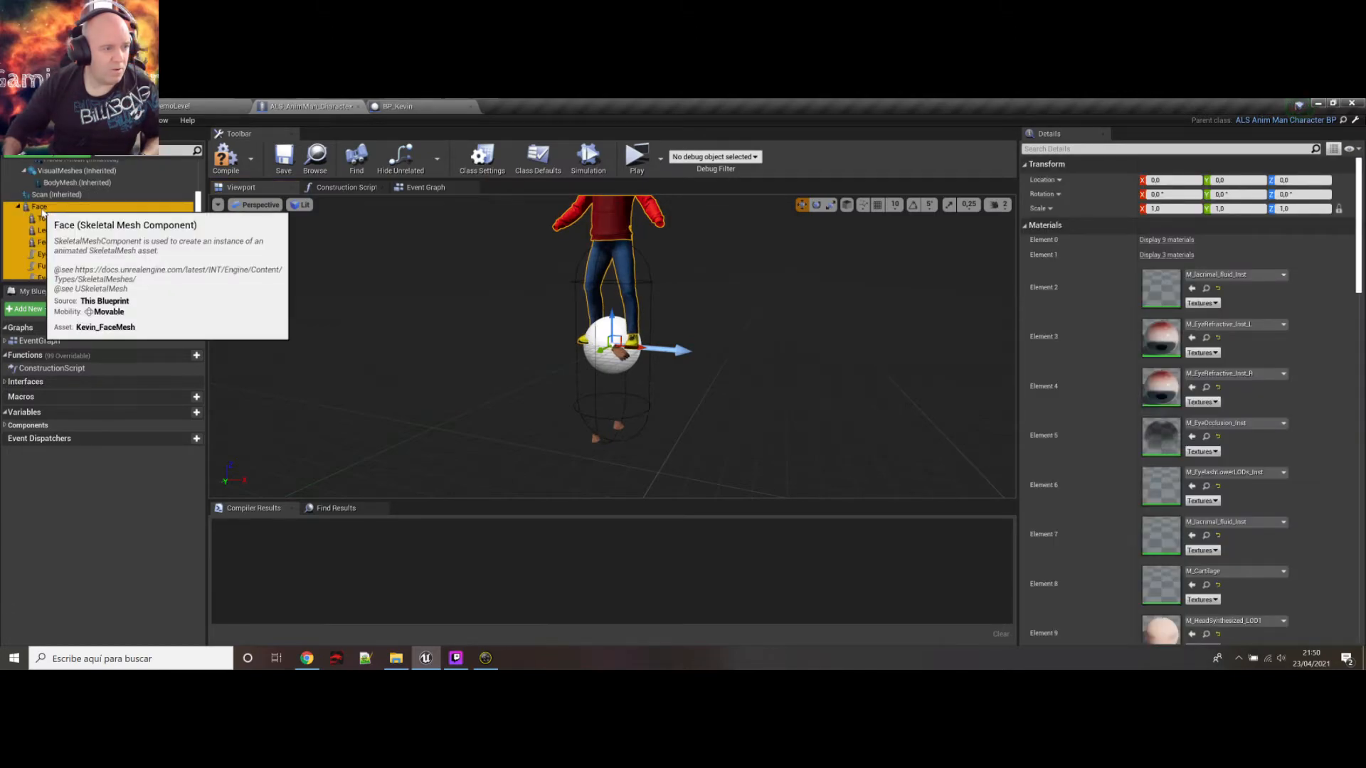
left_click_drag(41, 208, 53, 187)
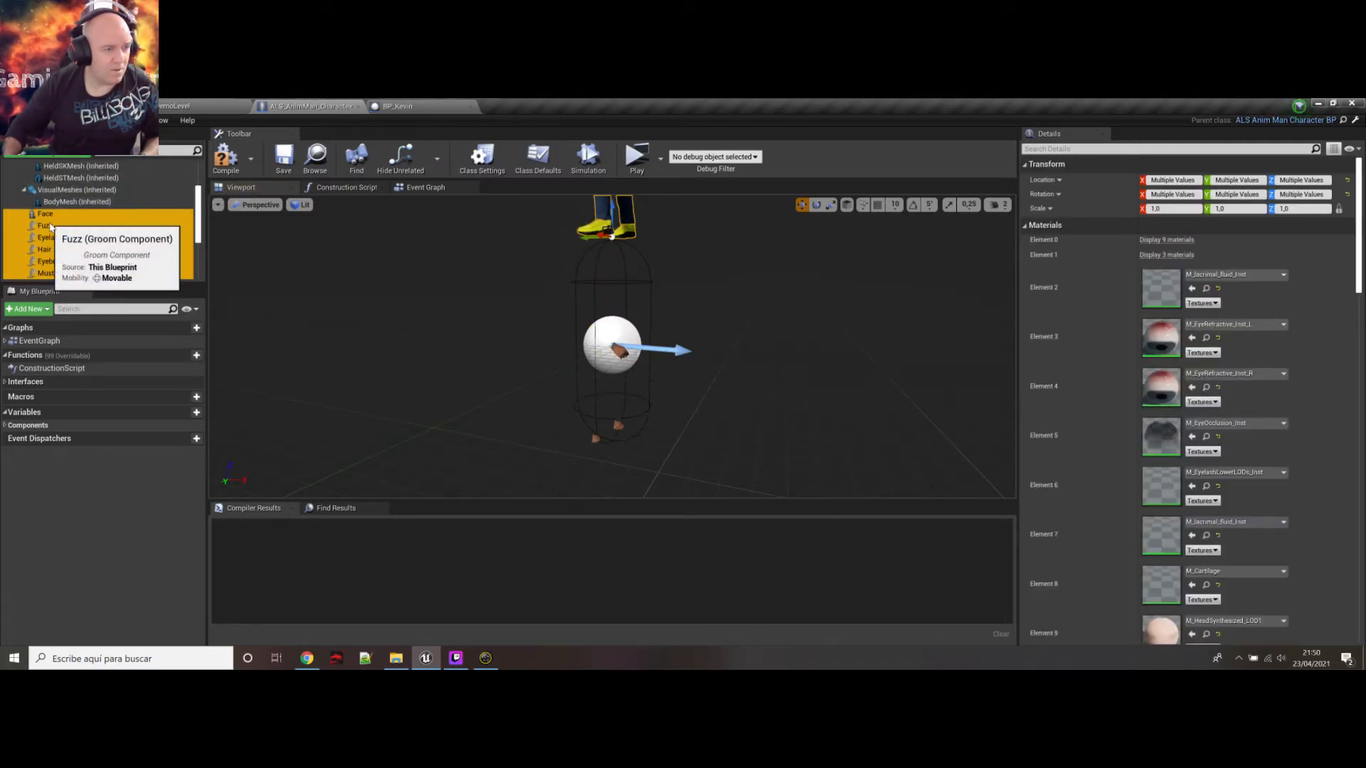
Attach the Fuzz, Eyelashes, Hair, Eyebrows, Mustache and Beard components to the Face component
left_click(52, 227)
scroll(61, 231, "down", 1)
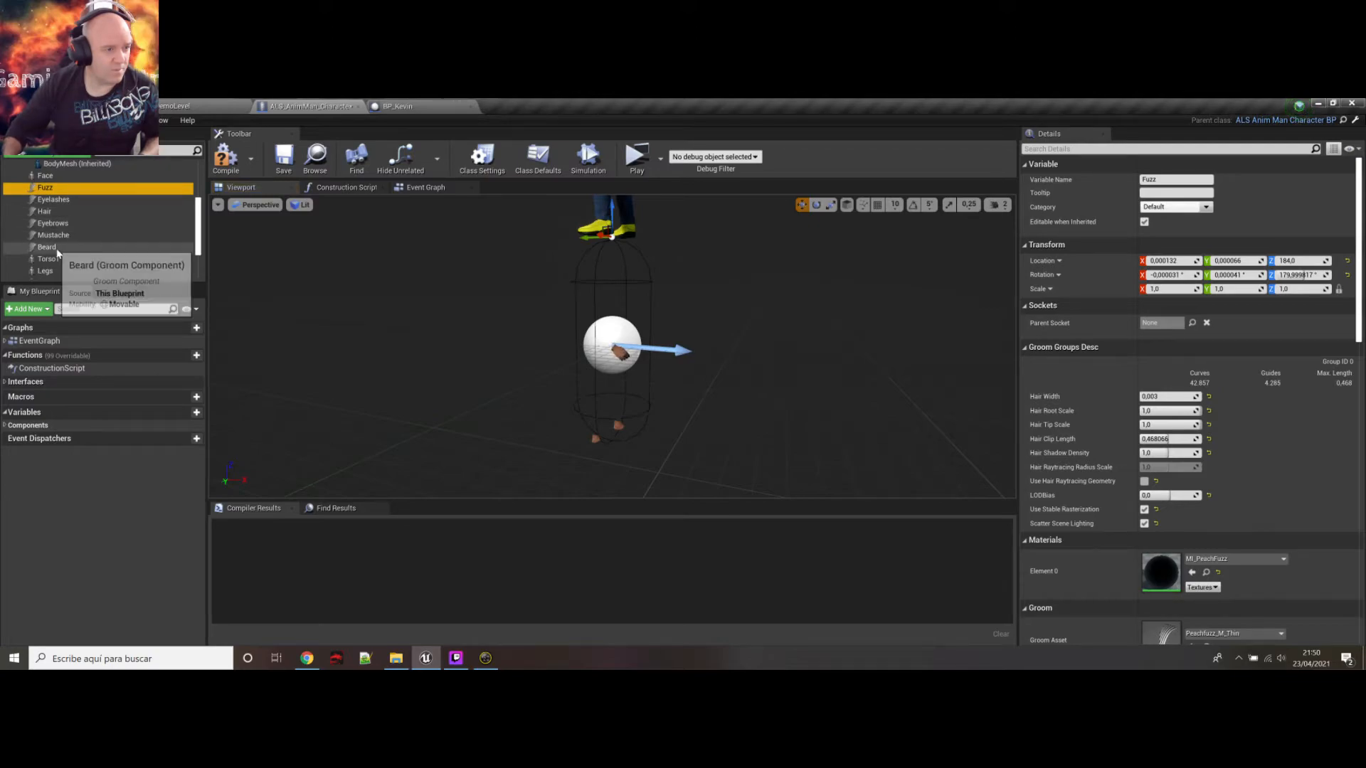
left_click(47, 247, "shift")
left_click_drag(47, 192, 59, 180)
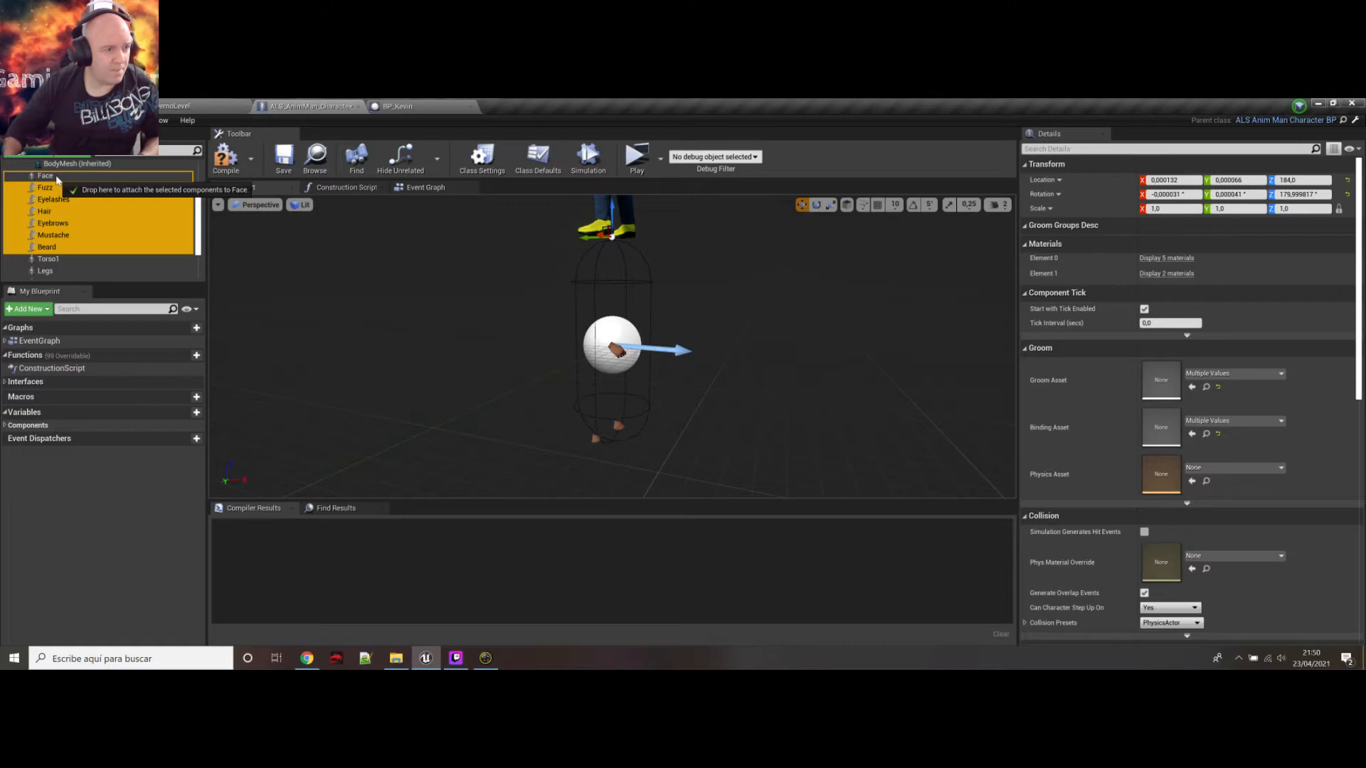
left_click_drag(57, 179, 55, 175)
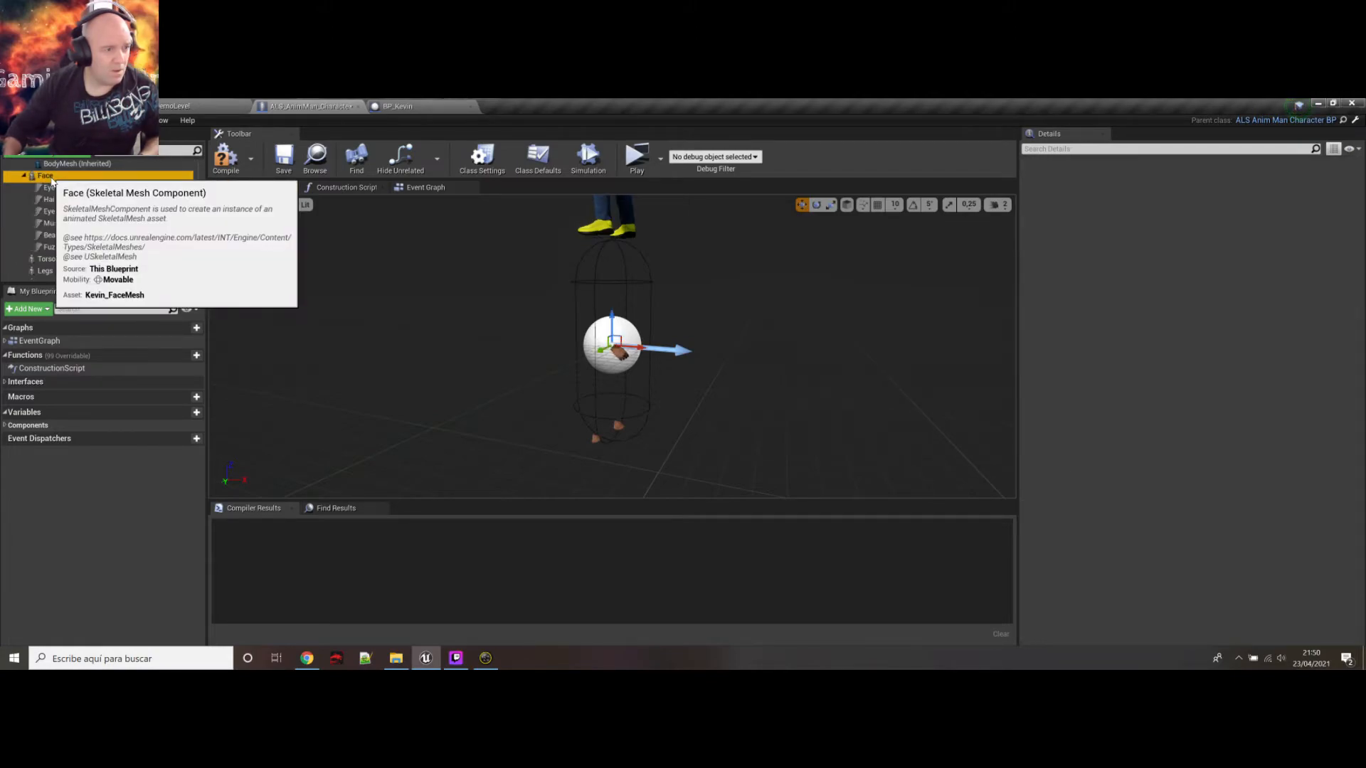
Set the location of all pasted components from Face through Feet1 to 0 on X, Y and Z
scroll(55, 241, "down", 1)
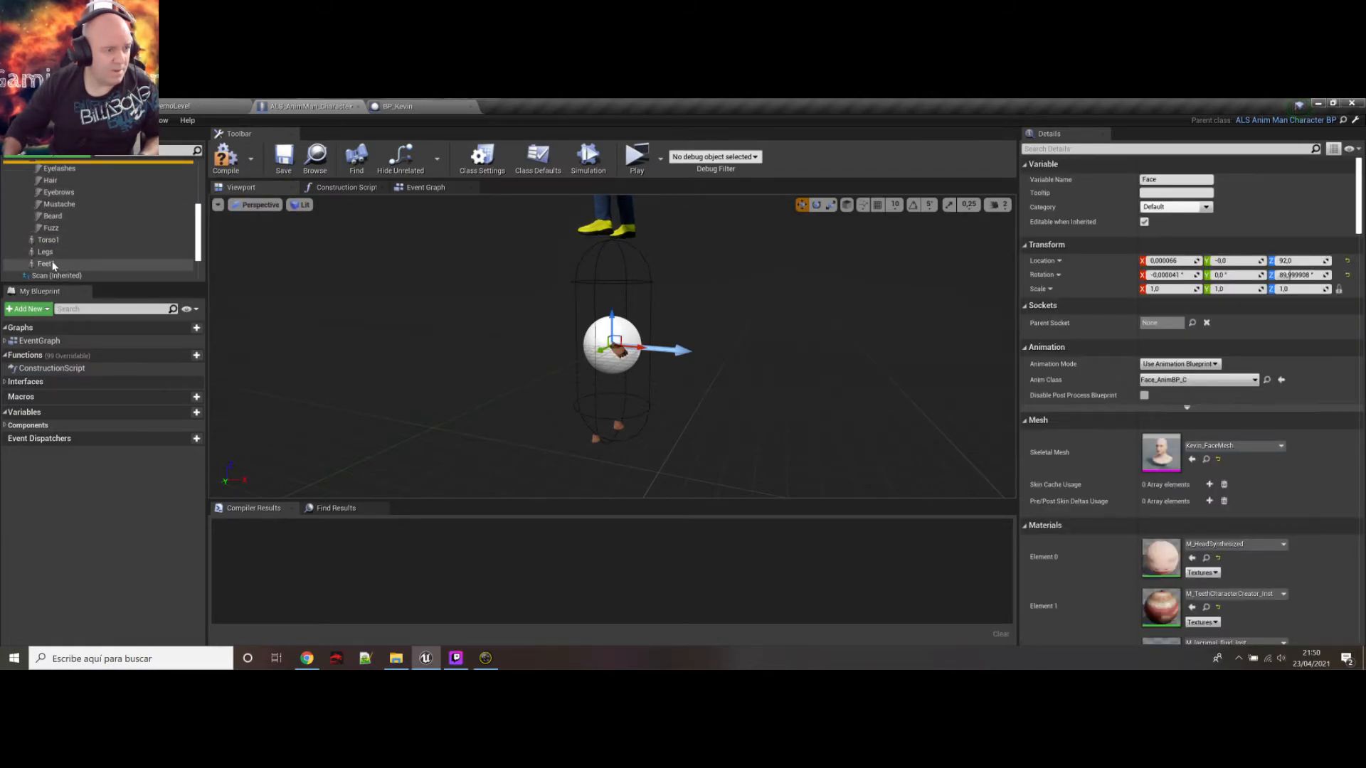
left_click(52, 265, "shift")
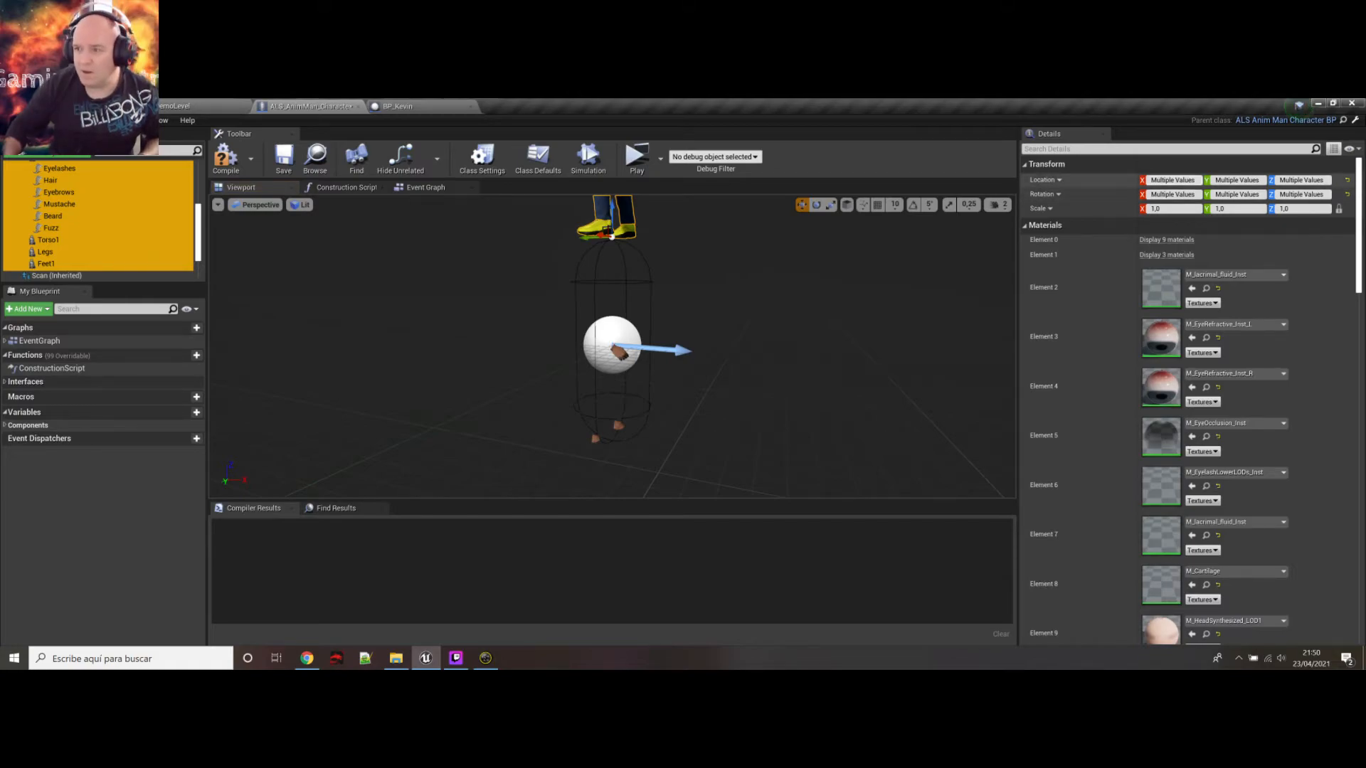
left_click(1172, 180)
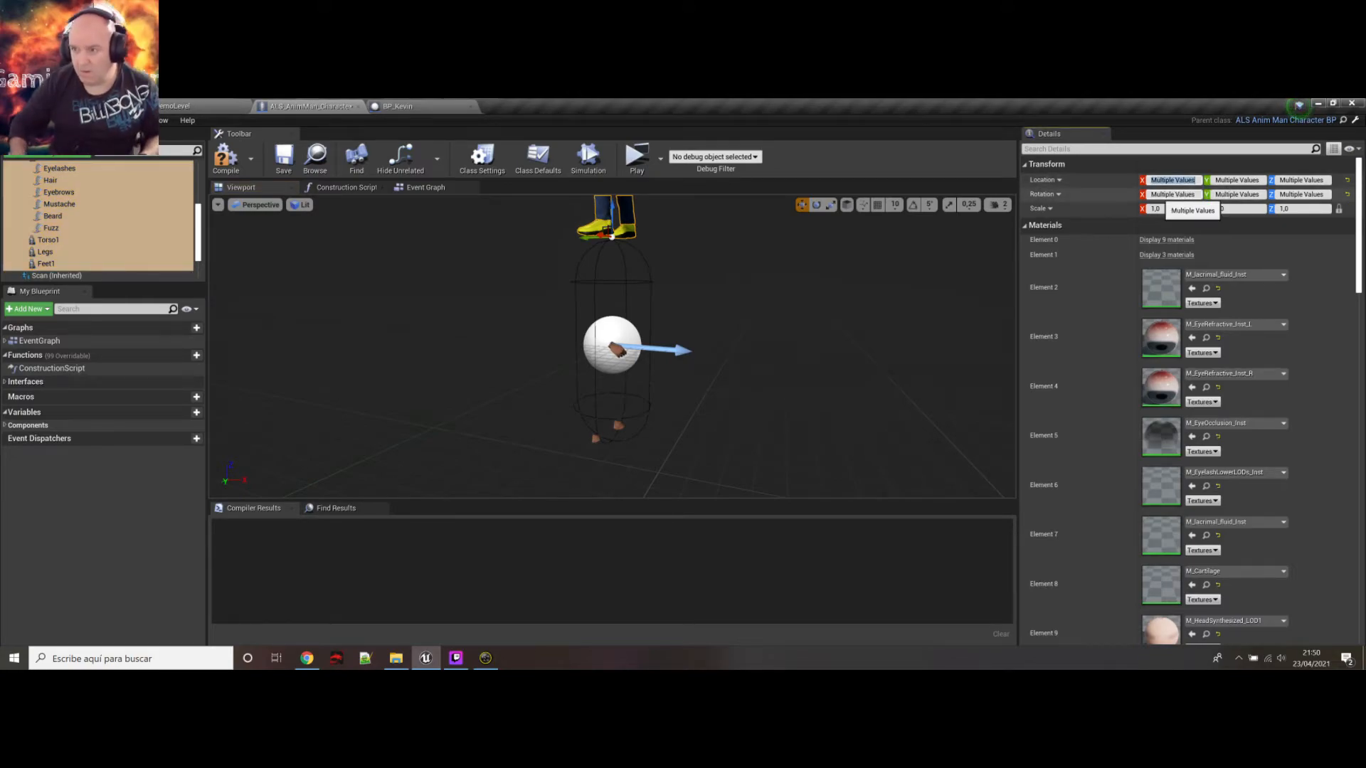
type("0")
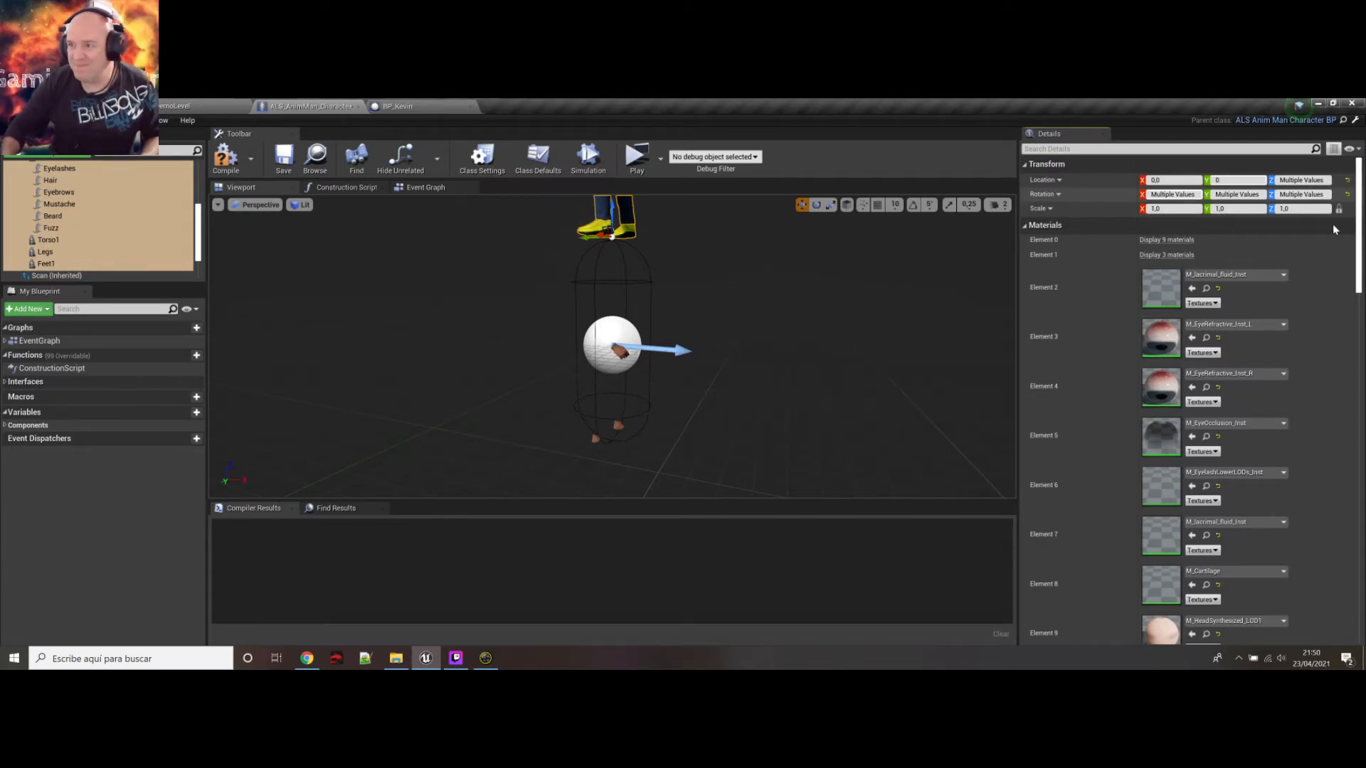
left_click(1302, 180)
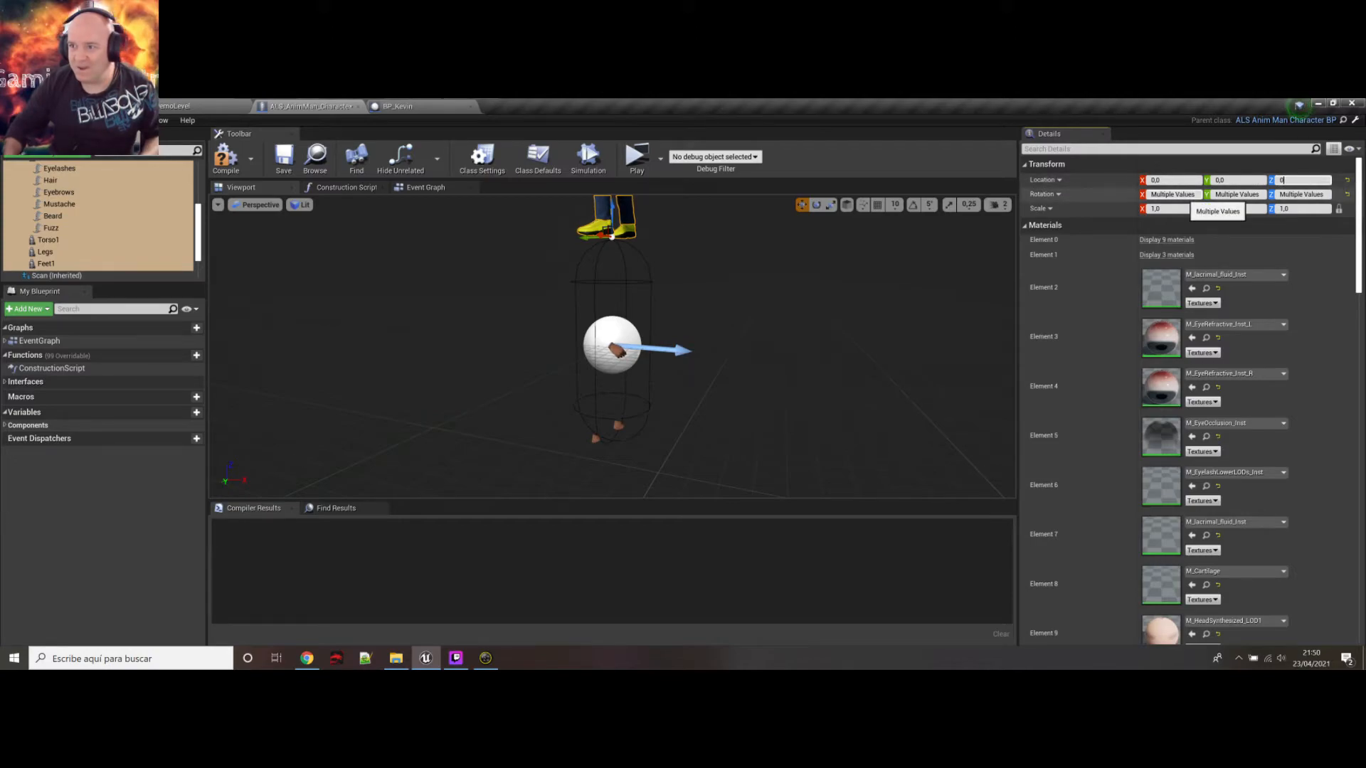
Set the rotation of the selected Face, hair, torso, legs and feet components to 0 on all three axes
left_click(1185, 195)
type("0")
key("Tab")
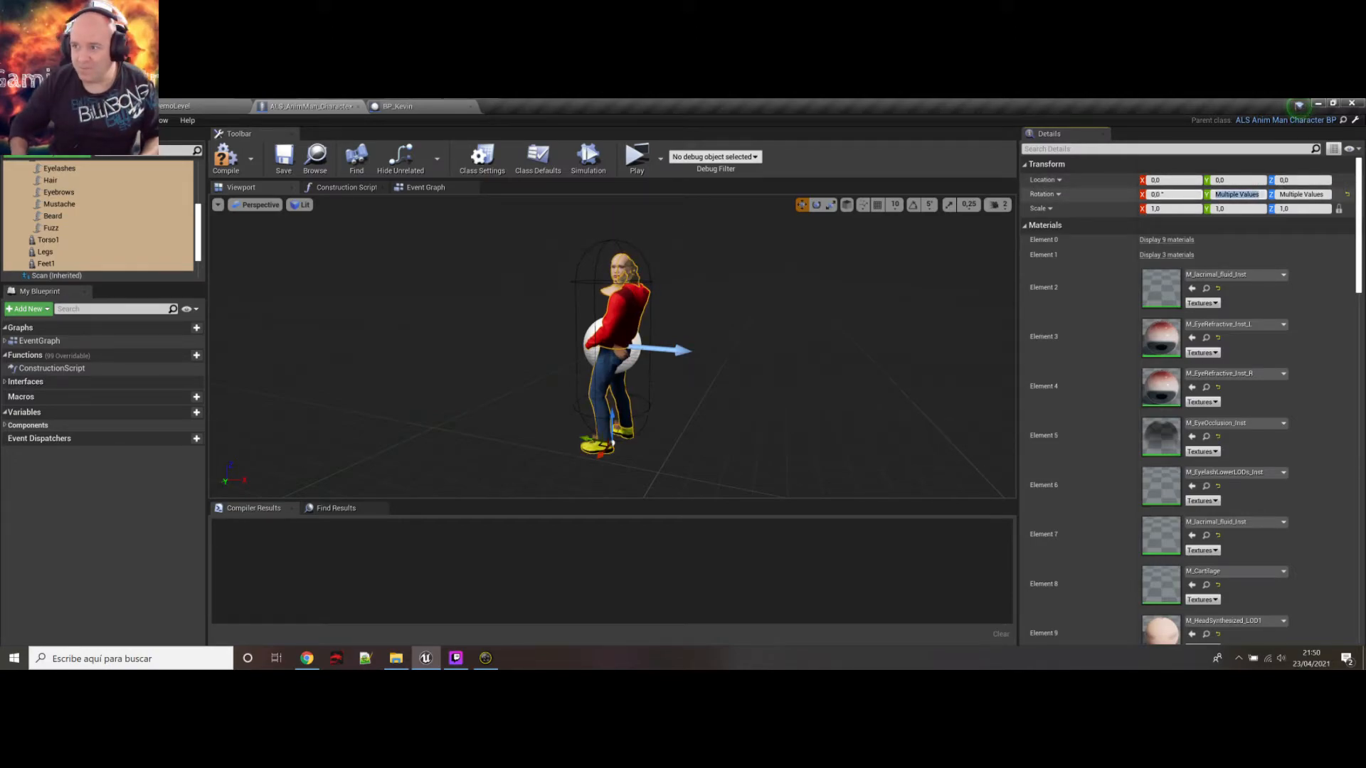
type("0")
key("Tab")
type("0")
key("Return")
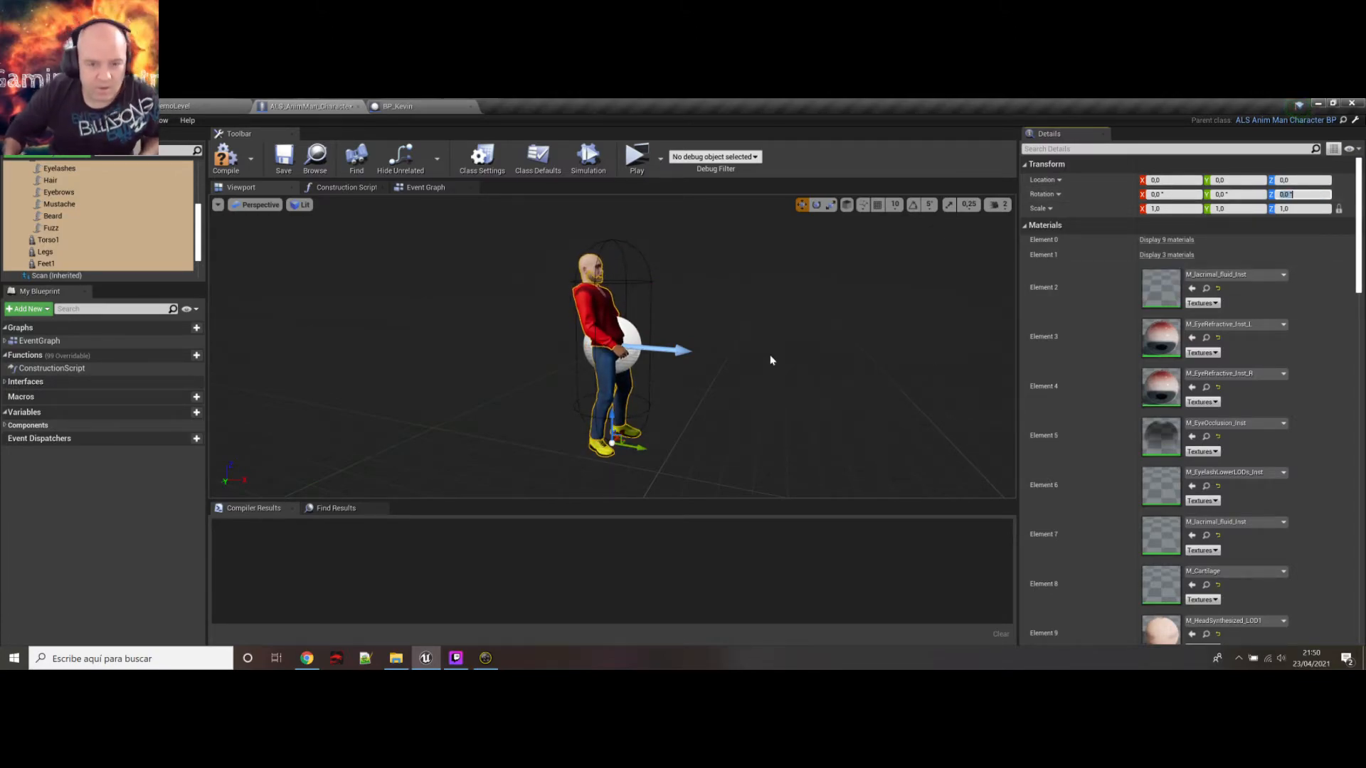
Find the Kevin enemy Blueprint's rotation correction properties and set the Spine Rotation Correction Z value to 0
left_click(180, 233)
scroll(198, 193, "up", 5)
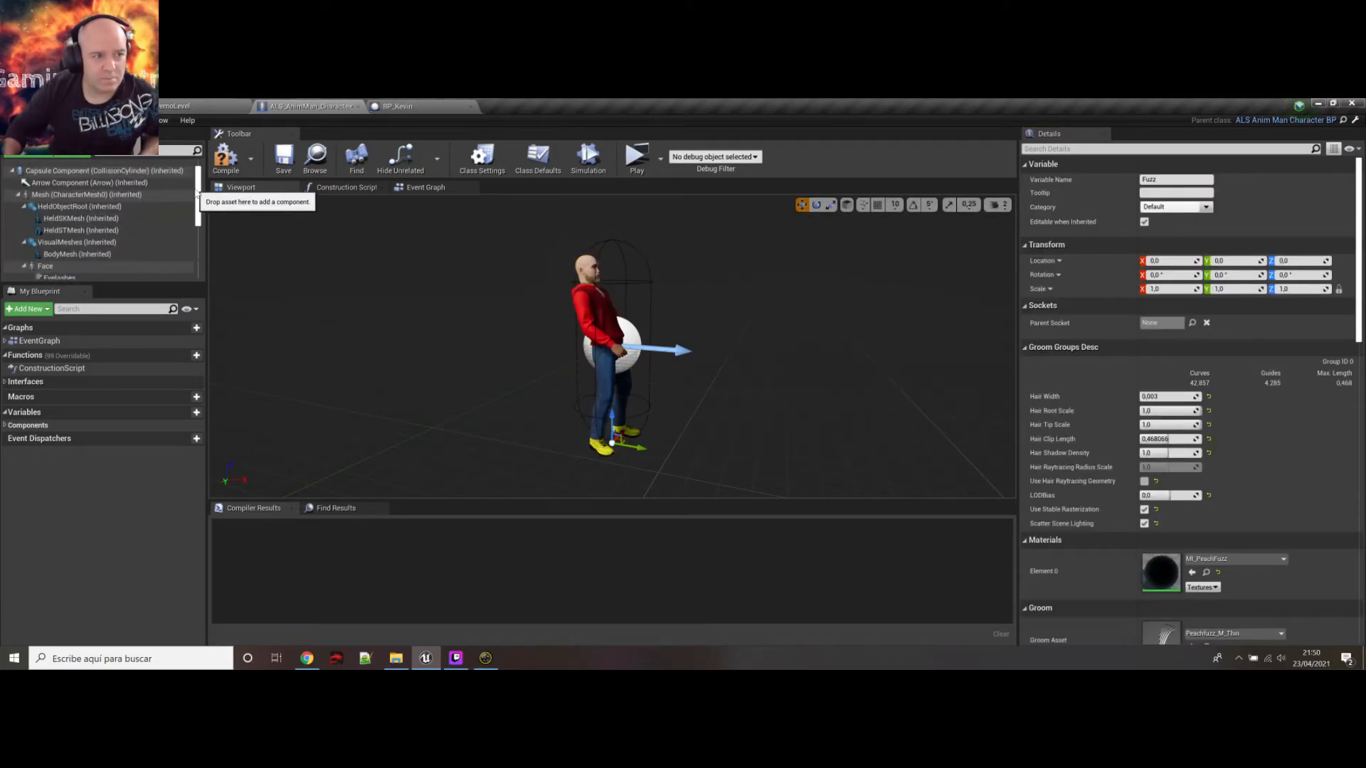
left_click(594, 281)
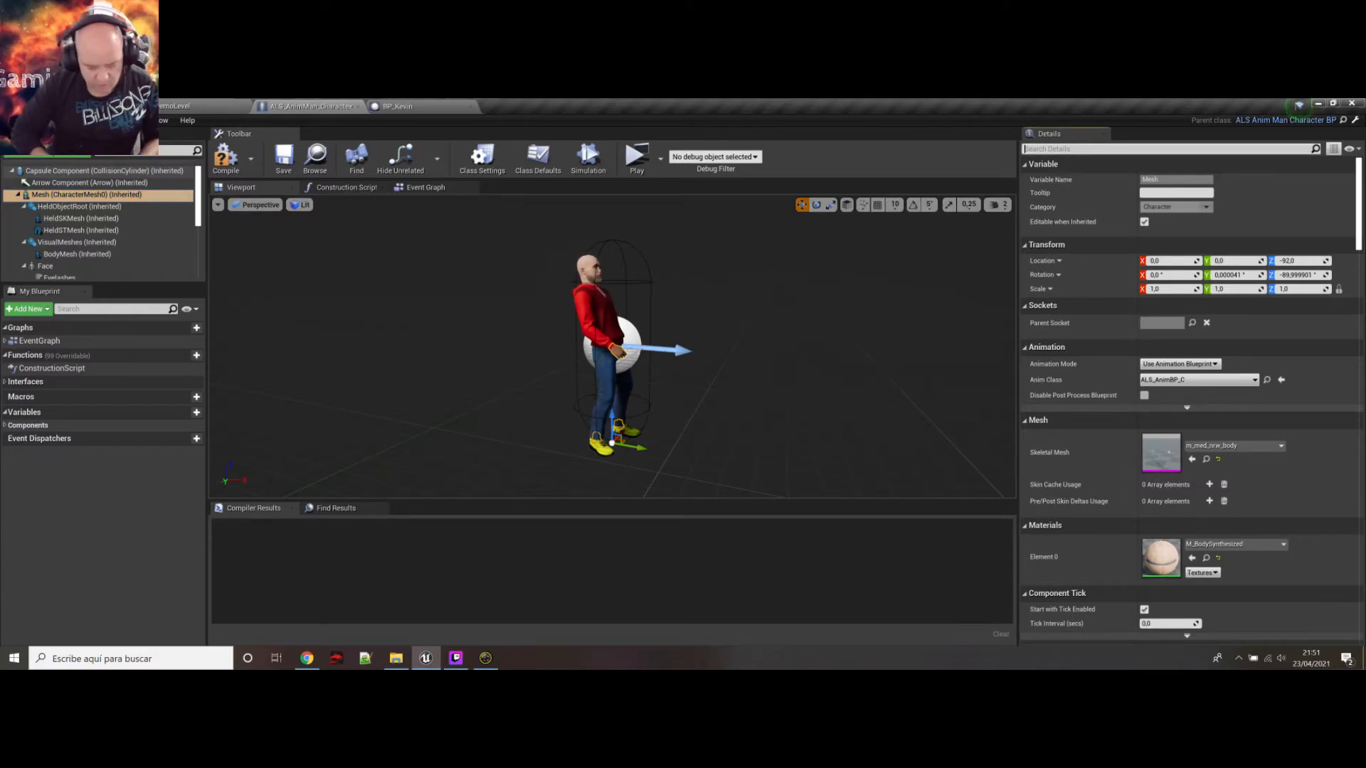
type("rotation")
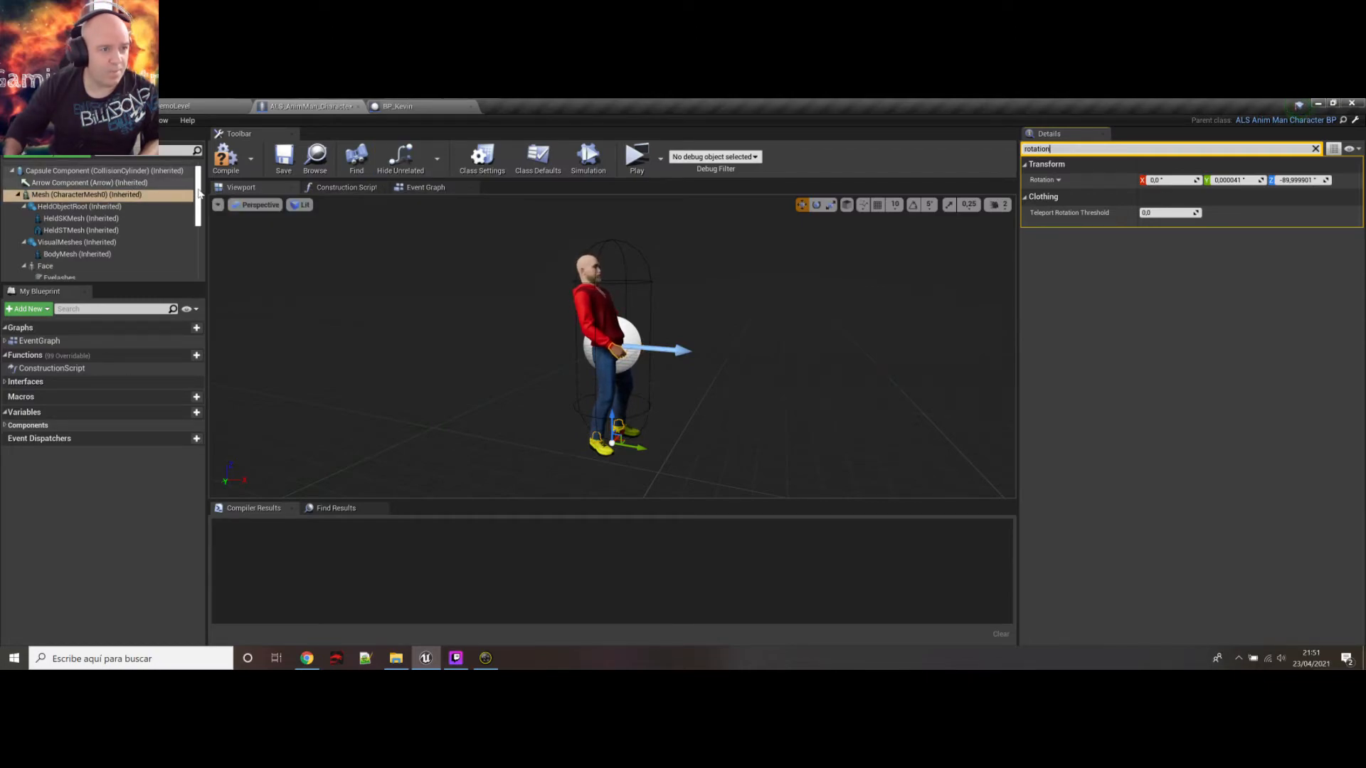
scroll(196, 191, "up", 1)
left_click(92, 168)
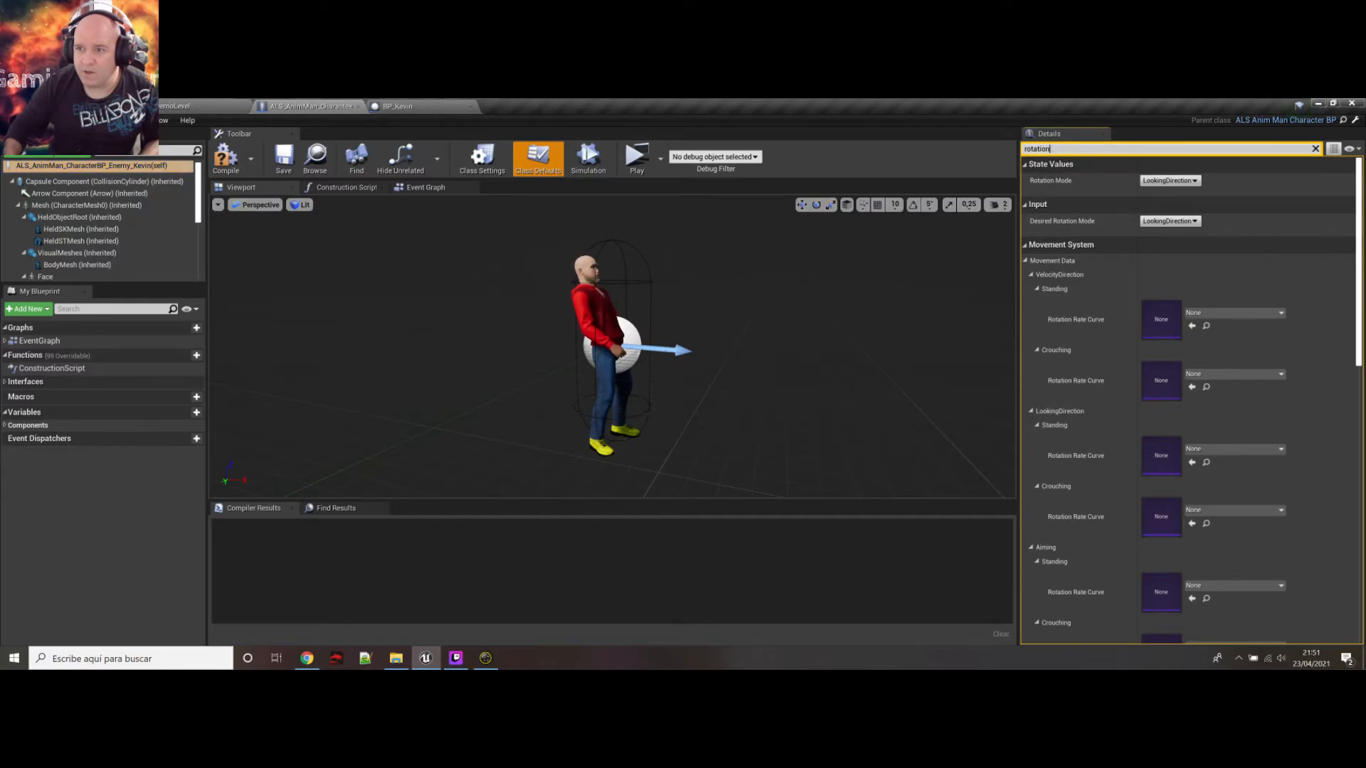
type("correc")
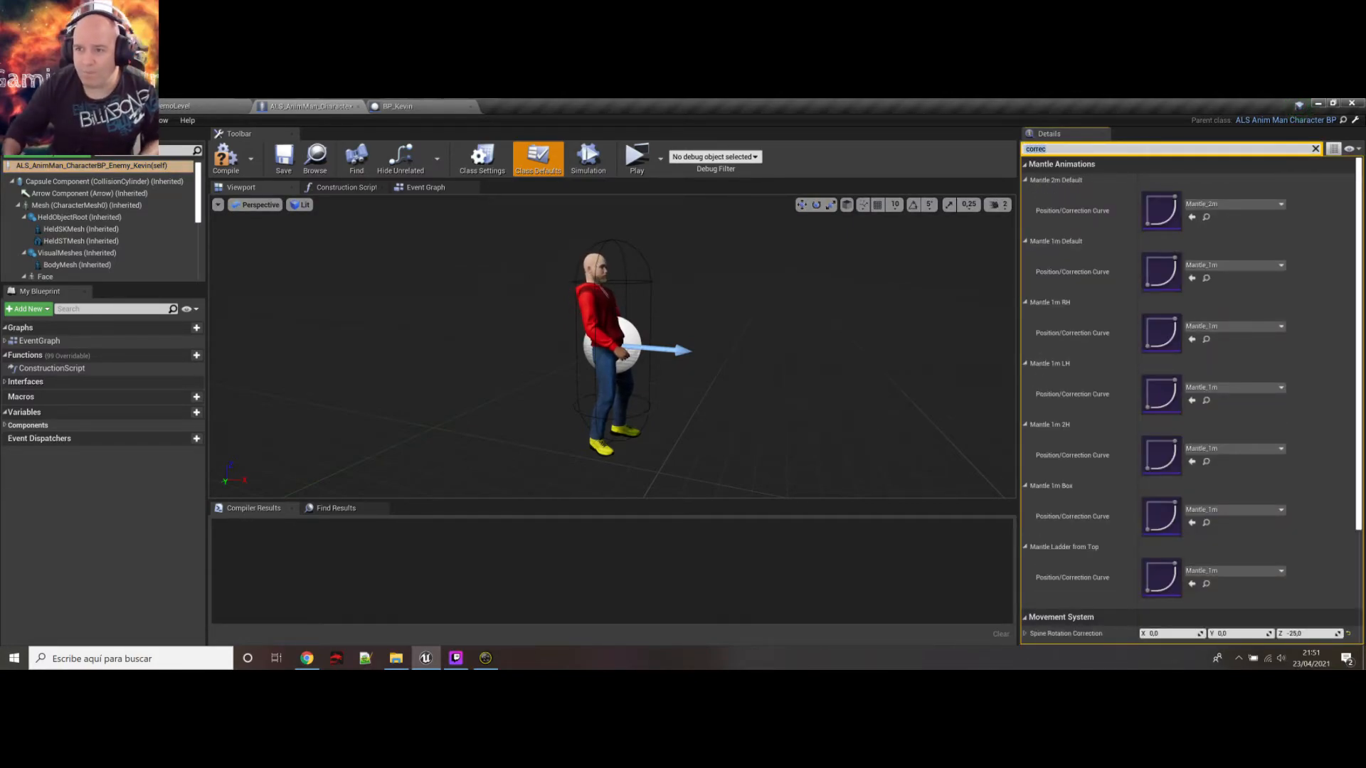
type("ro")
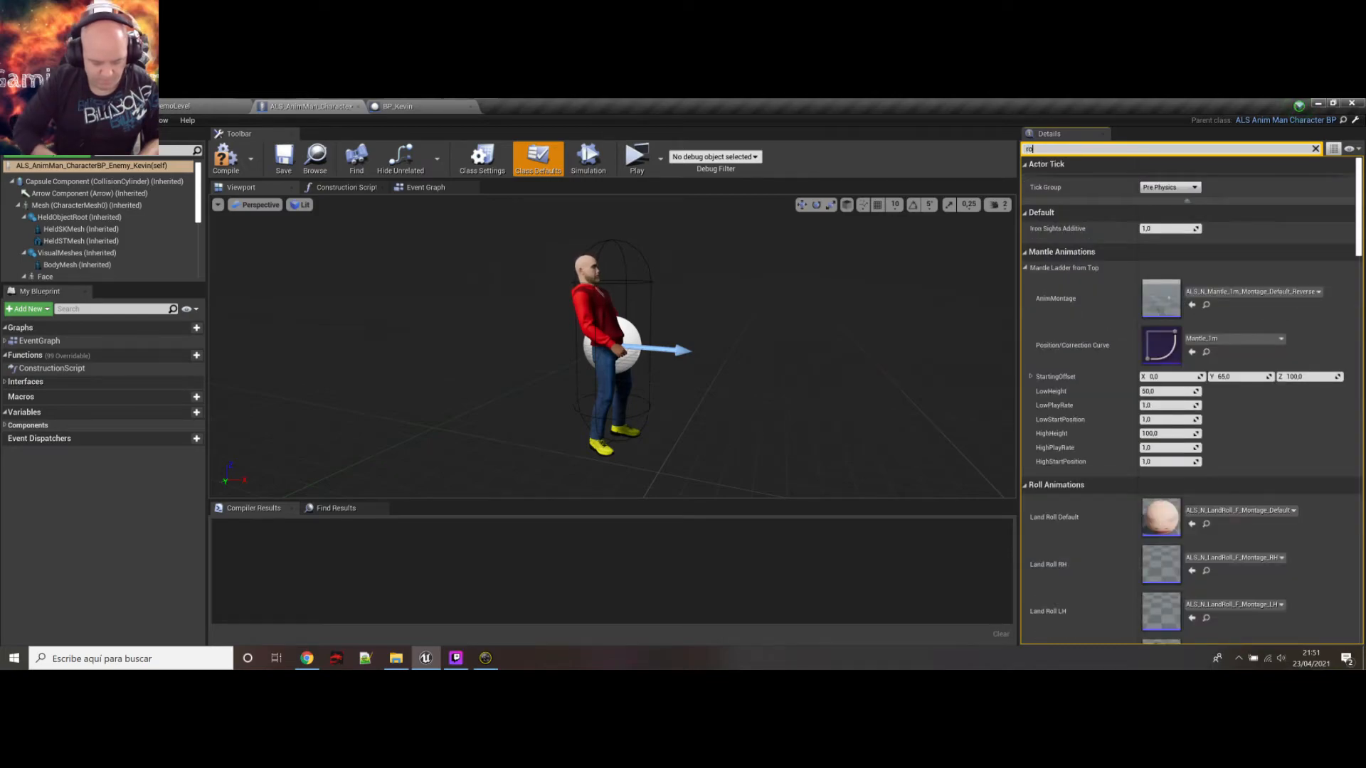
type("tation correction")
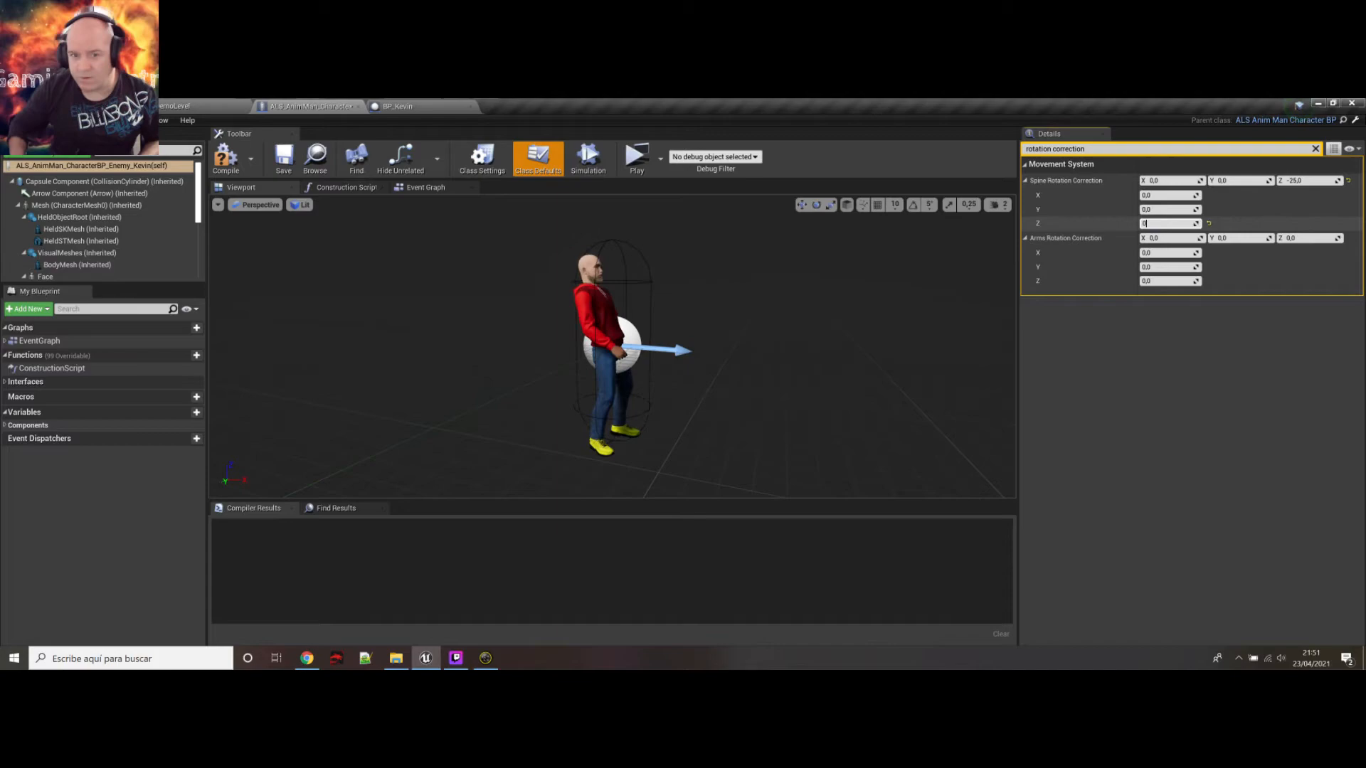
type("0")
key("Return")
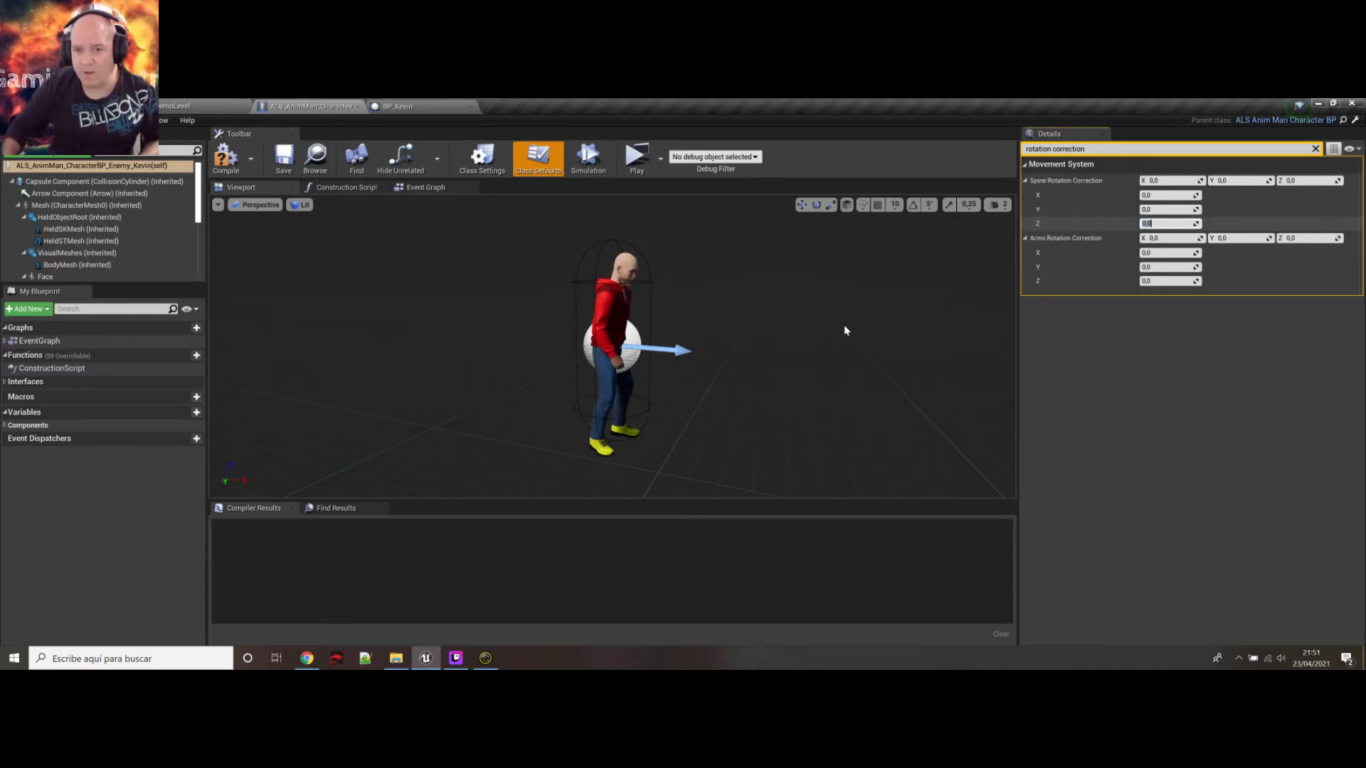
Set the Arms Rotation Correction Y value to 5 and save the Kevin enemy Blueprint
mouse_move(754, 342)
right_mouse_down()
mouse_move(541, 341)
mouse_move(754, 342)
mouse_move(694, 341)
mouse_move(733, 356)
right_mouse_up()
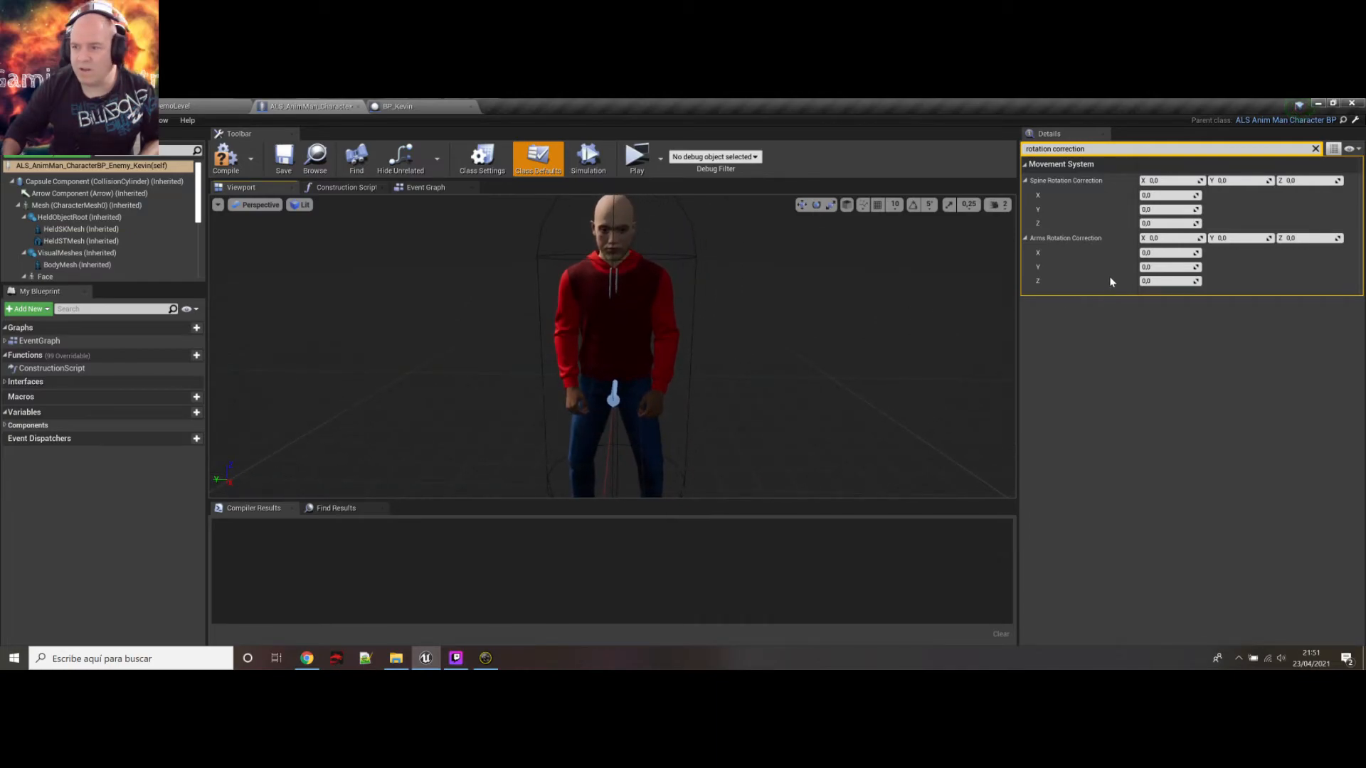
left_click(1155, 267)
type("5")
key("Return")
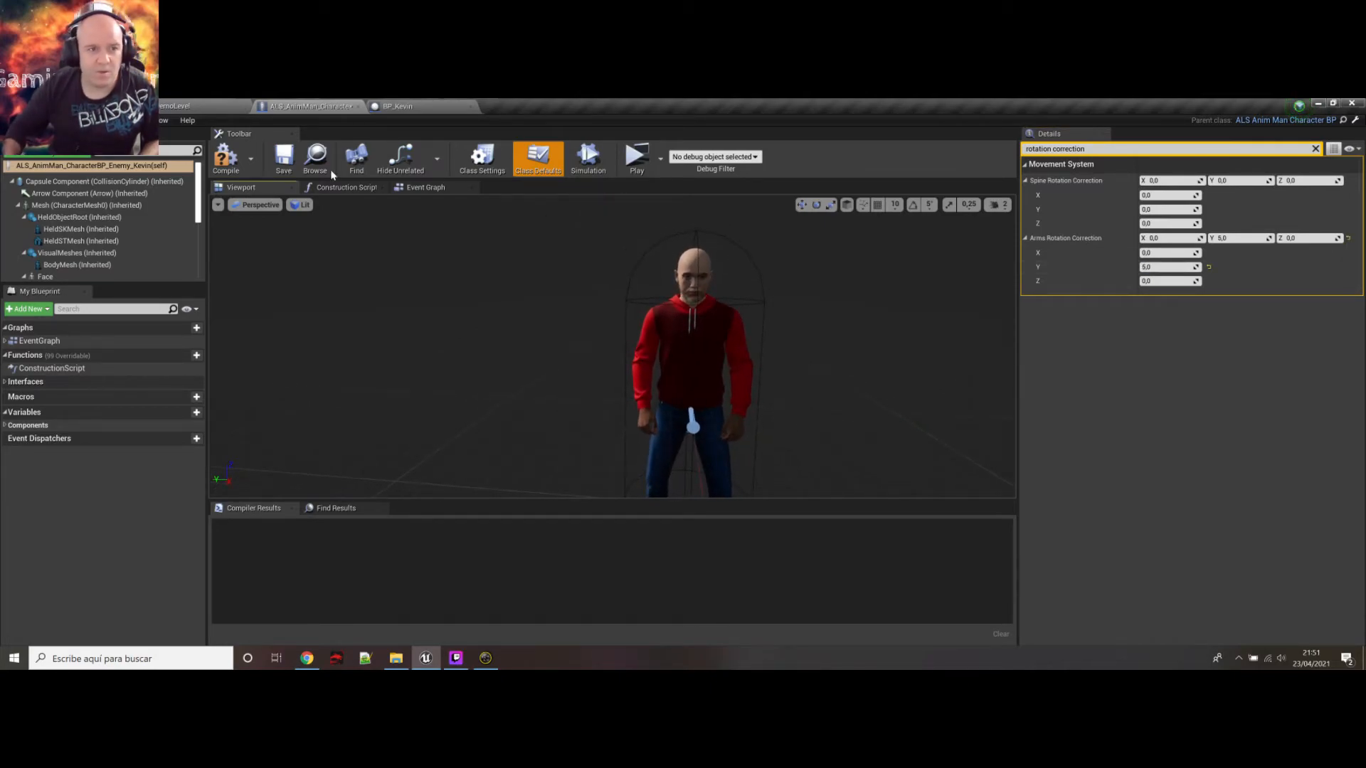
left_click(285, 158)
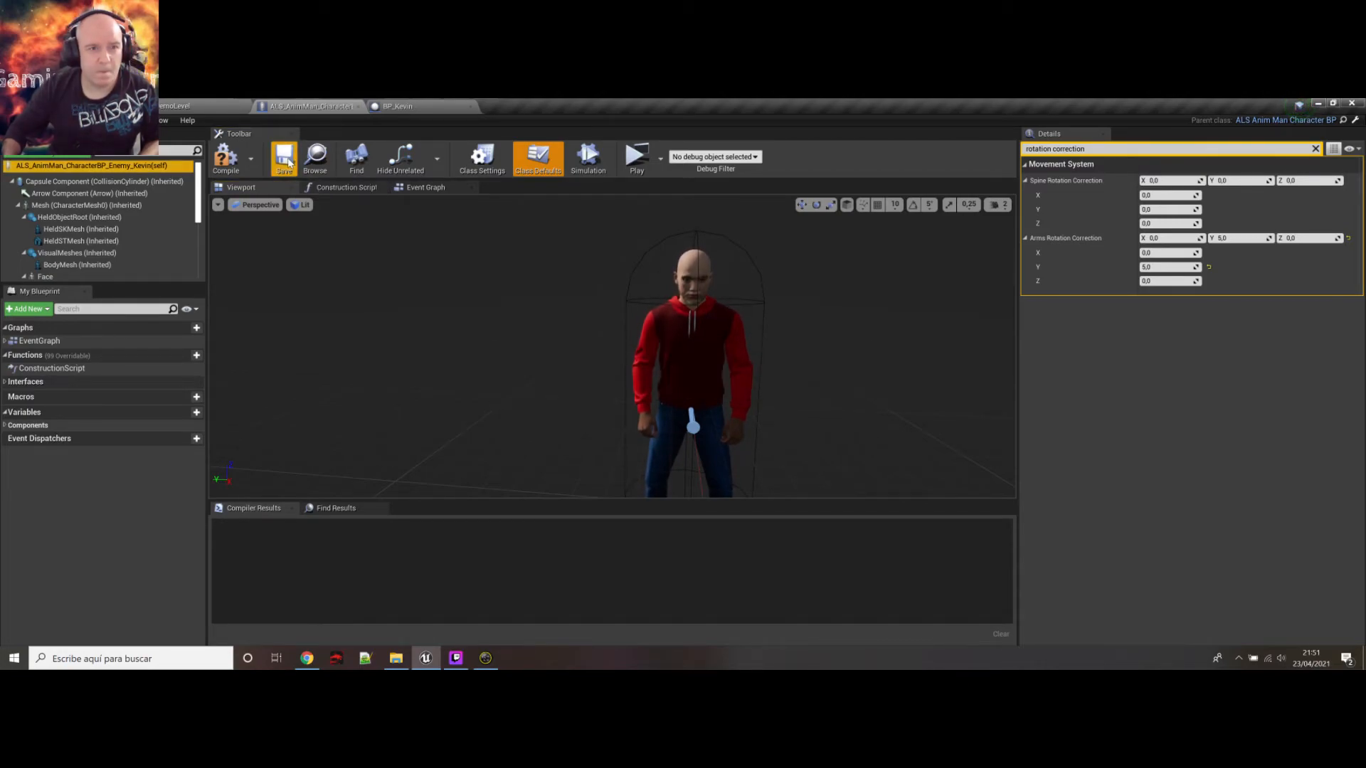
Examine the LODSync component's LOD settings, components to sync and custom LOD mapping
left_click_drag(198, 198, 200, 258)
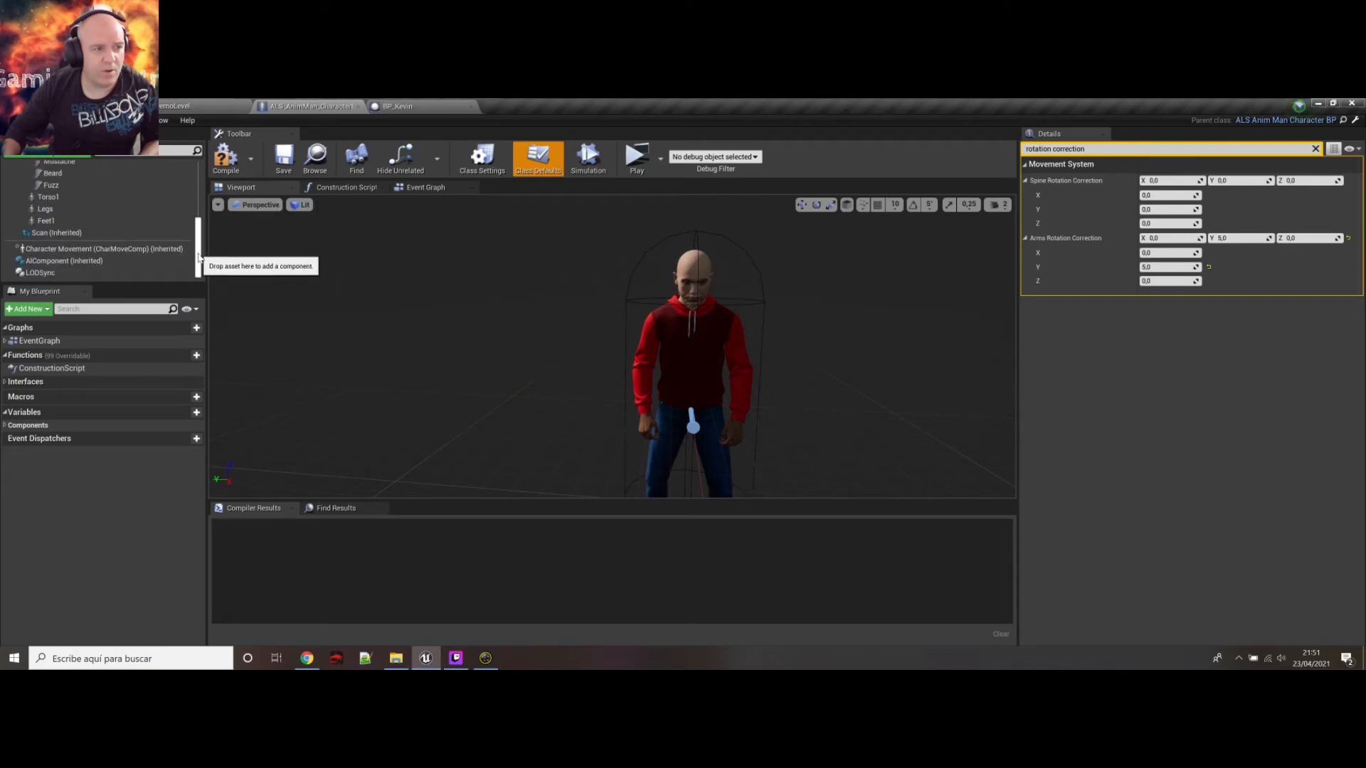
left_click(69, 276)
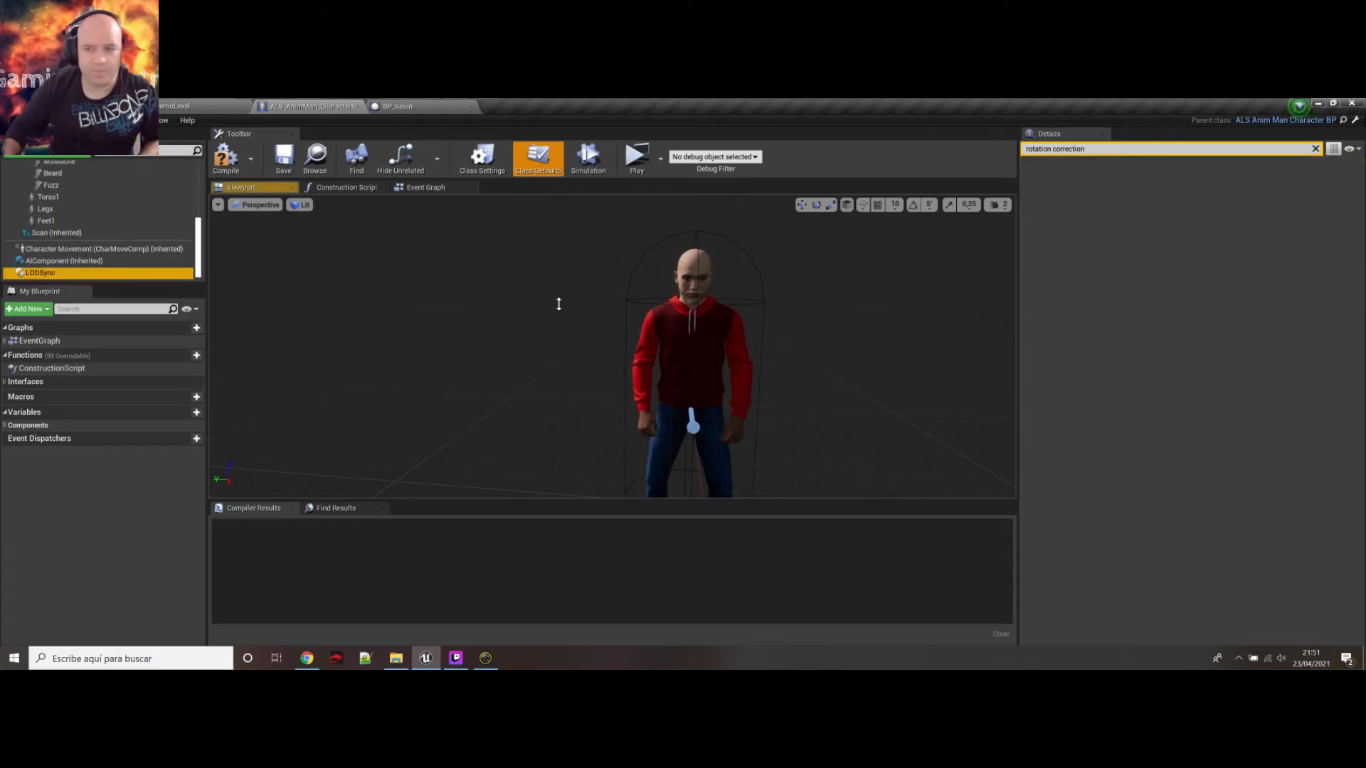
left_click(1315, 149)
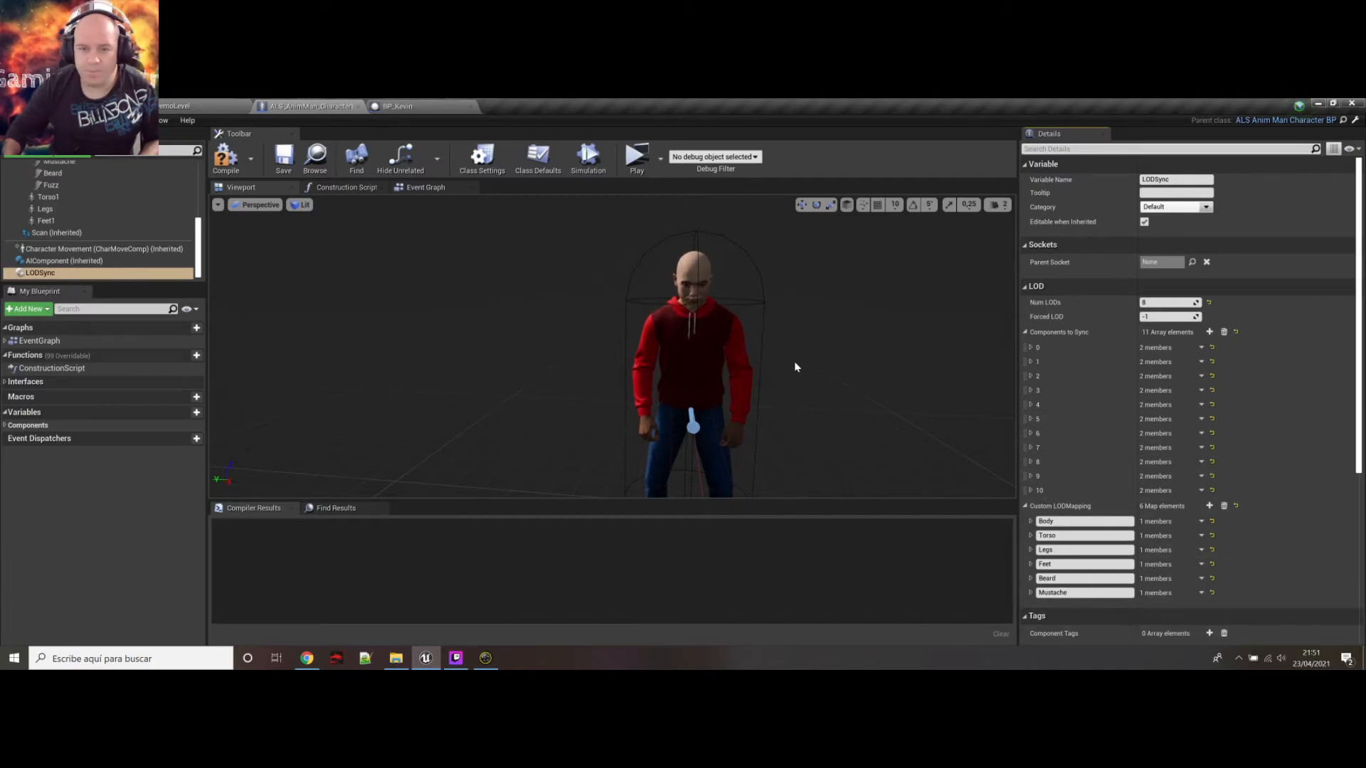
right_click_drag(697, 290, 767, 354)
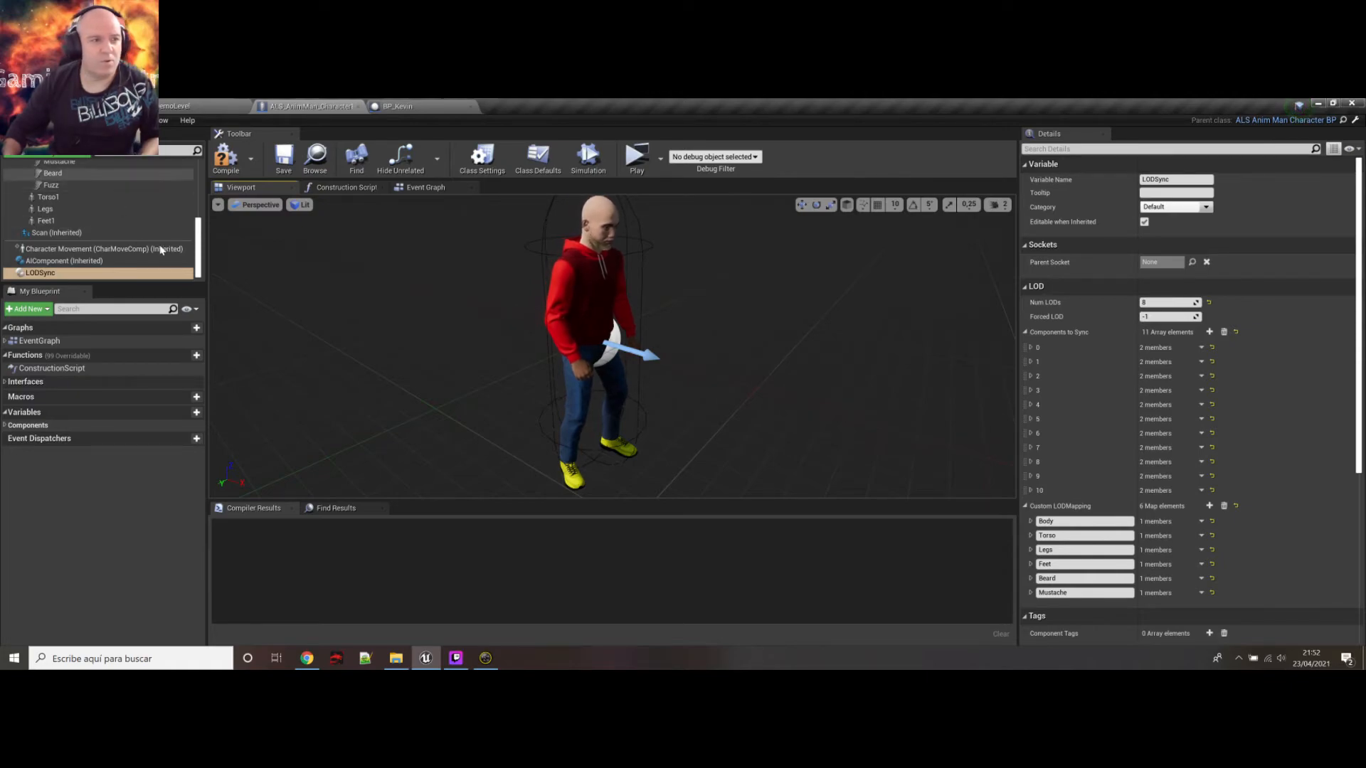
Check the player team and enemy teams assigned in the Kevin enemy's class defaults
left_click_drag(199, 243, 199, 187)
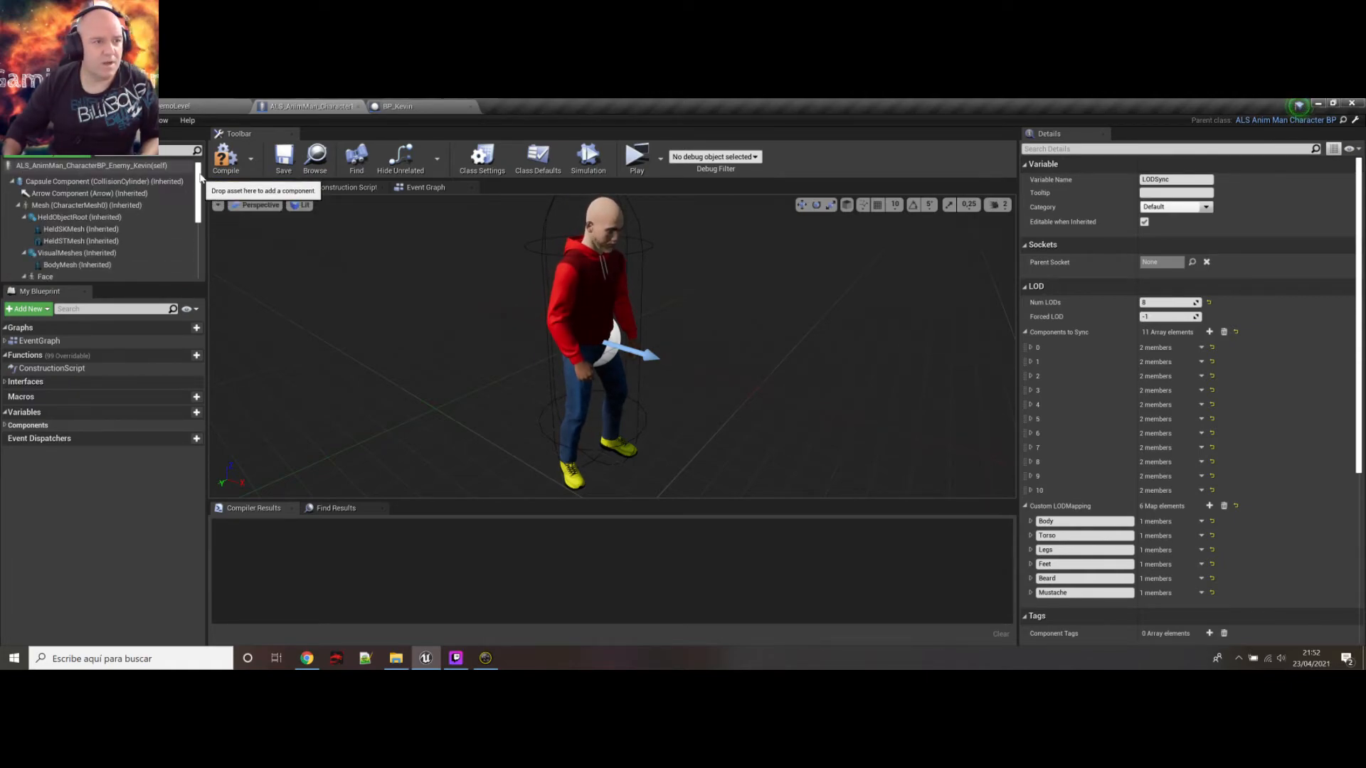
left_click(151, 167)
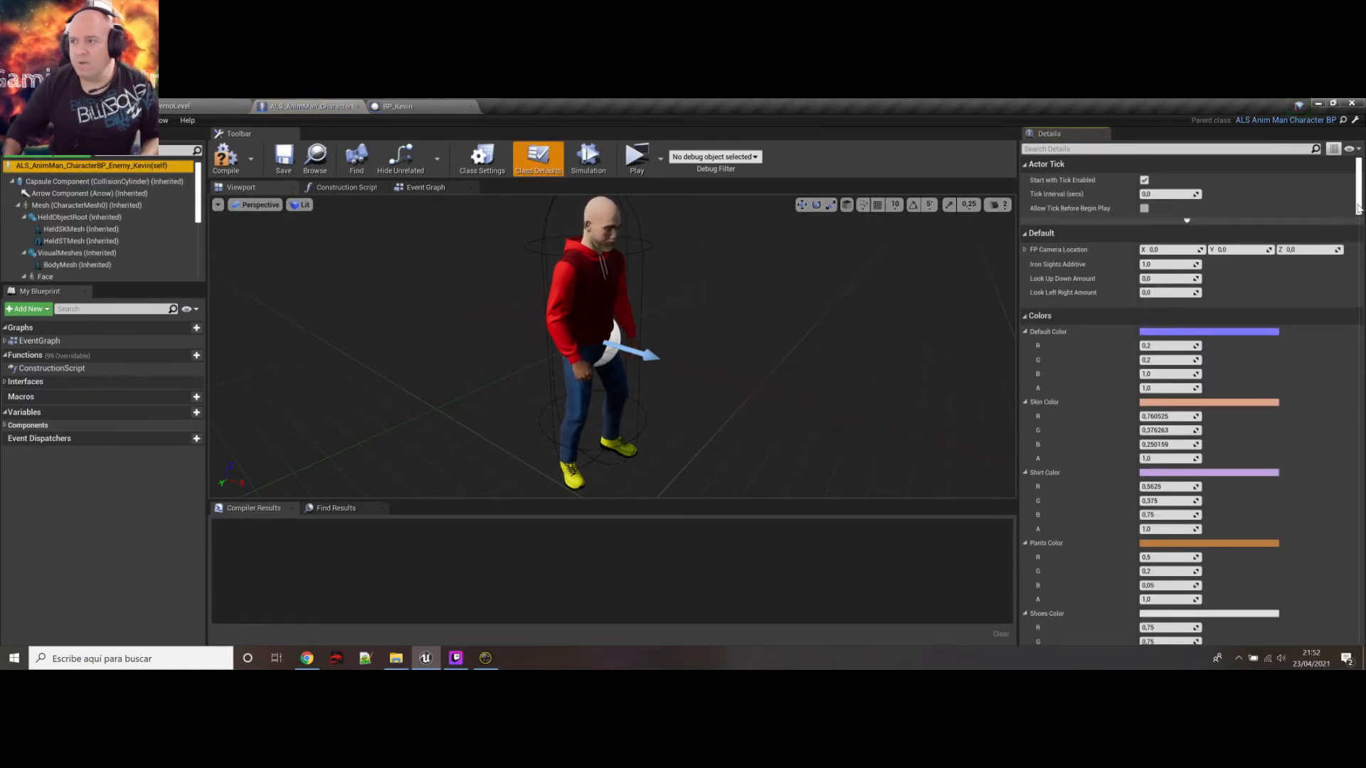
left_click(1141, 148)
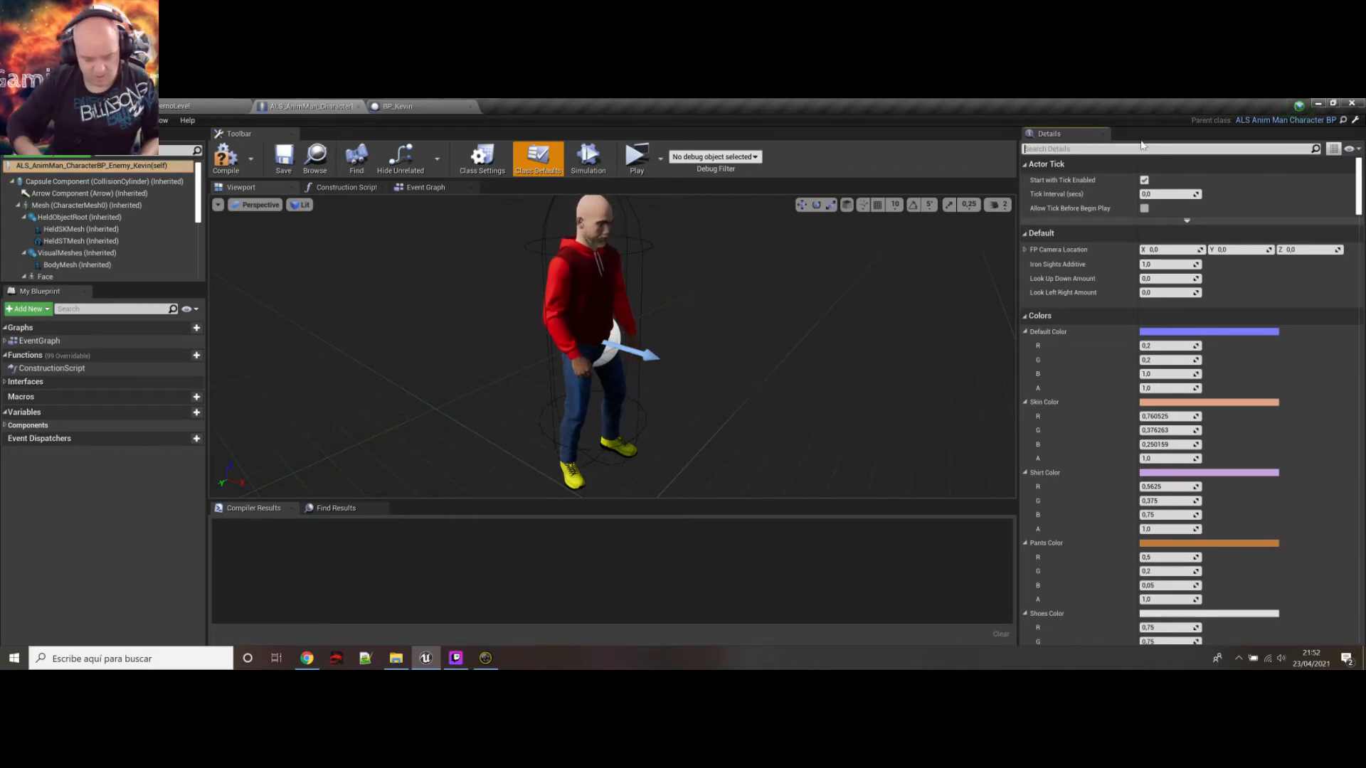
type("team")
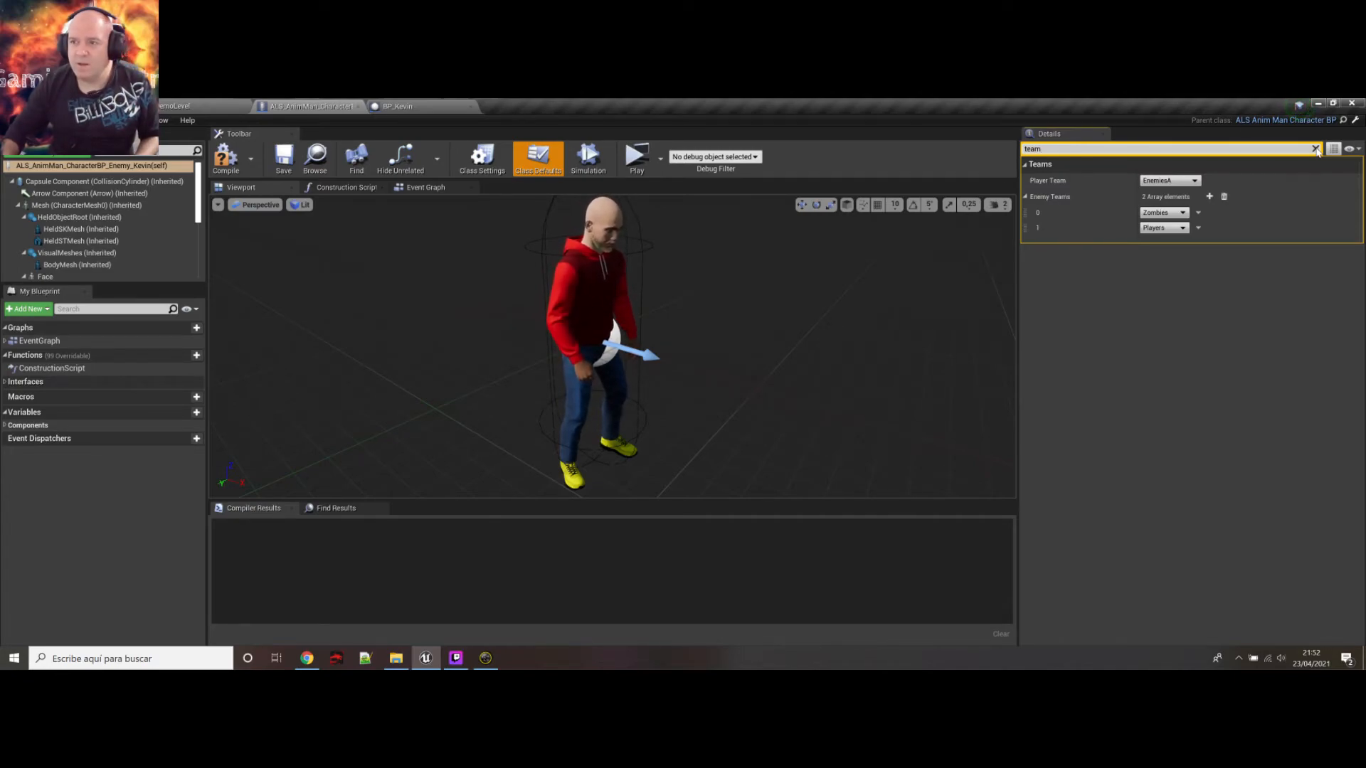
left_click(1315, 149)
left_click(587, 296)
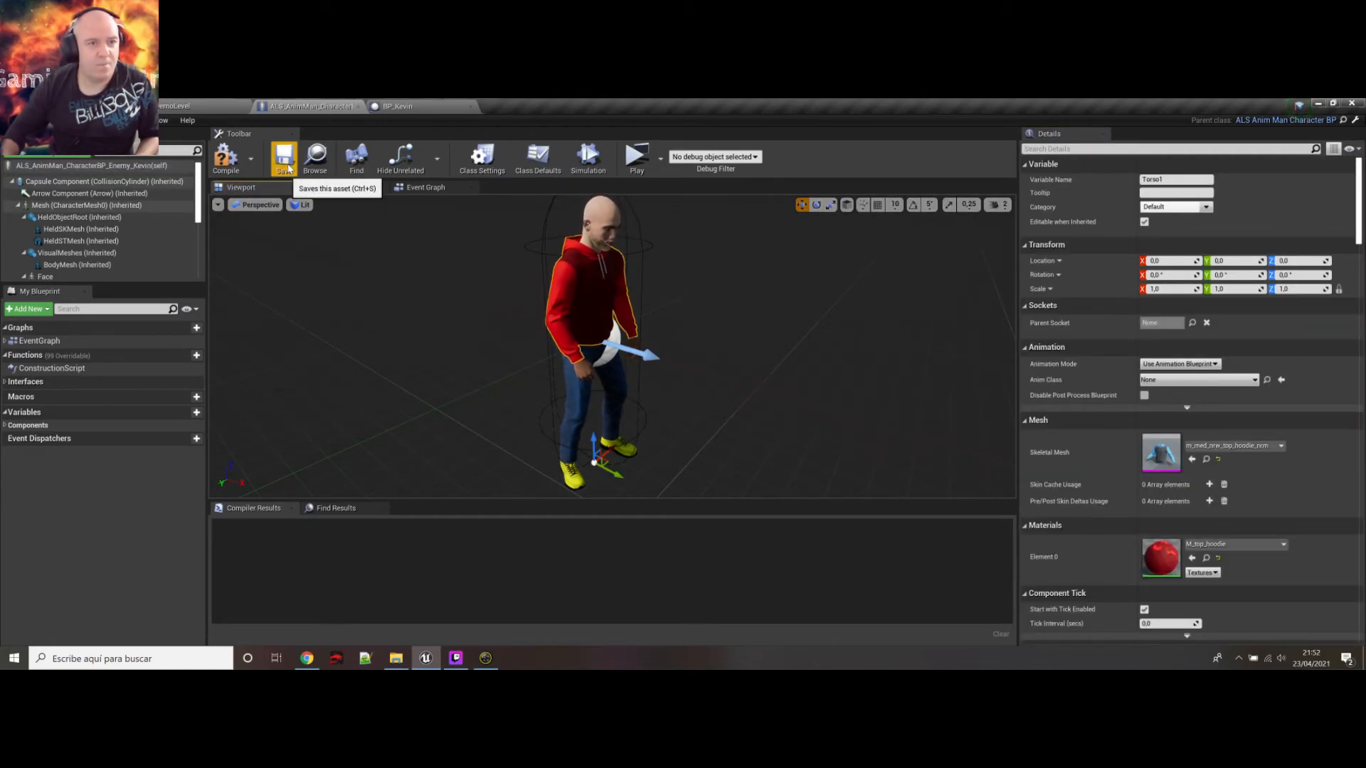
Select the HordeSpawner in the demo level and add a third element to its To Spawn array
left_click(203, 106)
mouse_move(400, 344)
right_mouse_down()
mouse_move(427, 347)
mouse_move(409, 347)
right_mouse_up()
key("w")
mouse_move(612, 549)
right_mouse_down()
mouse_move(613, 580)
mouse_move(612, 549)
right_mouse_up()
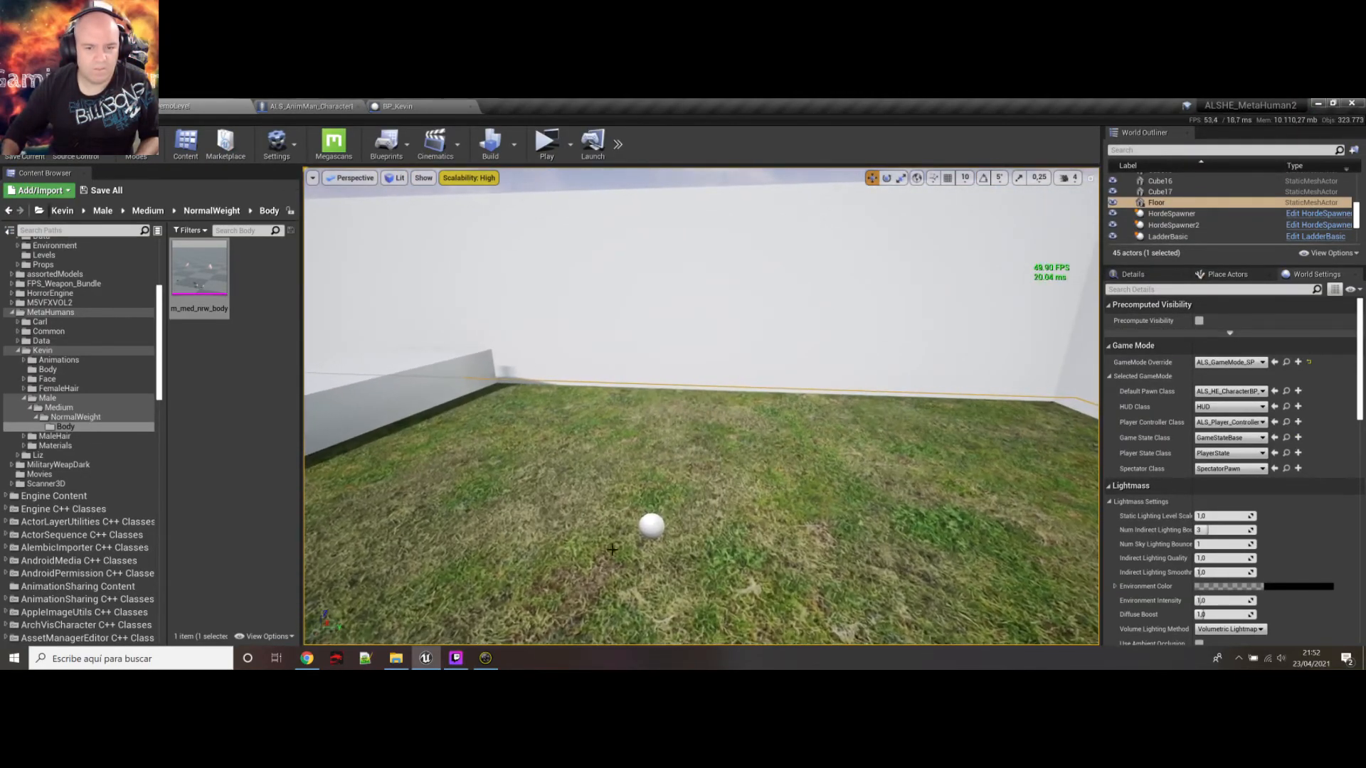
left_click(650, 527)
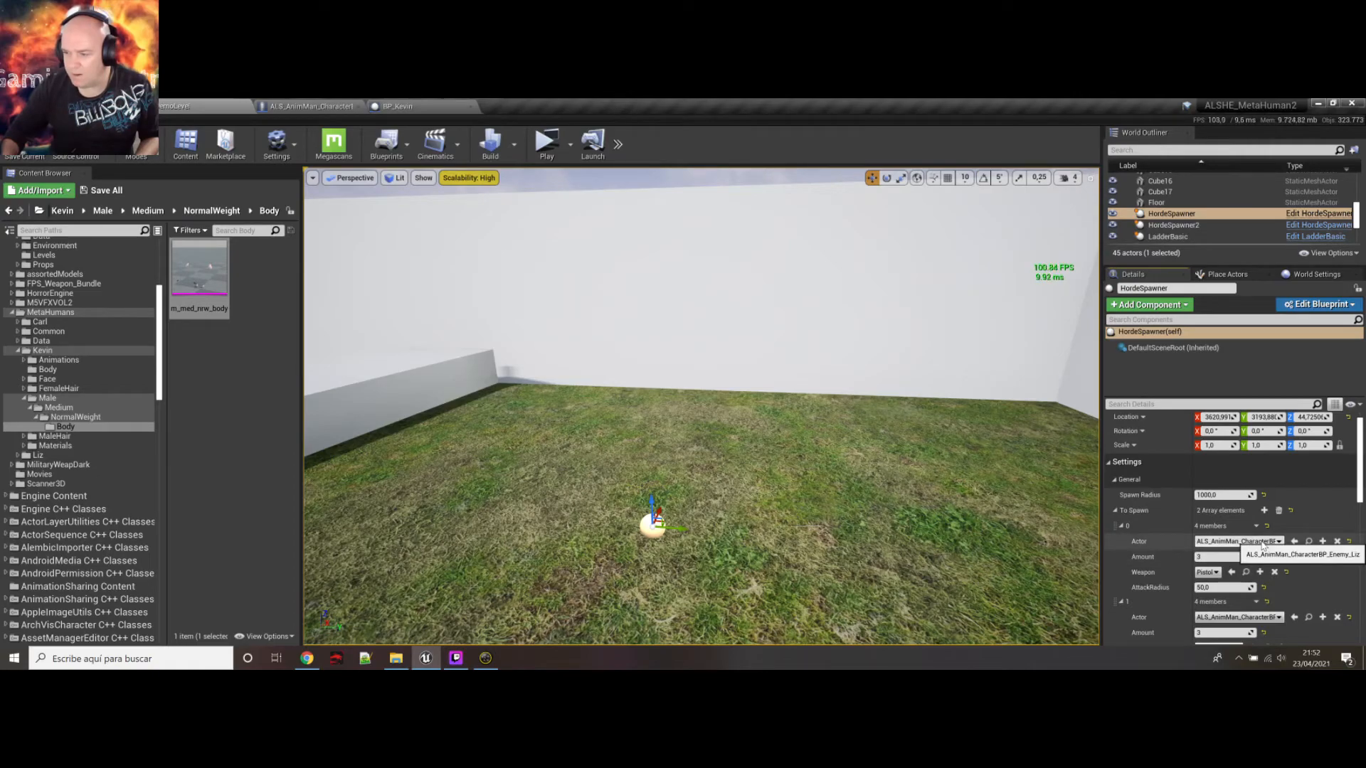
left_click(1121, 526)
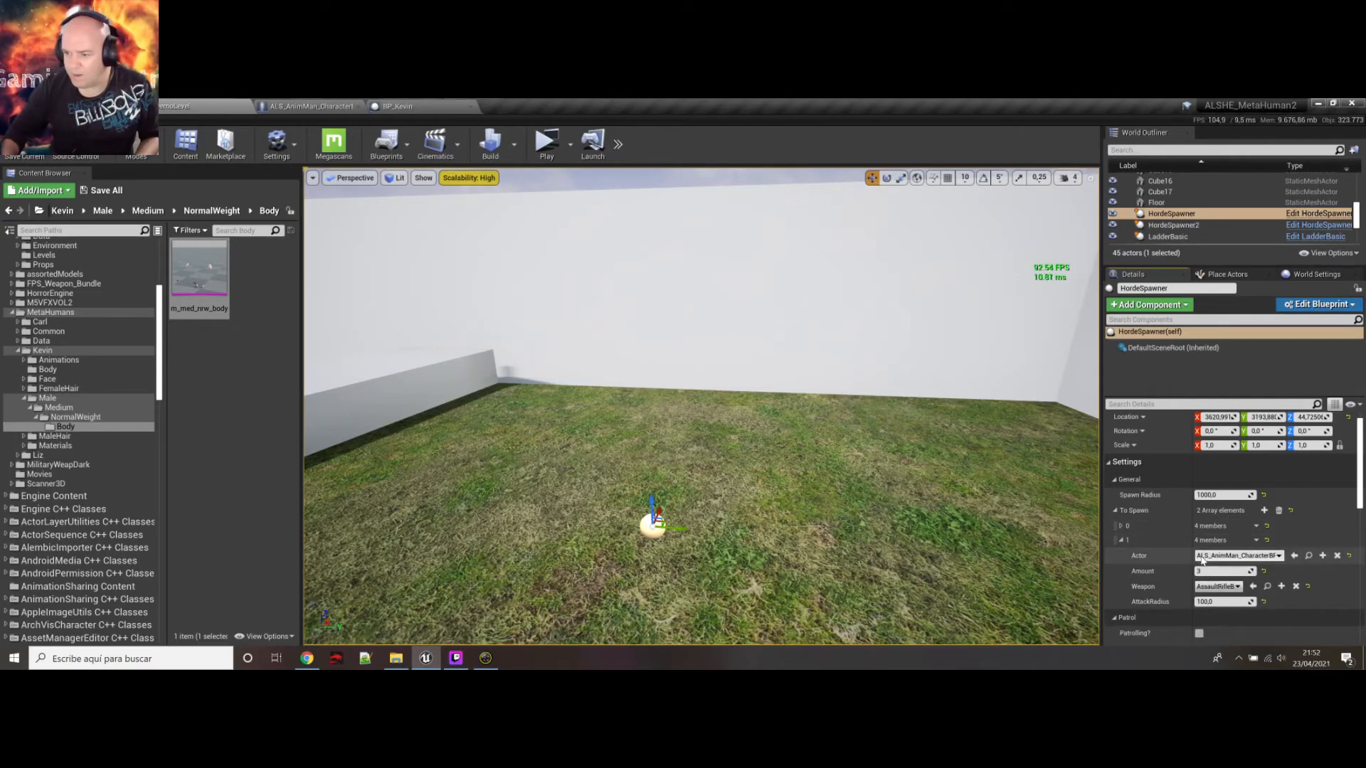
left_click(1121, 541)
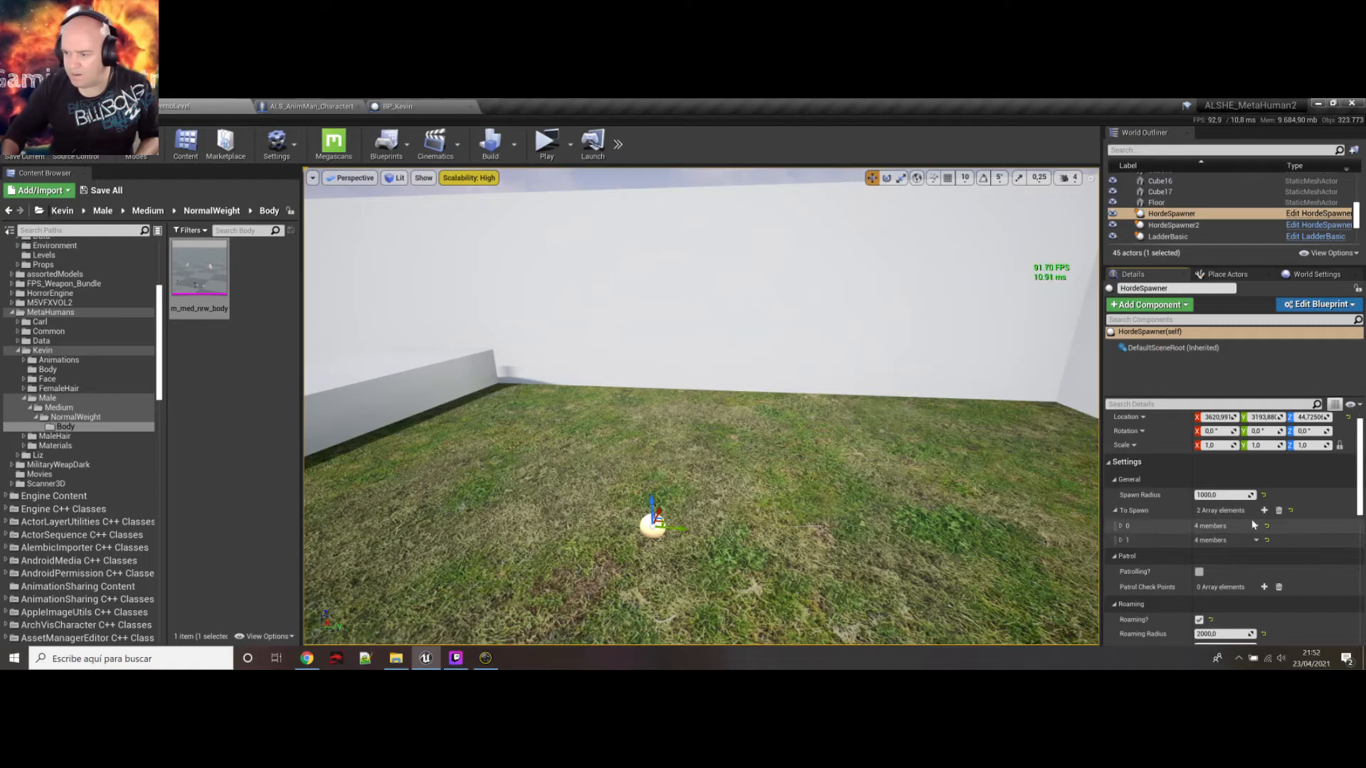
left_click(1265, 510)
left_click(1121, 555)
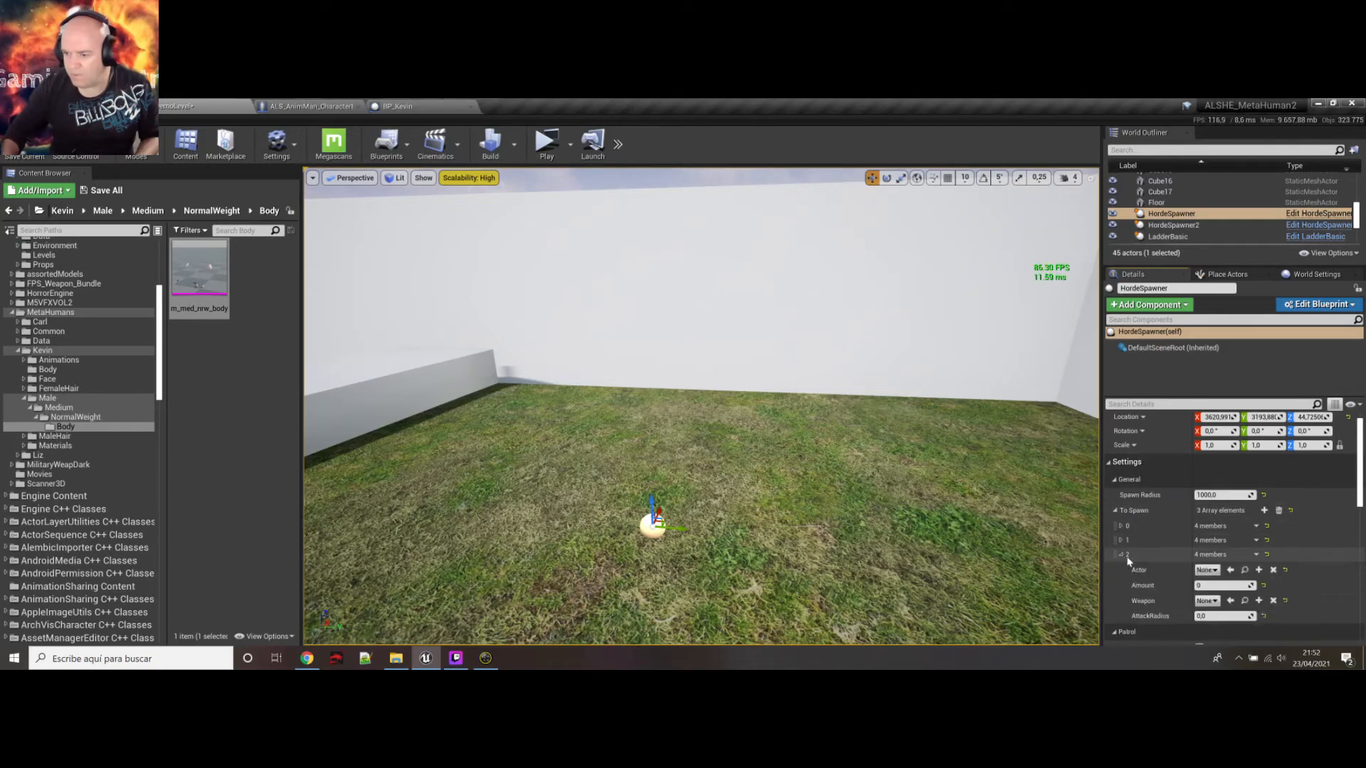
Set the new spawn entry's actor to ALS_AnimMan_CharacterBP_Enemy_Kevin and its amount to 3
left_click(1210, 570)
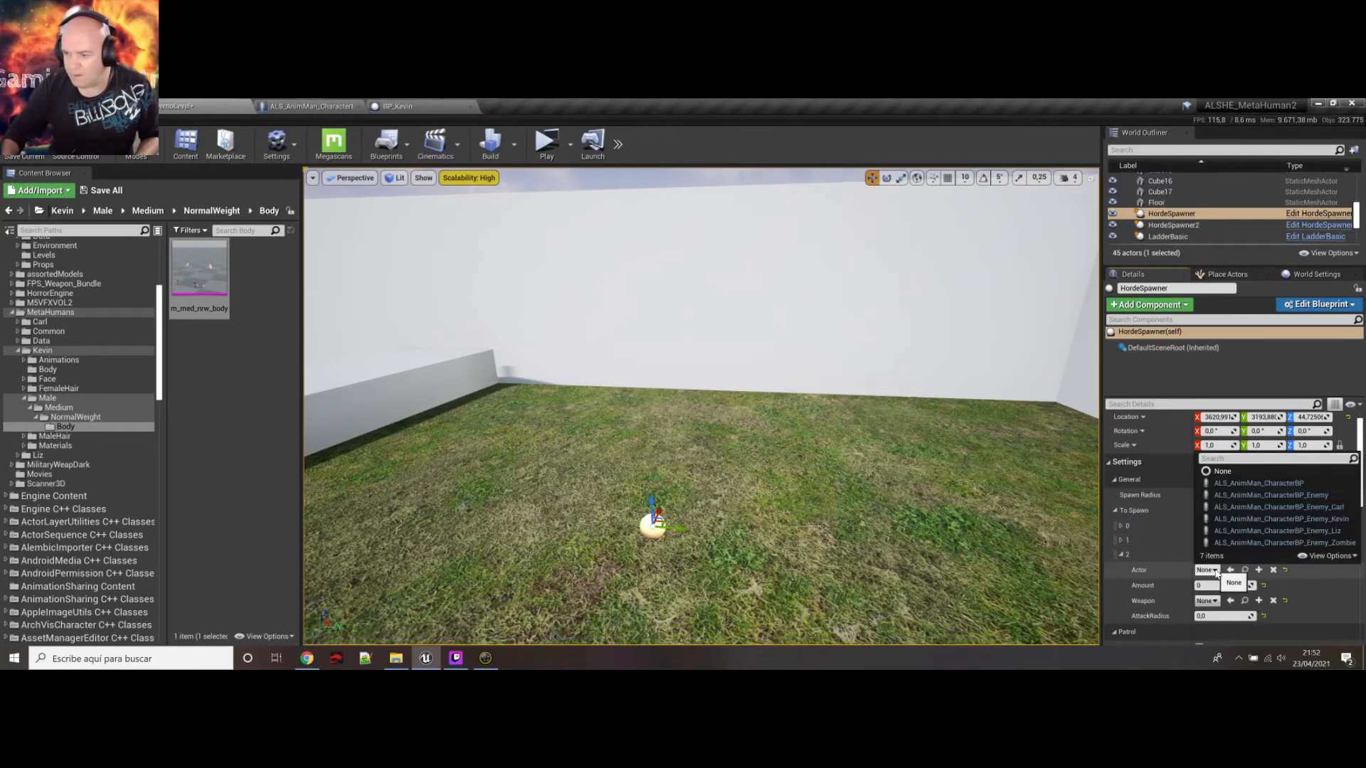
left_click(1283, 523)
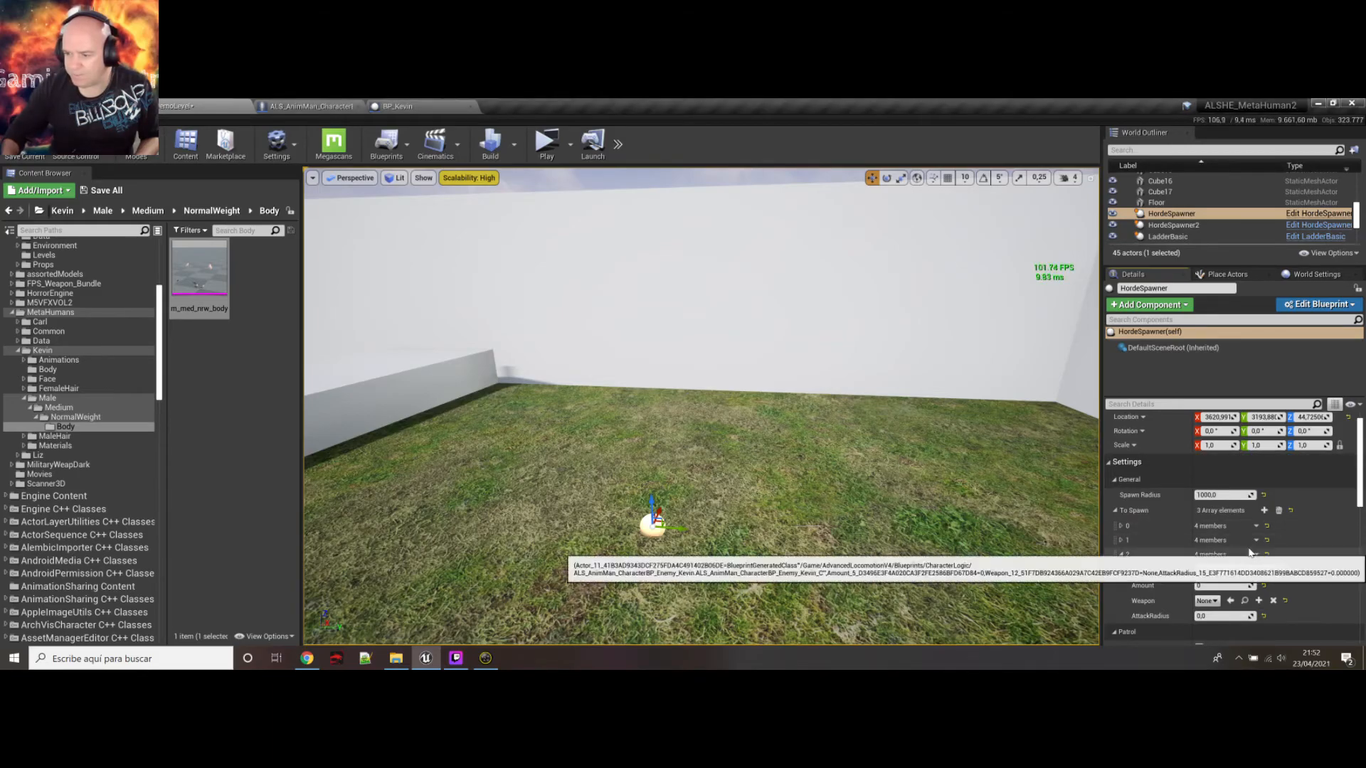
scroll(1226, 528, "down", 2)
left_click(1227, 529)
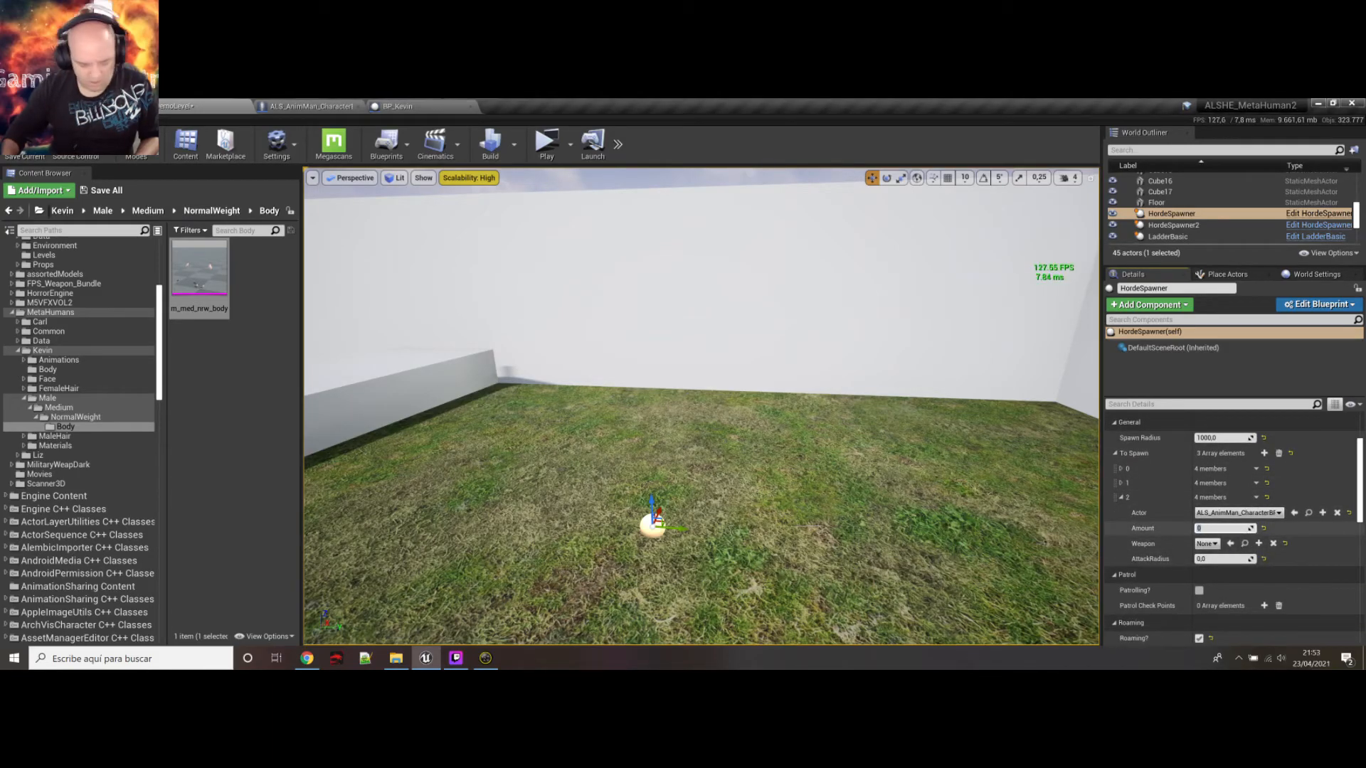
type("3")
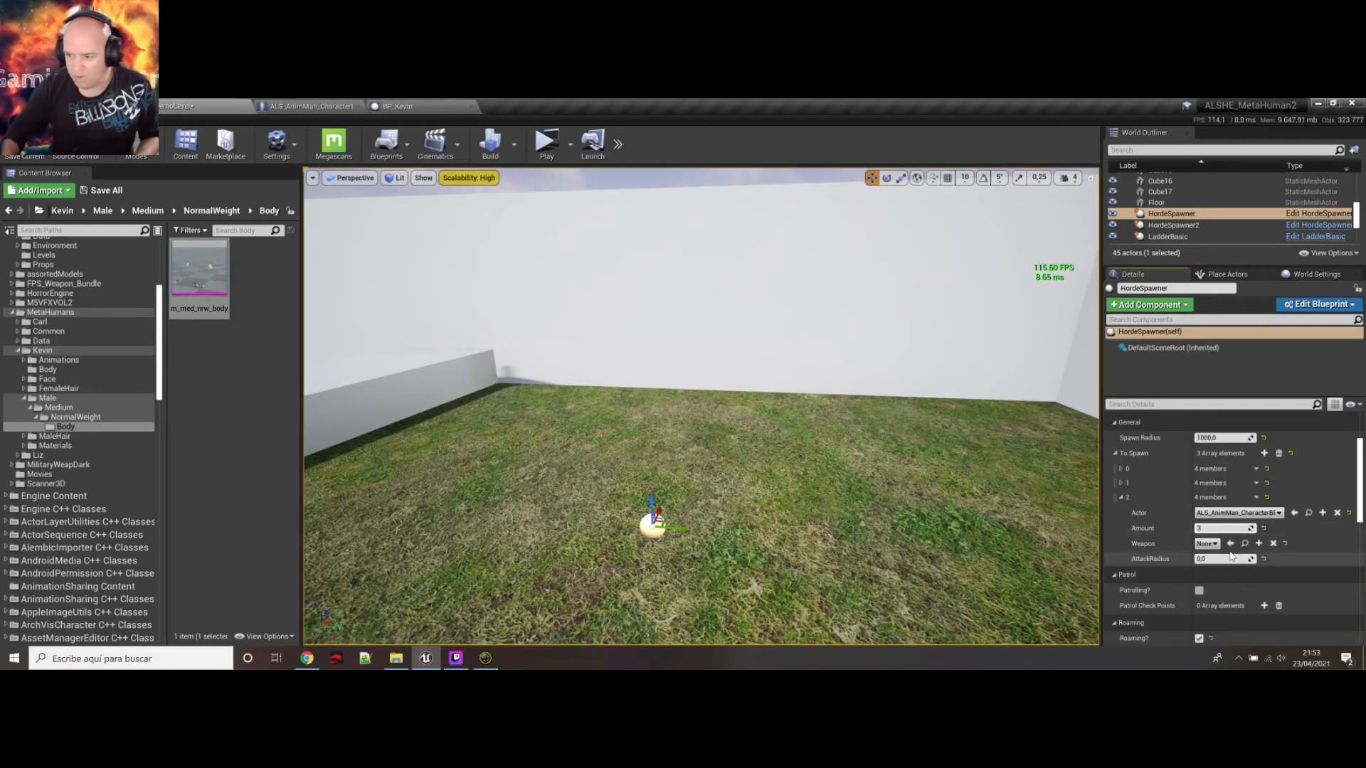
Assign the Shotgun weapon to the Kevin spawn entry and turn off Patrolling for the HordeSpawner
left_click(1208, 544)
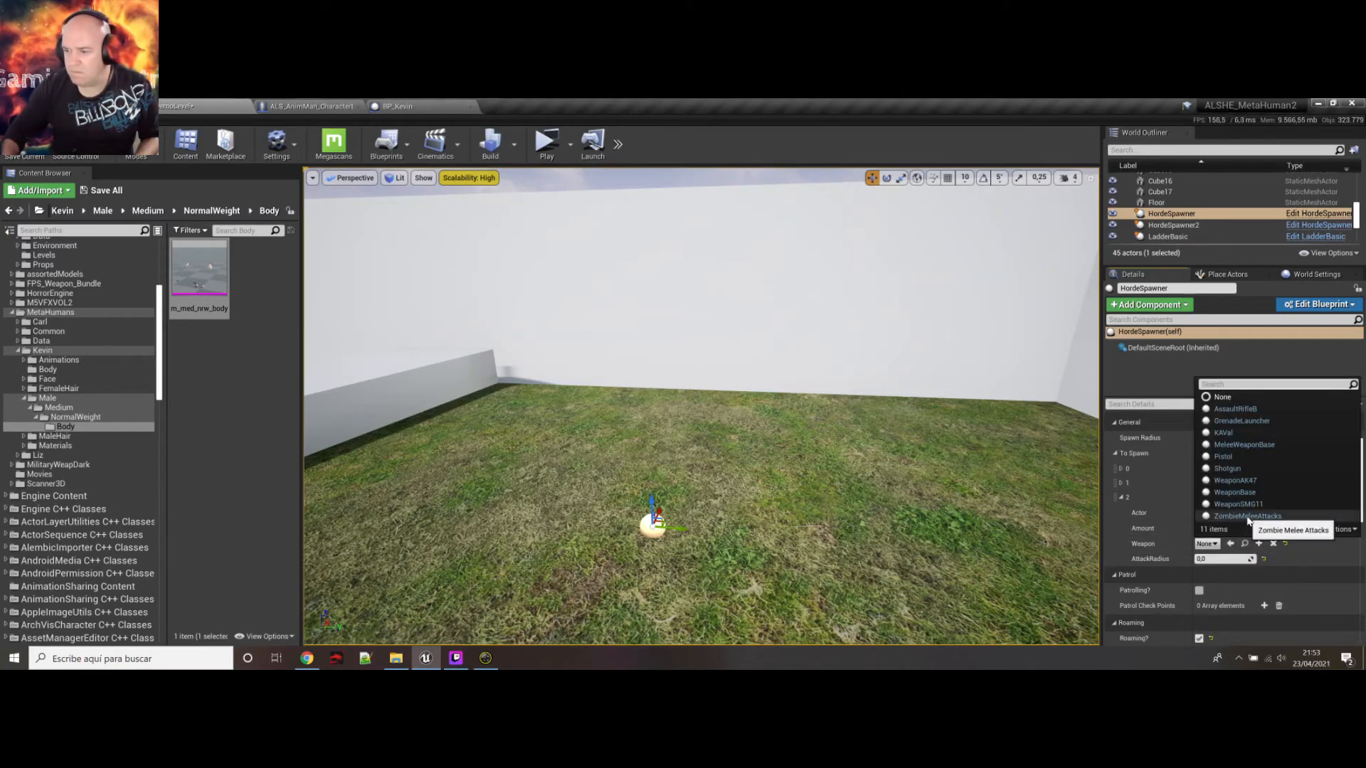
left_click(1245, 469)
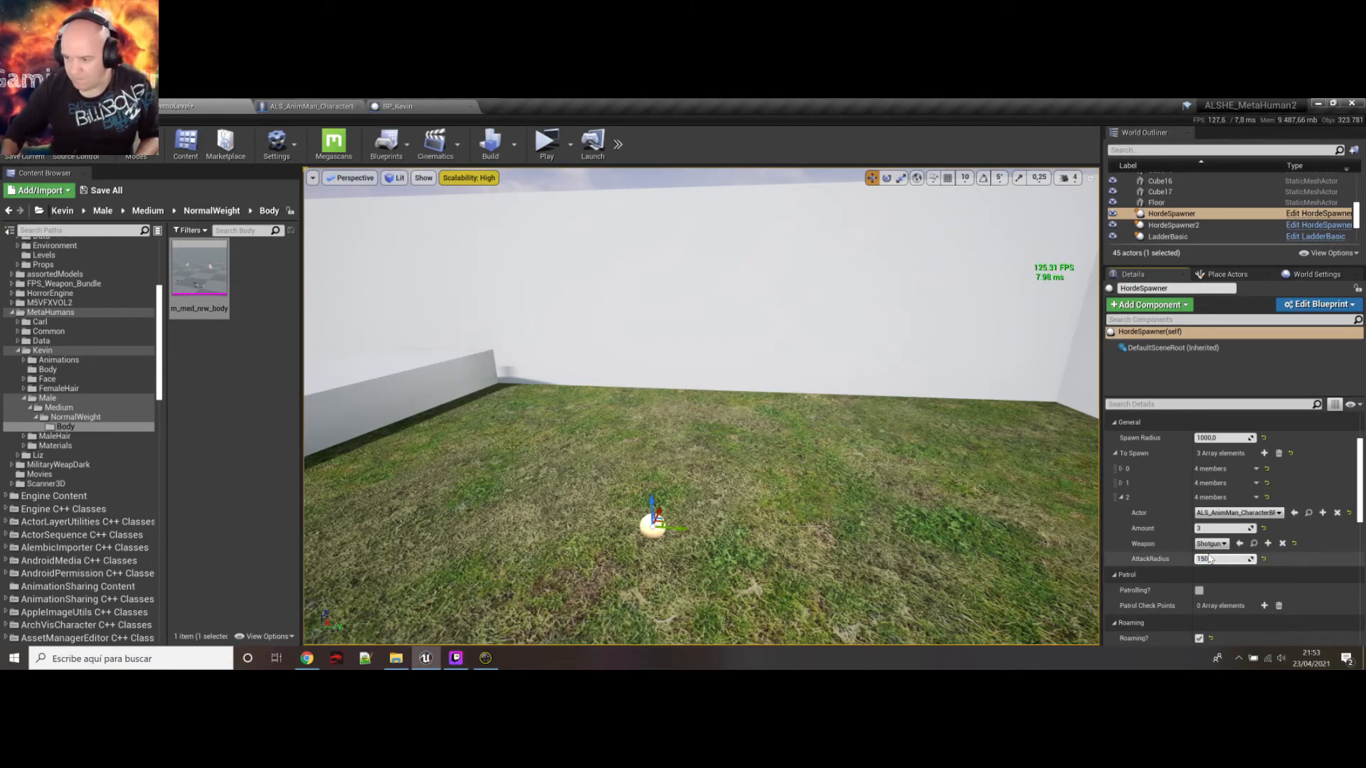
left_click(1121, 497)
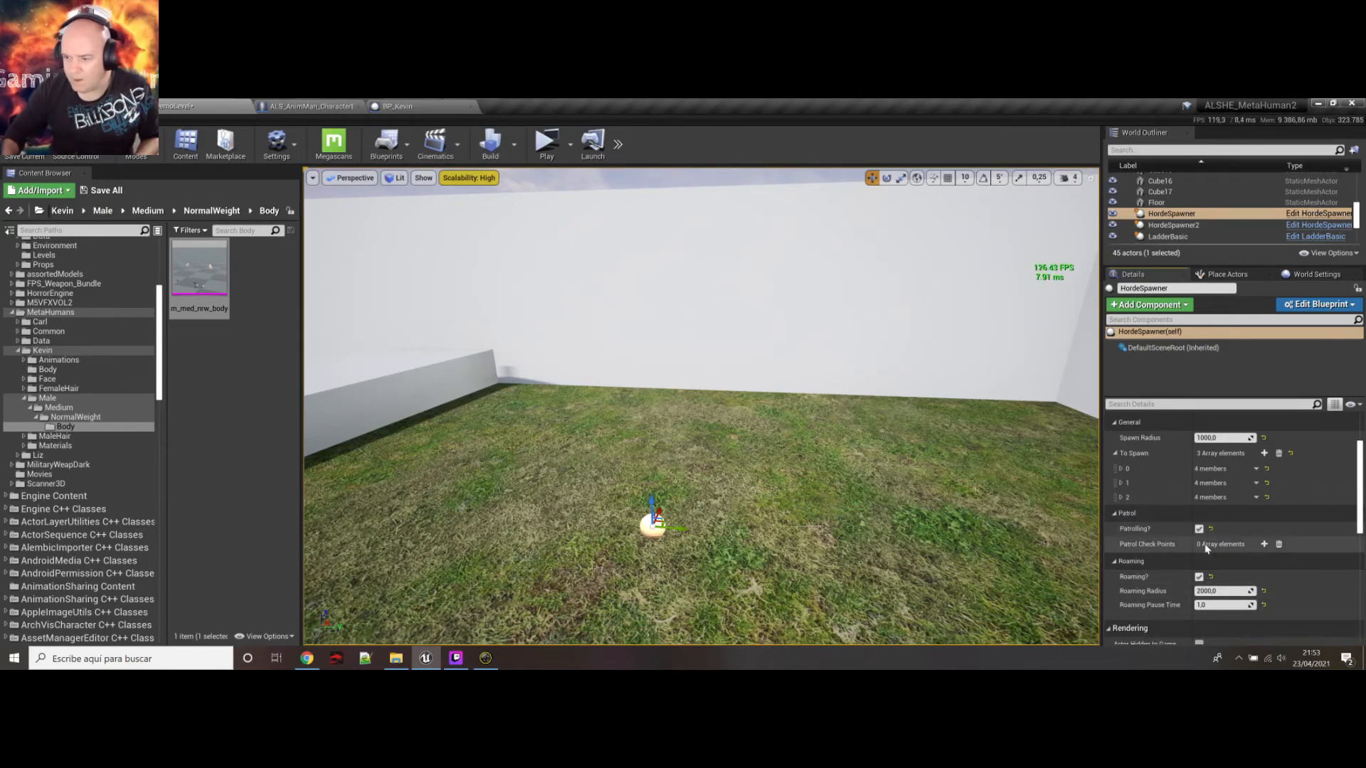
left_click(1200, 529)
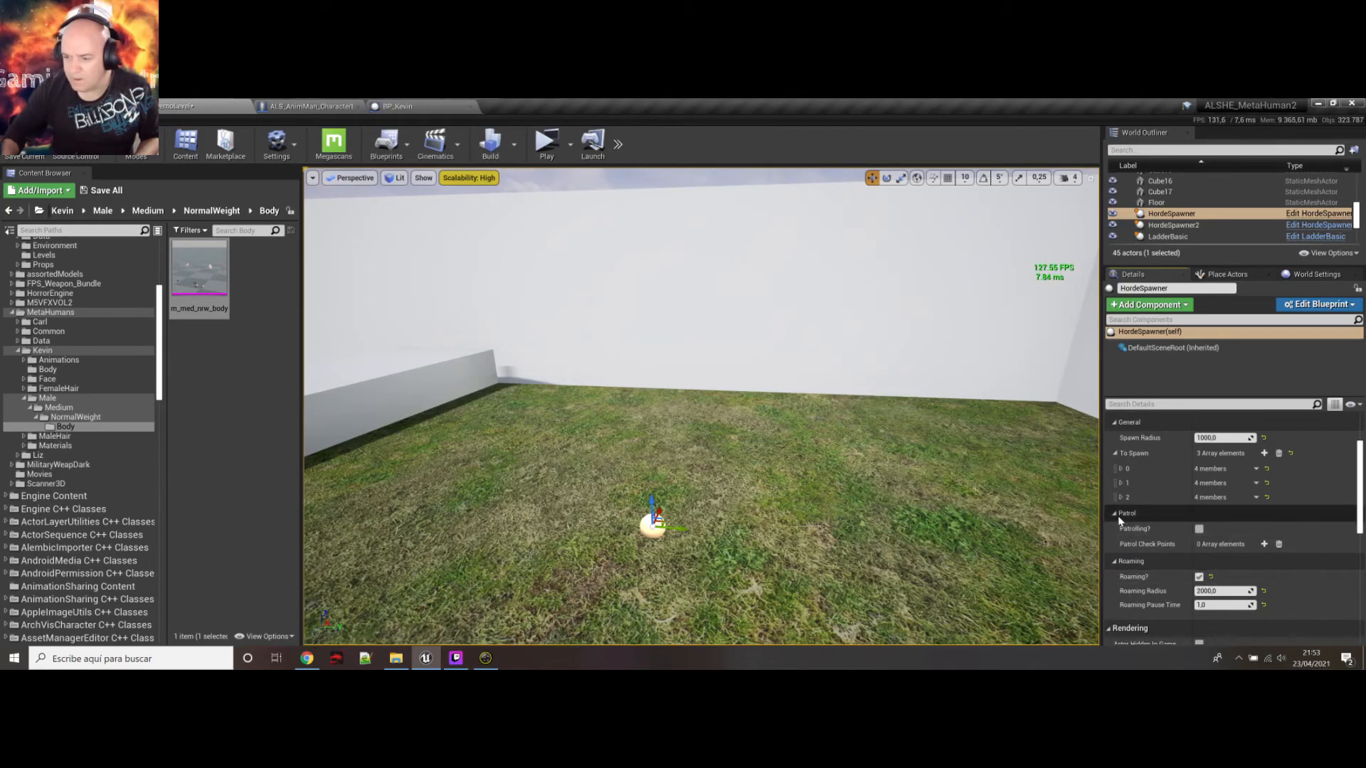
right_click_drag(737, 494, 463, 452)
key("a")
key("w")
right_click_drag(575, 355, 662, 391)
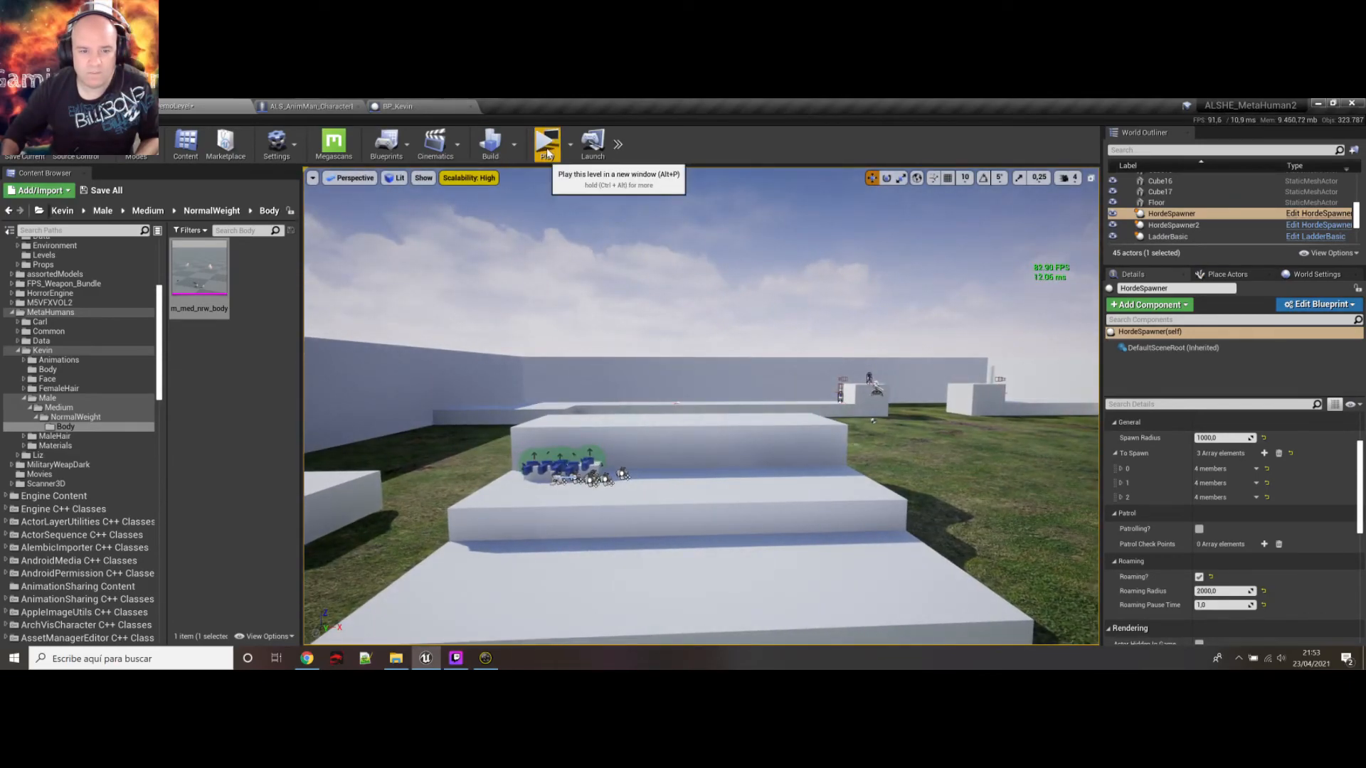
right_click_drag(872, 259, 978, 264)
key("w")
key("d")
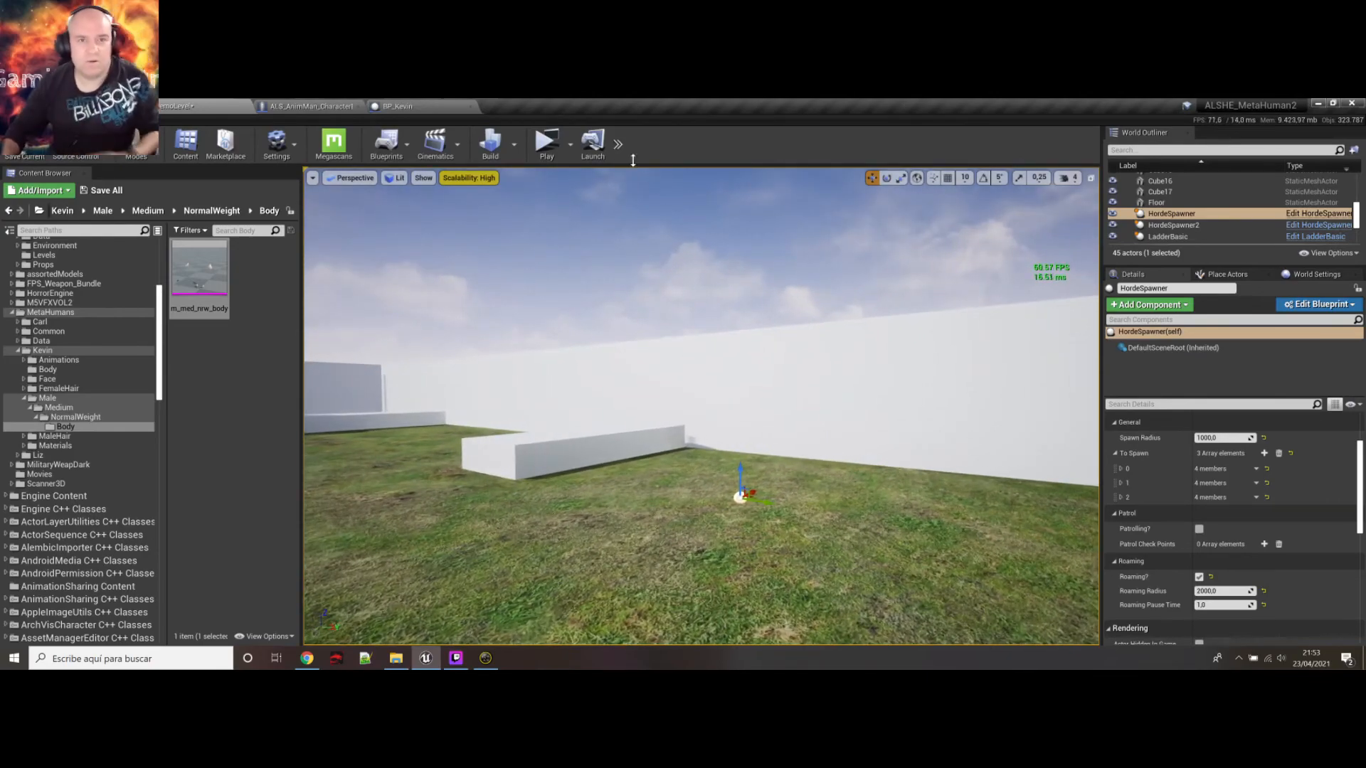
Simulate the level to watch the spawned enemies, end the simulation, and close the message log with its runtime errors
left_click(571, 151)
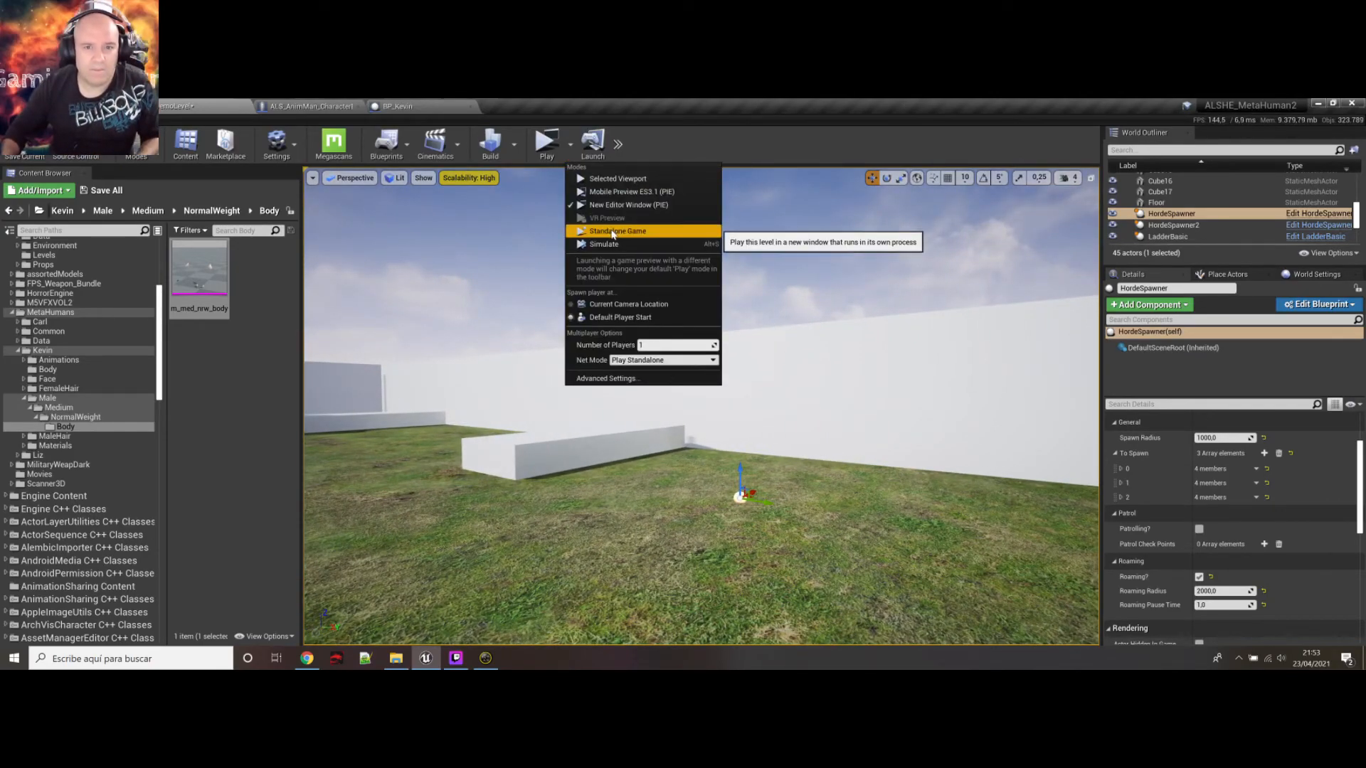
left_click(612, 244)
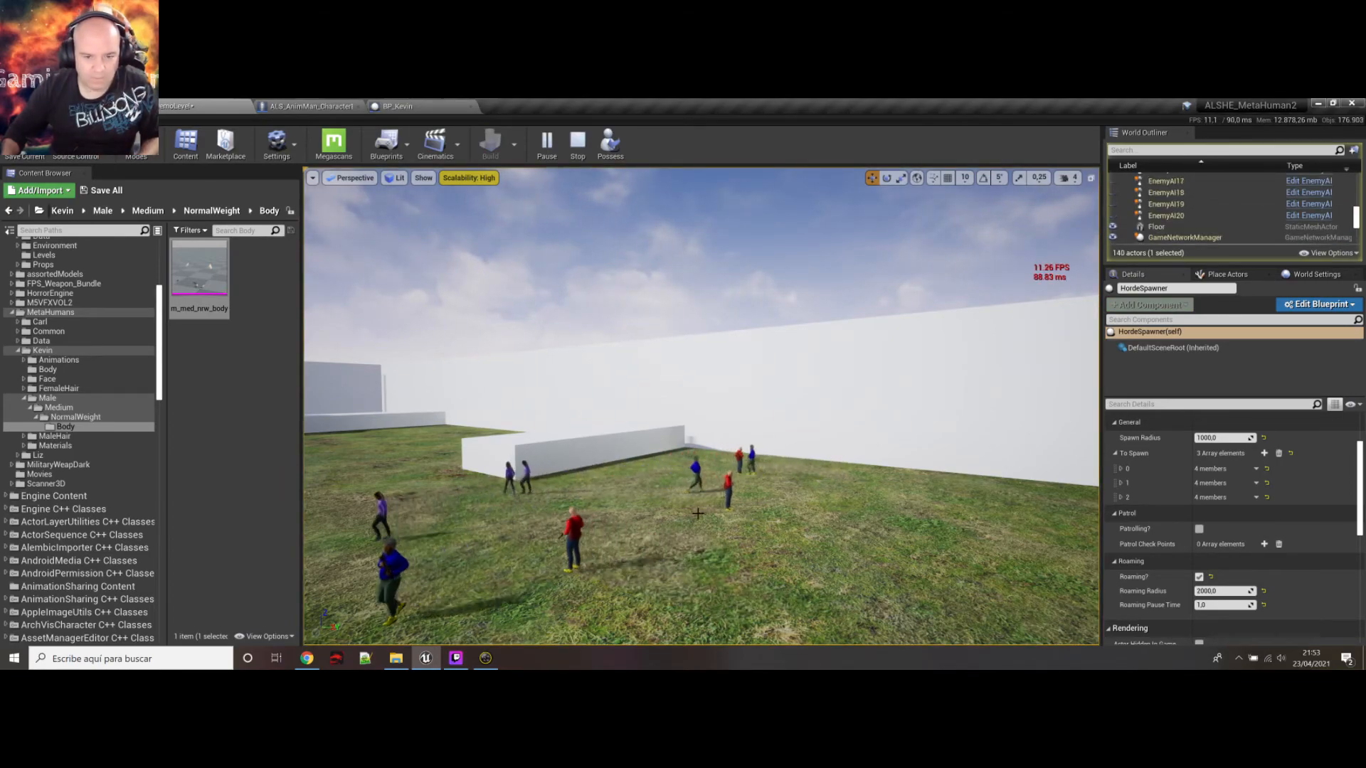
left_click(691, 513)
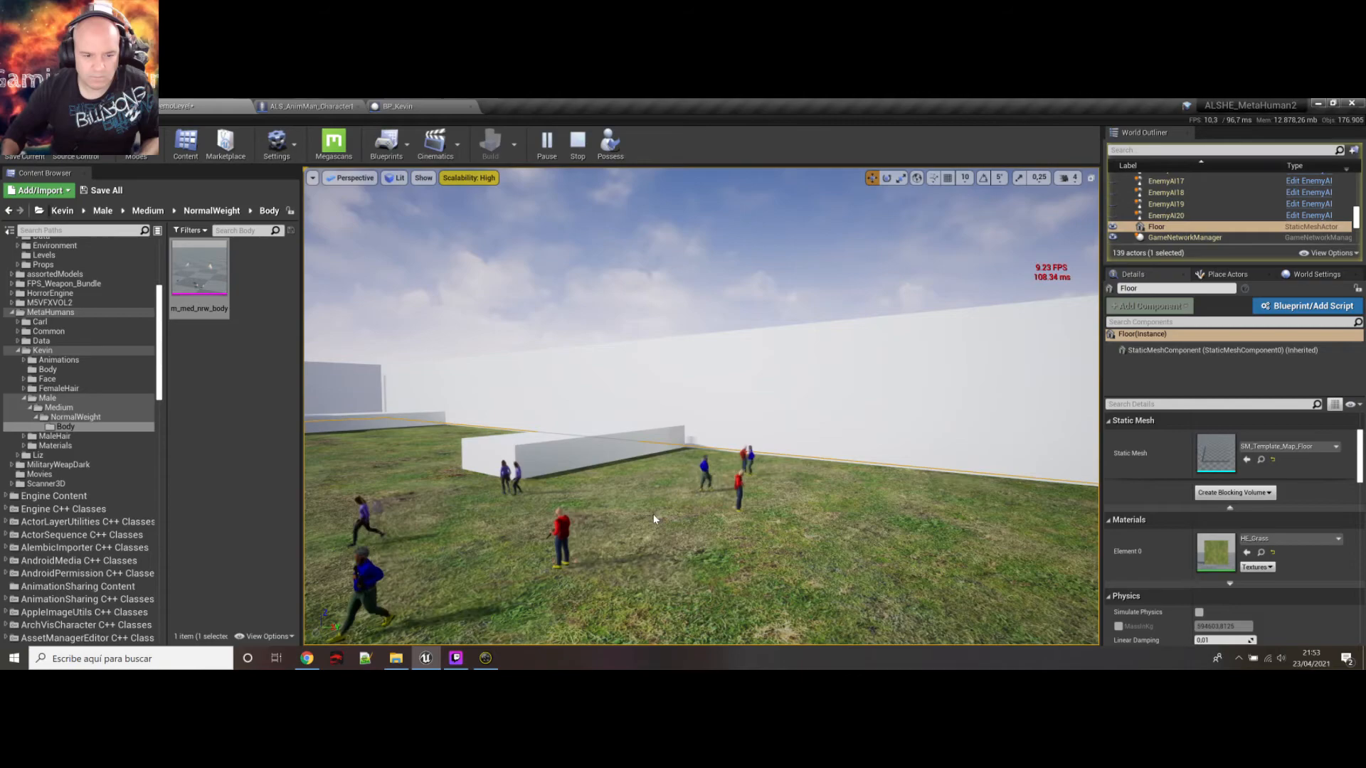
right_click(652, 513)
mouse_move(667, 502)
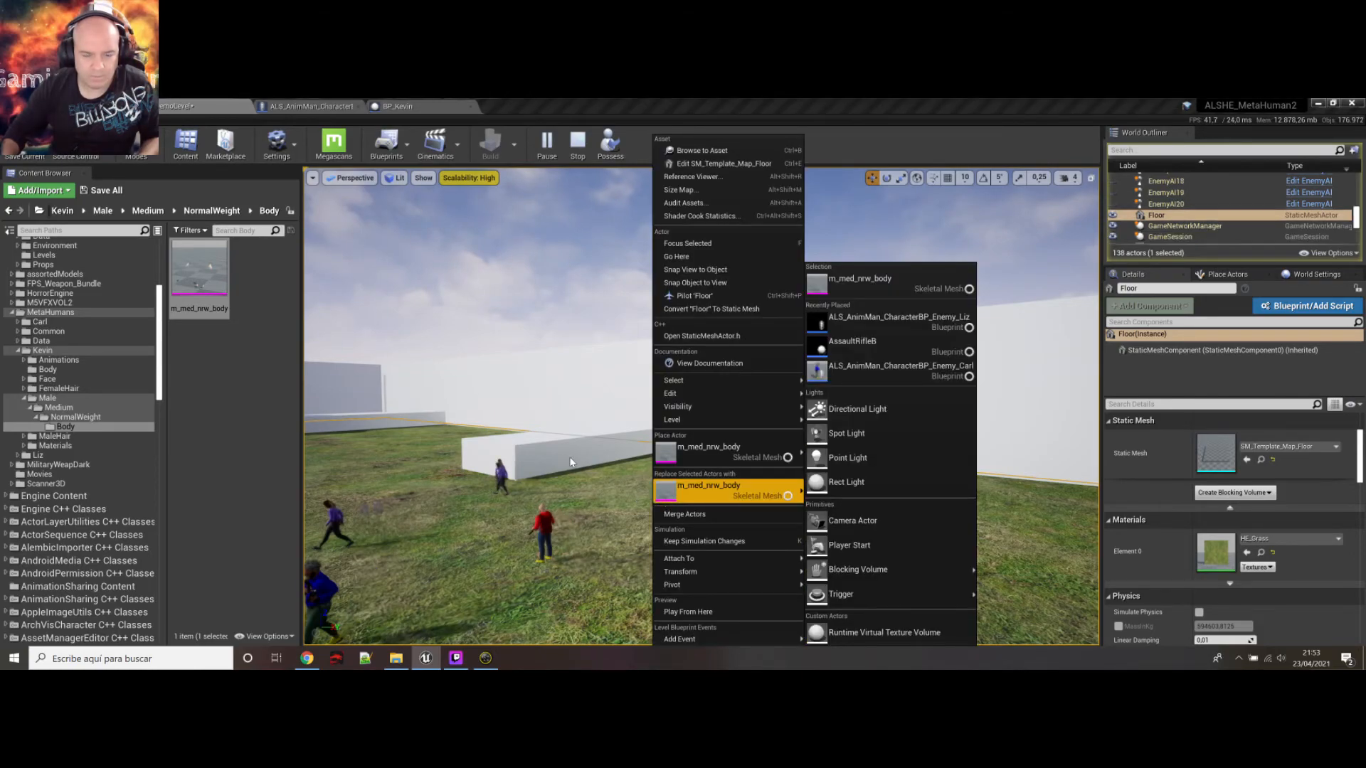
left_click(572, 461)
right_click(575, 461)
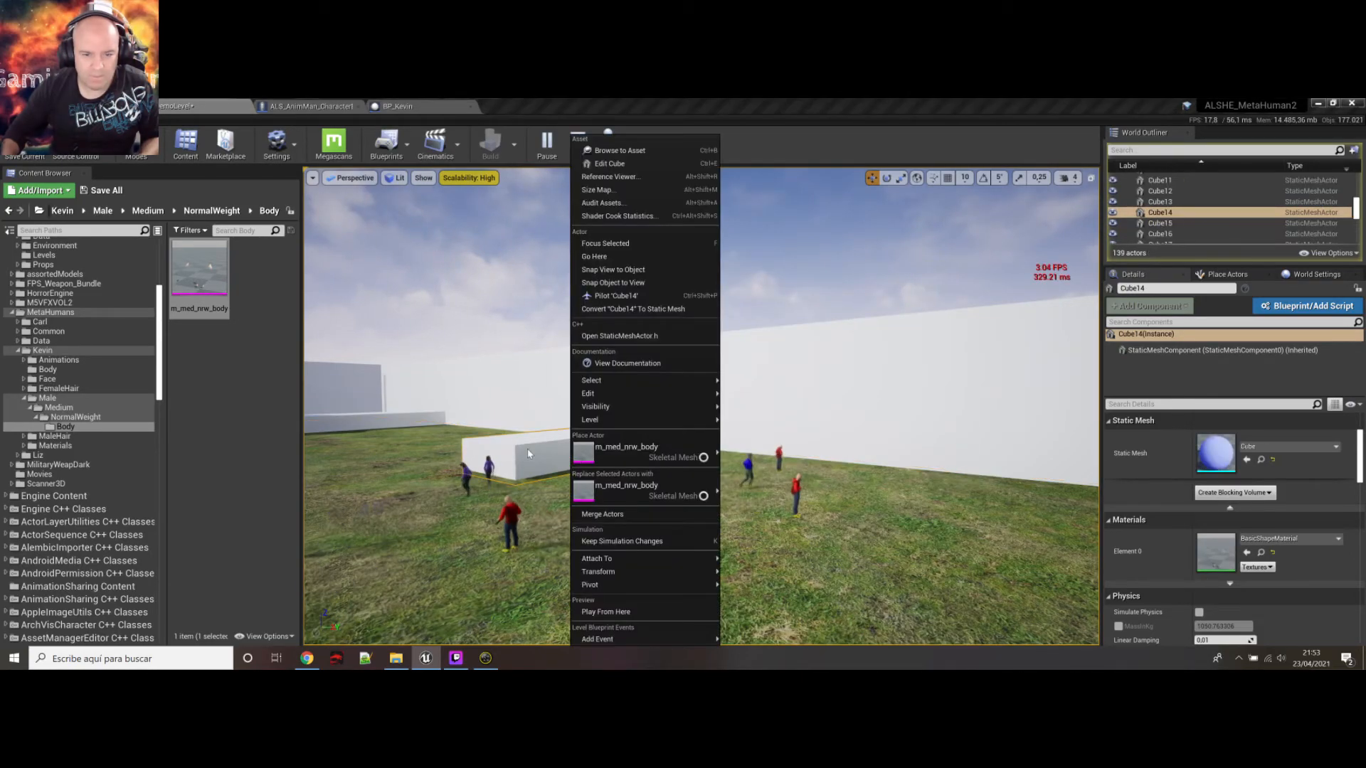
mouse_move(640, 451)
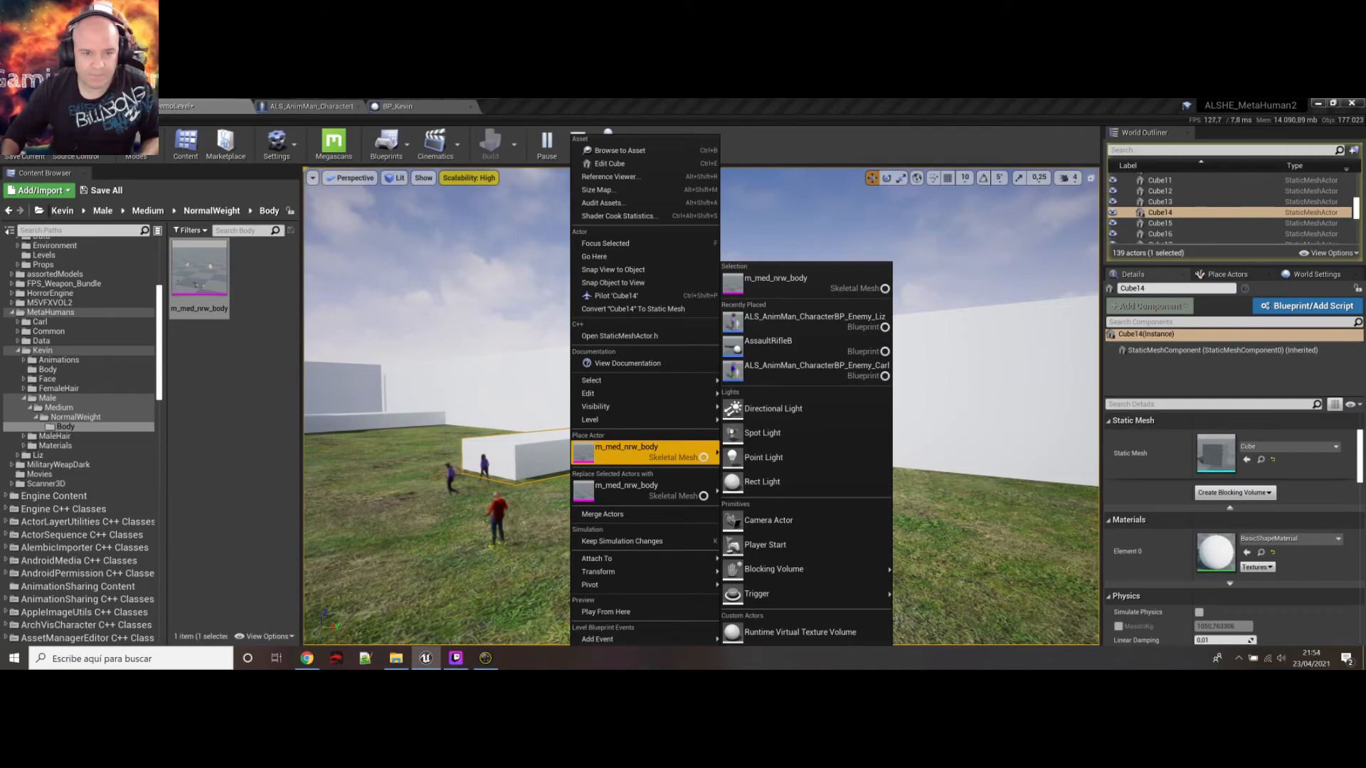
left_click(474, 320)
left_click(528, 320)
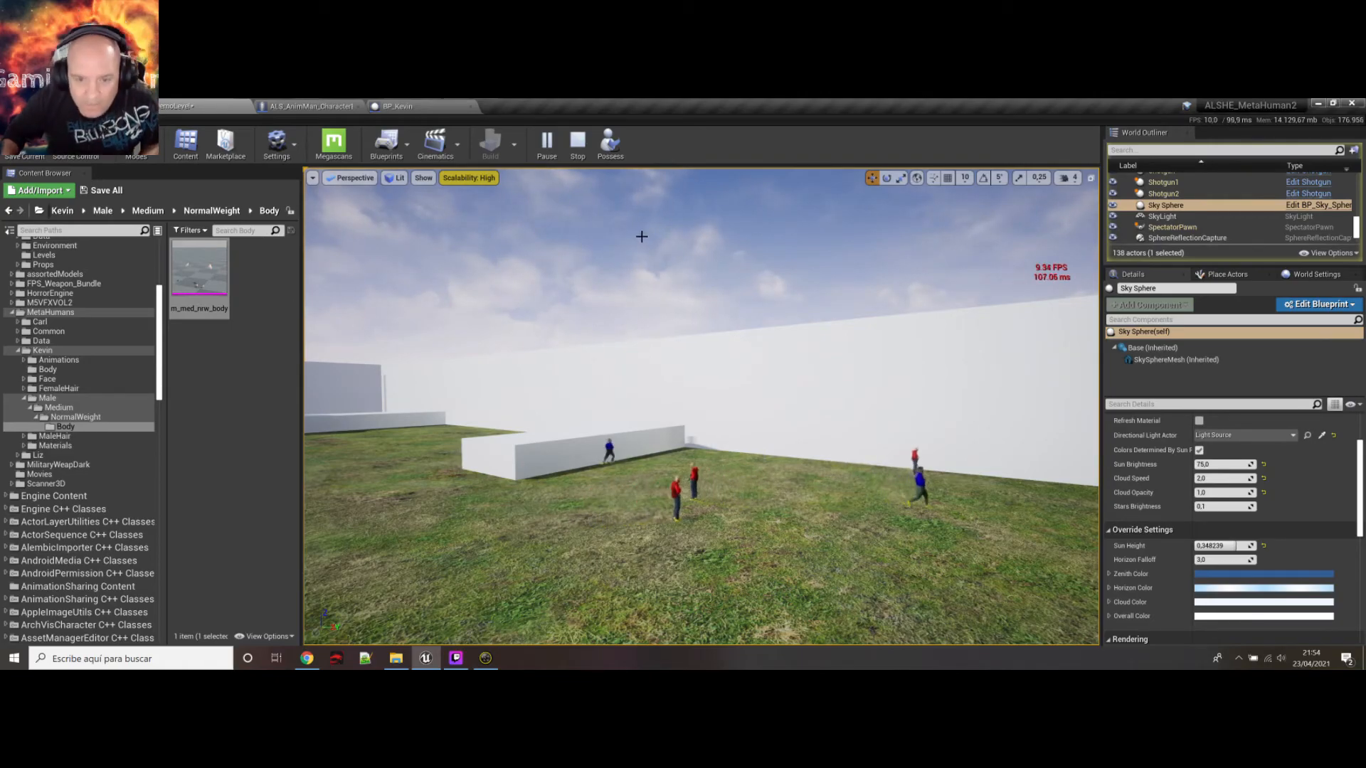
left_click(584, 156)
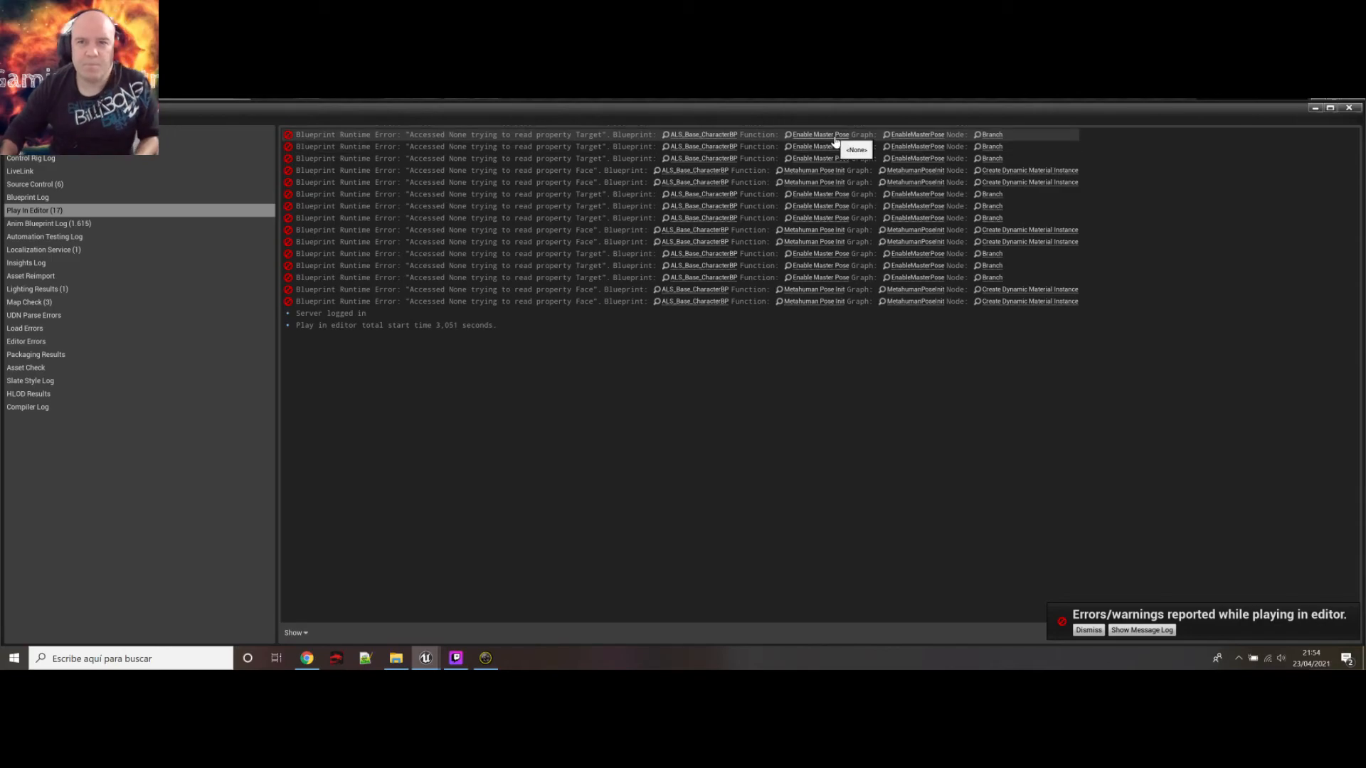
left_click(1355, 109)
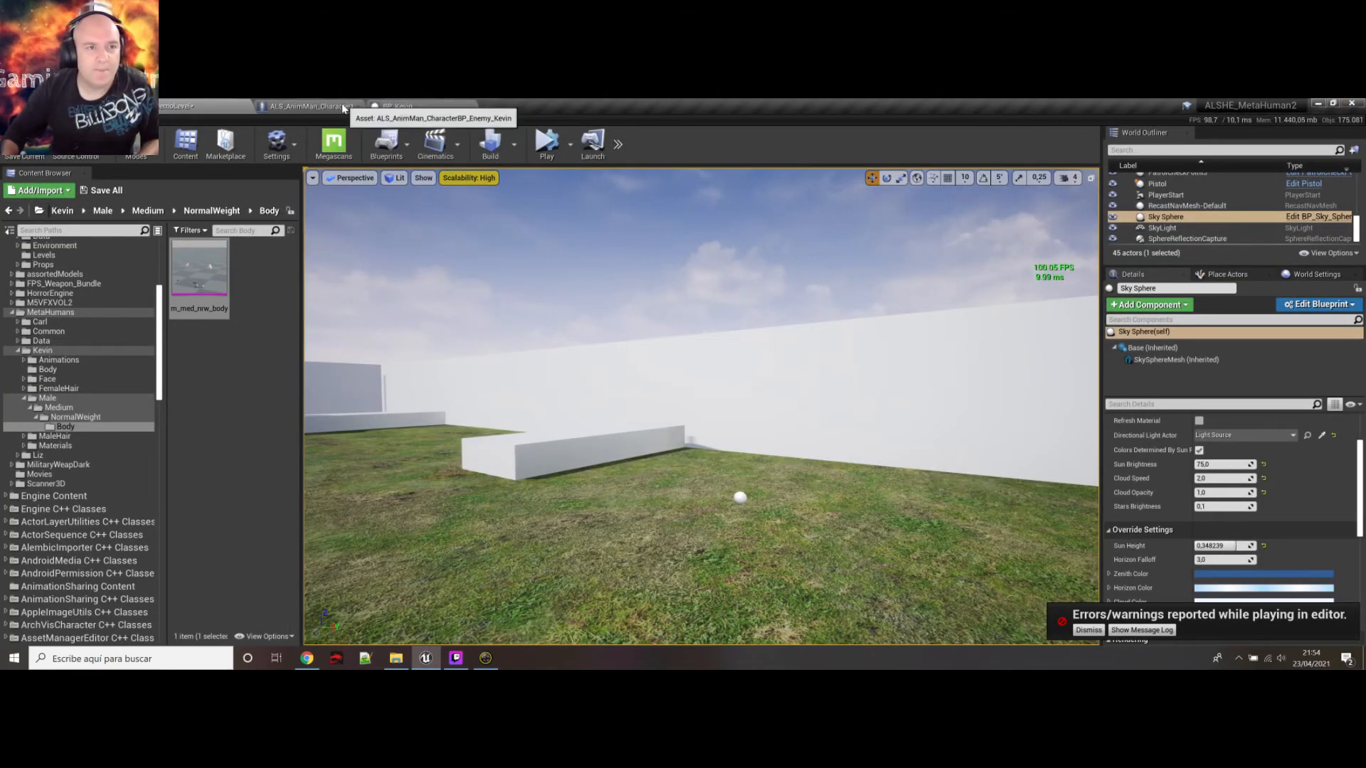
Add references to the Face, Torso1, Legs and Feet1 components to the Kevin enemy's Construction Script
left_click(427, 108)
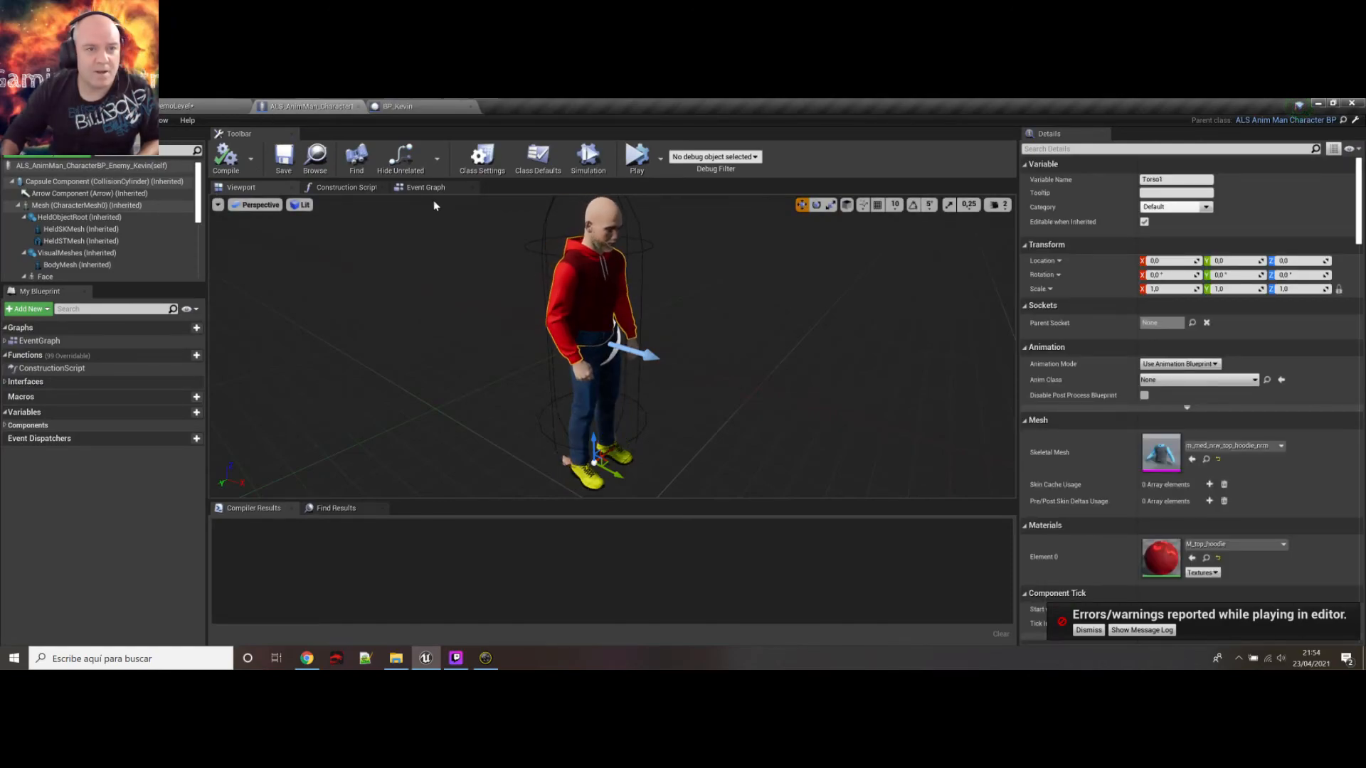
mouse_move(197, 217)
left_mouse_down()
mouse_move(197, 271)
mouse_move(197, 206)
left_mouse_up()
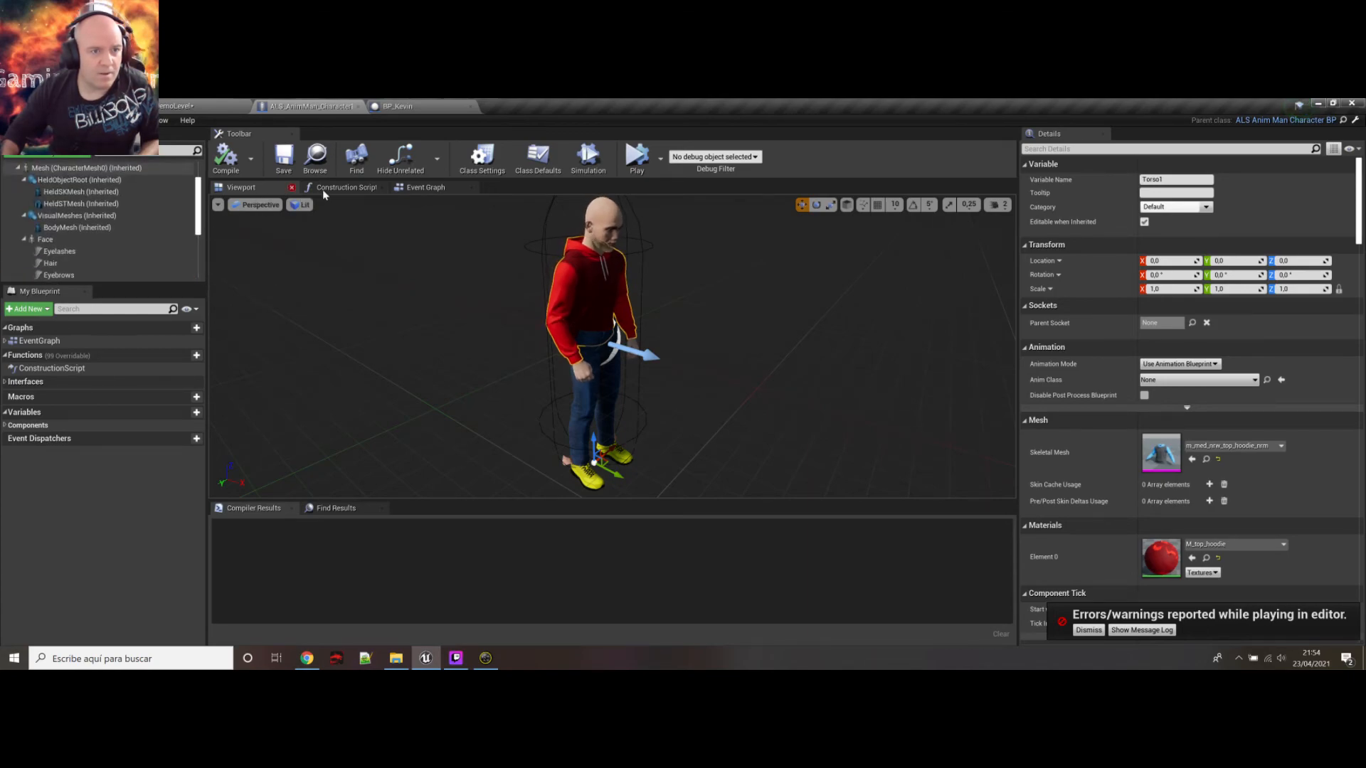
left_click(345, 187)
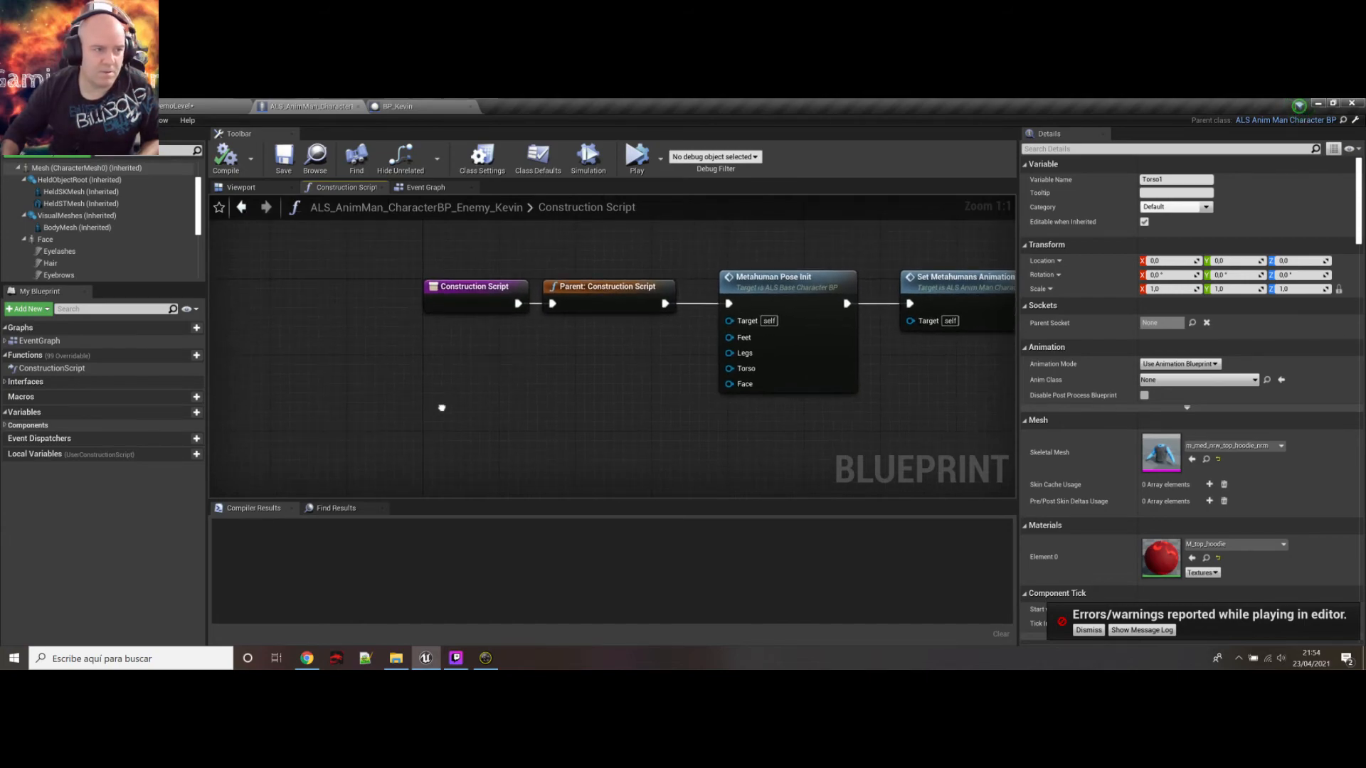
left_click(24, 239)
left_click(47, 251)
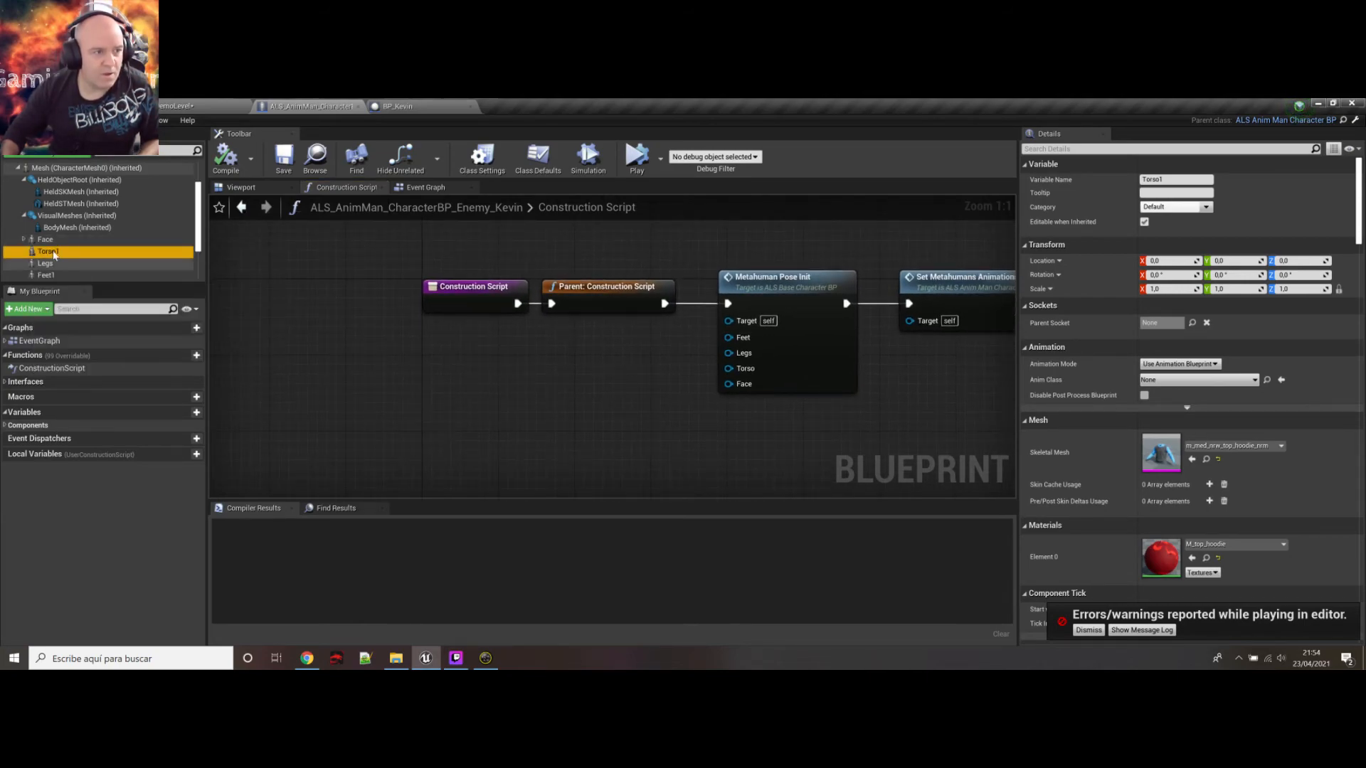
left_click(46, 241)
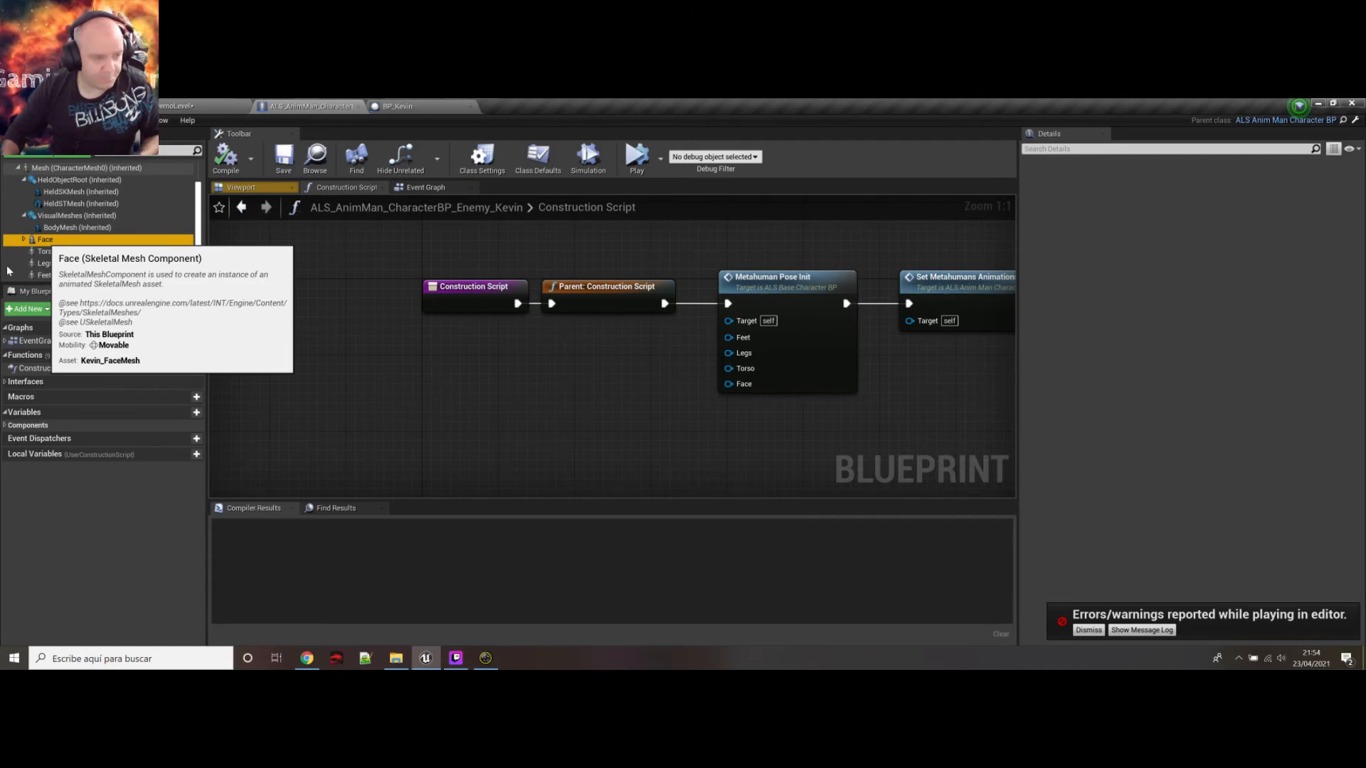
left_click(62, 275, "shift")
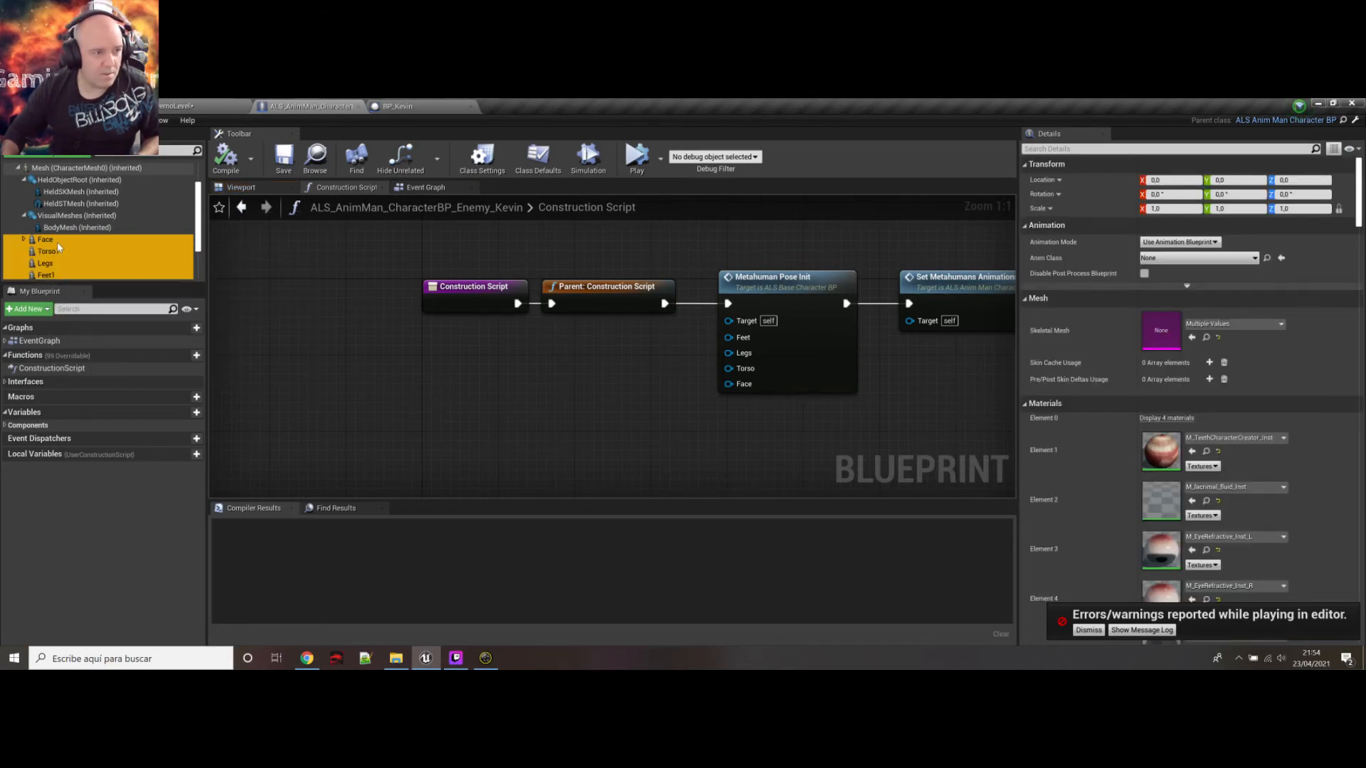
left_click_drag(59, 246, 523, 394)
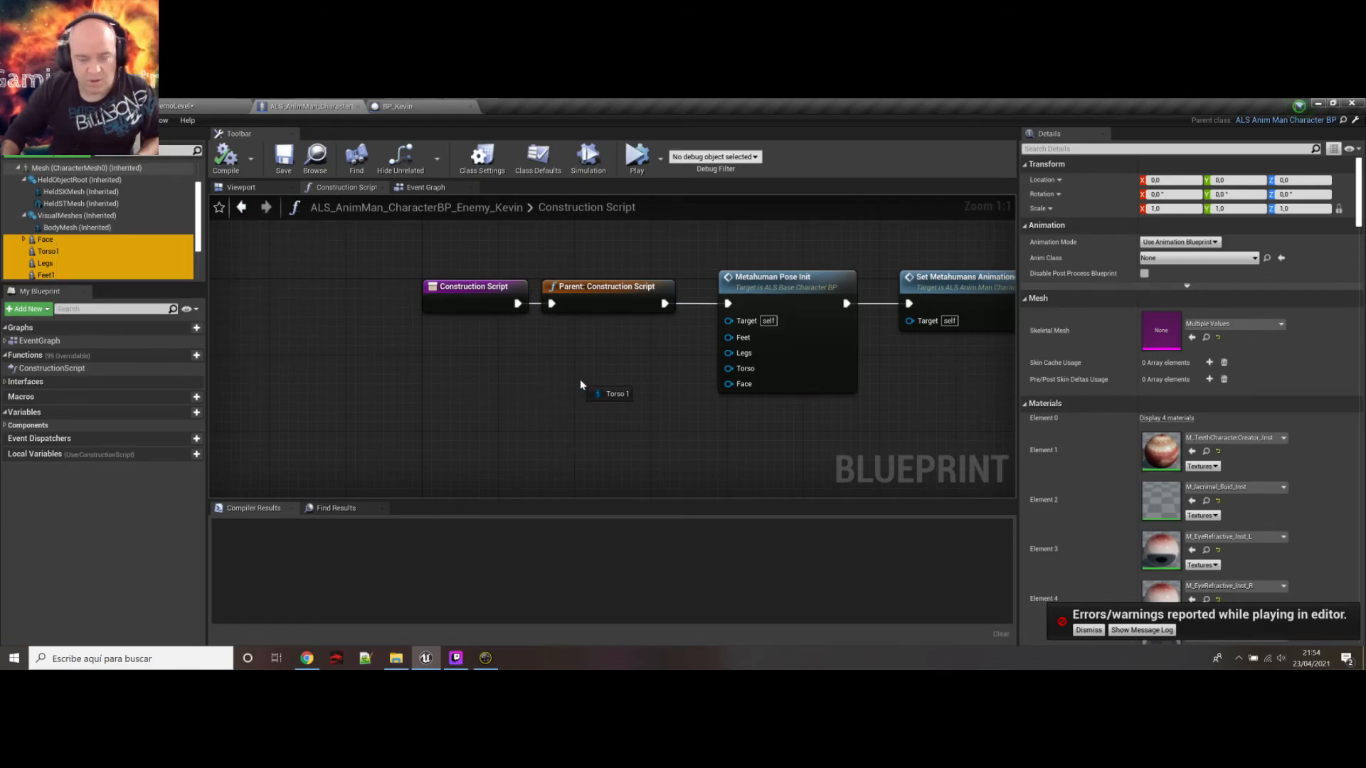
left_click_drag(580, 384, 584, 386)
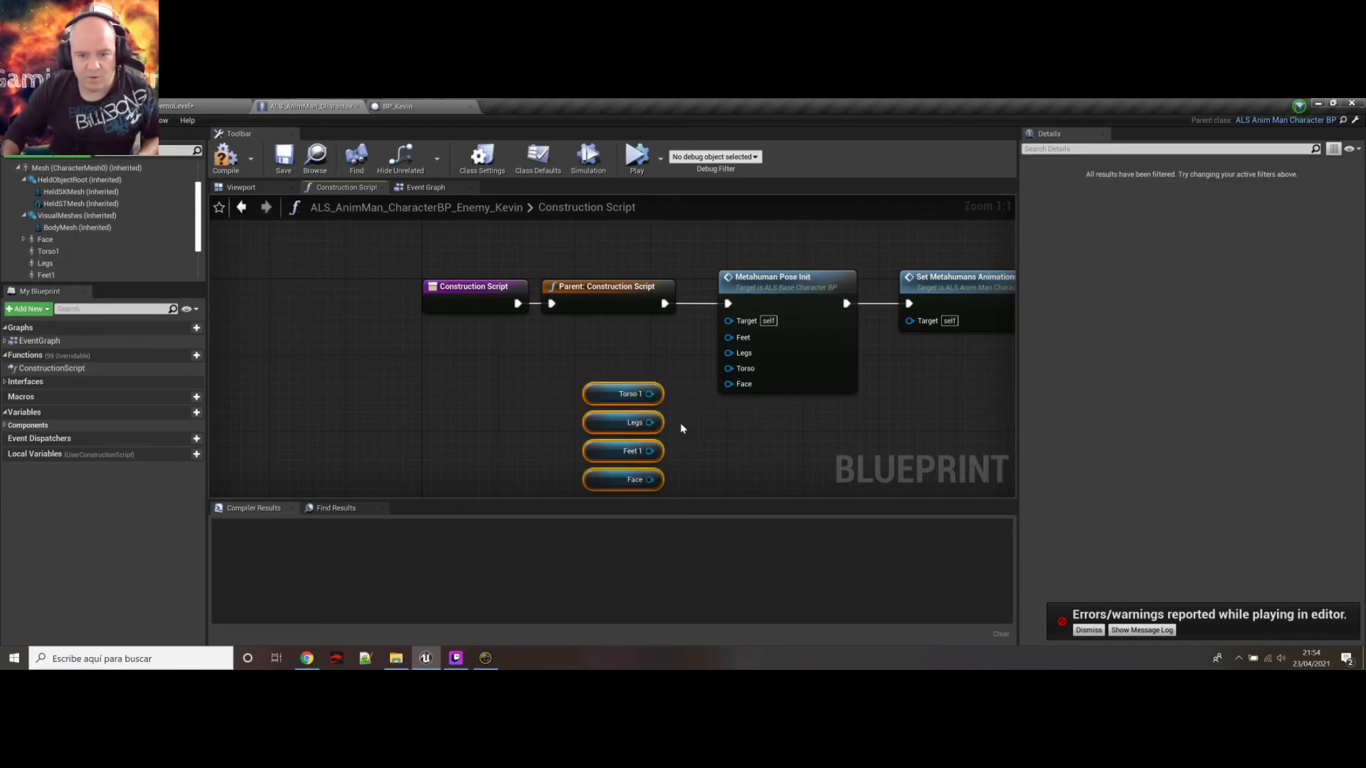
Connect Feet1, Legs, Torso1 and Face to the matching Metahuman Pose Init inputs, and compile and save the blueprint
left_click_drag(649, 479, 727, 385)
left_click_drag(617, 451, 729, 333)
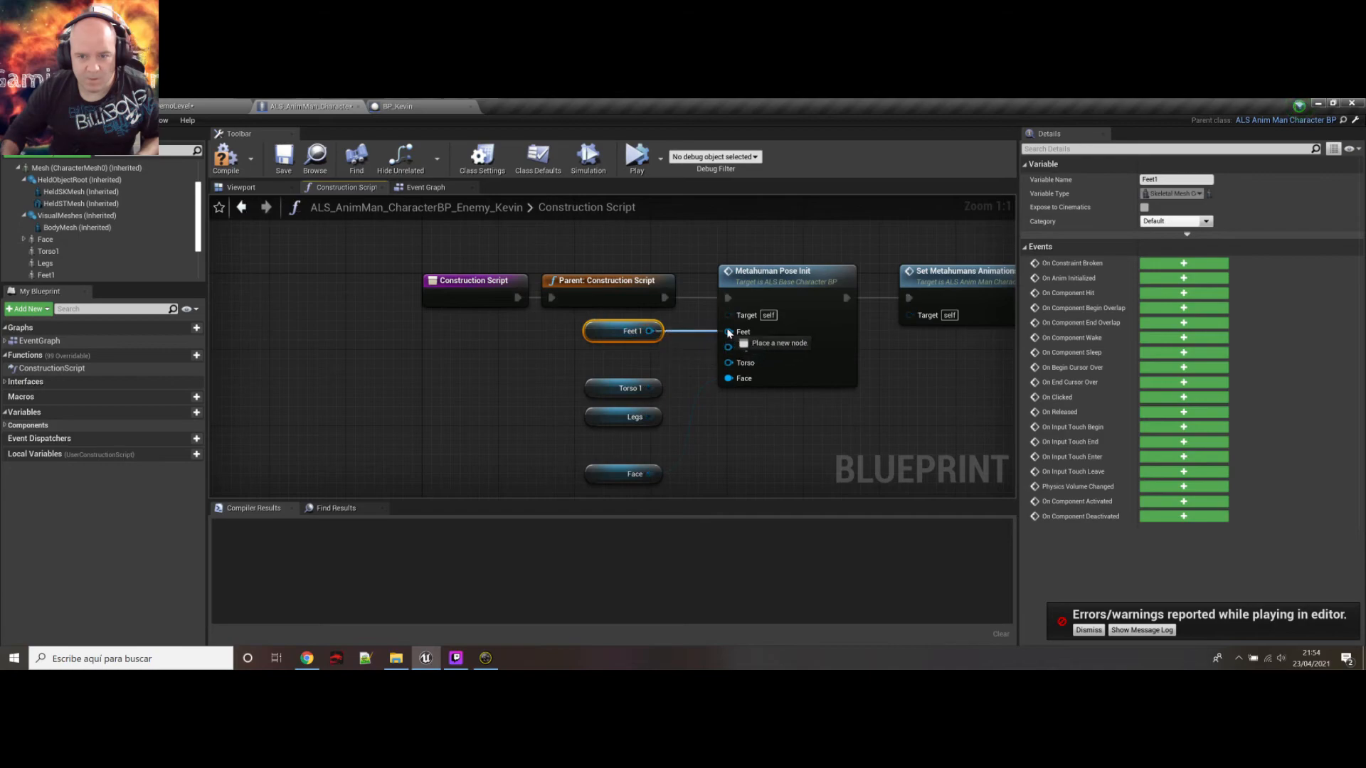
left_click_drag(641, 416, 729, 350)
left_click_drag(650, 388, 729, 363)
left_click_drag(633, 474, 728, 379)
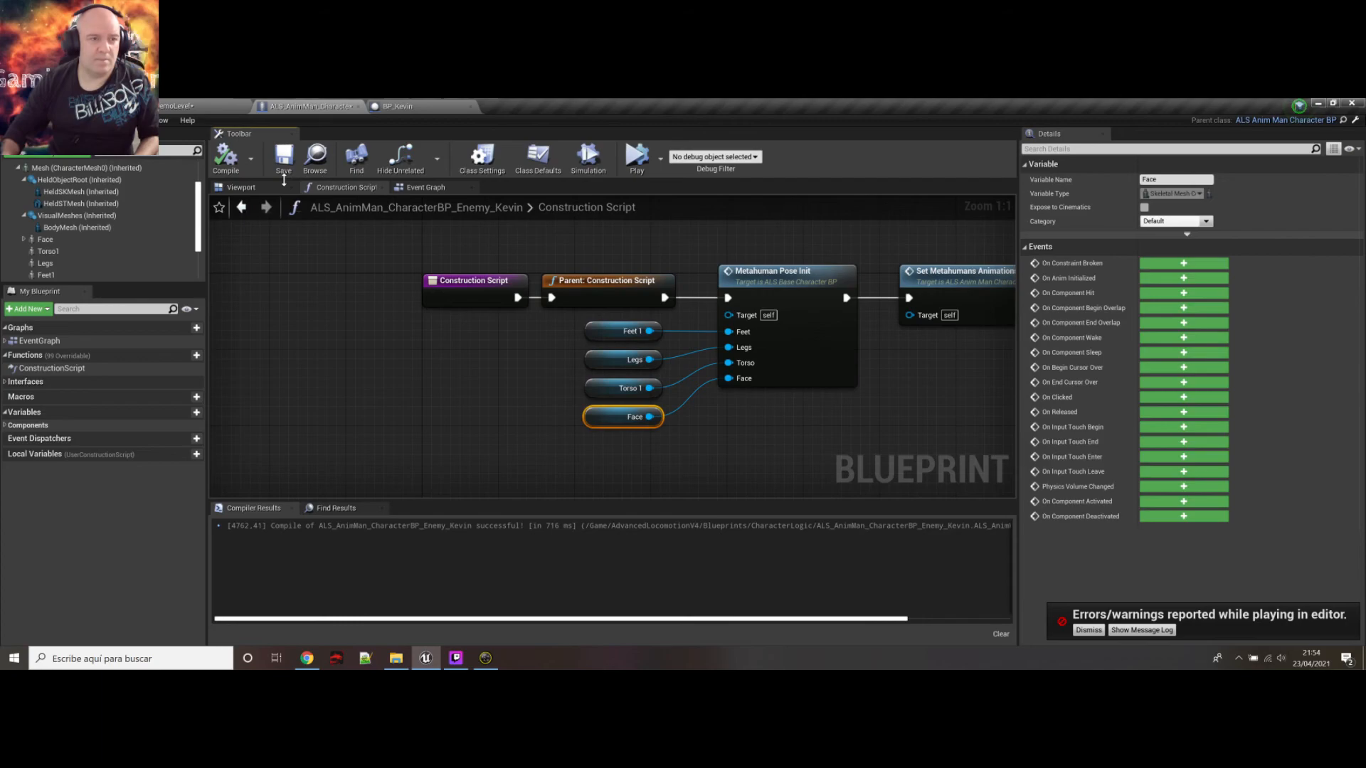
left_click(285, 167)
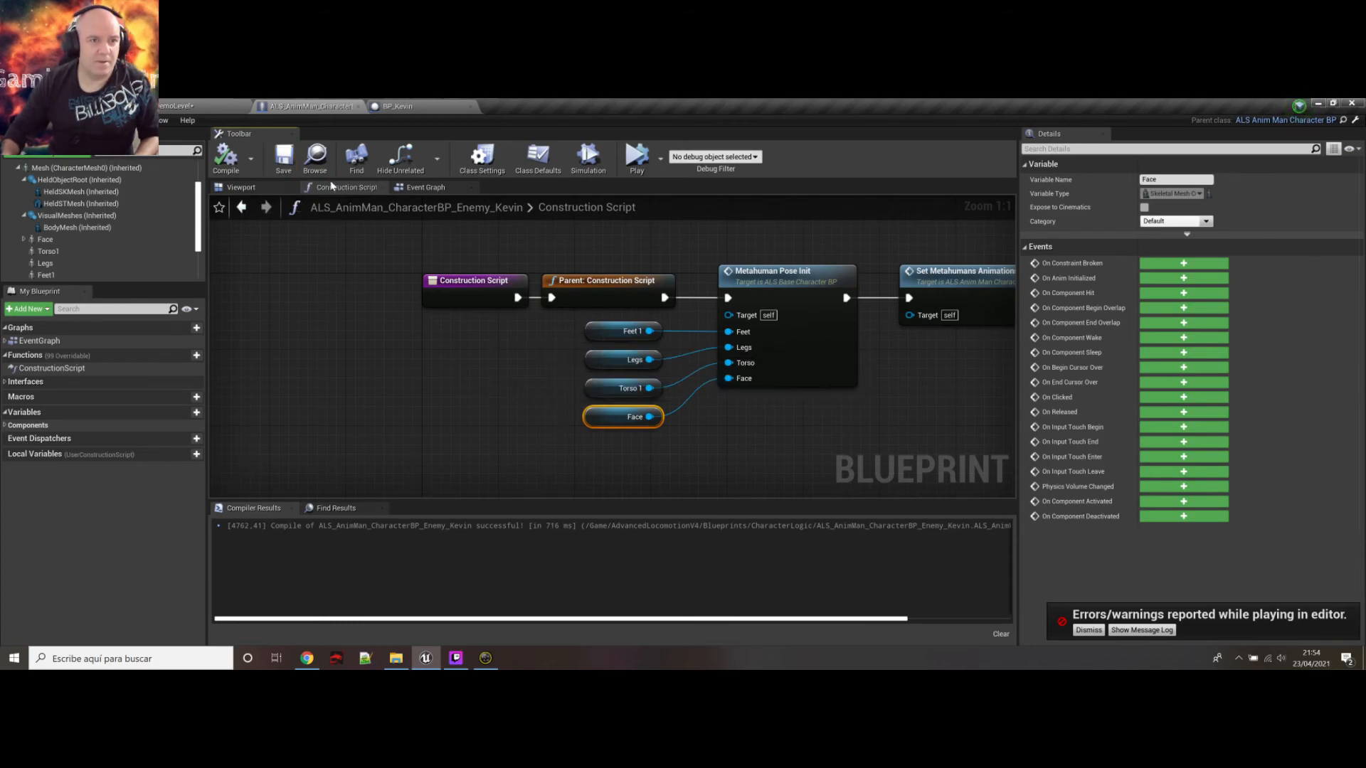
Play the demo level in a new editor window and observe the spawned enemies from the raised platform
left_click(207, 106)
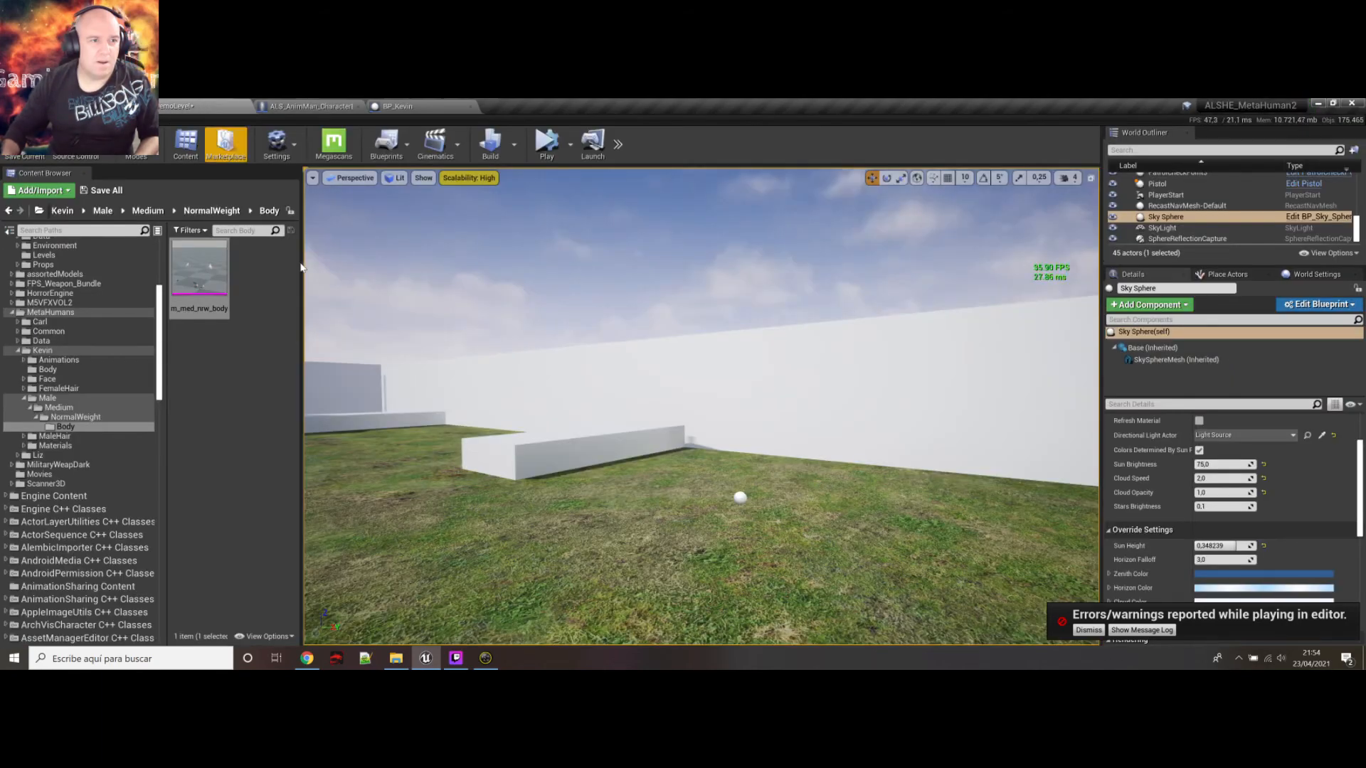
left_click(569, 144)
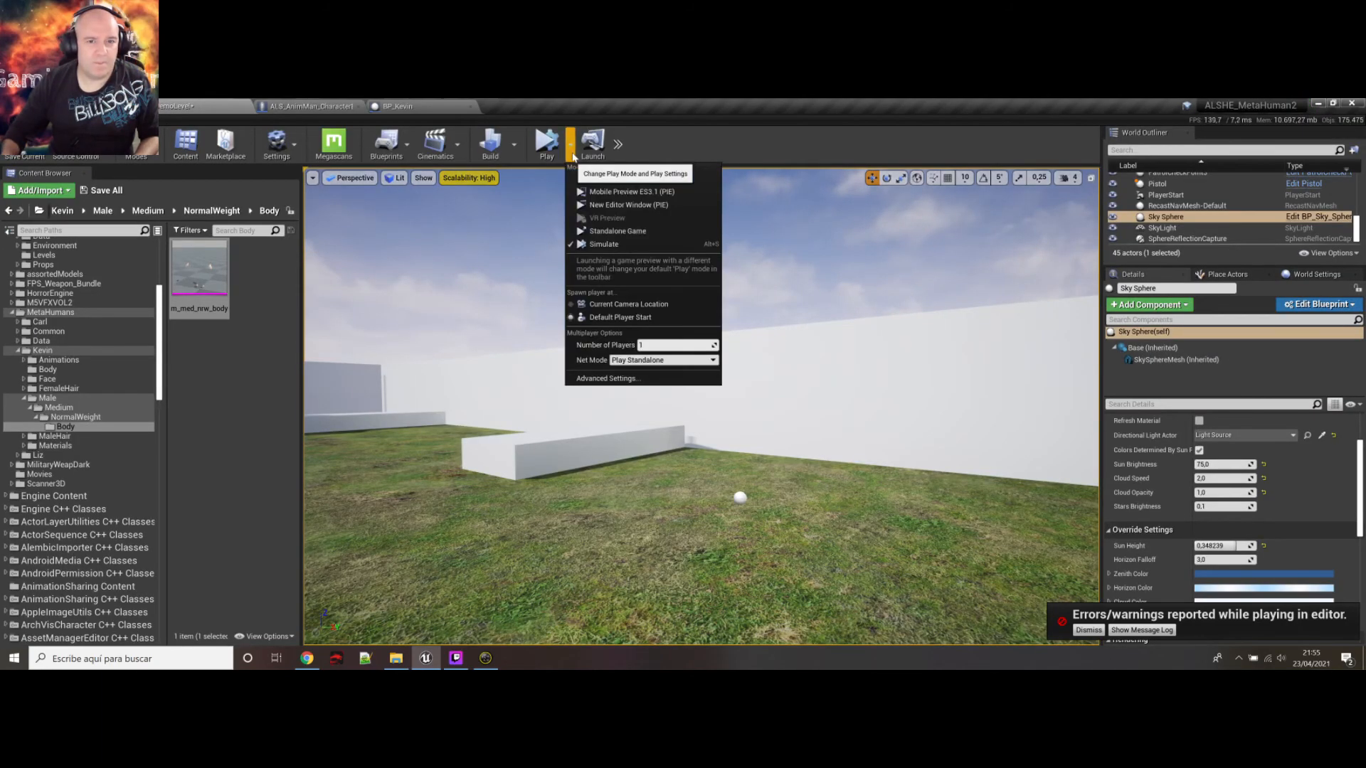
left_click(629, 206)
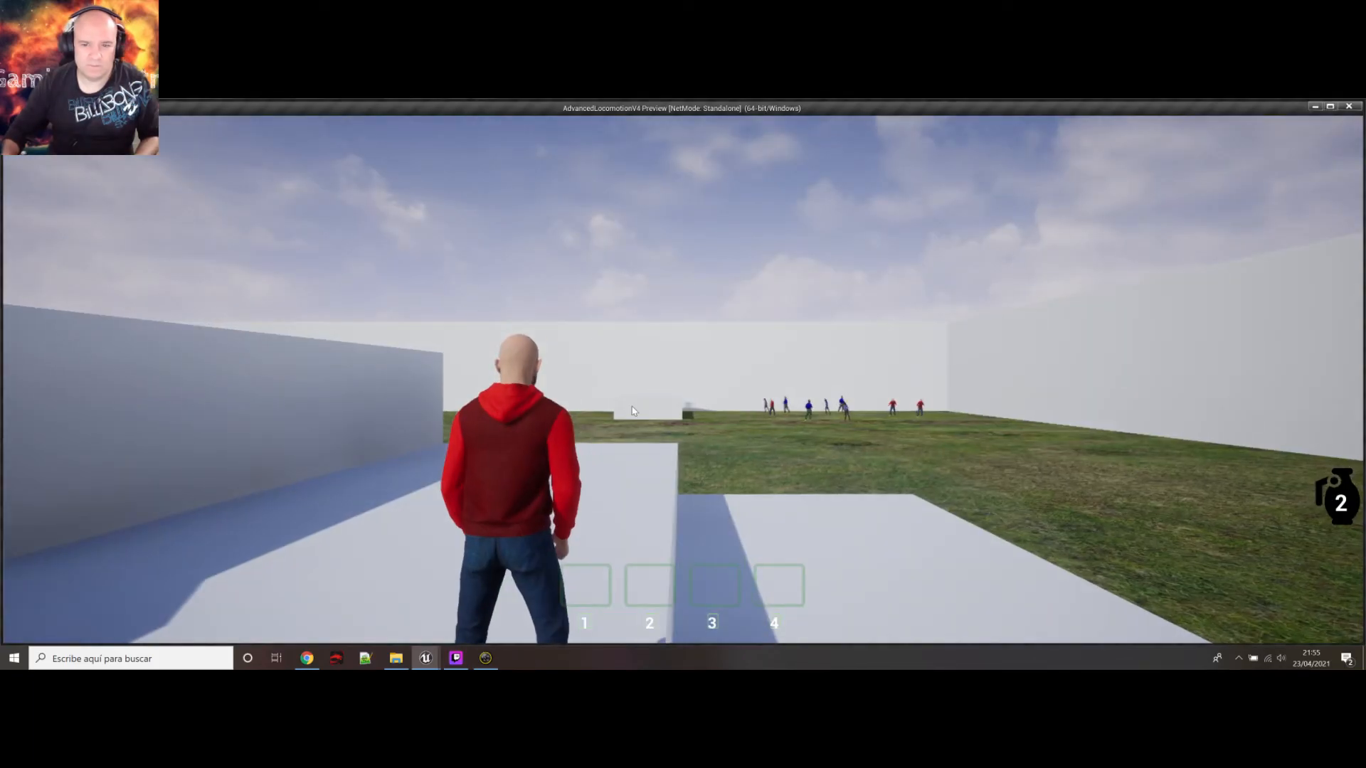
left_click(633, 410)
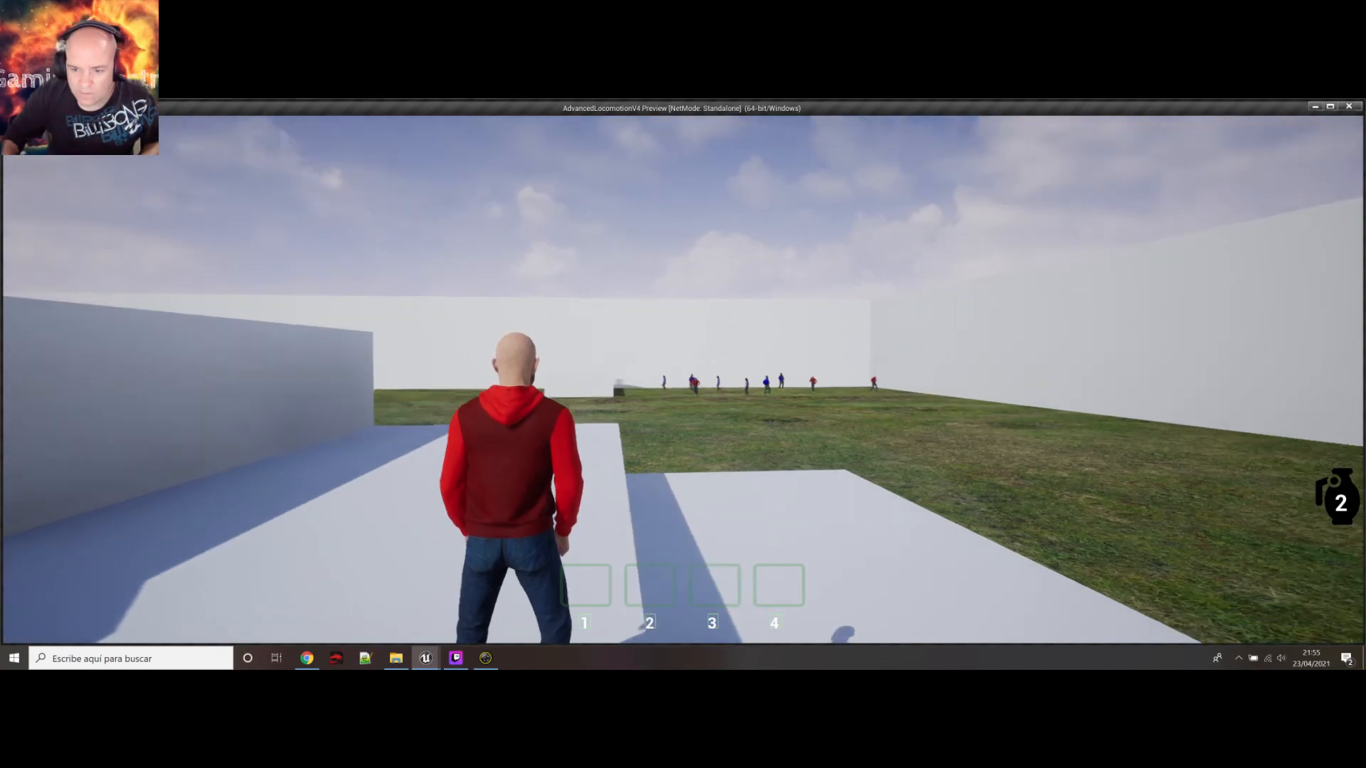
key("w")
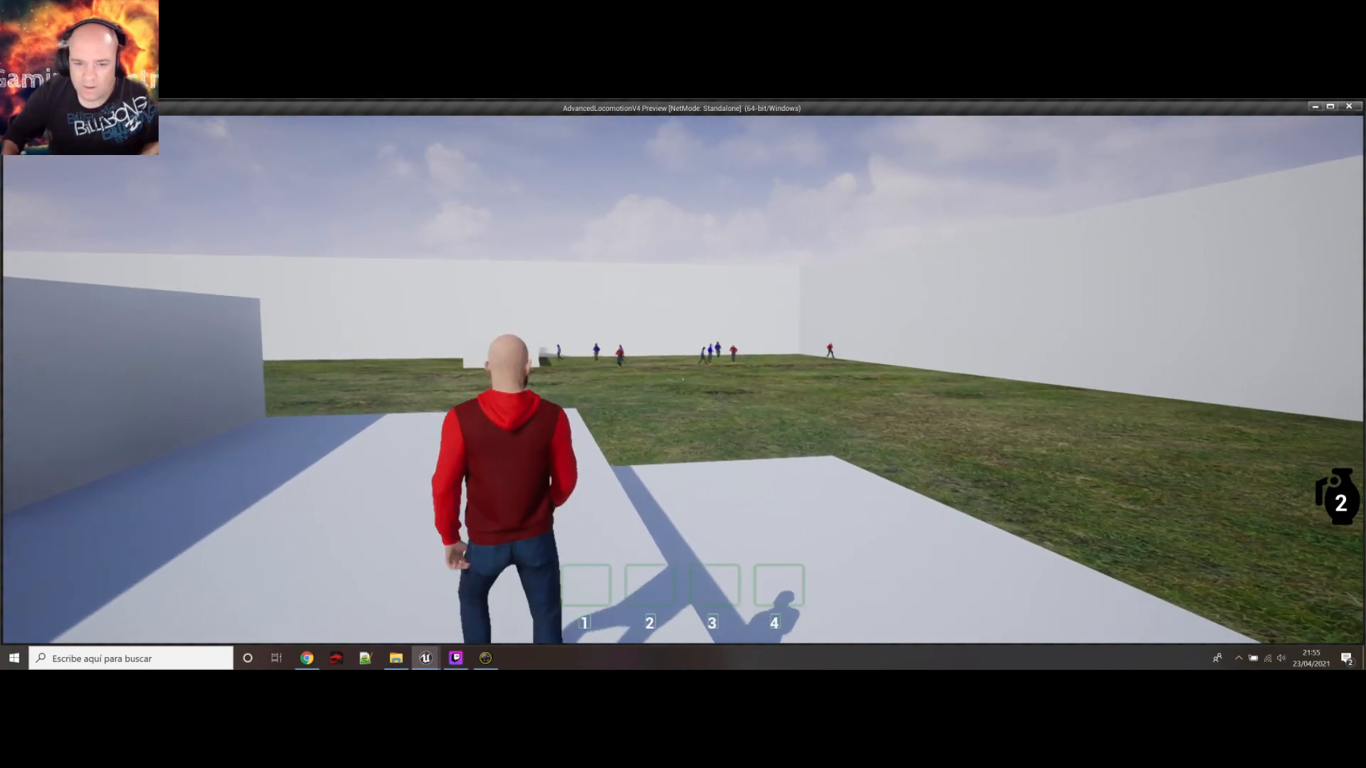
key("w")
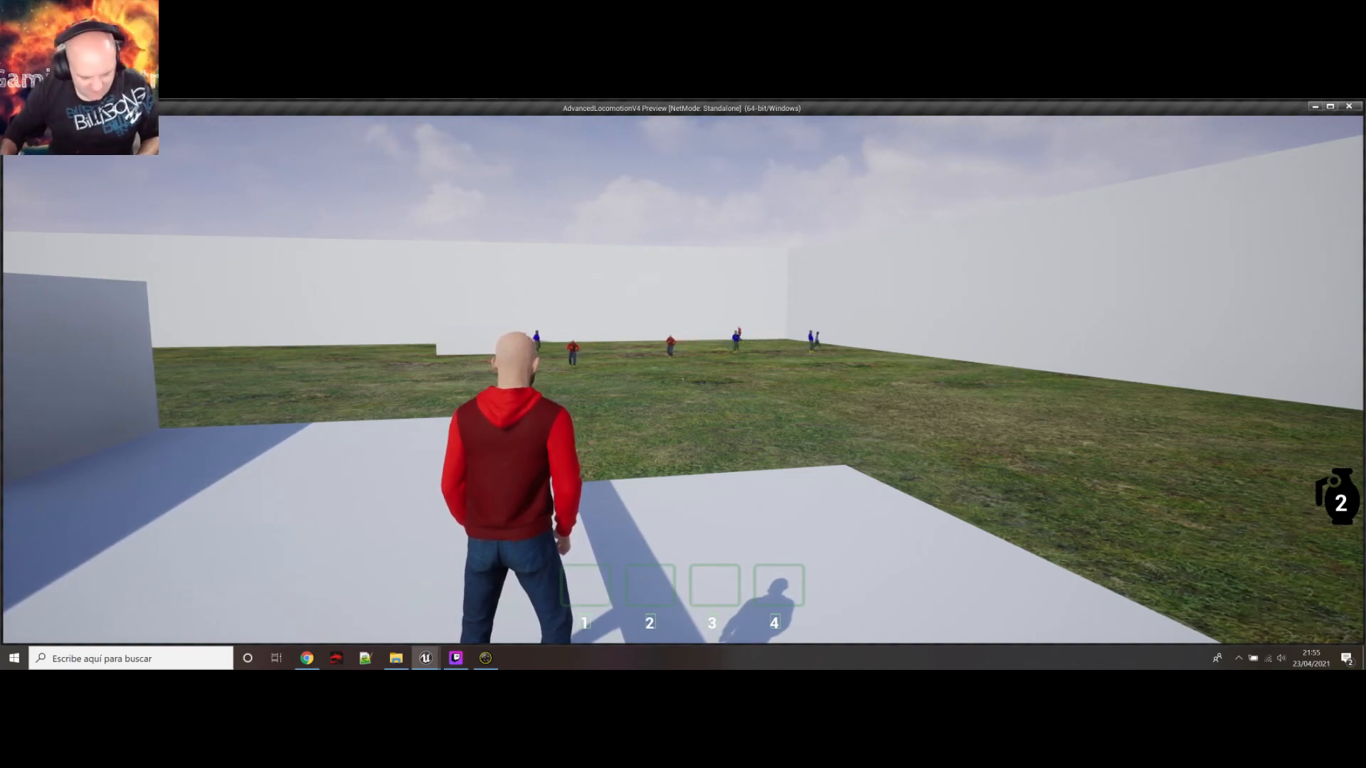
key("w")
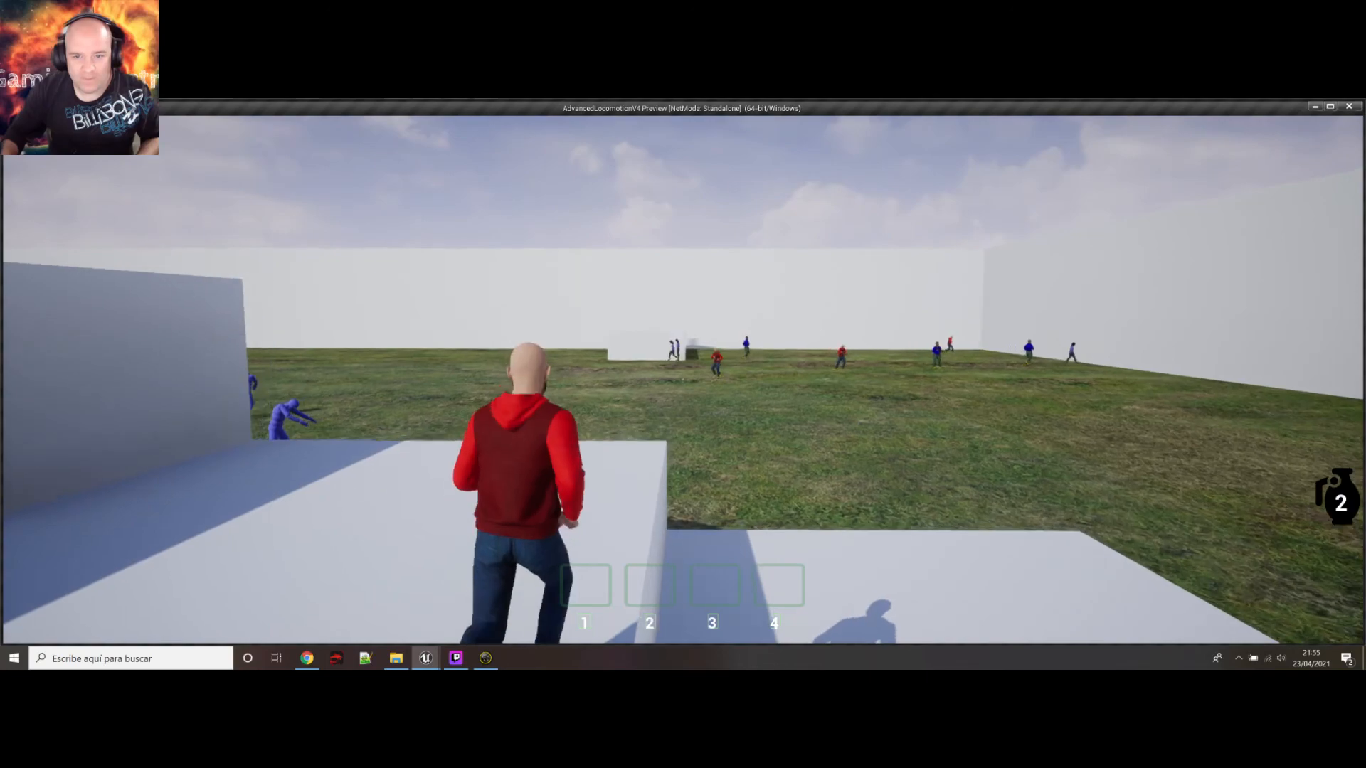
key("w")
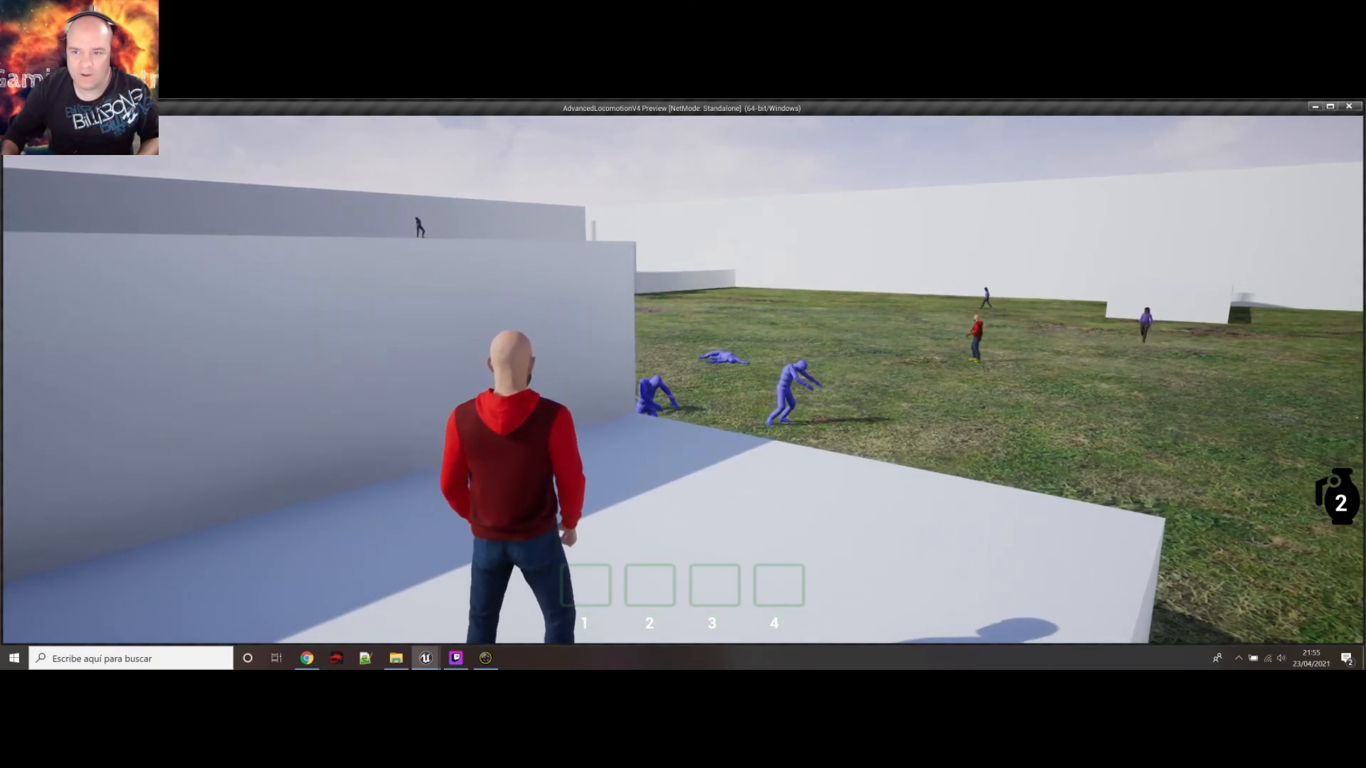
key("d")
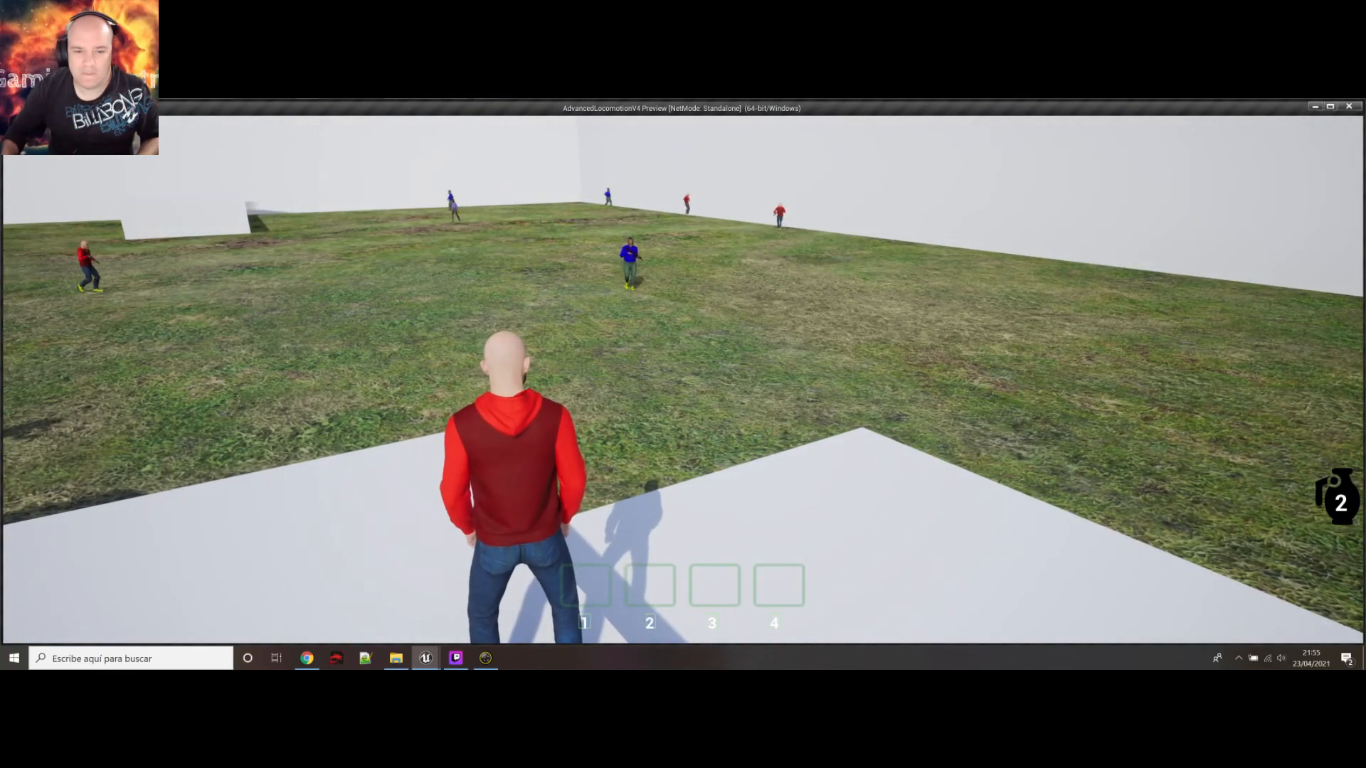
Run and jump the player across the field among the enemies and climb back onto the platform
key("d")
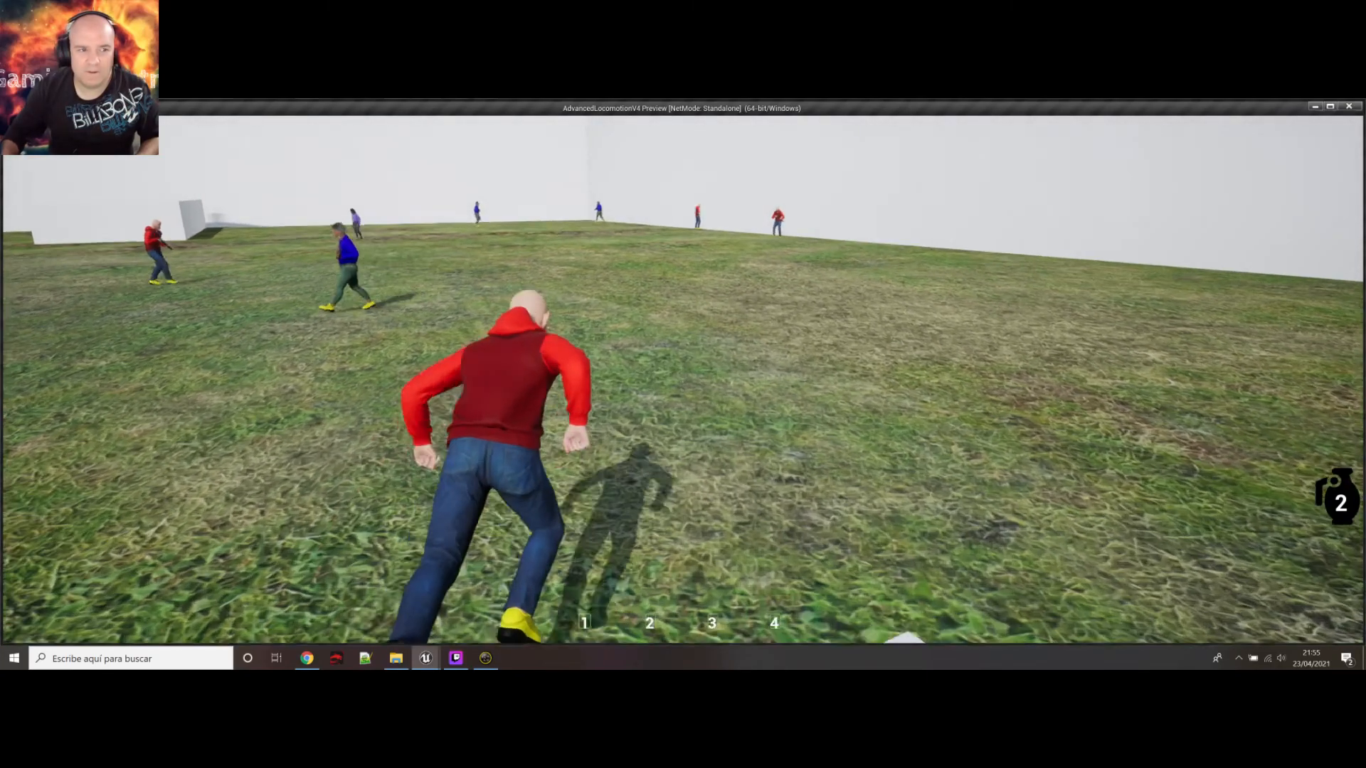
key("w")
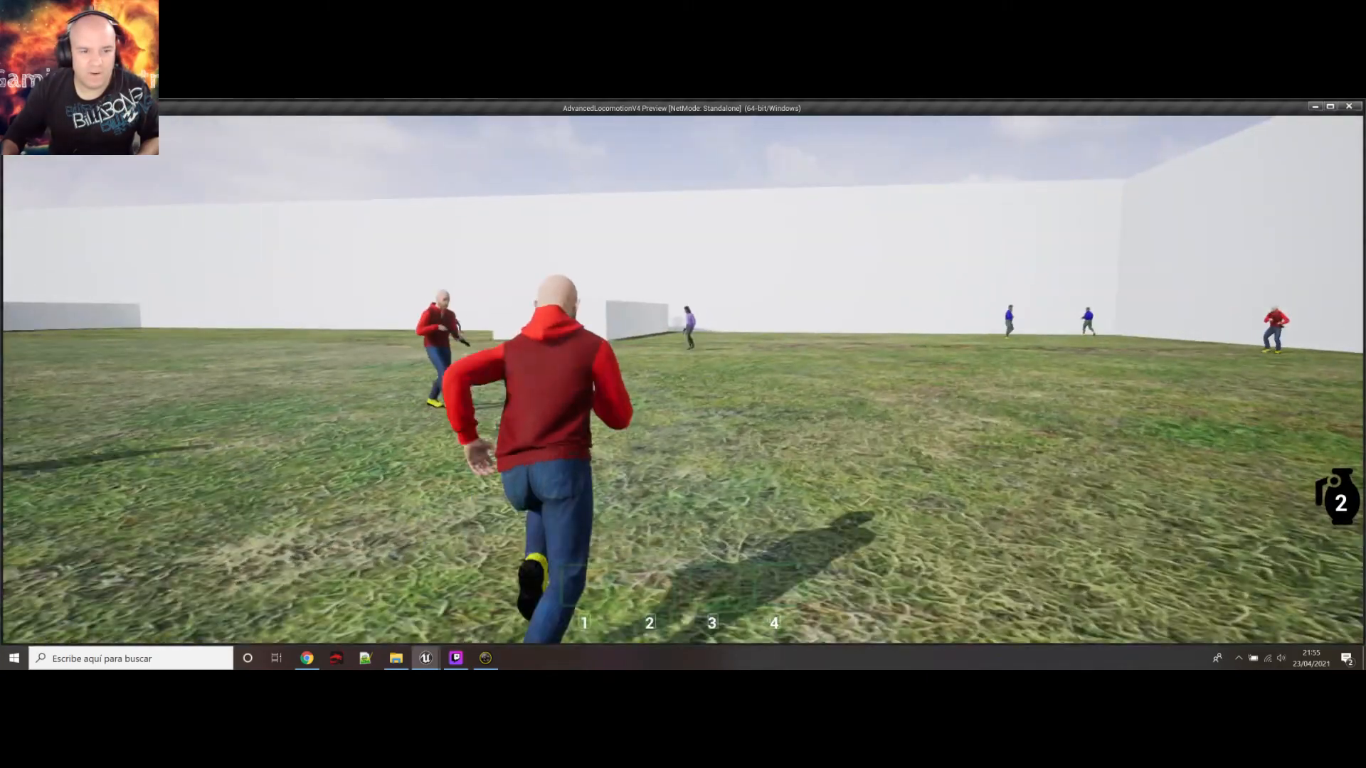
key("space")
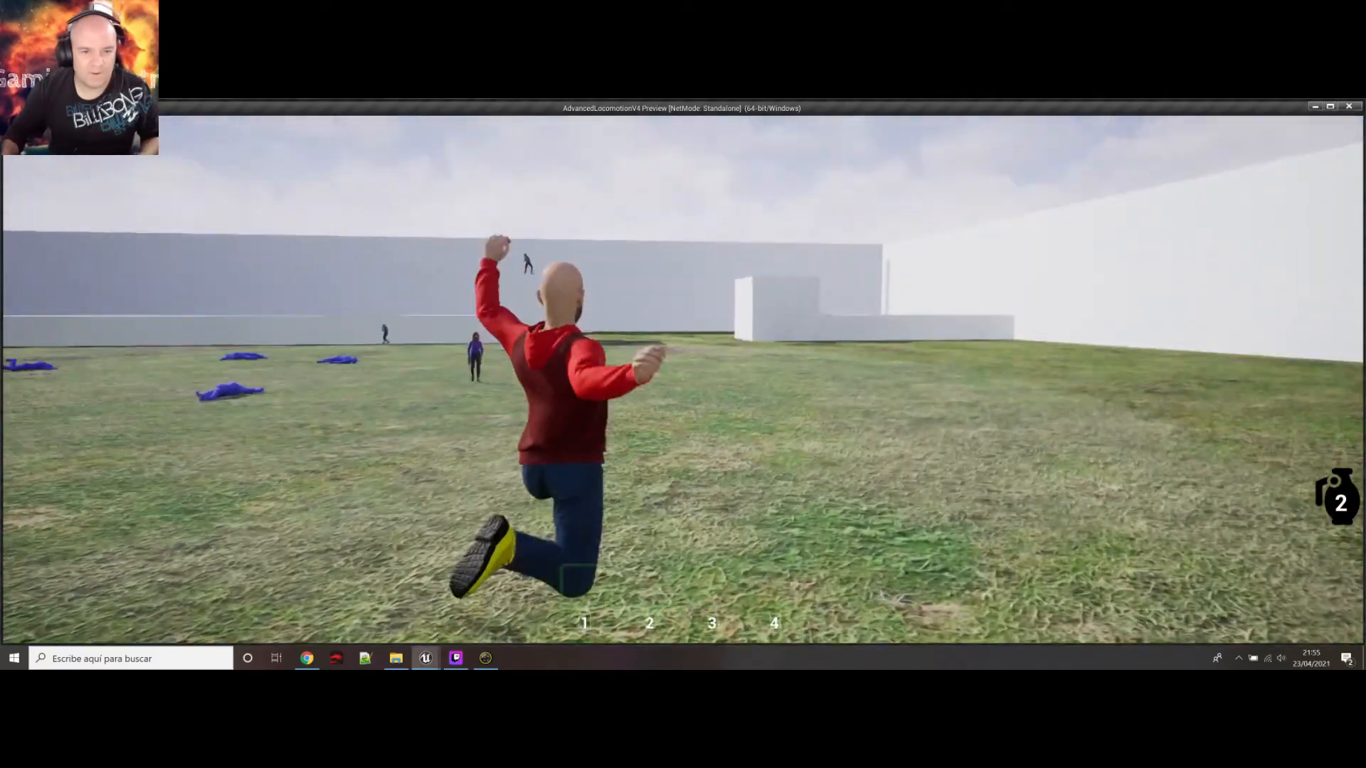
key("space")
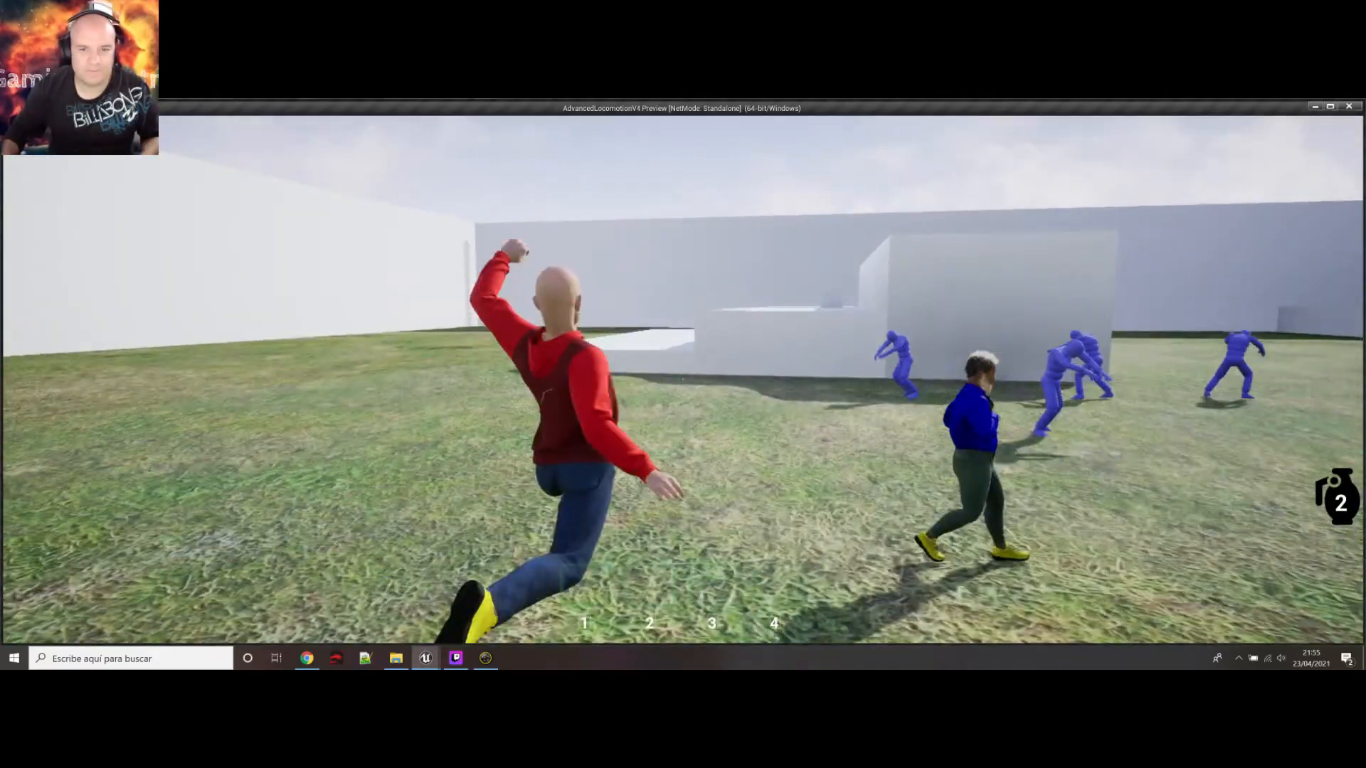
key("w")
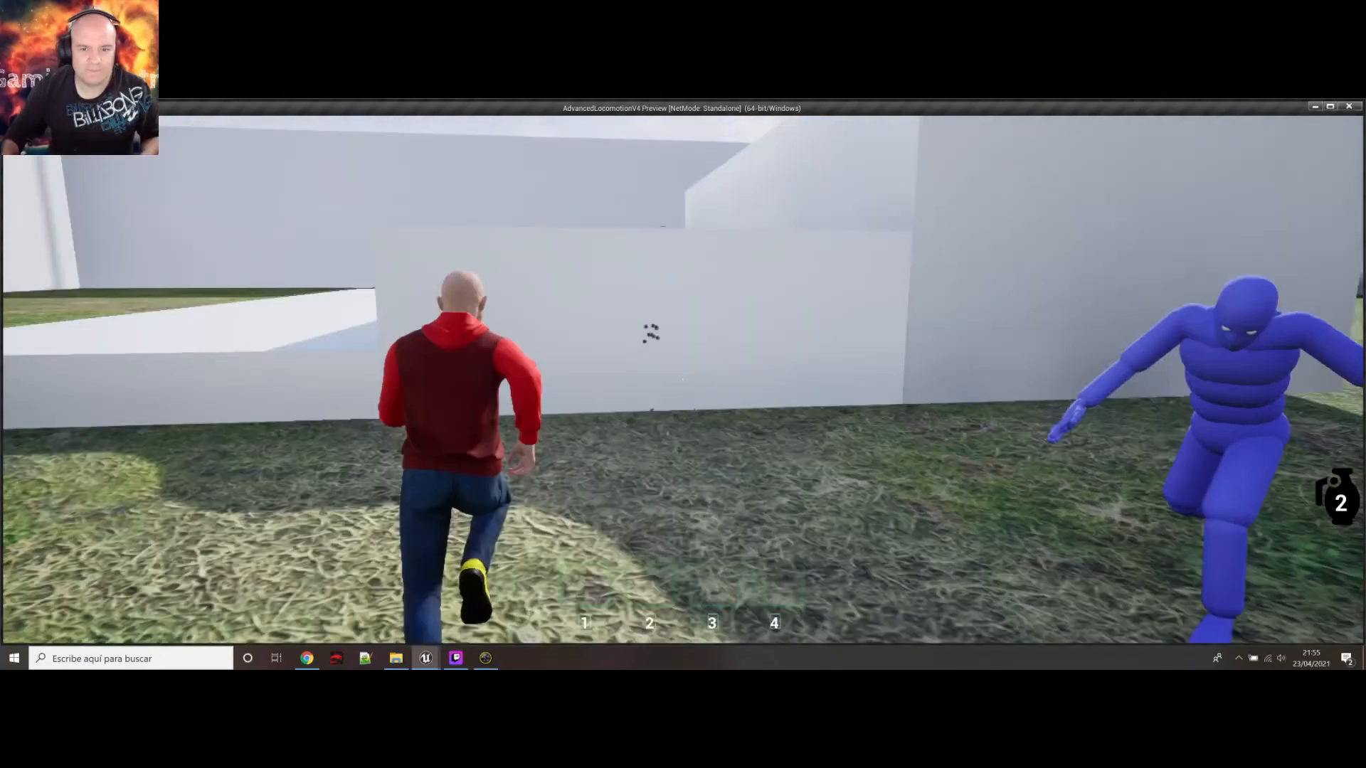
key("space")
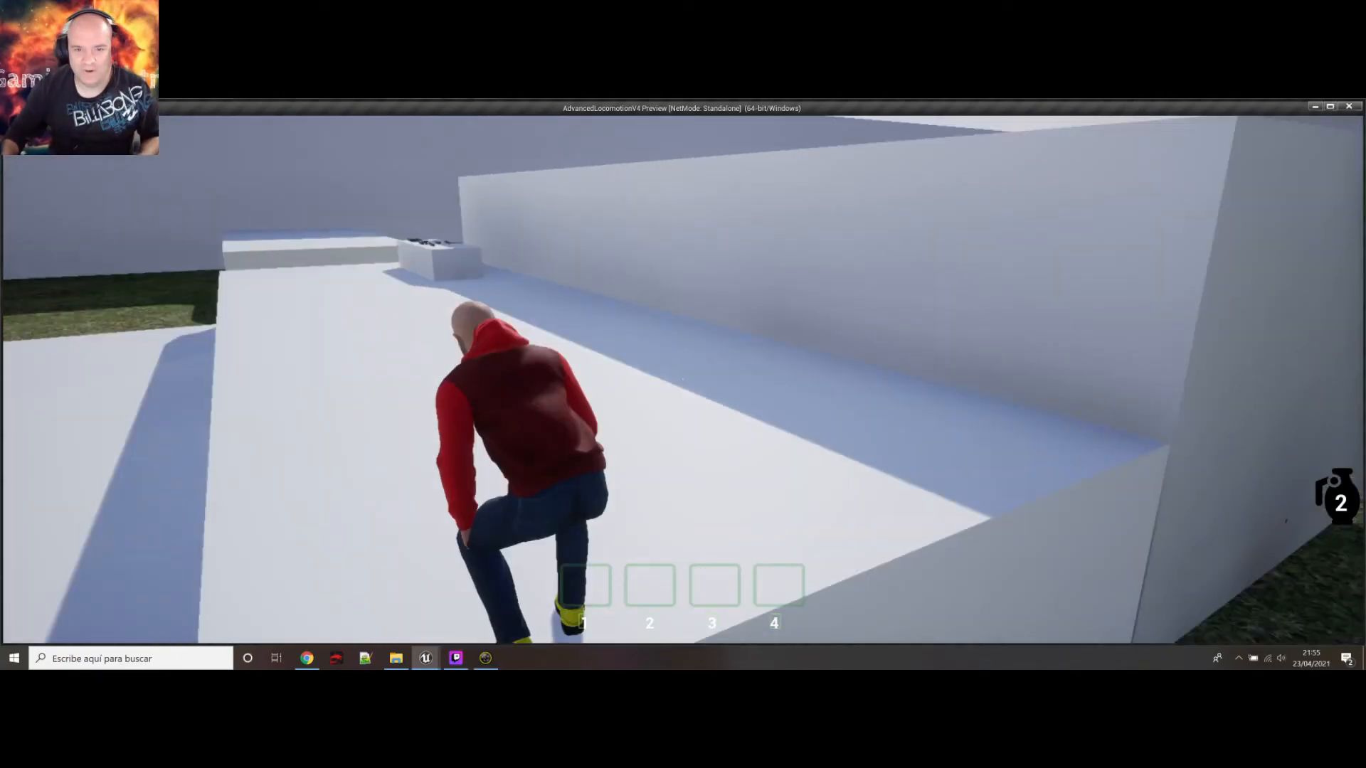
key("space")
key("w")
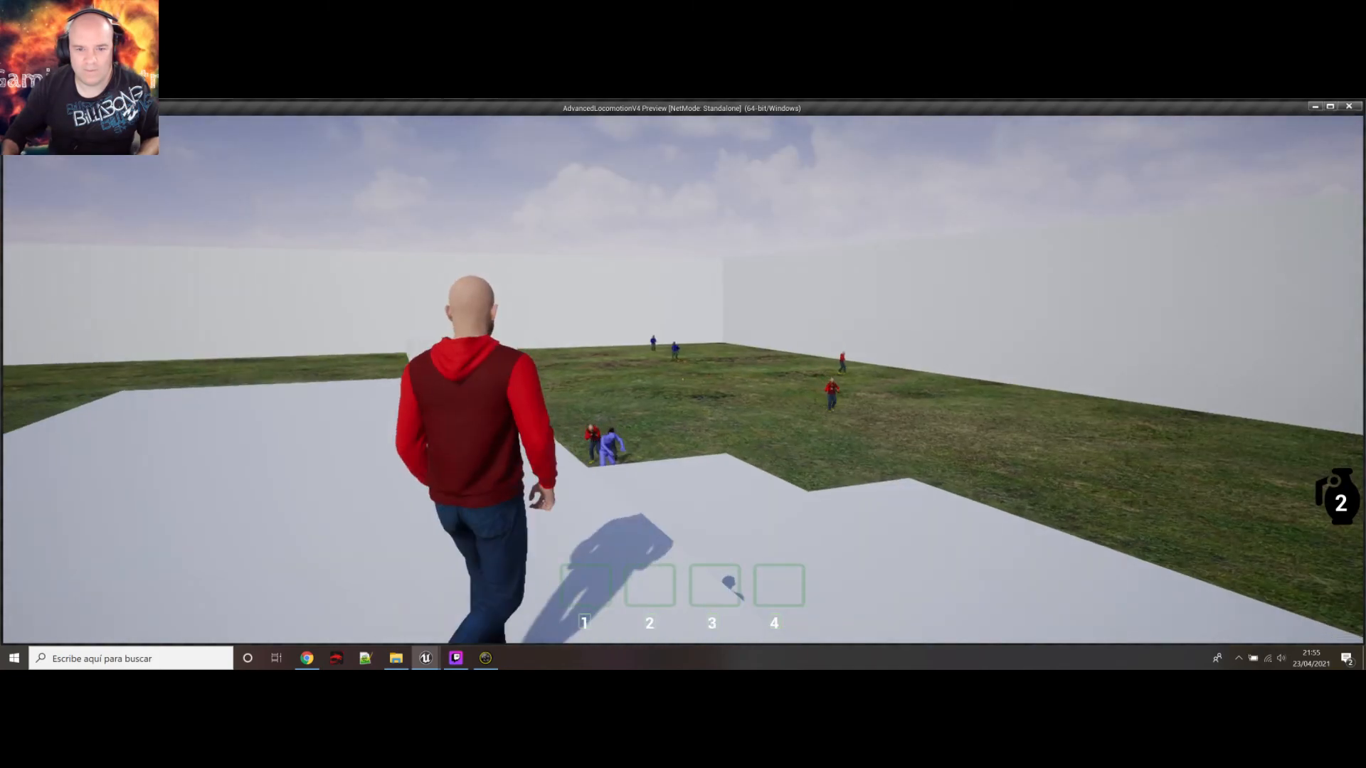
key("w")
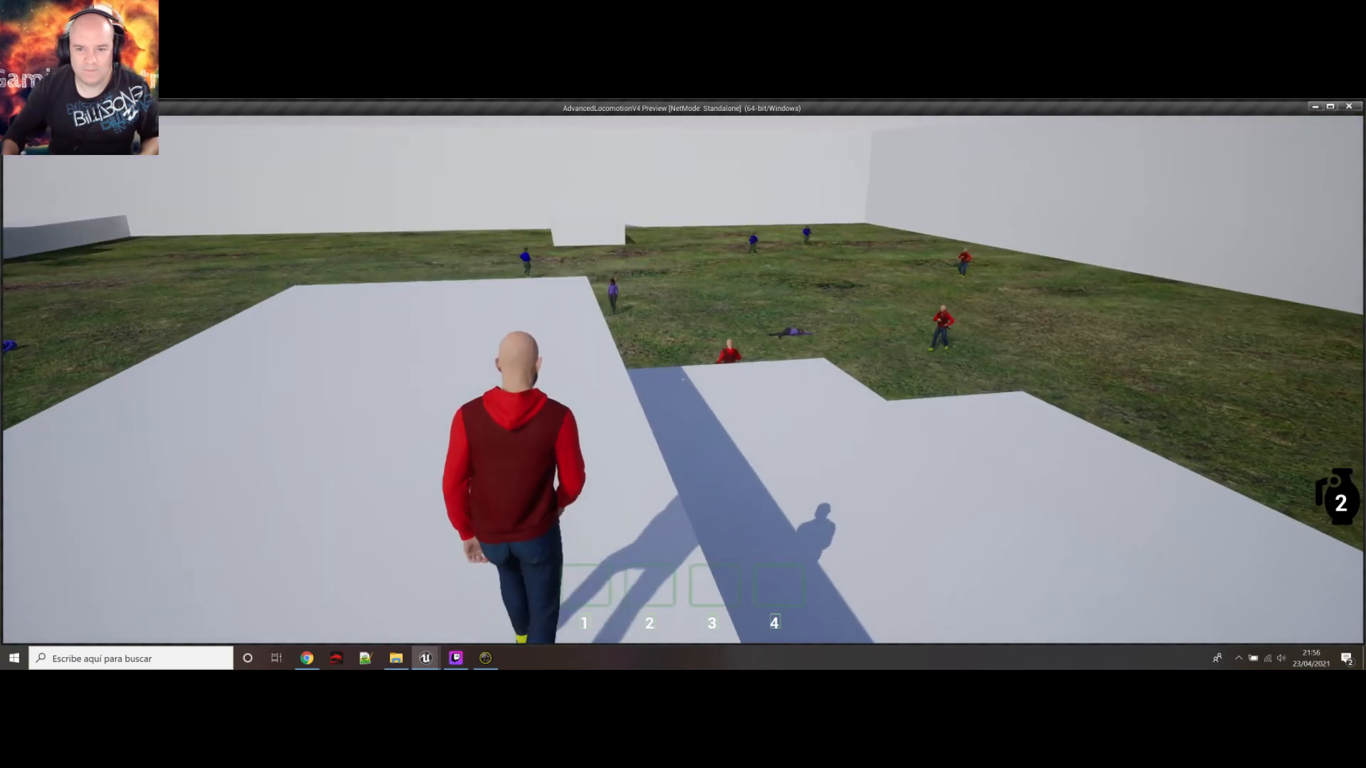
Throw a grenade at the enemies from the platform and end the play session
key("g")
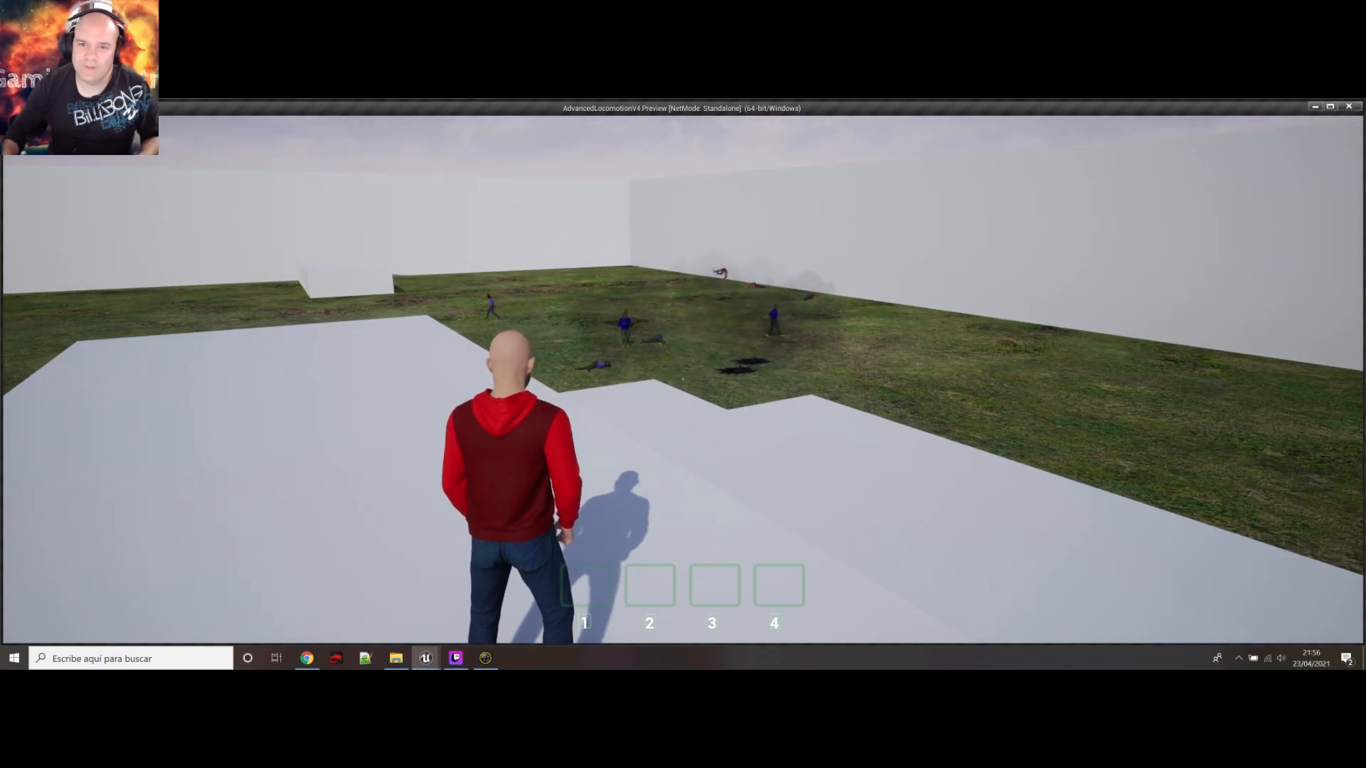
key("Escape")
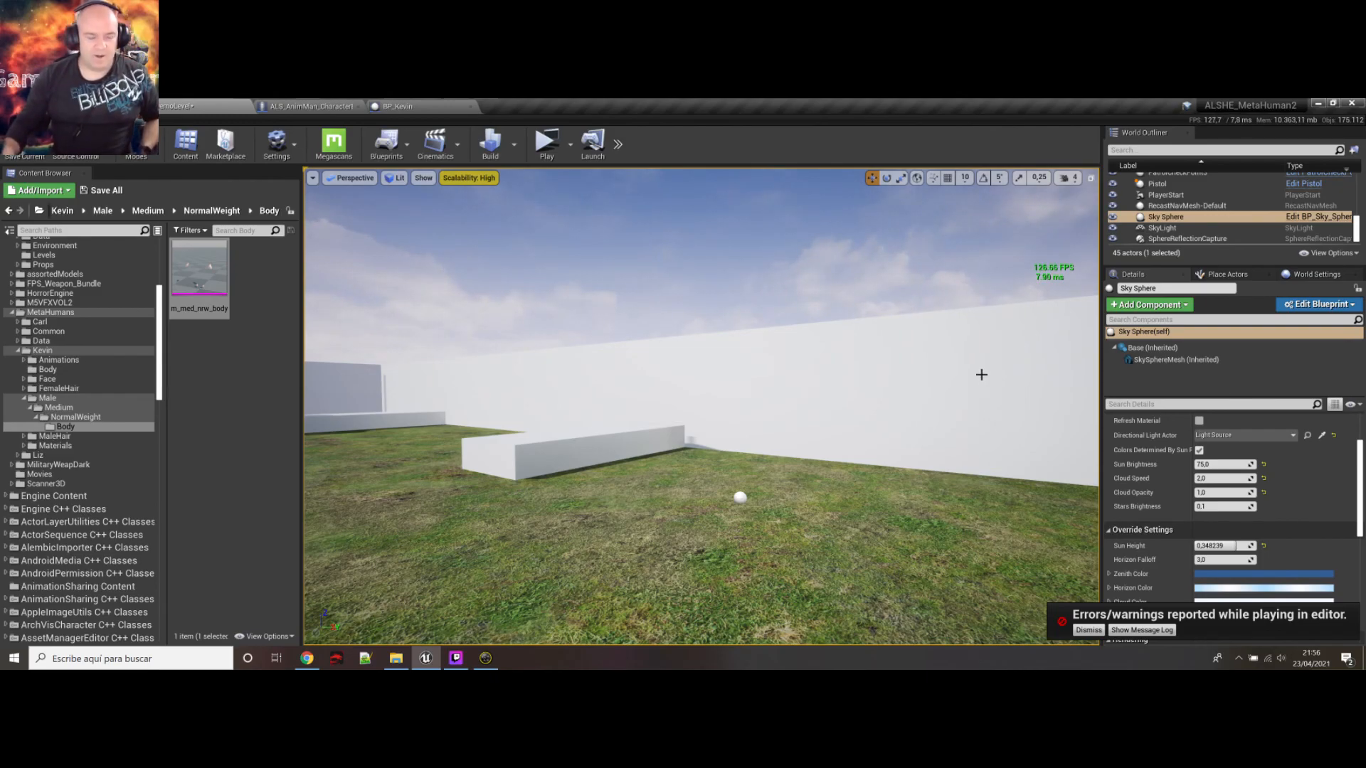
right_click_drag(982, 375, 1038, 416)
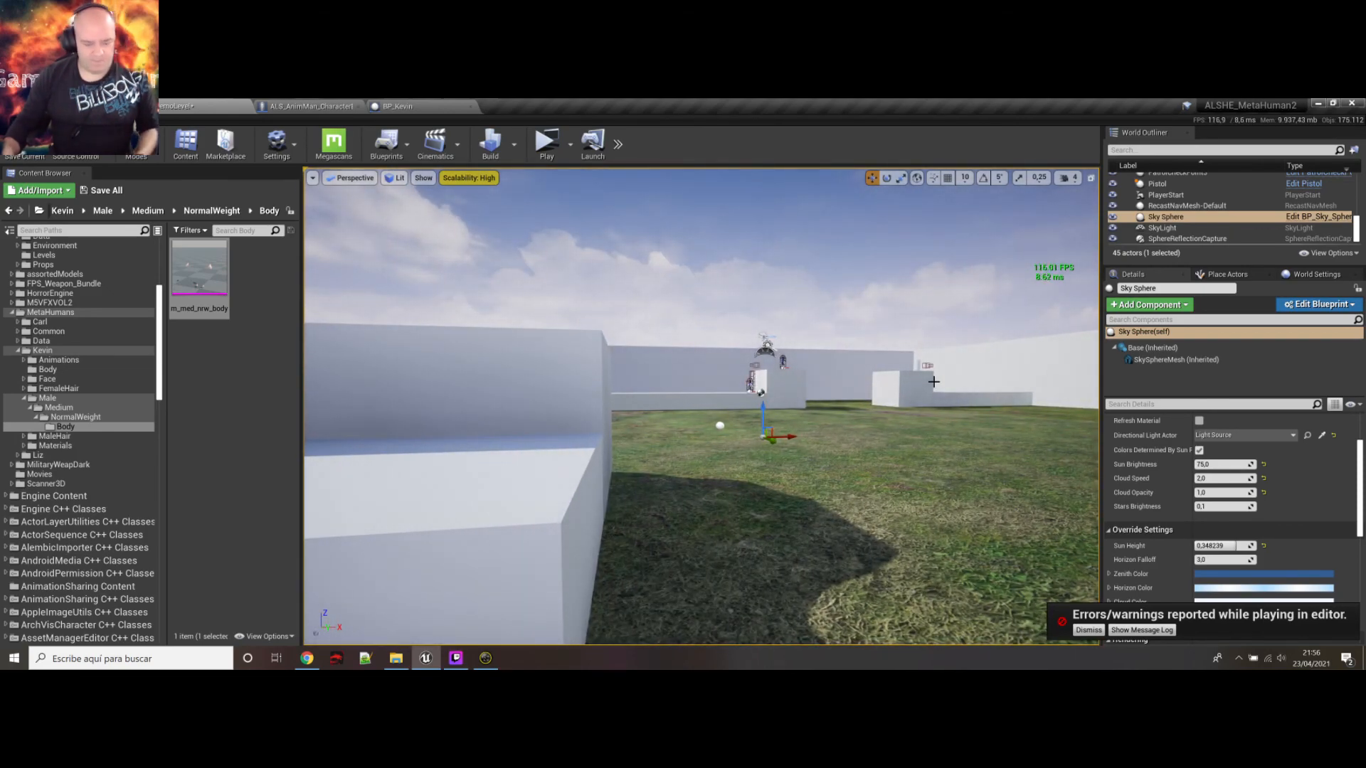